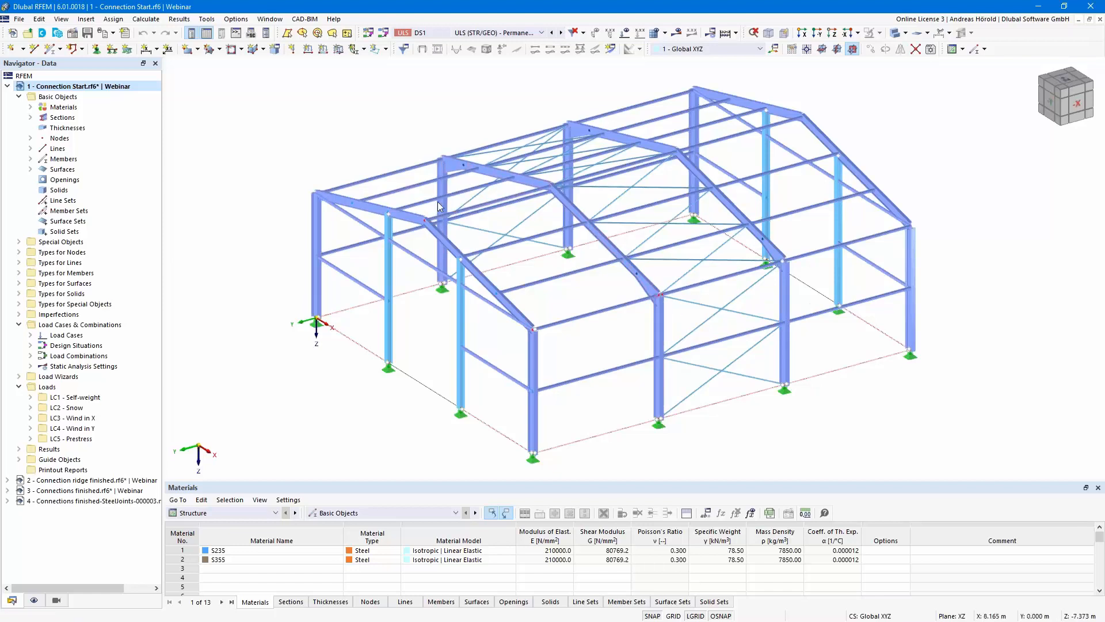
# Step: Activate the Steel Joints add-on in the model's base data and check its EN 1993 standard with the DIN | 2016-04 annex
pyautogui.click(72, 34)
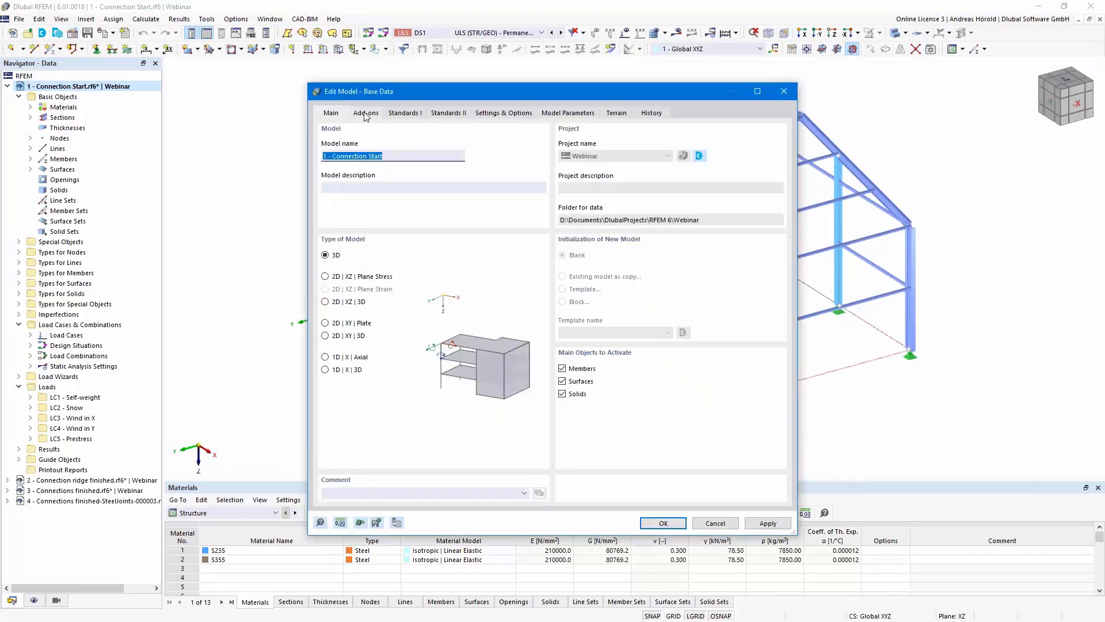
pyautogui.click(366, 114)
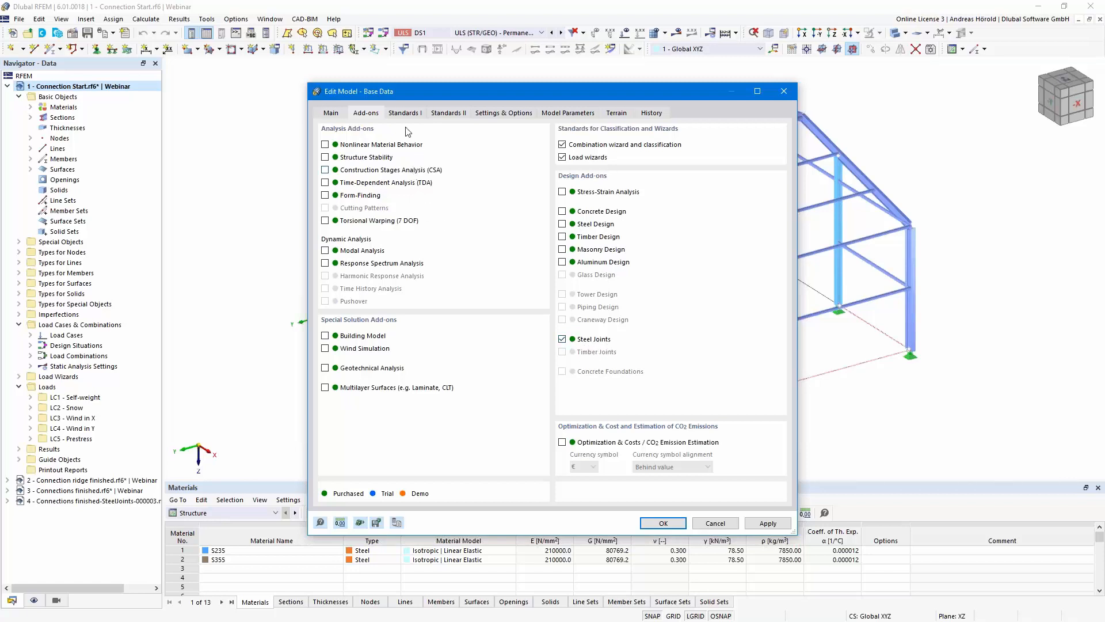
pyautogui.click(404, 113)
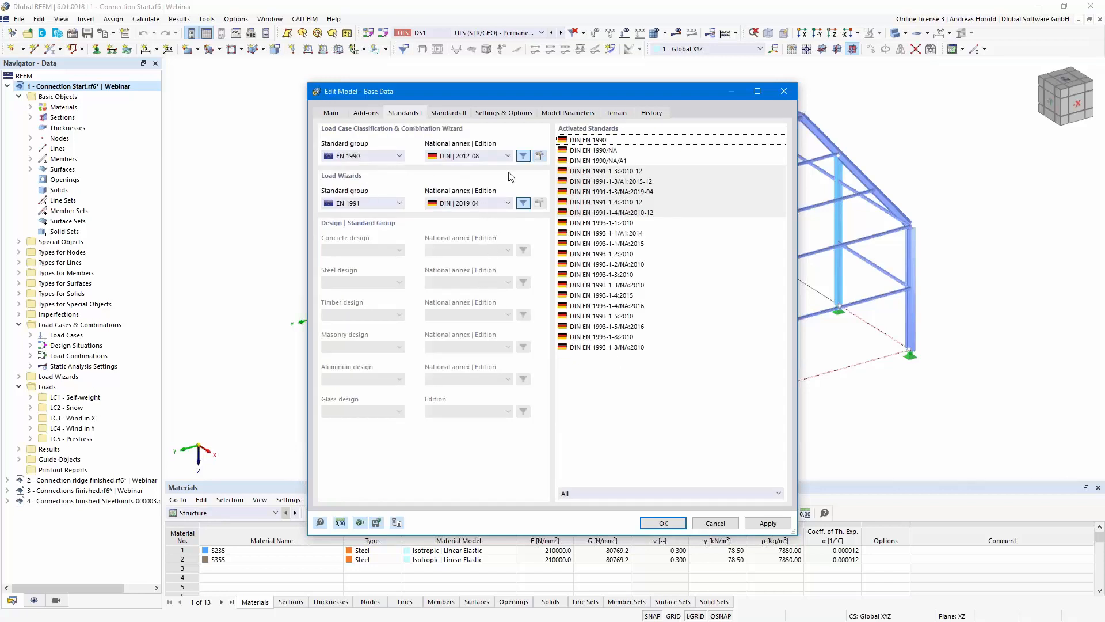
pyautogui.click(508, 156)
pyautogui.click(508, 155)
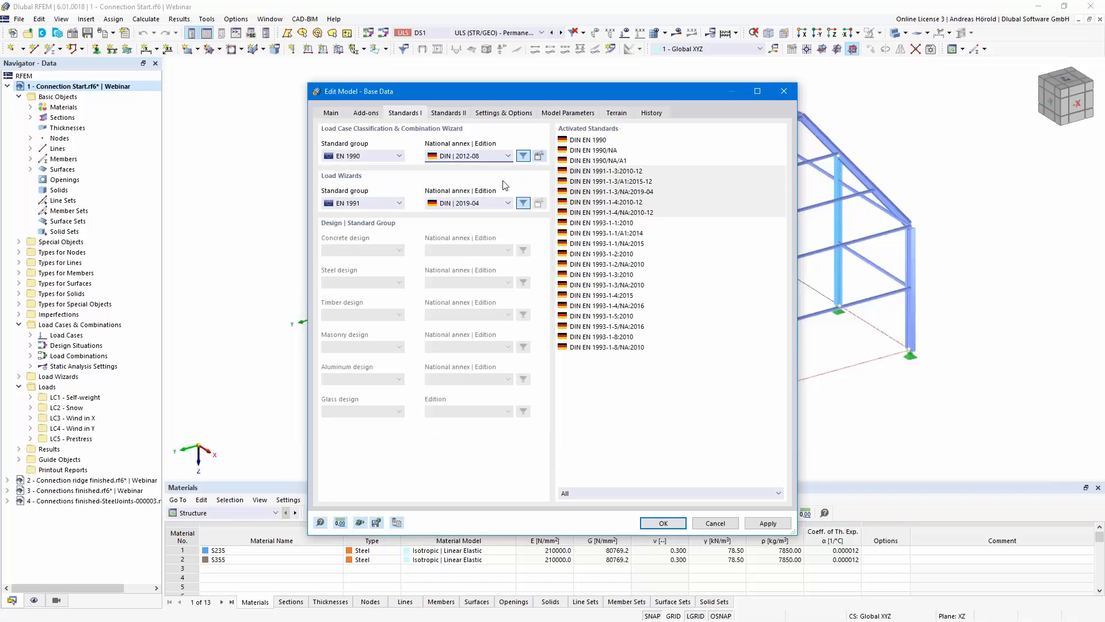
pyautogui.click(450, 114)
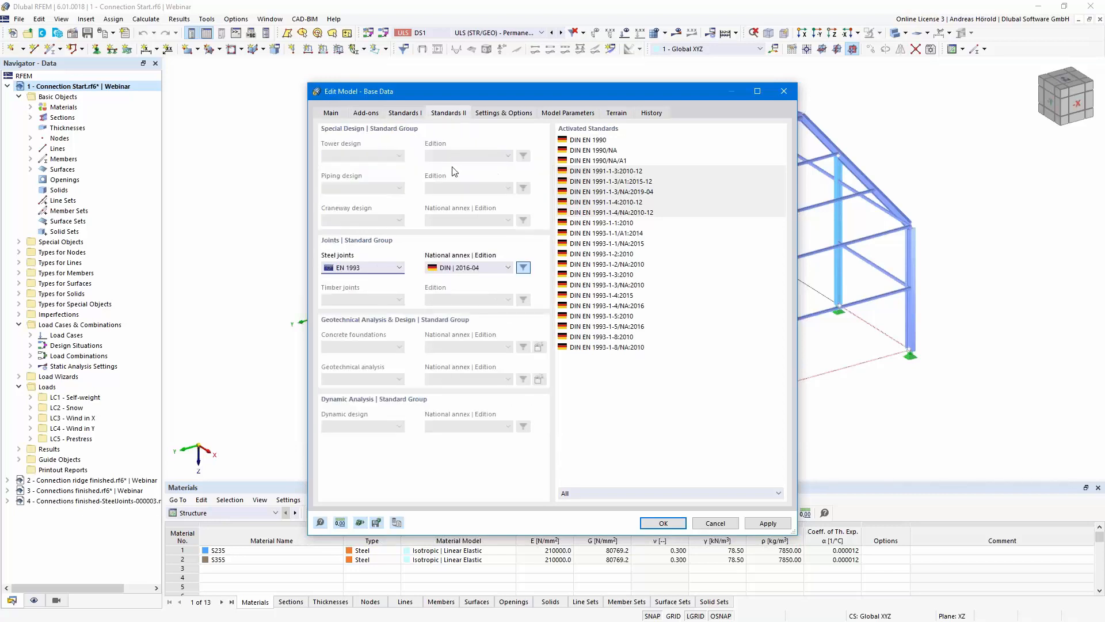
pyautogui.click(508, 268)
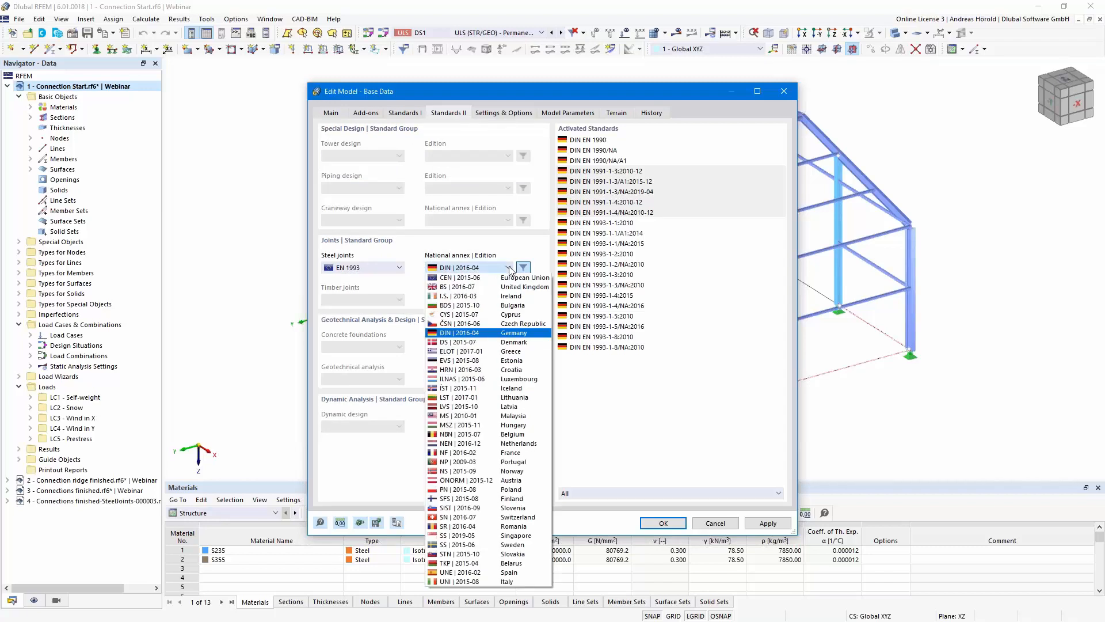
pyautogui.click(510, 268)
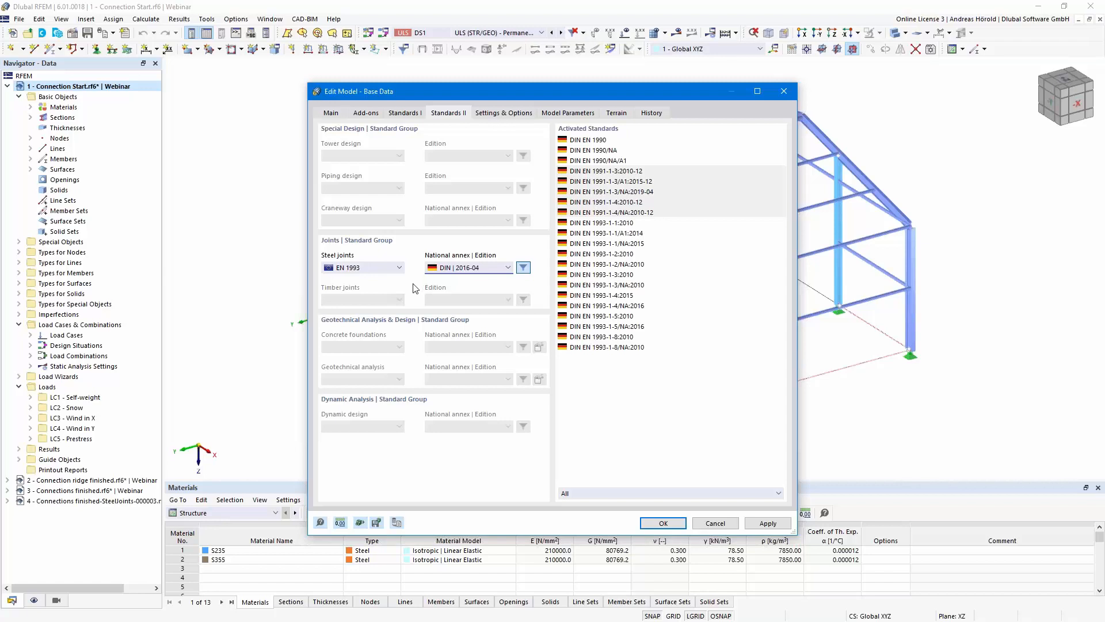
pyautogui.click(661, 521)
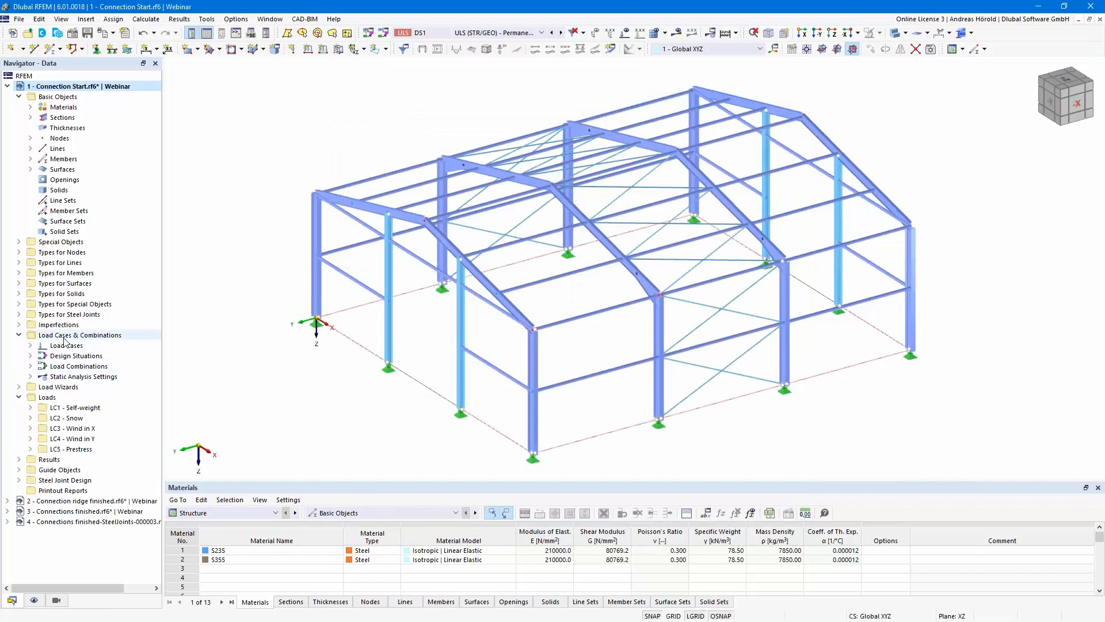
# Step: Review the steel joint entries, which design situations are activated for Steel Joints, and the load combinations assigned to DS1
pyautogui.click(19, 314)
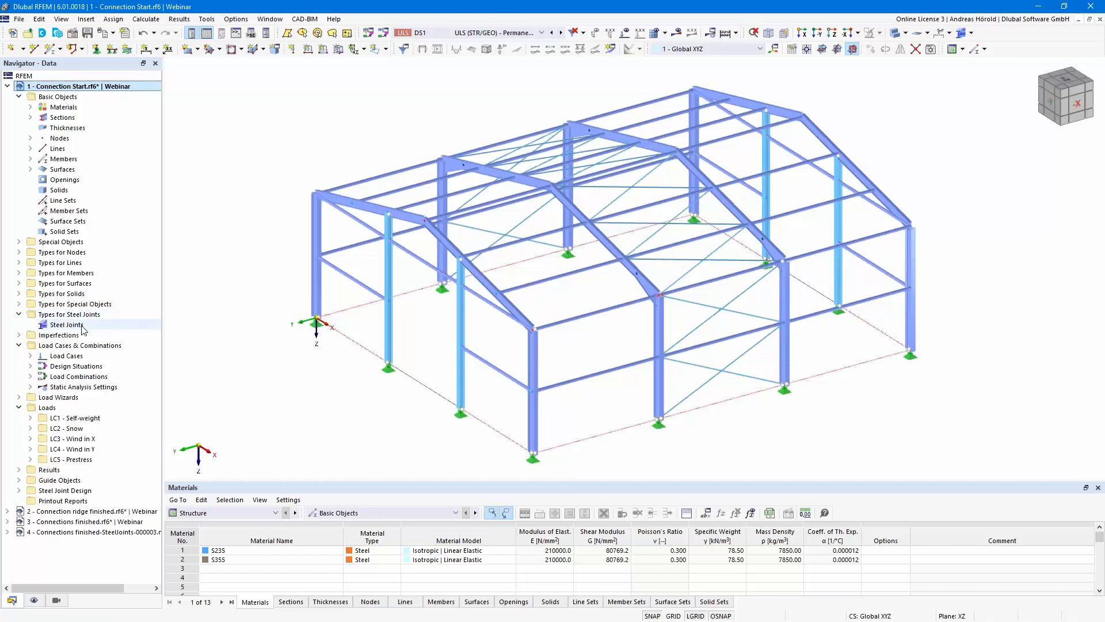
pyautogui.click(19, 491)
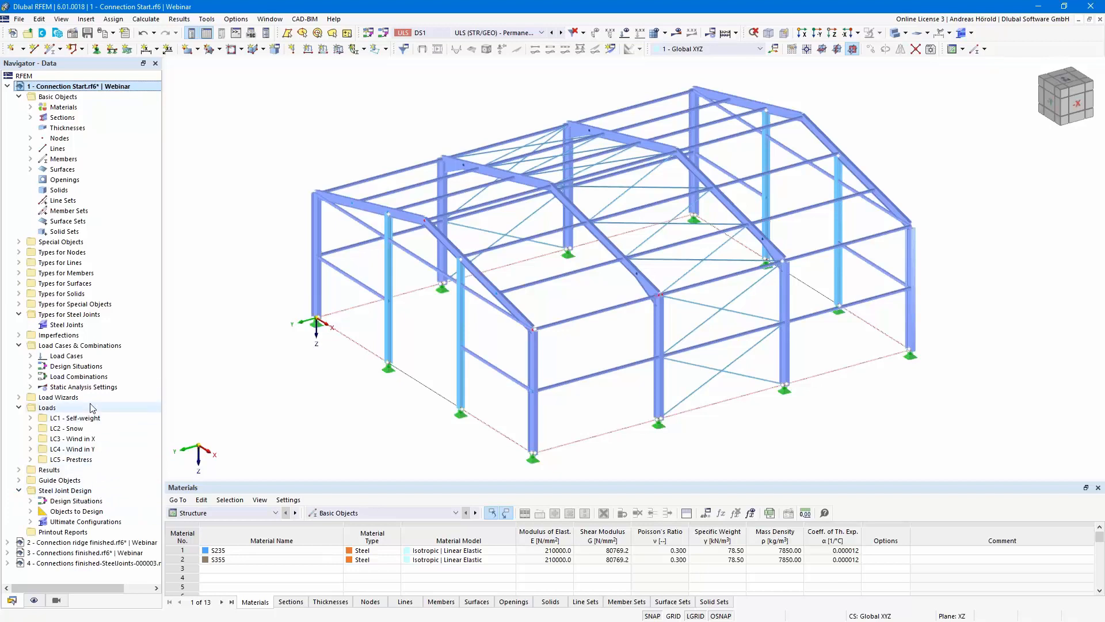
pyautogui.doubleClick(77, 368)
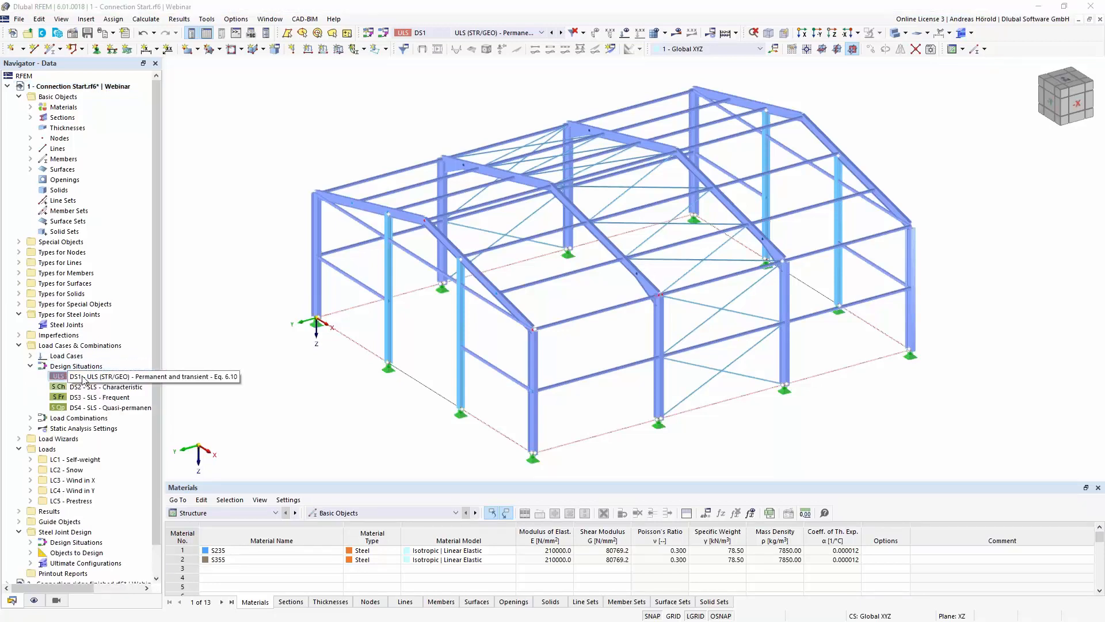
pyautogui.doubleClick(83, 377)
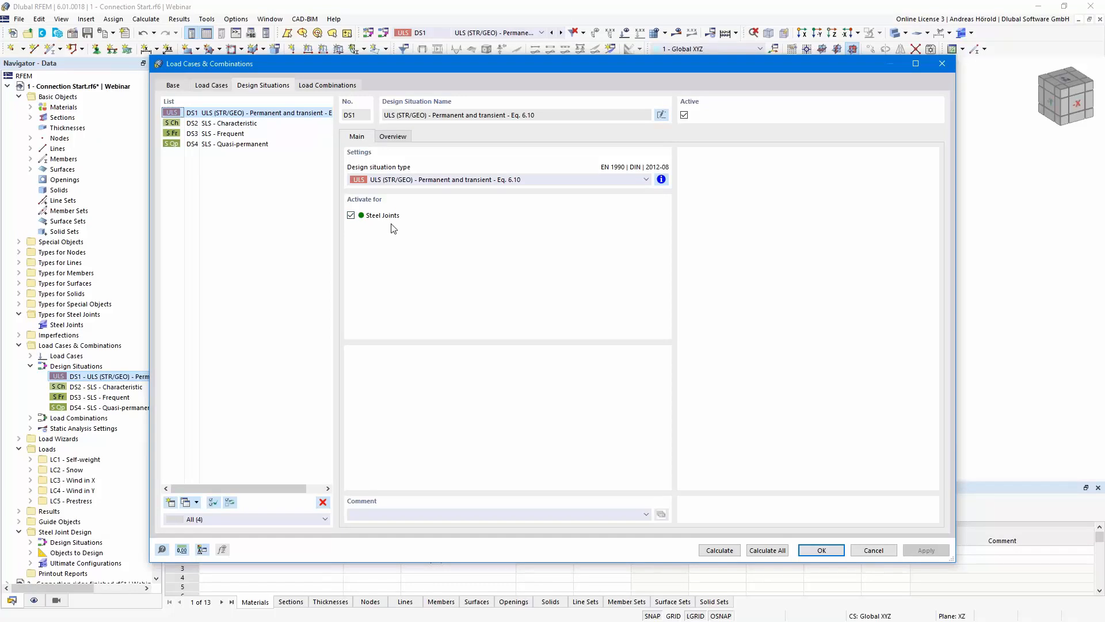
pyautogui.click(223, 124)
pyautogui.click(224, 134)
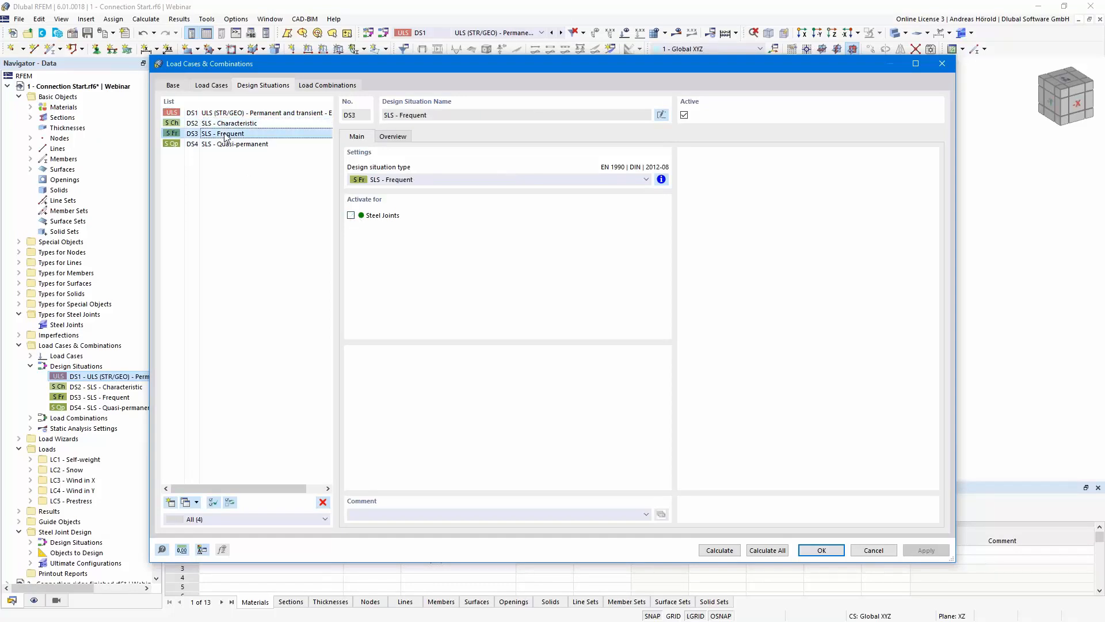
pyautogui.click(224, 144)
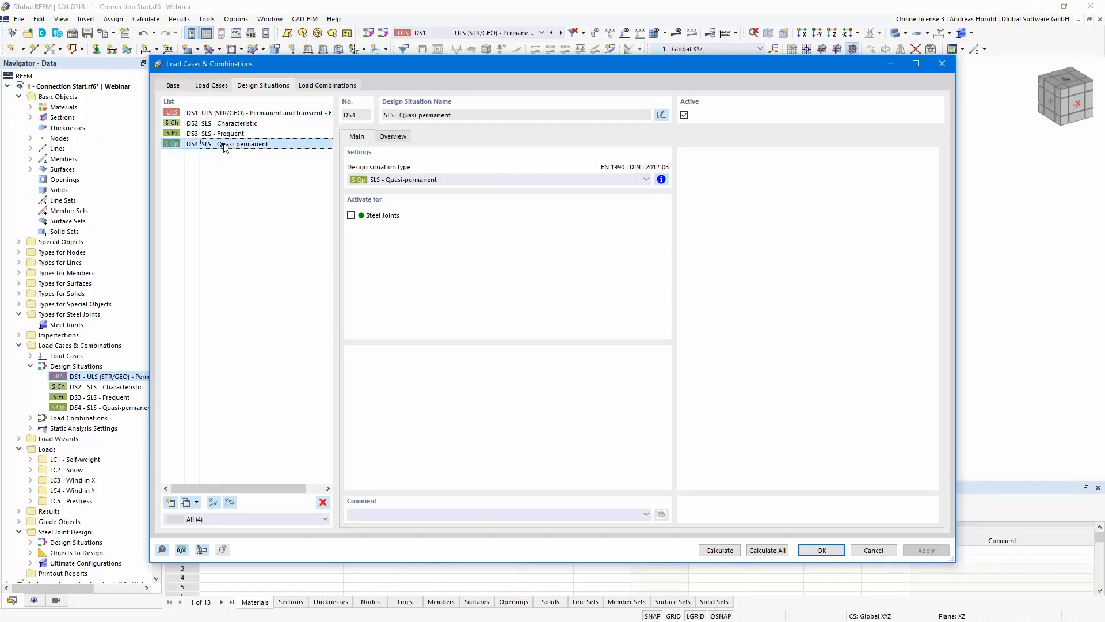
pyautogui.click(229, 114)
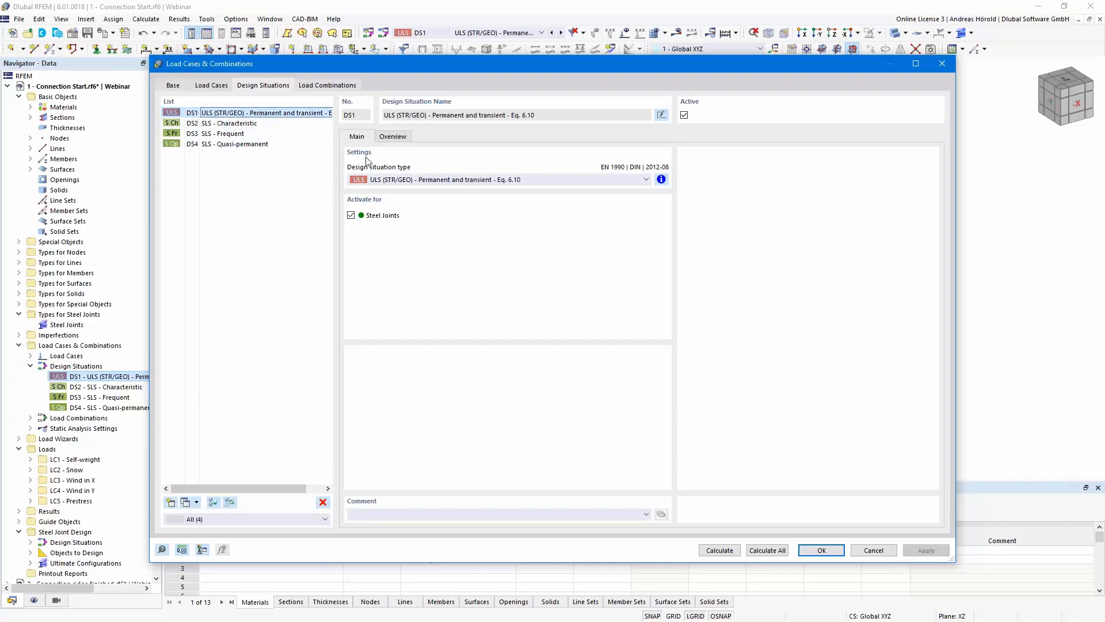
pyautogui.click(392, 138)
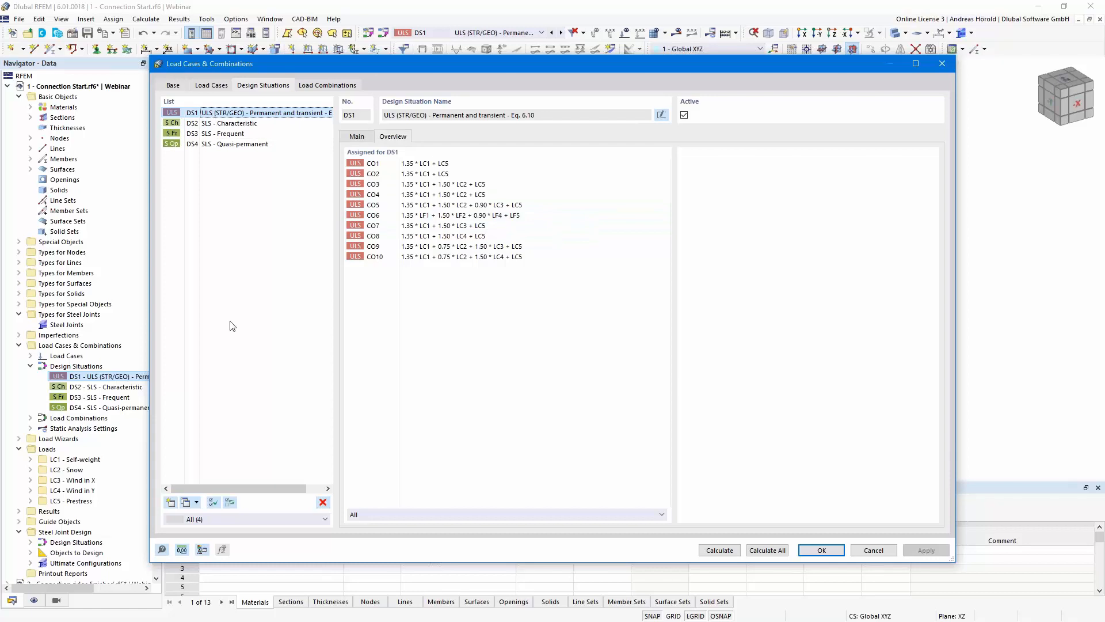
# Step: Duplicate design situation DS1 and assign a copy of load combination CO6 to the new situation DS5
pyautogui.click(184, 502)
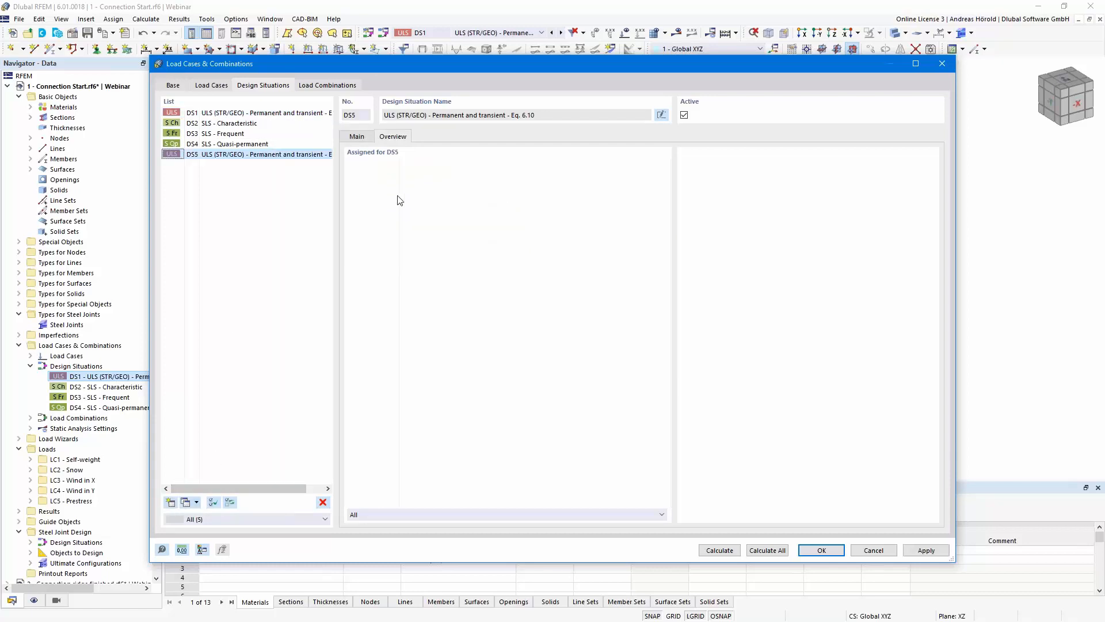
pyautogui.click(321, 85)
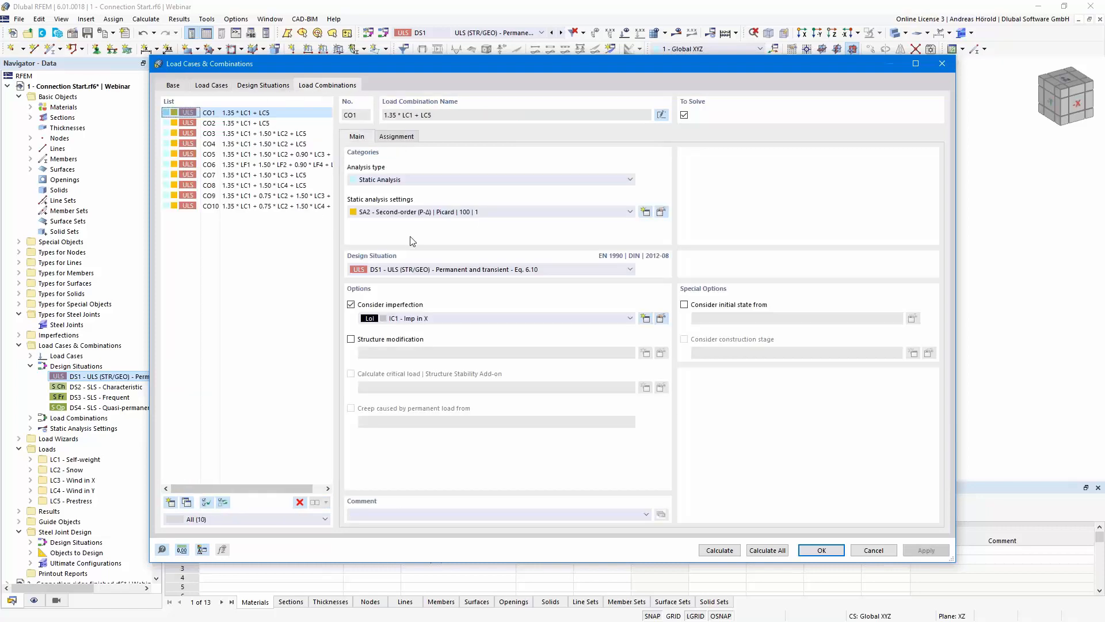
pyautogui.click(225, 165)
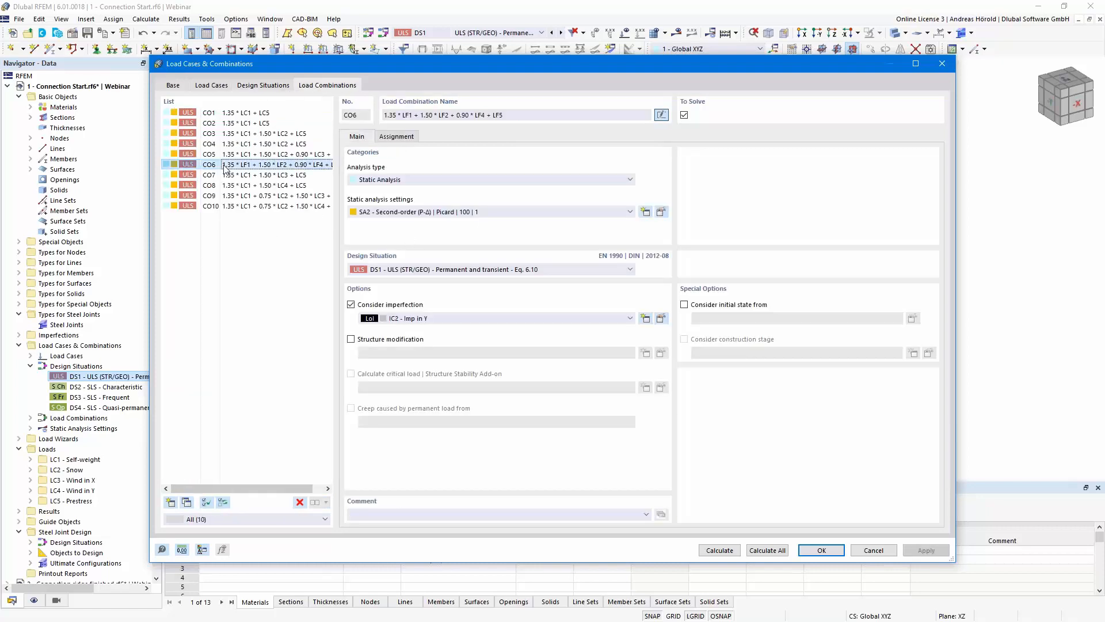
pyautogui.click(187, 502)
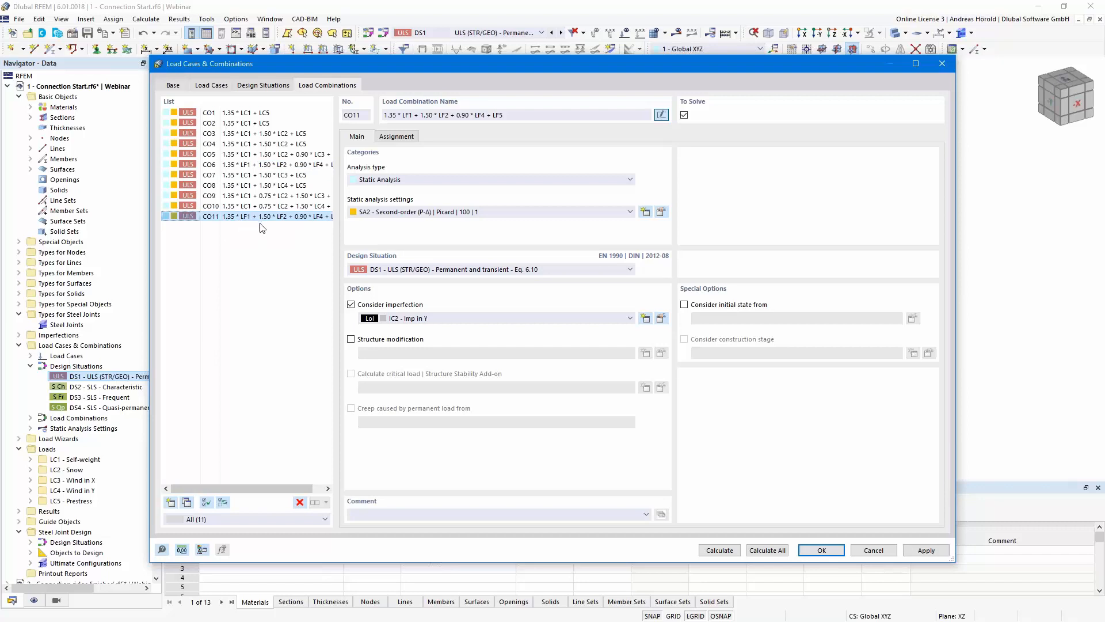
pyautogui.click(436, 270)
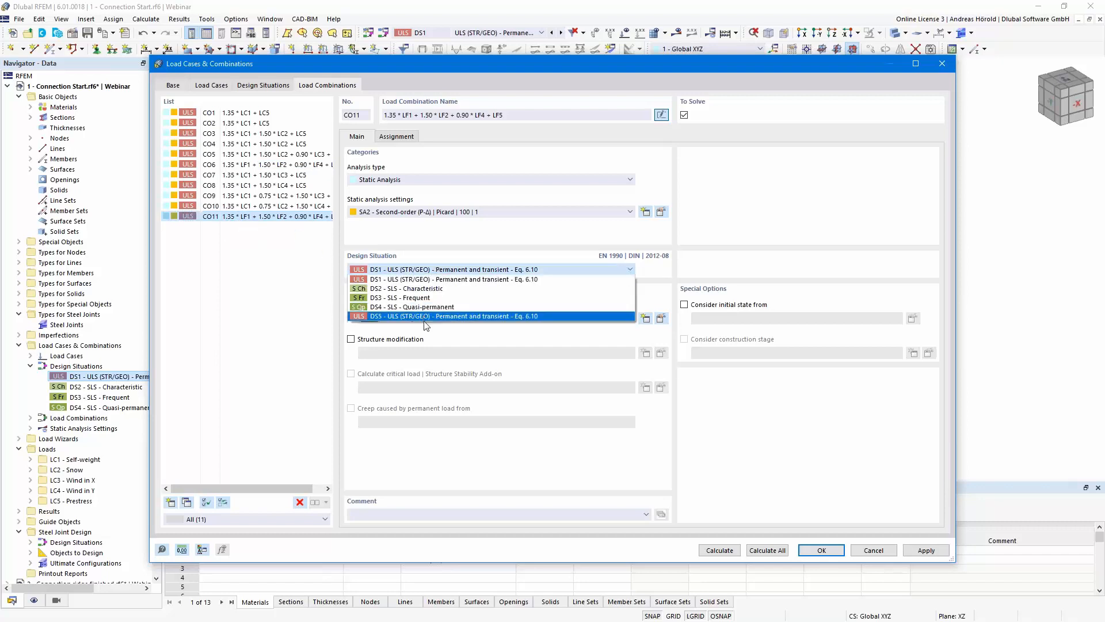
pyautogui.click(428, 316)
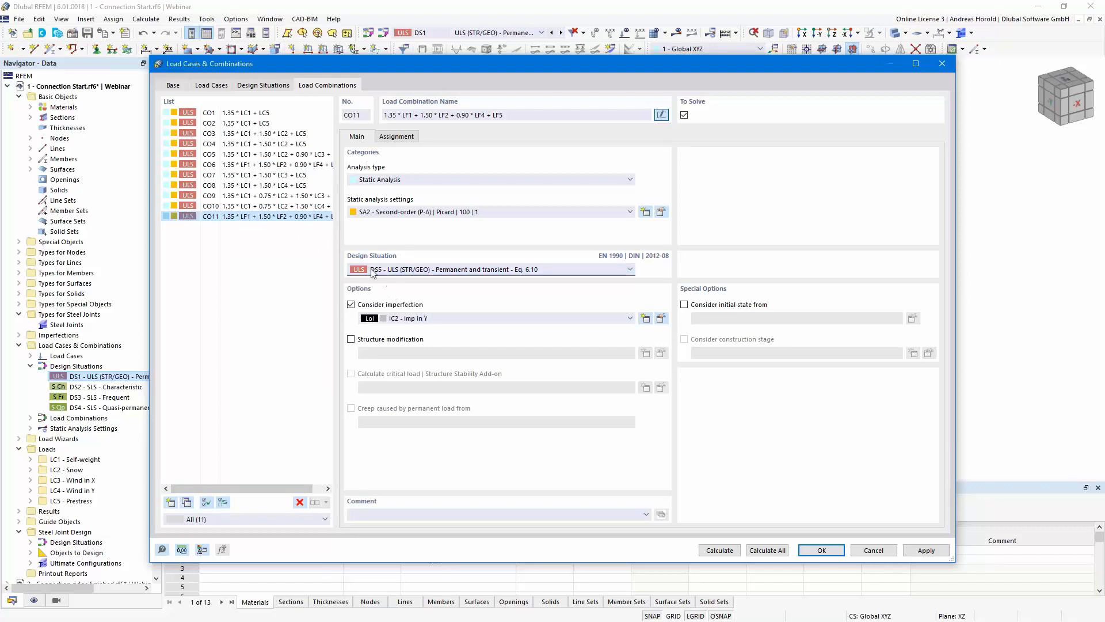
# Step: Check DS5's assignment, deactivate DS1 for Steel Joints, and discard all load case and combination changes
pyautogui.click(258, 86)
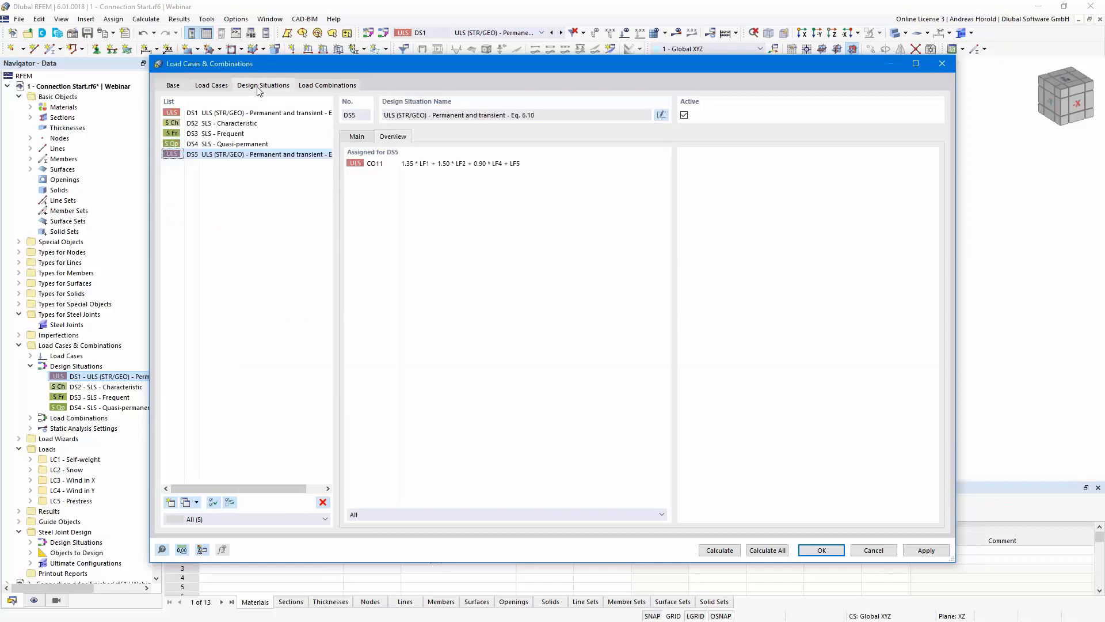
pyautogui.click(356, 136)
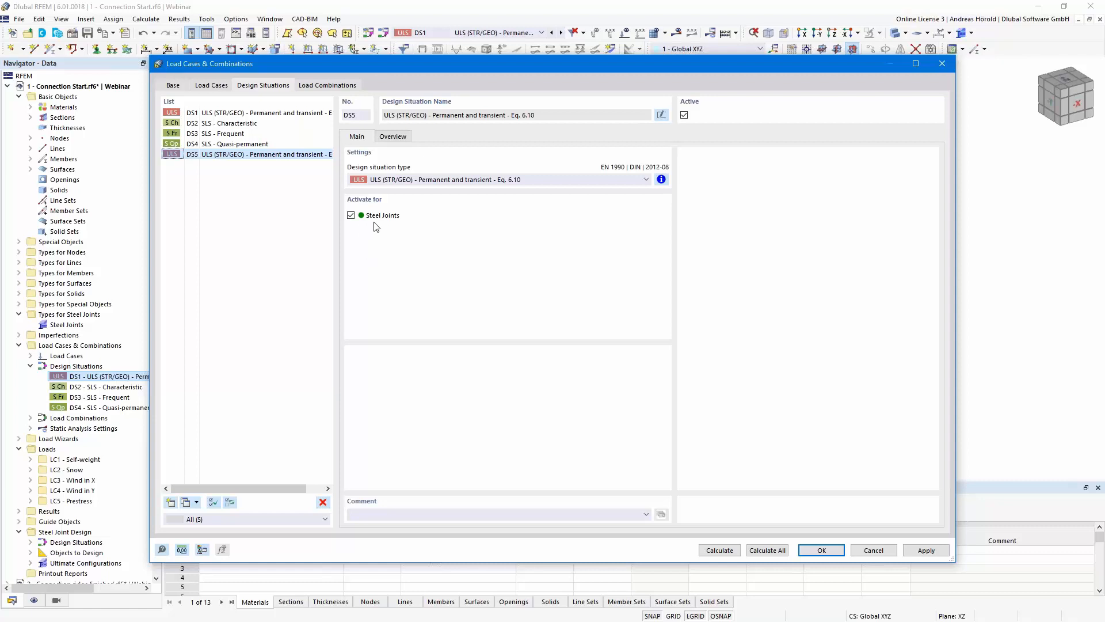
pyautogui.click(254, 114)
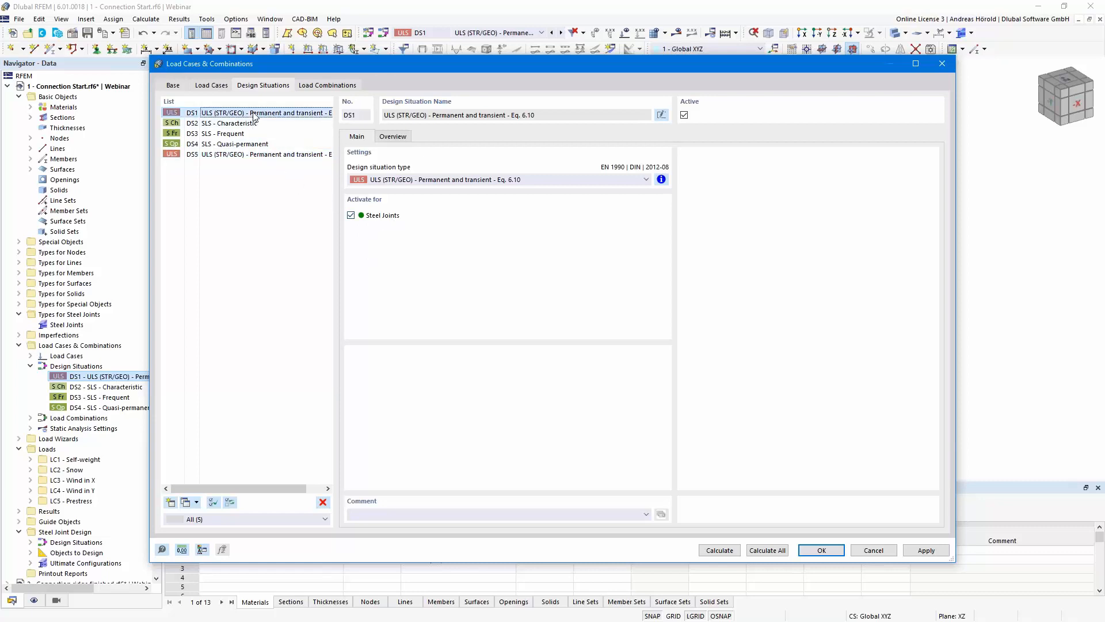
pyautogui.click(351, 216)
pyautogui.click(874, 551)
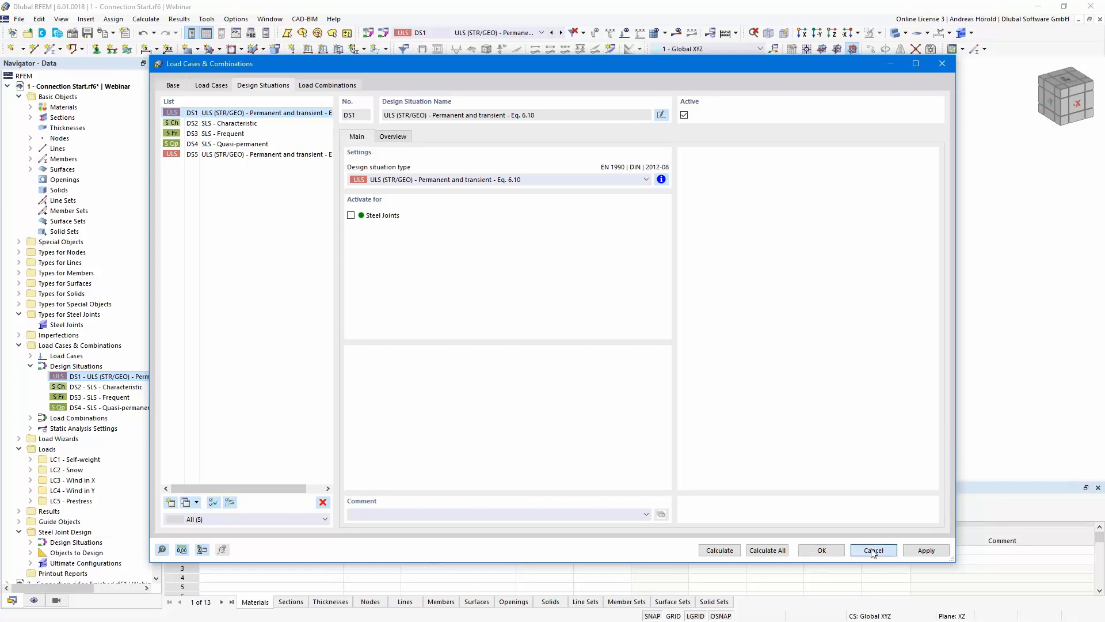
pyautogui.doubleClick(113, 378)
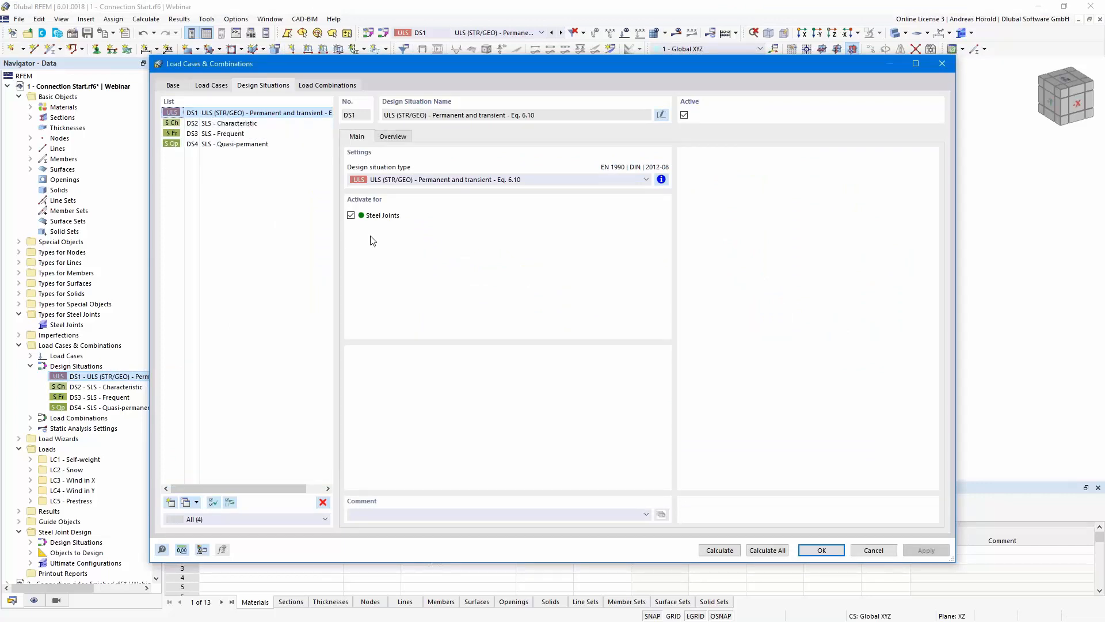
pyautogui.click(874, 551)
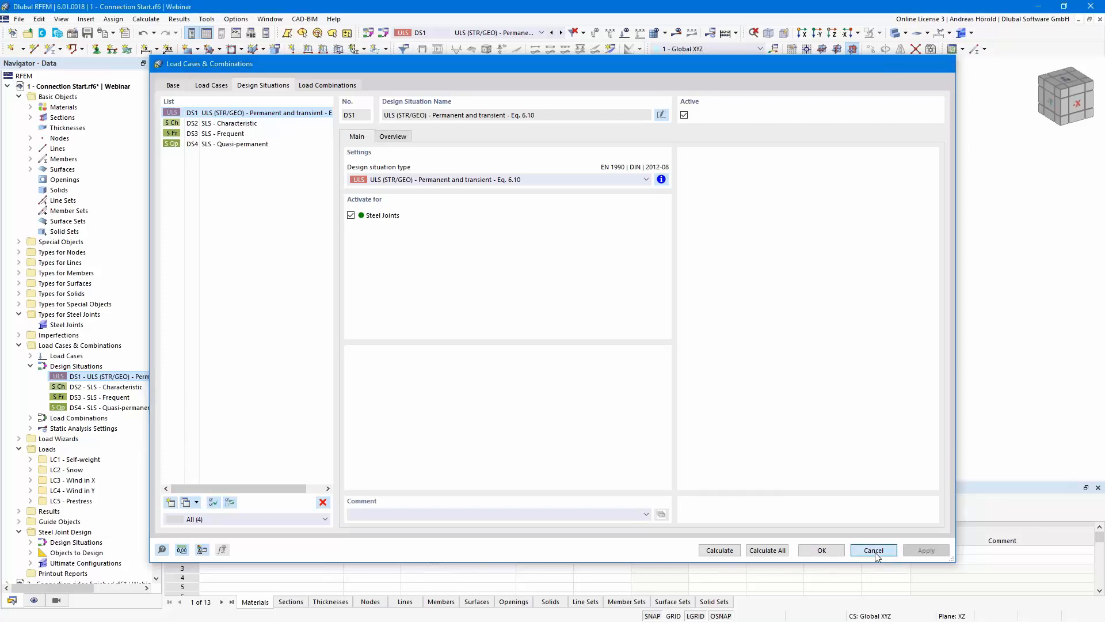
# Step: Create a new steel joint and assign it to ridge node 21 of the second frame
pyautogui.rightClick(64, 326)
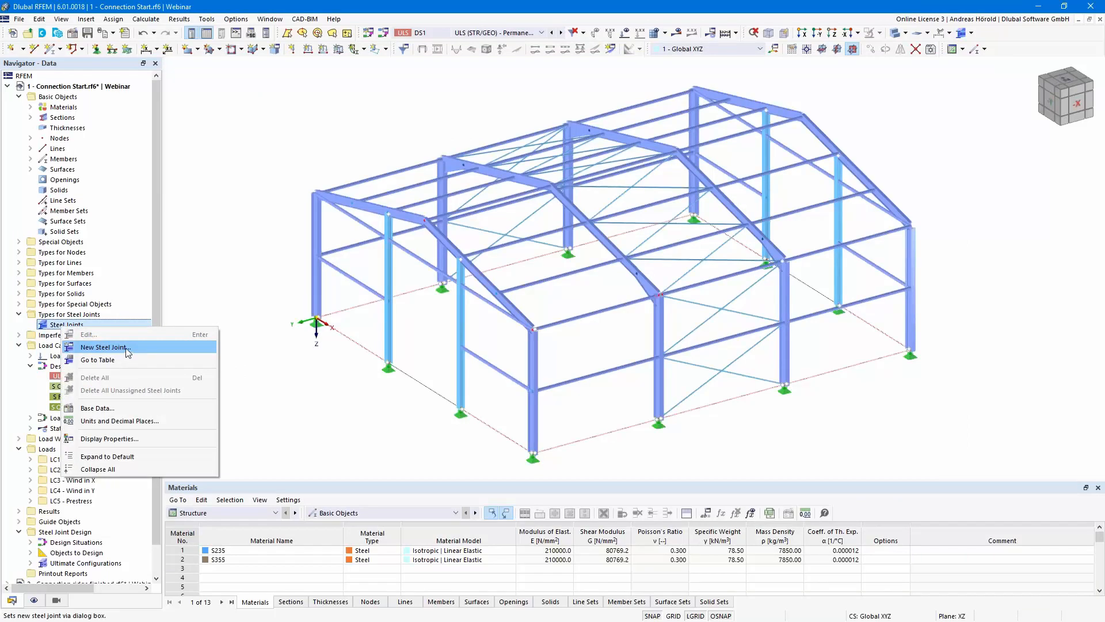
pyautogui.click(130, 348)
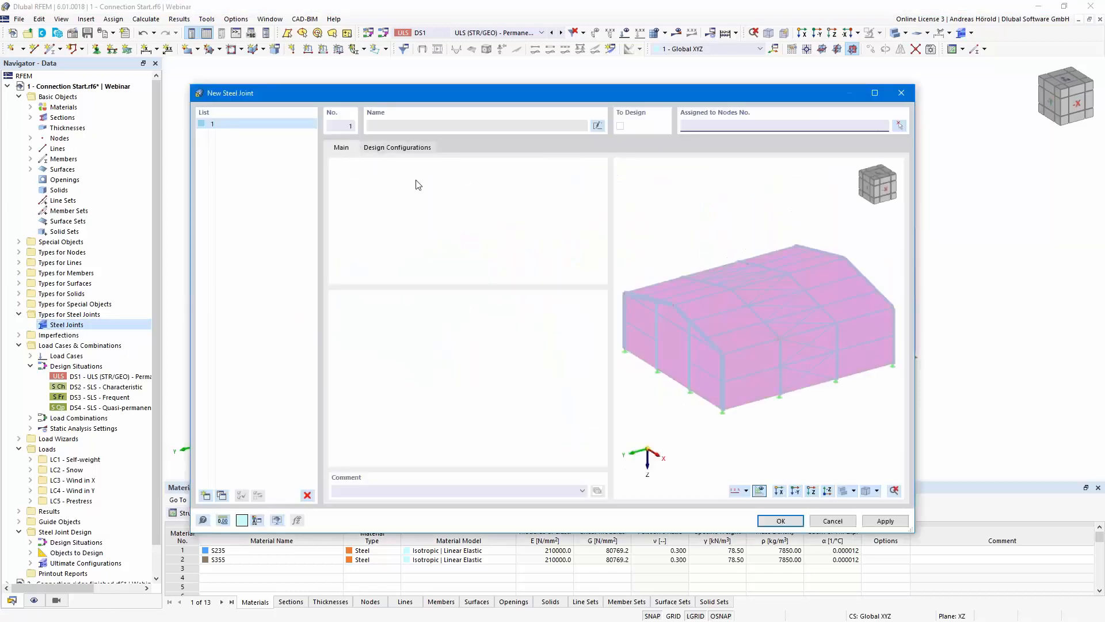
pyautogui.click(899, 126)
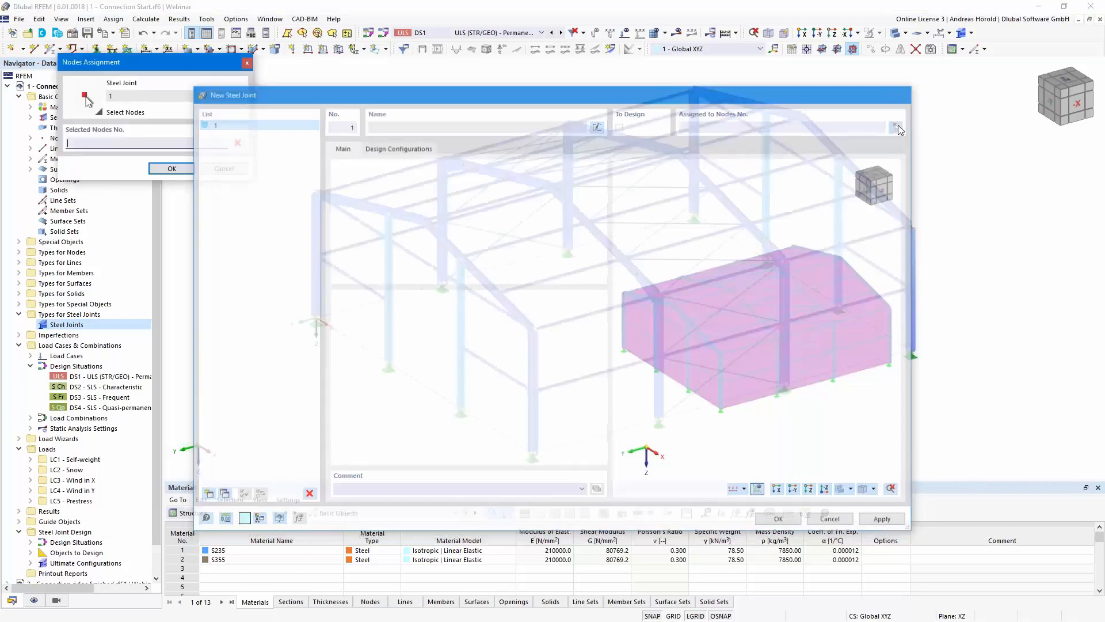
pyautogui.keyDown('ctrl'); pyautogui.moveTo(554, 256); pyautogui.dragTo(562, 192, button='middle'); pyautogui.keyUp('ctrl')
pyautogui.click(557, 189)
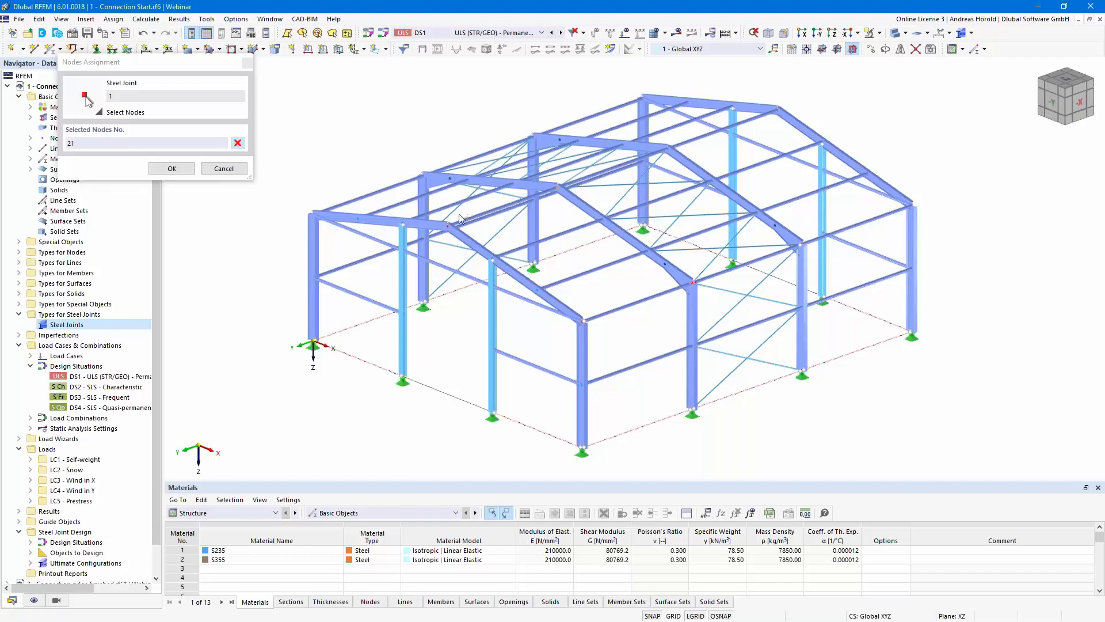
pyautogui.click(172, 169)
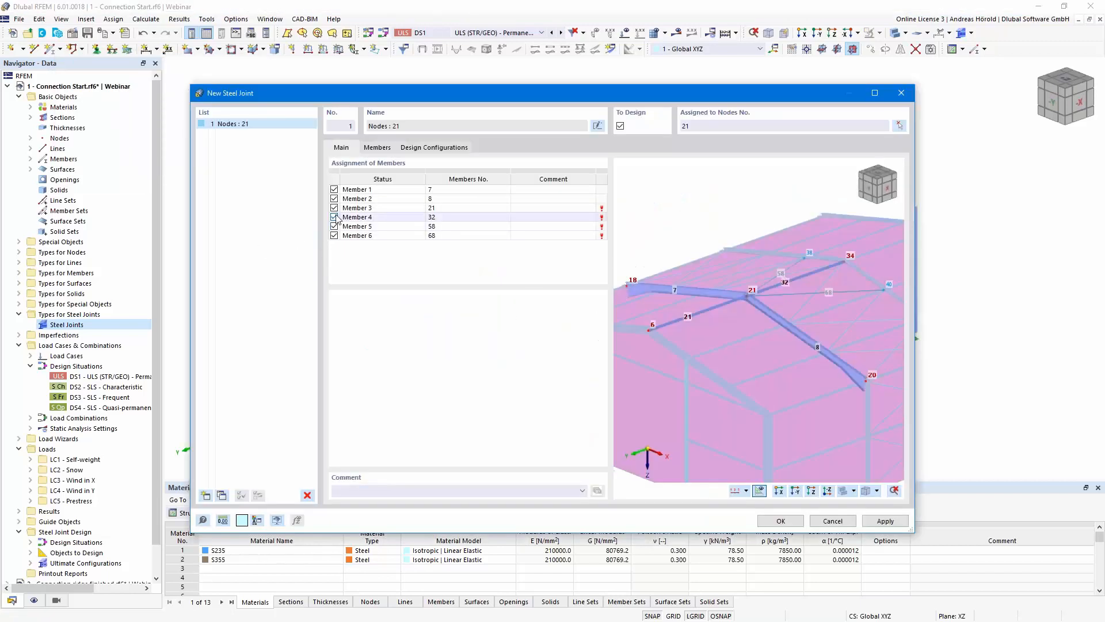
# Step: Exclude members 21, 32, 58 and 68 from the ridge joint, keeping only rafters 7 and 8
pyautogui.click(333, 208)
pyautogui.click(334, 217)
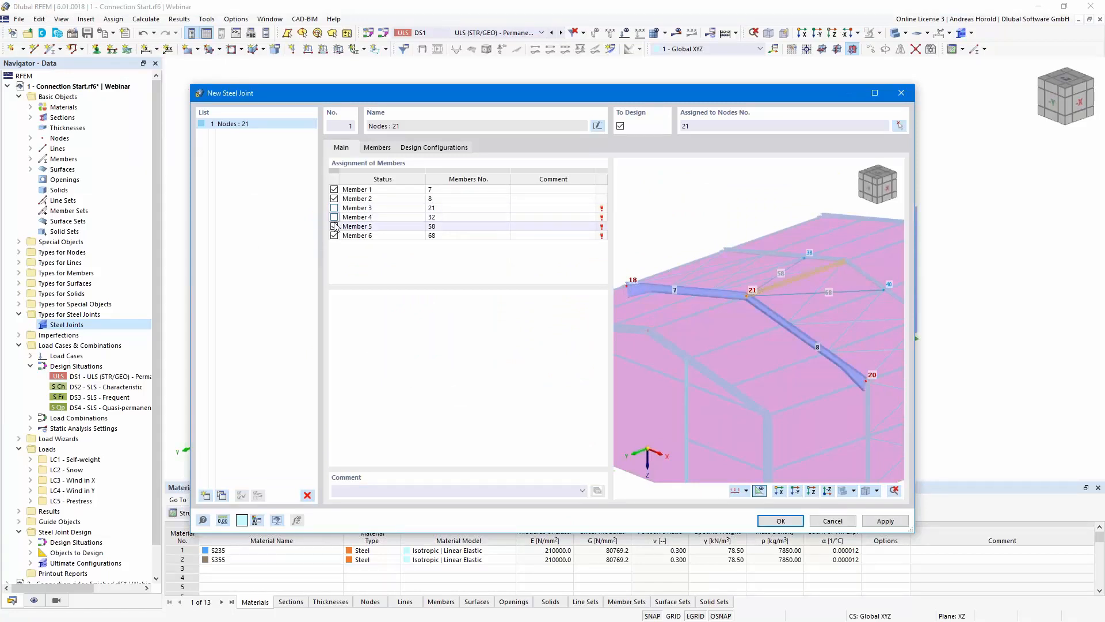
pyautogui.click(333, 226)
pyautogui.click(334, 235)
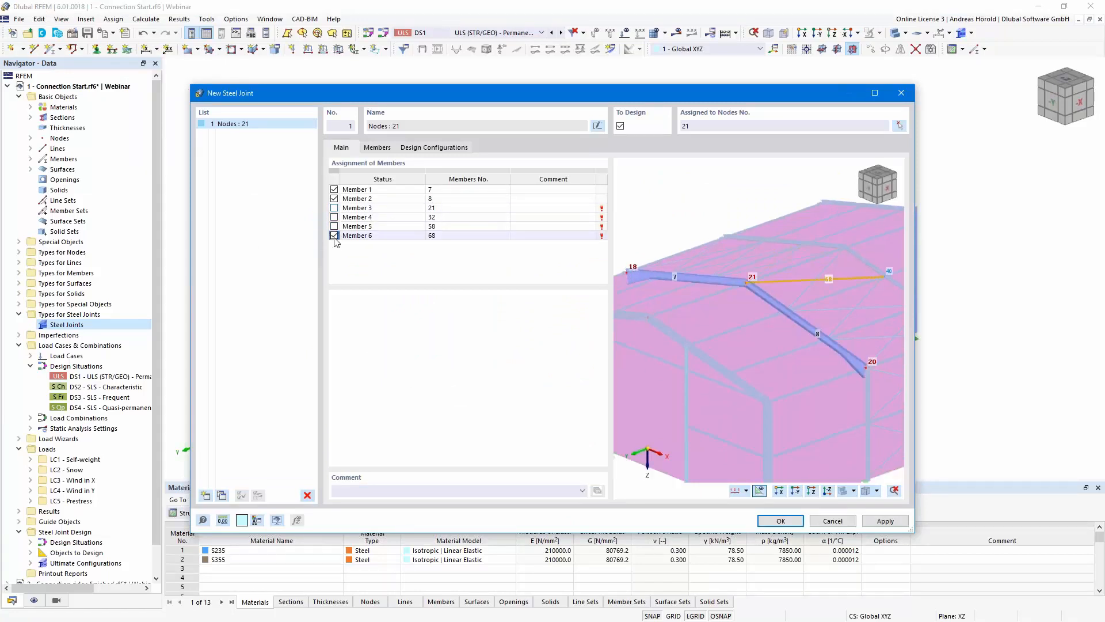
# Step: Check the ridge joint's two assigned rafters and their supported member end, material and section settings
pyautogui.click(390, 198)
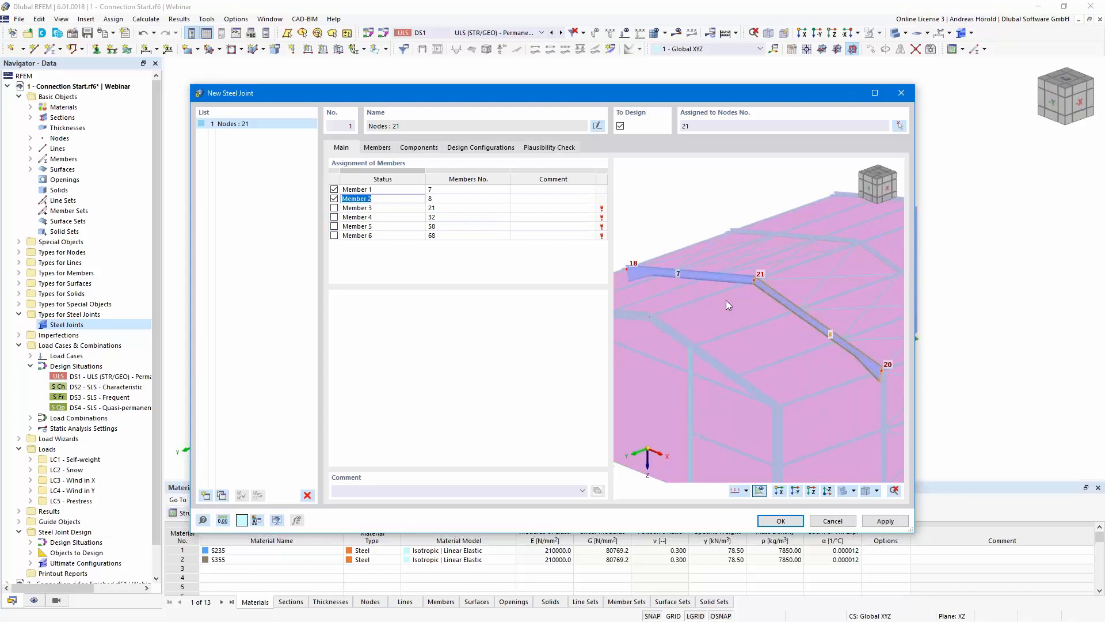
pyautogui.scroll(1, 736, 299)
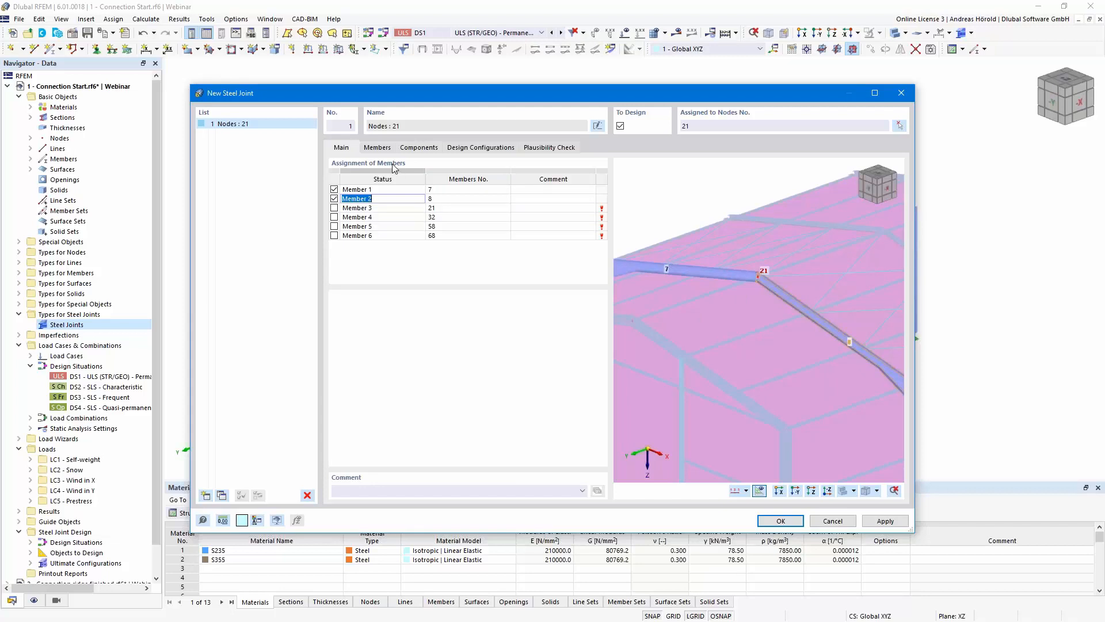
pyautogui.click(376, 148)
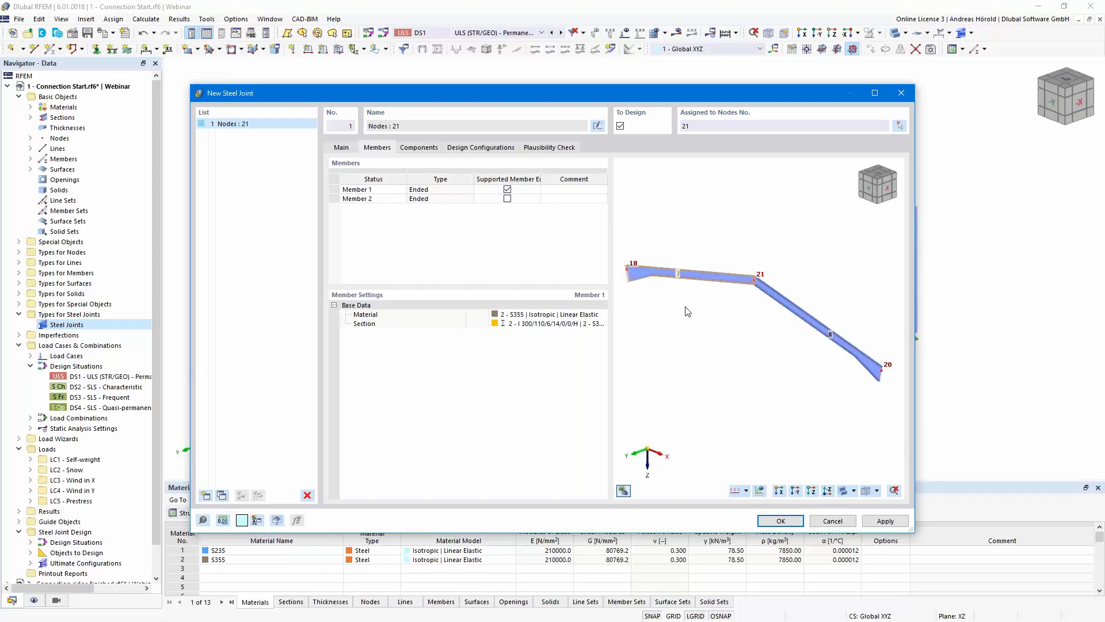
pyautogui.moveTo(730, 341)
pyautogui.keyDown('ctrl'); pyautogui.mouseDown(button='middle')
pyautogui.moveTo(748, 324)
pyautogui.moveTo(734, 332)
pyautogui.mouseUp(button='middle'); pyautogui.keyUp('ctrl')
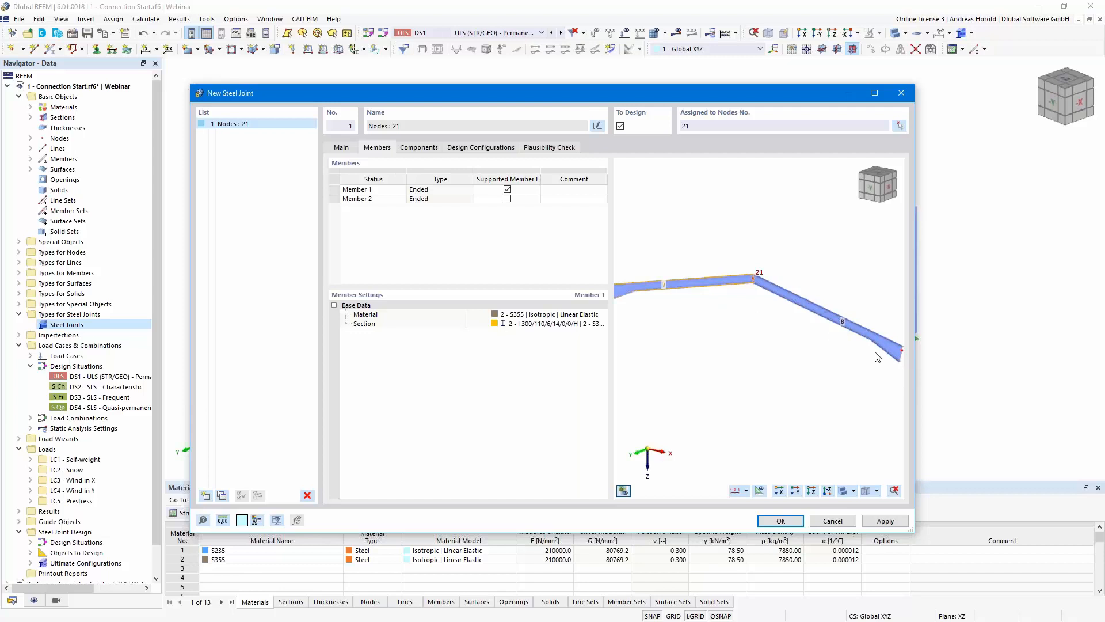
pyautogui.scroll(5, 739, 297)
pyautogui.moveTo(739, 297); pyautogui.dragTo(708, 361, button='middle')
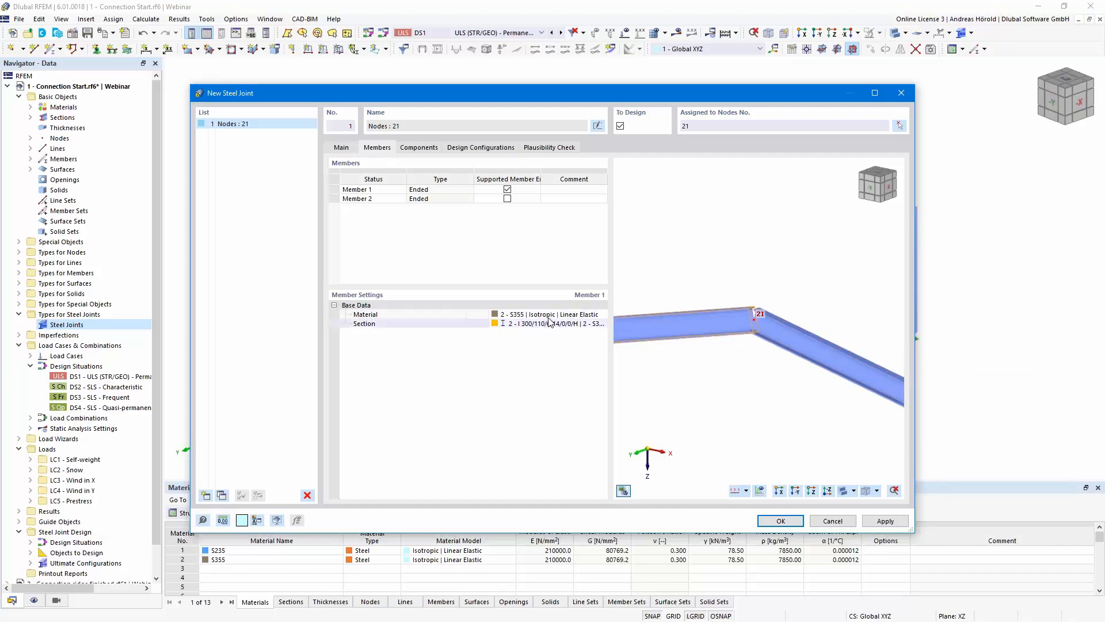
# Step: Review the component types available for insertion into the ridge joint without adding any of them
pyautogui.click(422, 148)
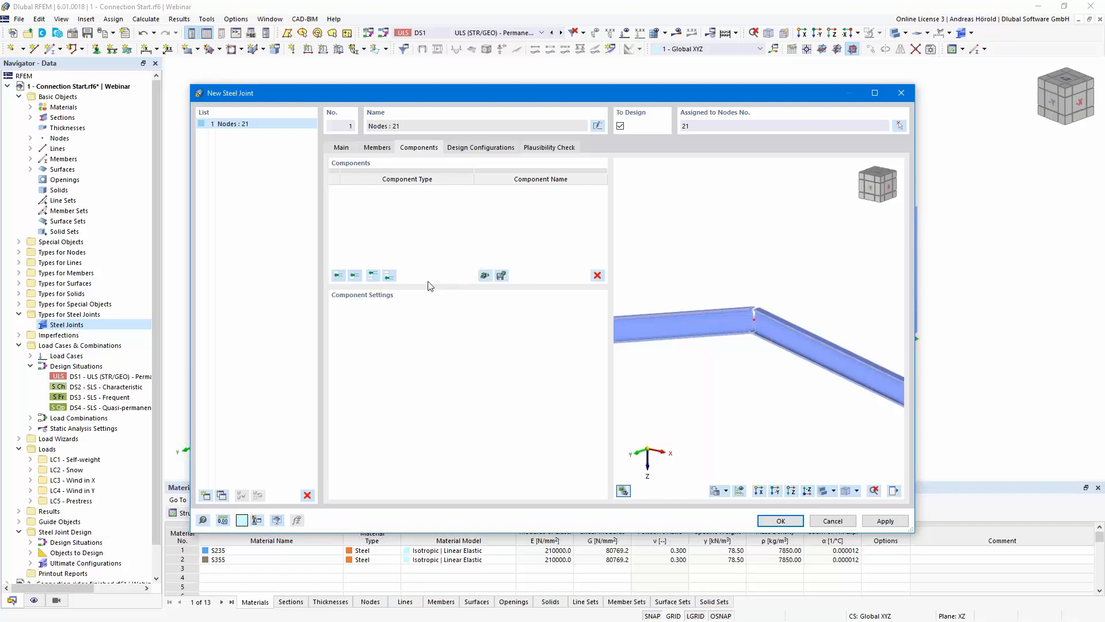
pyautogui.click(389, 276)
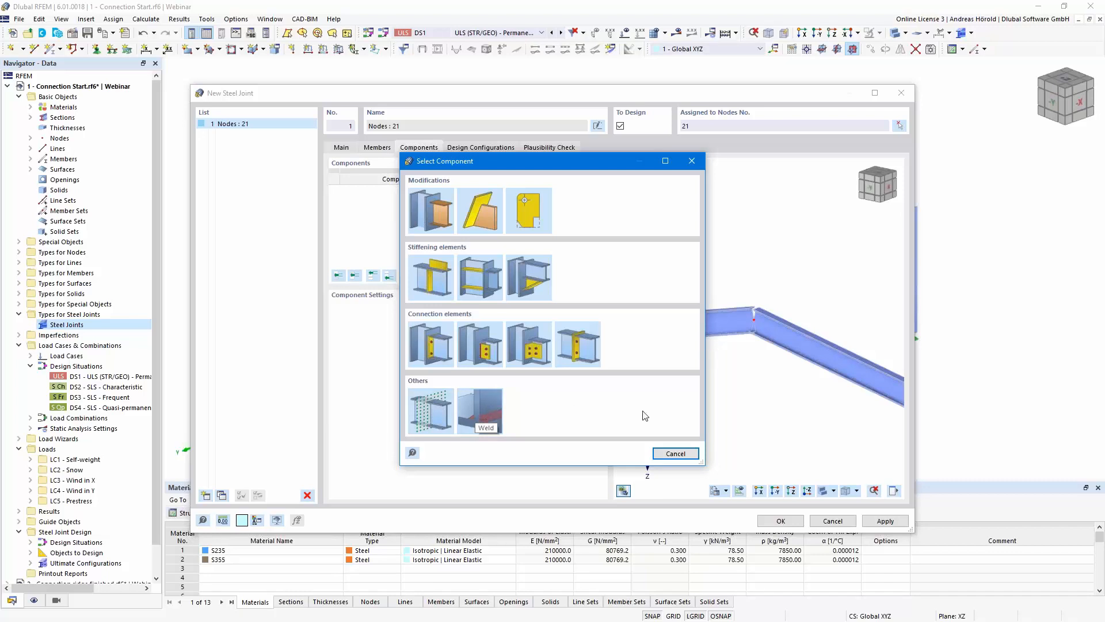
pyautogui.click(676, 455)
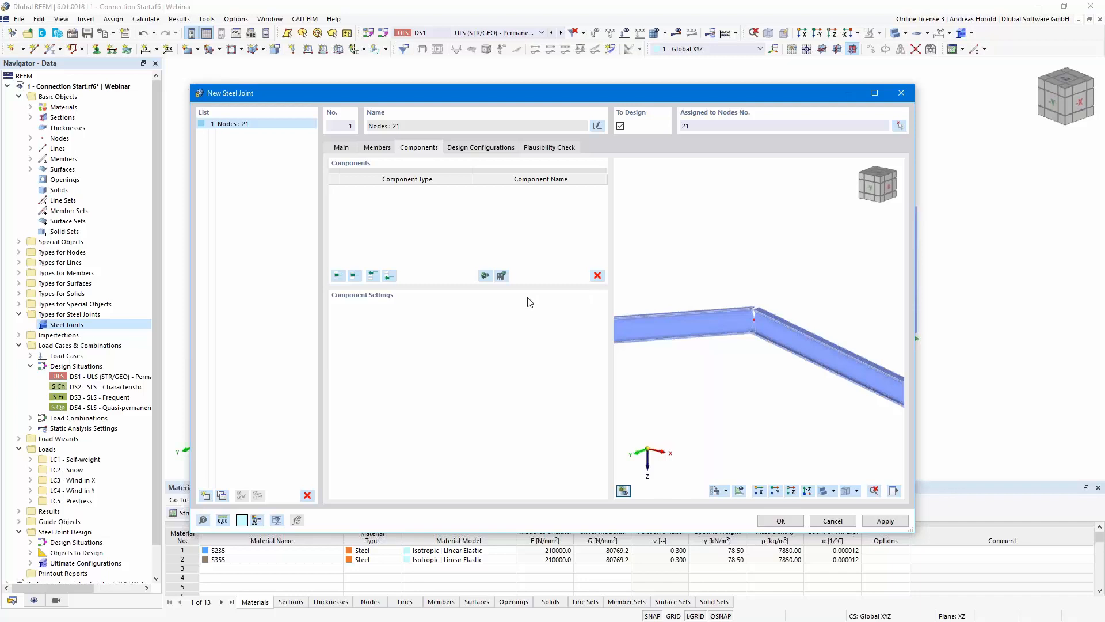
# Step: Open the steel joint template library and browse the general categories, including K, T and X joints, plus the user-defined templates
pyautogui.click(485, 277)
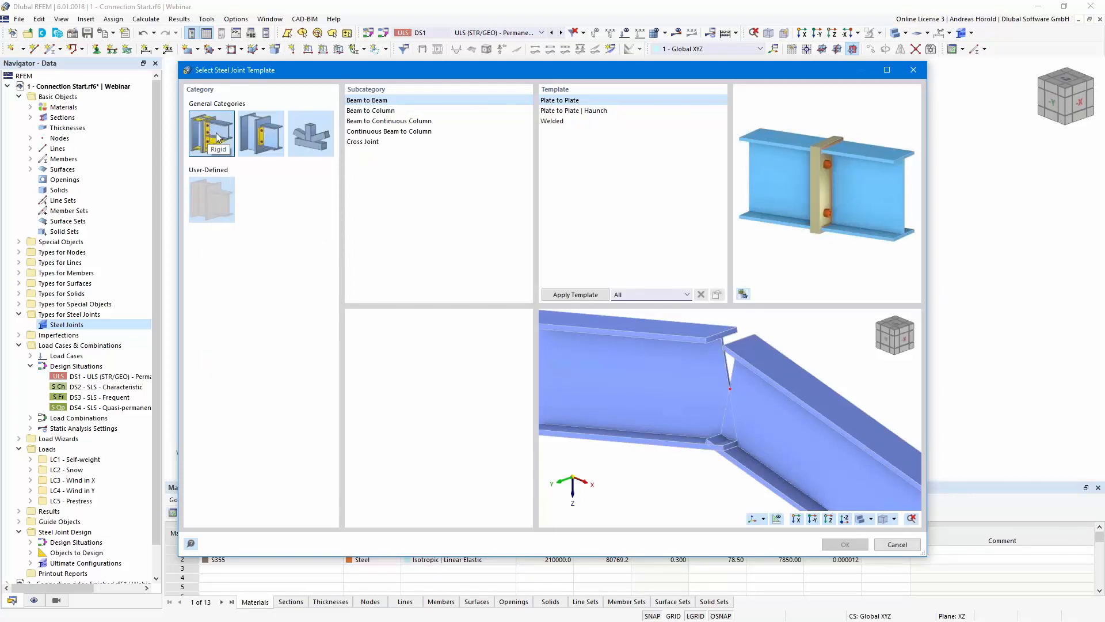
pyautogui.click(266, 138)
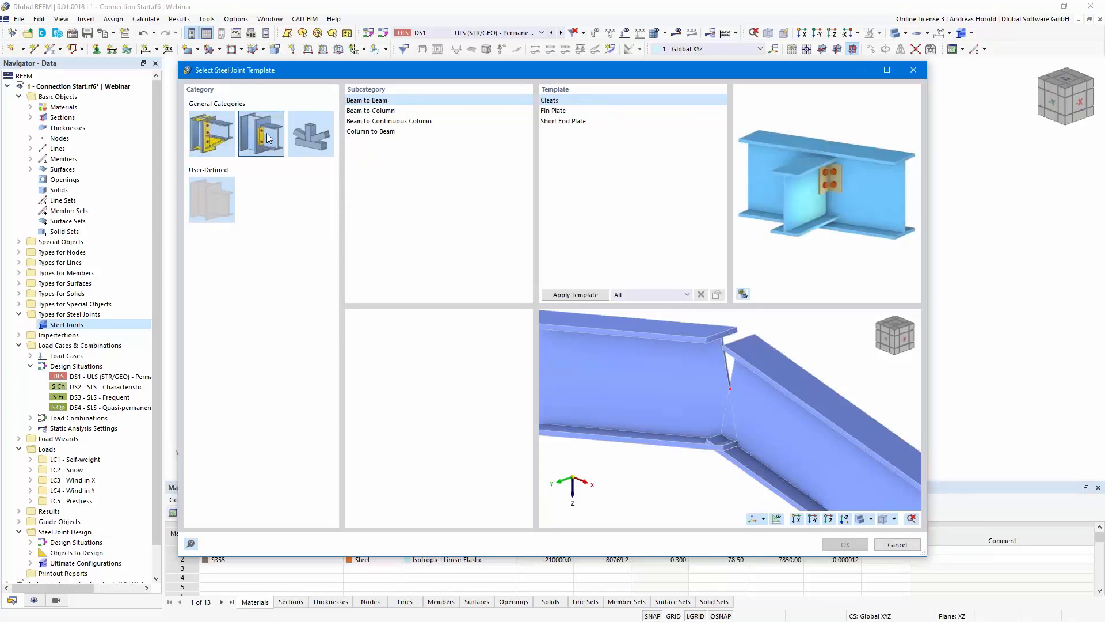
pyautogui.click(314, 140)
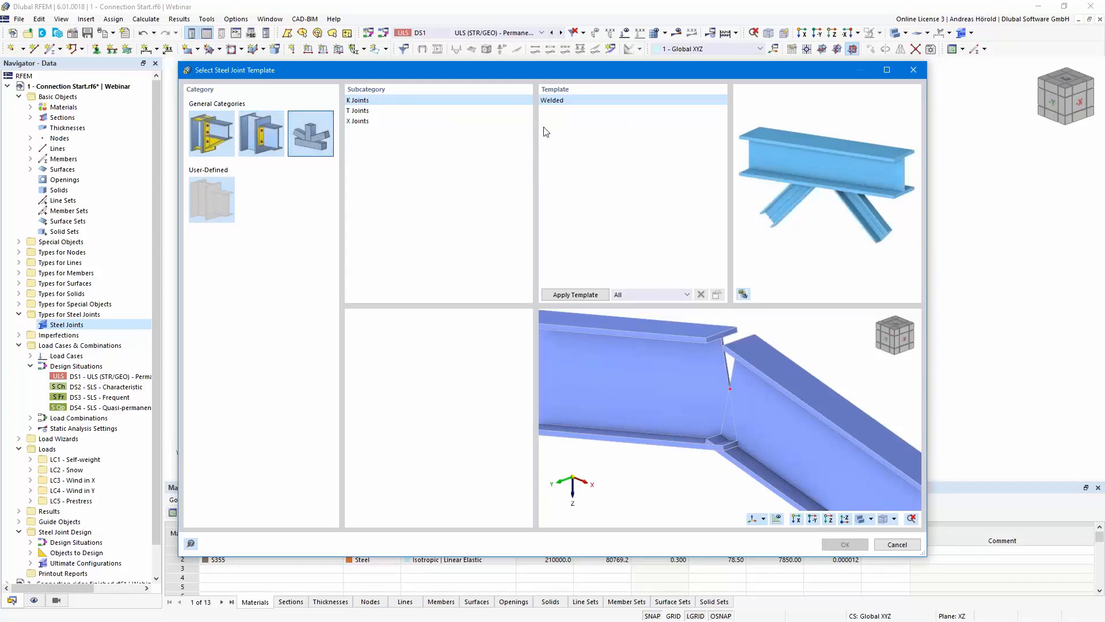
pyautogui.click(367, 111)
pyautogui.click(365, 122)
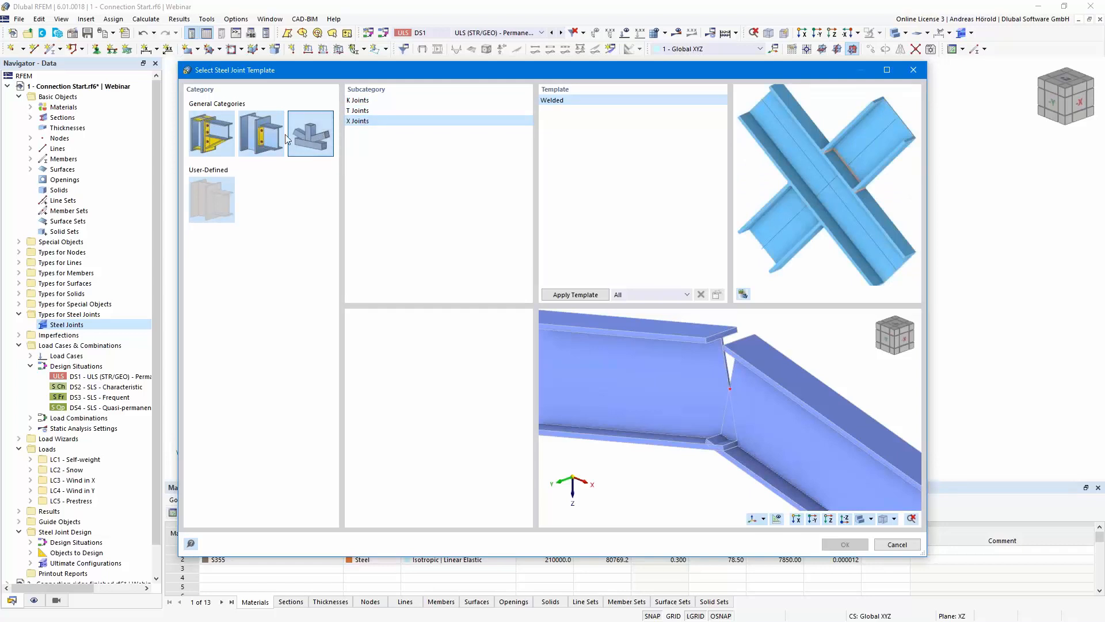
pyautogui.click(209, 199)
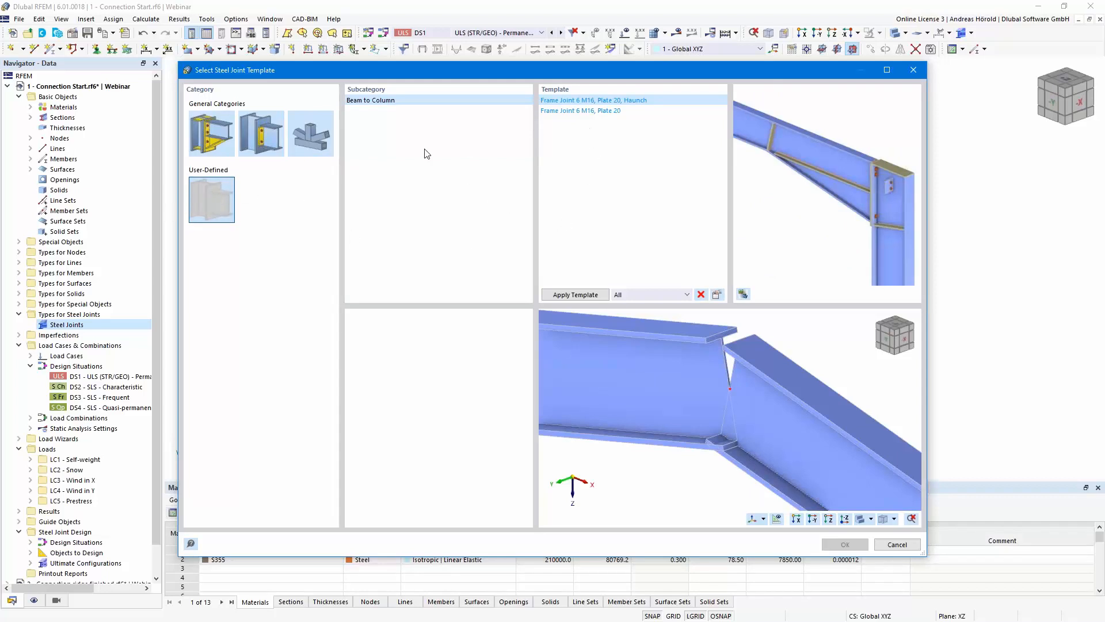
# Step: Compare the rigid category's column and cross joint subcategories with the column subcategories of the cleat and fin plate category
pyautogui.click(206, 133)
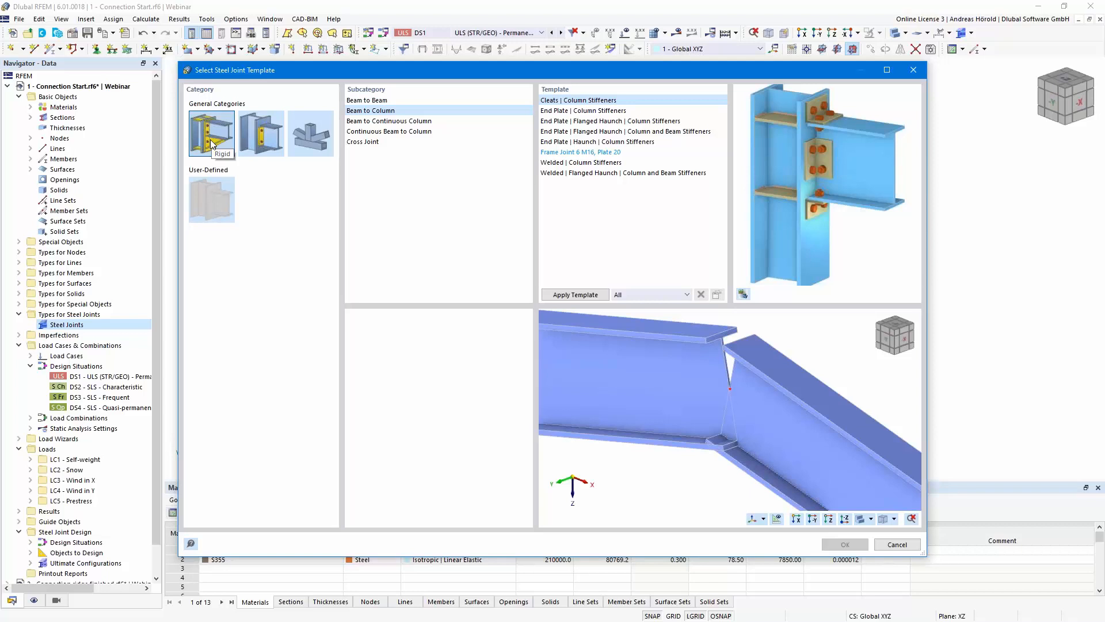
pyautogui.click(400, 122)
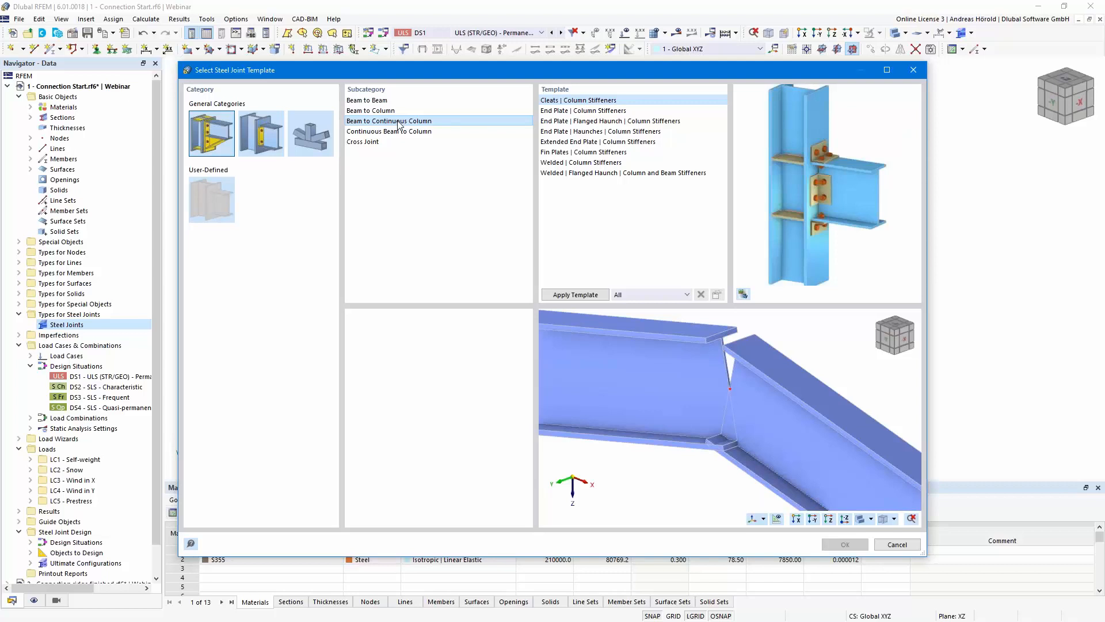
pyautogui.click(401, 132)
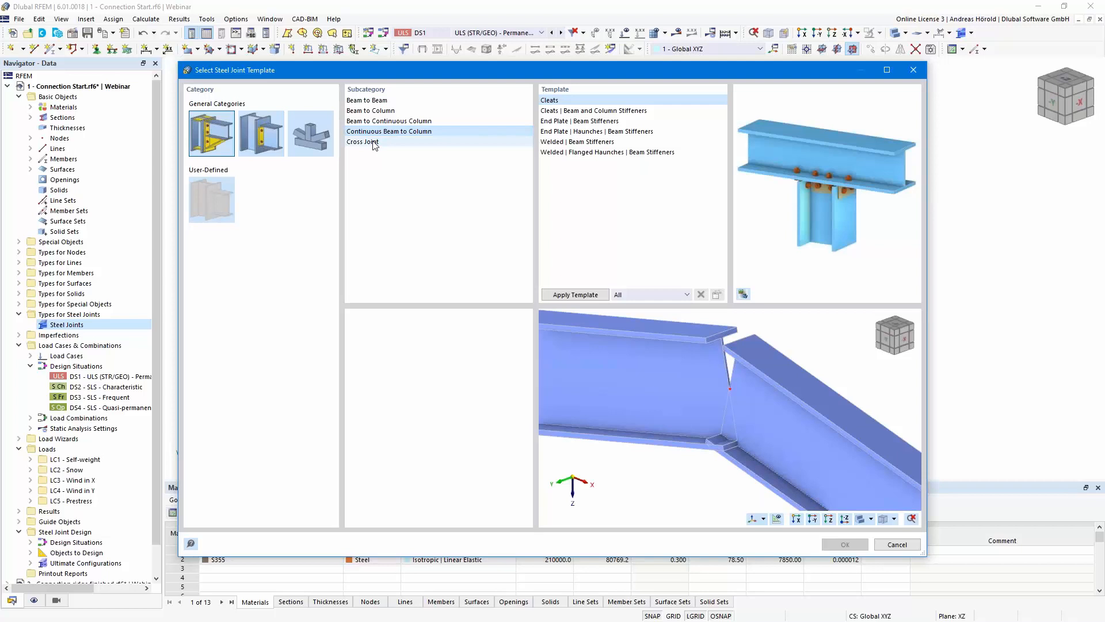
pyautogui.click(375, 143)
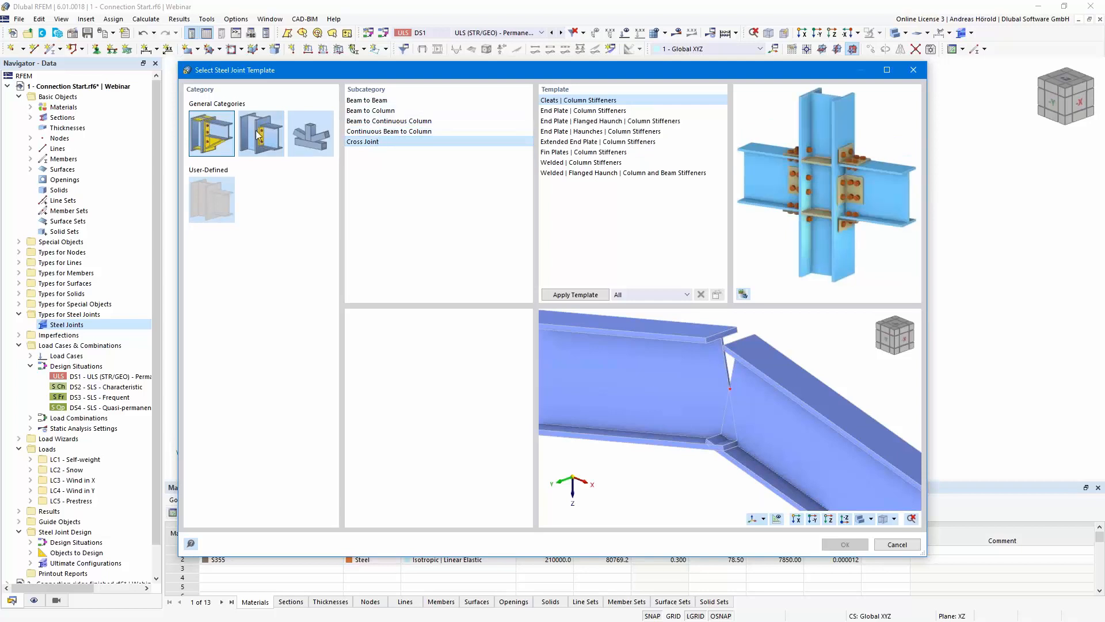
pyautogui.click(259, 134)
pyautogui.click(368, 113)
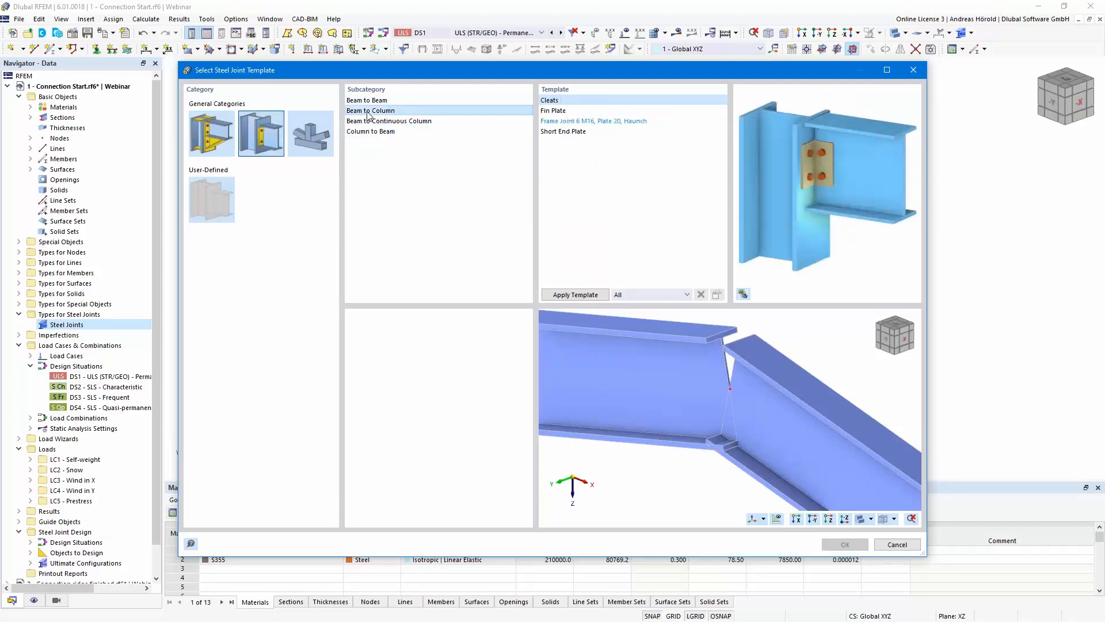
pyautogui.click(369, 121)
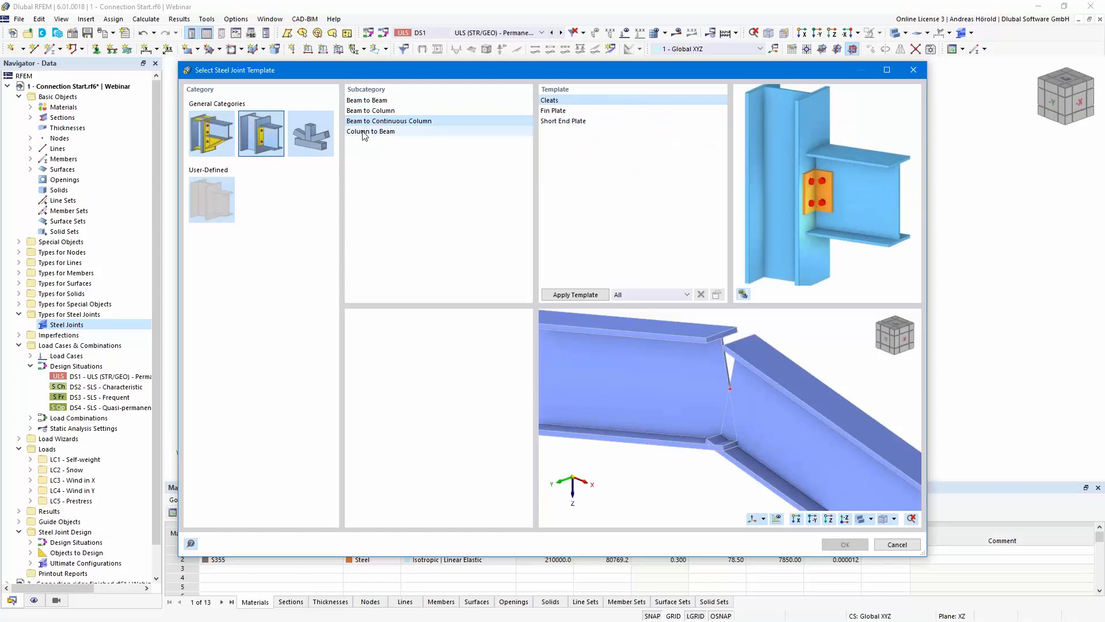
pyautogui.click(364, 131)
# Step: Apply the rigid Beam to Beam template Plate to Plate to the two rafters
pyautogui.click(215, 135)
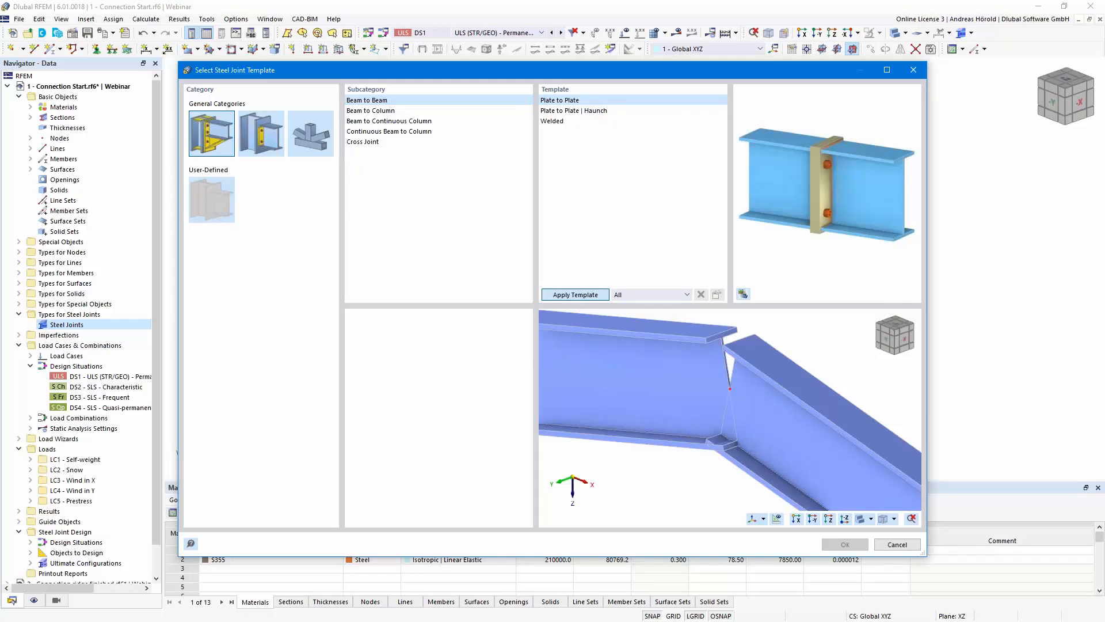
pyautogui.click(581, 295)
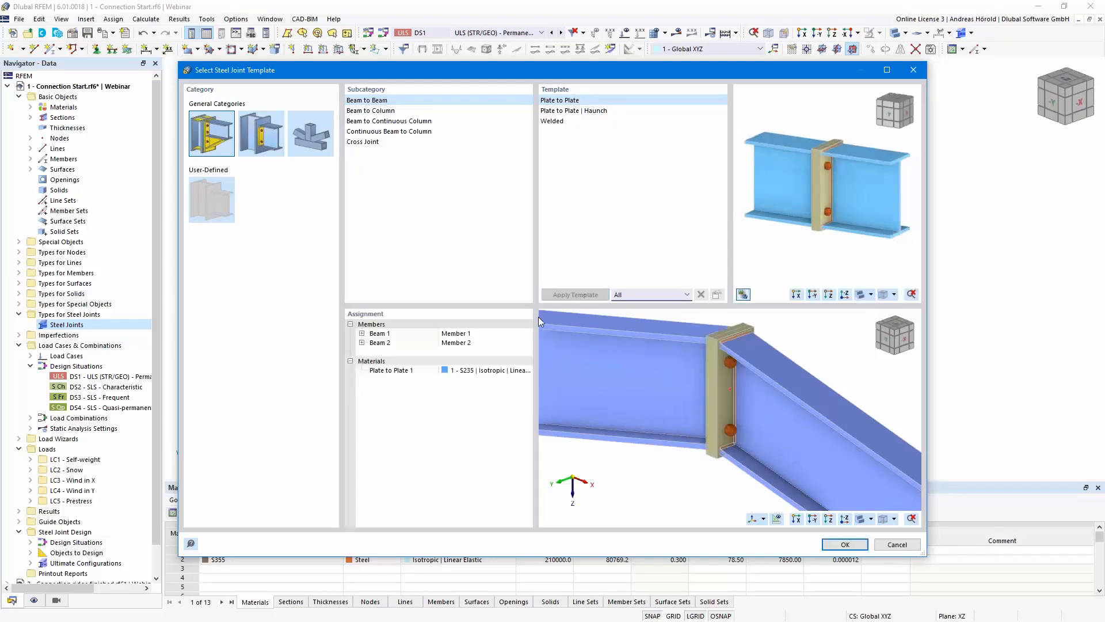
# Step: Check the material options for the template's Plate to Plate 1 component, including S235 and S355, without changing the assignment
pyautogui.click(512, 373)
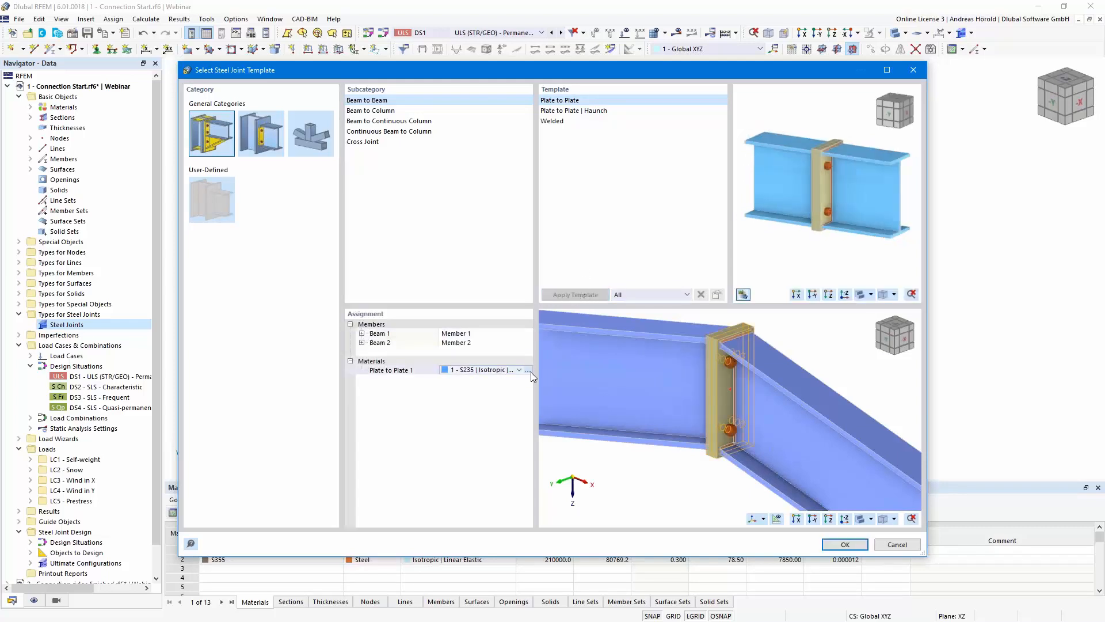
pyautogui.click(519, 370)
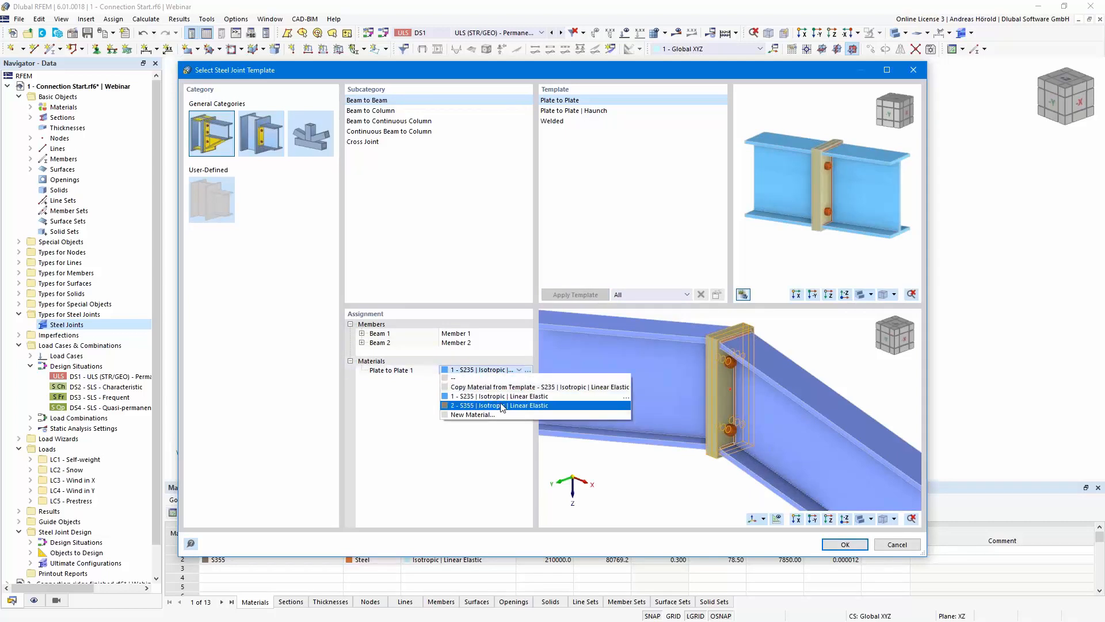
pyautogui.press('Escape')
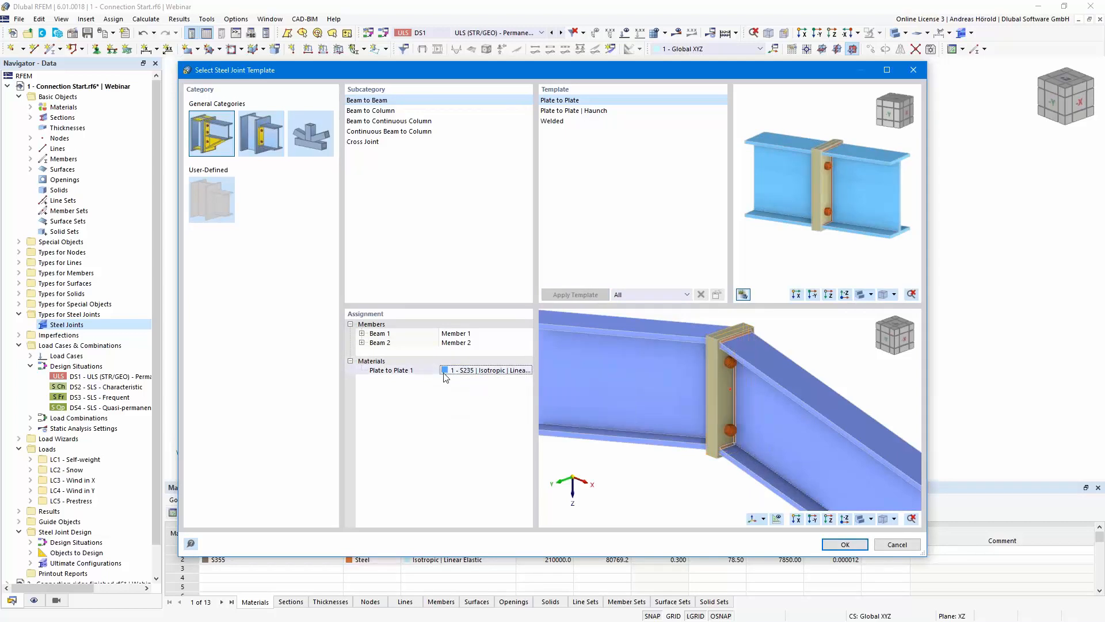
pyautogui.click(521, 373)
pyautogui.click(520, 371)
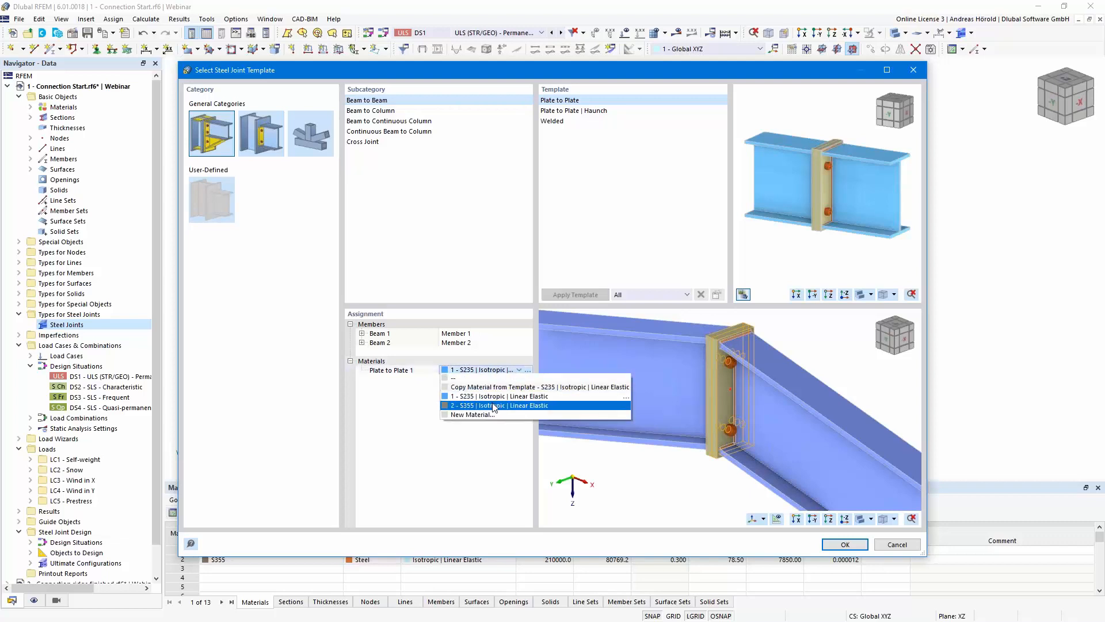
pyautogui.press('Escape')
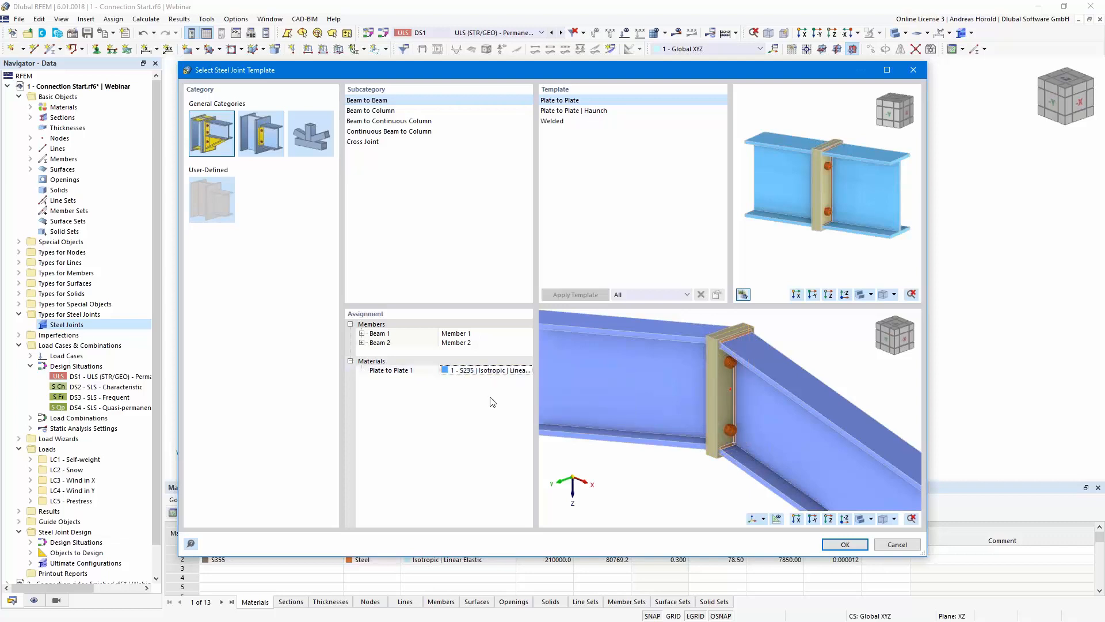
pyautogui.click(494, 373)
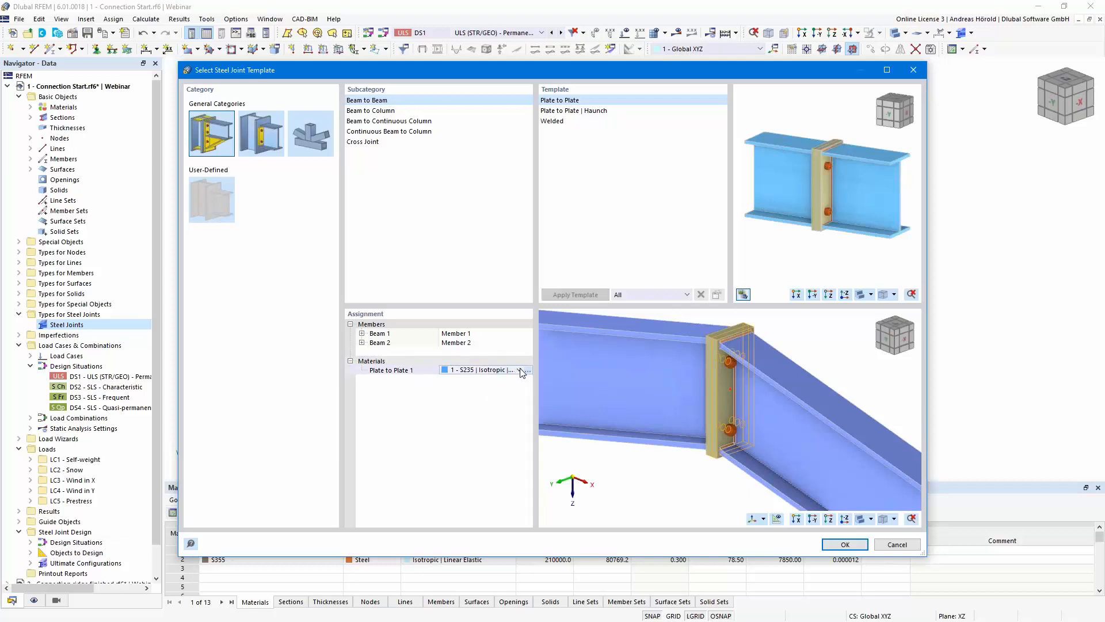
pyautogui.click(520, 371)
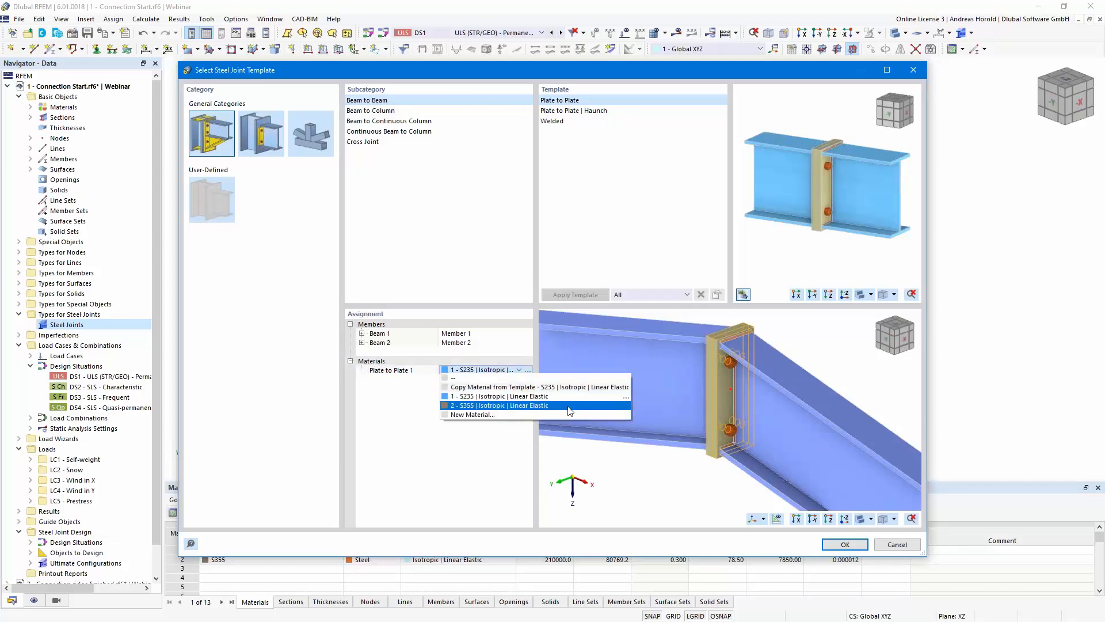
pyautogui.press('Escape')
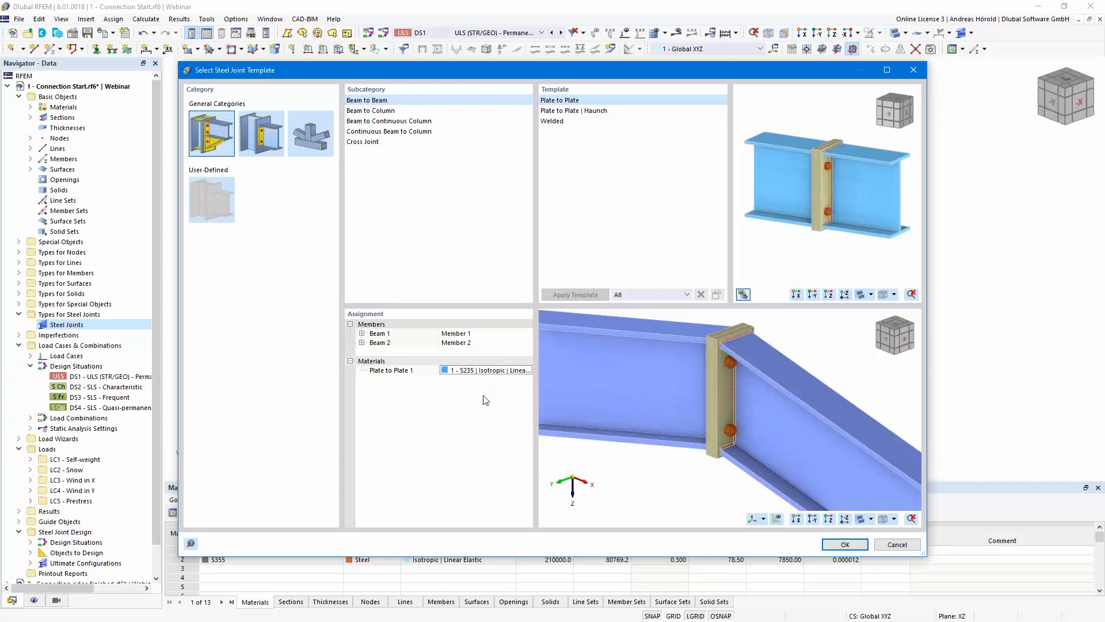
# Step: Accept the Plate to Plate template as the joint's component and check its connected members and half-angle plate position in the model
pyautogui.click(844, 544)
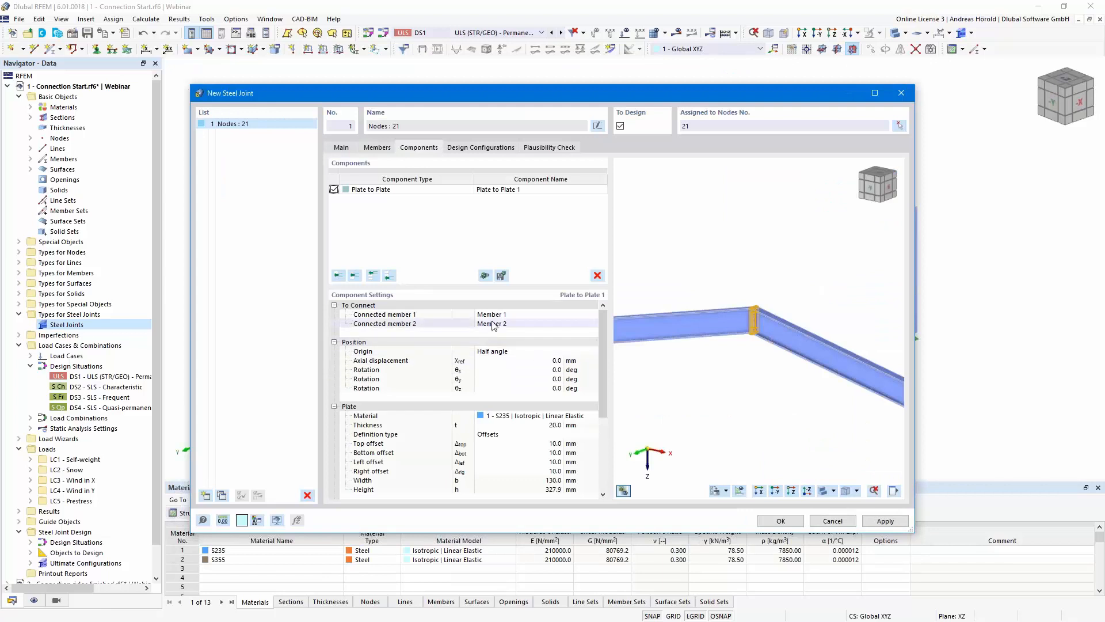
pyautogui.click(522, 315)
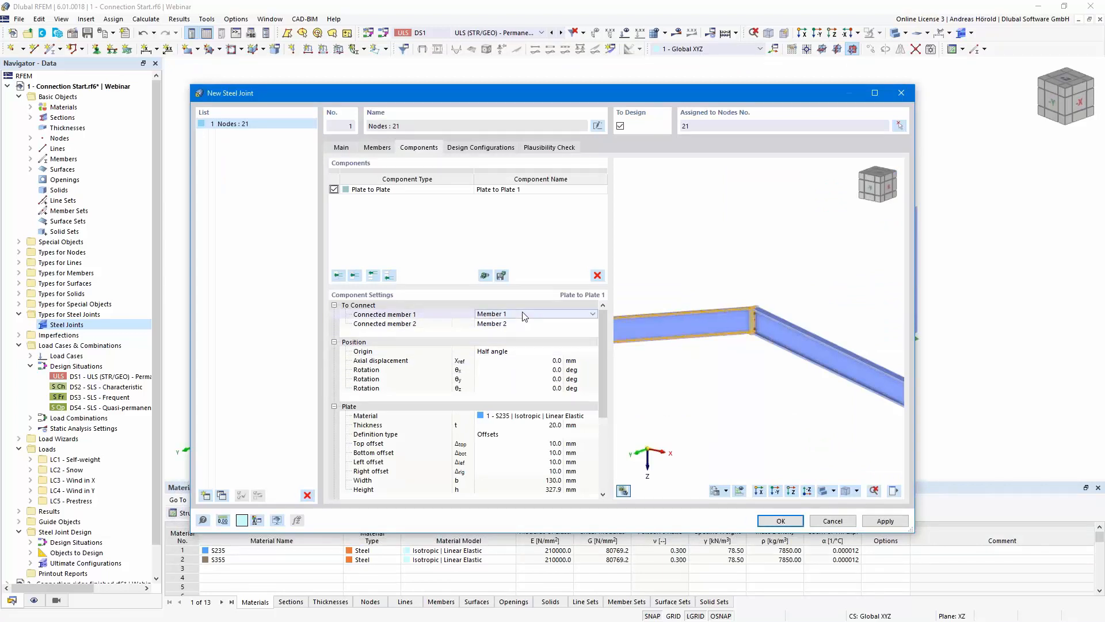
pyautogui.click(522, 325)
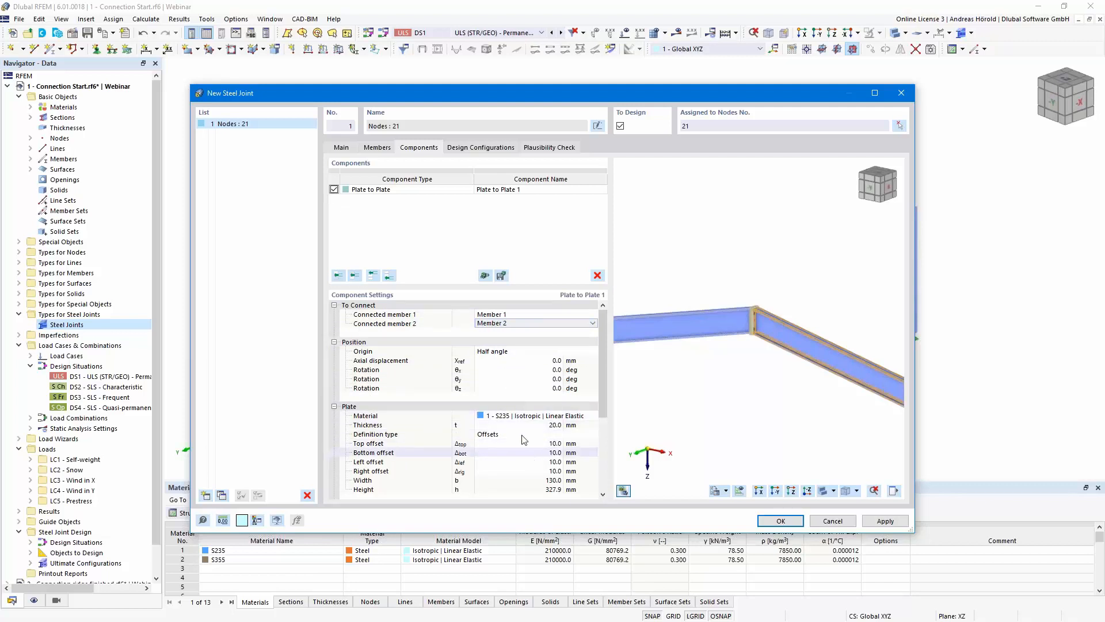
pyautogui.scroll(-1, 514, 418)
pyautogui.scroll(1, 514, 417)
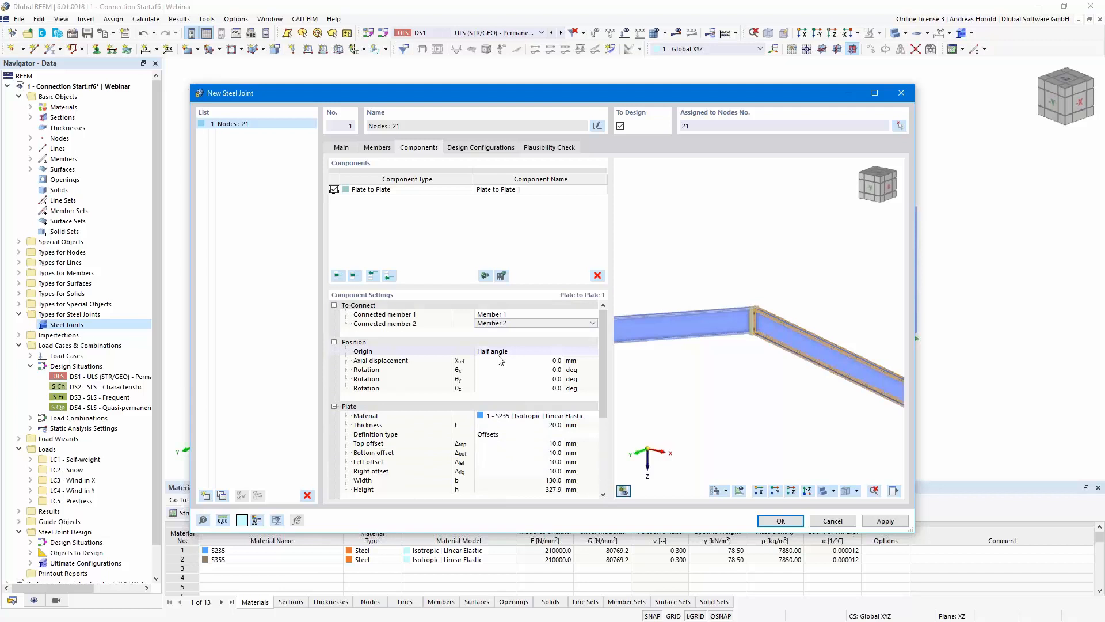
pyautogui.scroll(5, 795, 338)
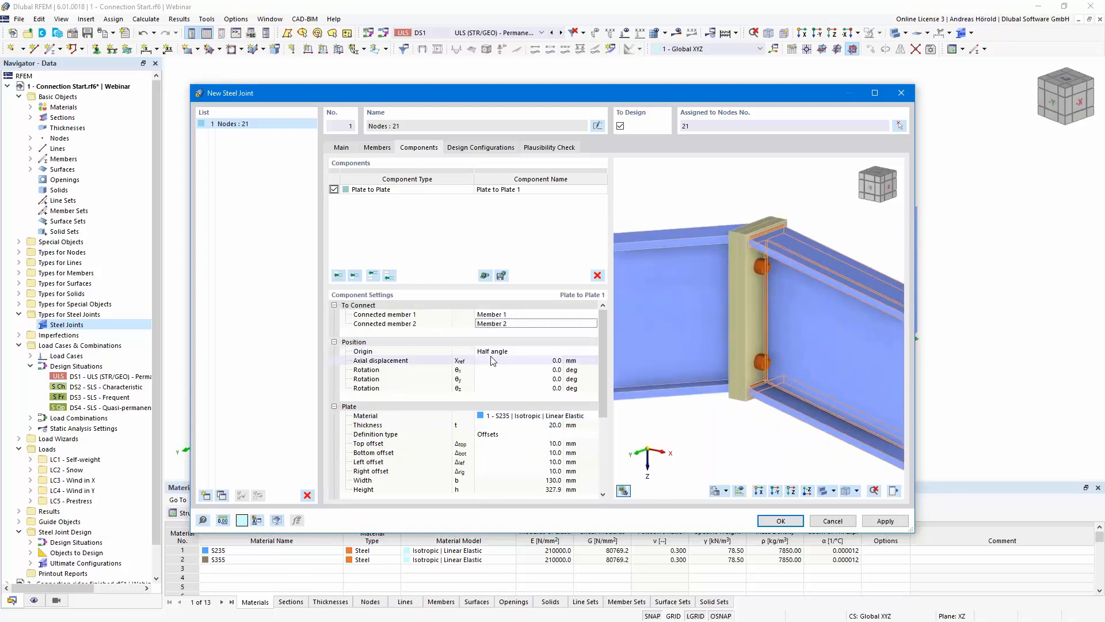
pyautogui.keyDown('ctrl'); pyautogui.moveTo(753, 429); pyautogui.dragTo(723, 407, button='middle'); pyautogui.keyUp('ctrl')
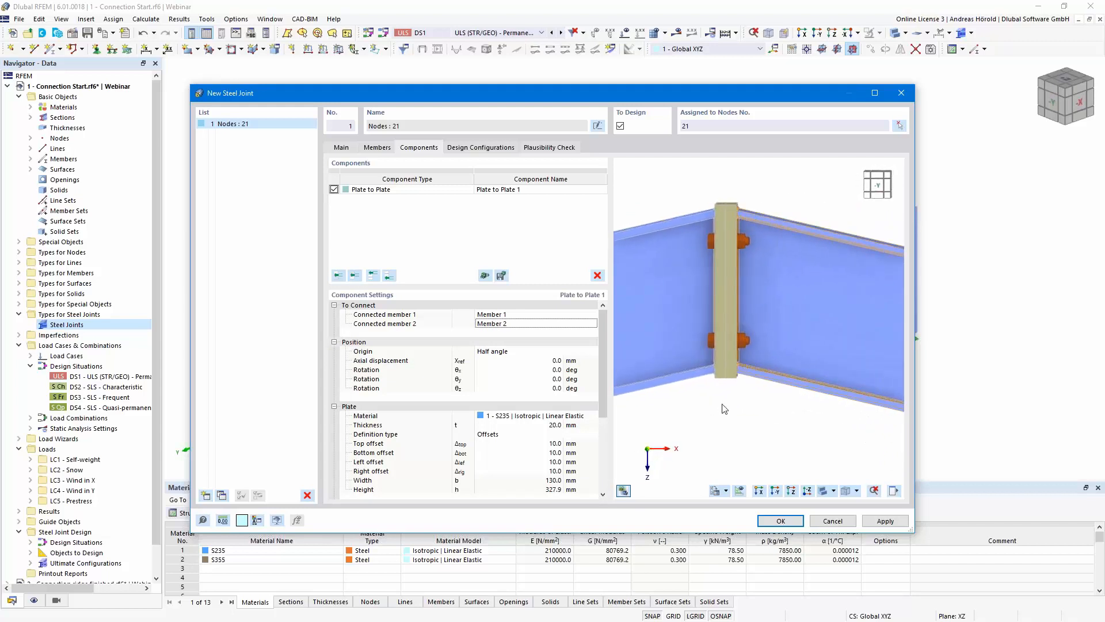
# Step: Check the origin options for the plate's position and keep Half angle
pyautogui.click(509, 357)
pyautogui.click(593, 351)
pyautogui.click(539, 367)
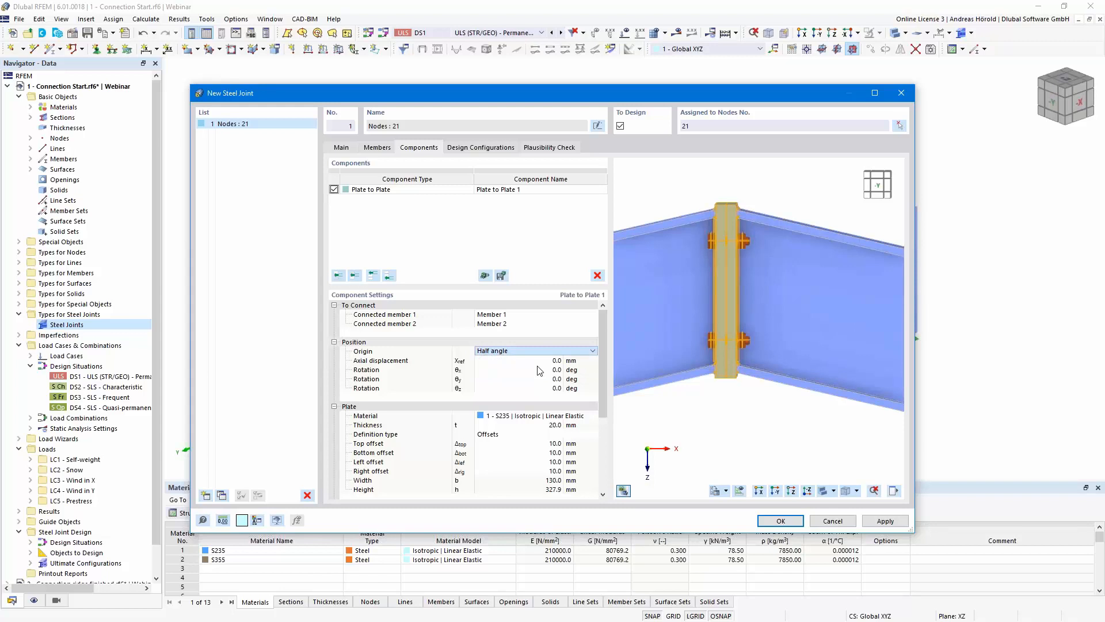
pyautogui.click(595, 351)
pyautogui.click(534, 357)
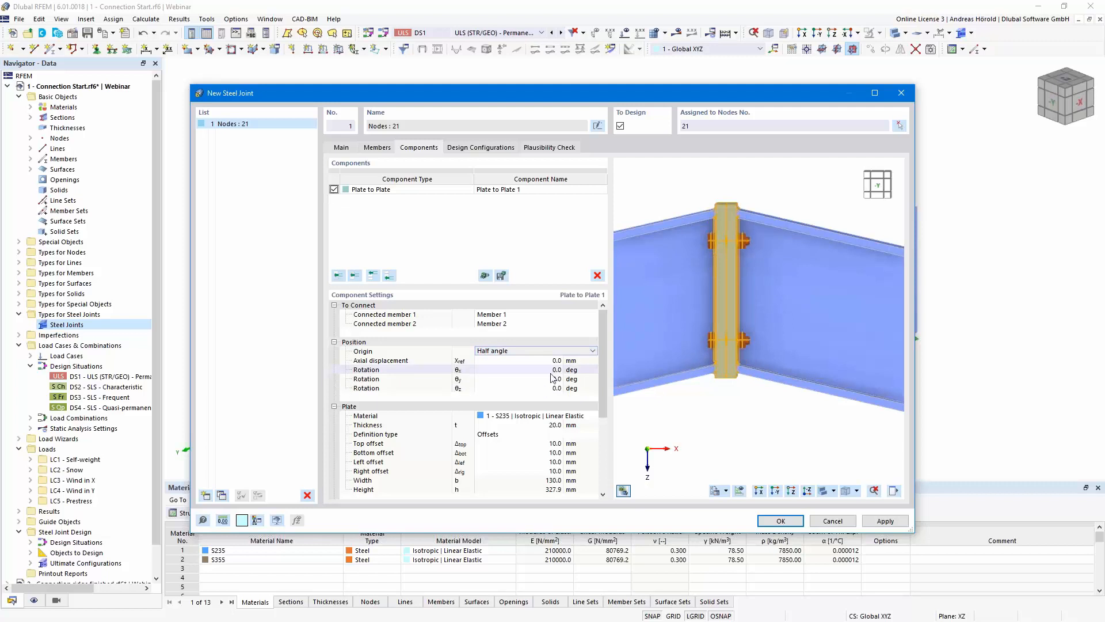
# Step: Assign material 2 - S355 to the plate of the Plate to Plate 1 component
pyautogui.scroll(-1, 544, 379)
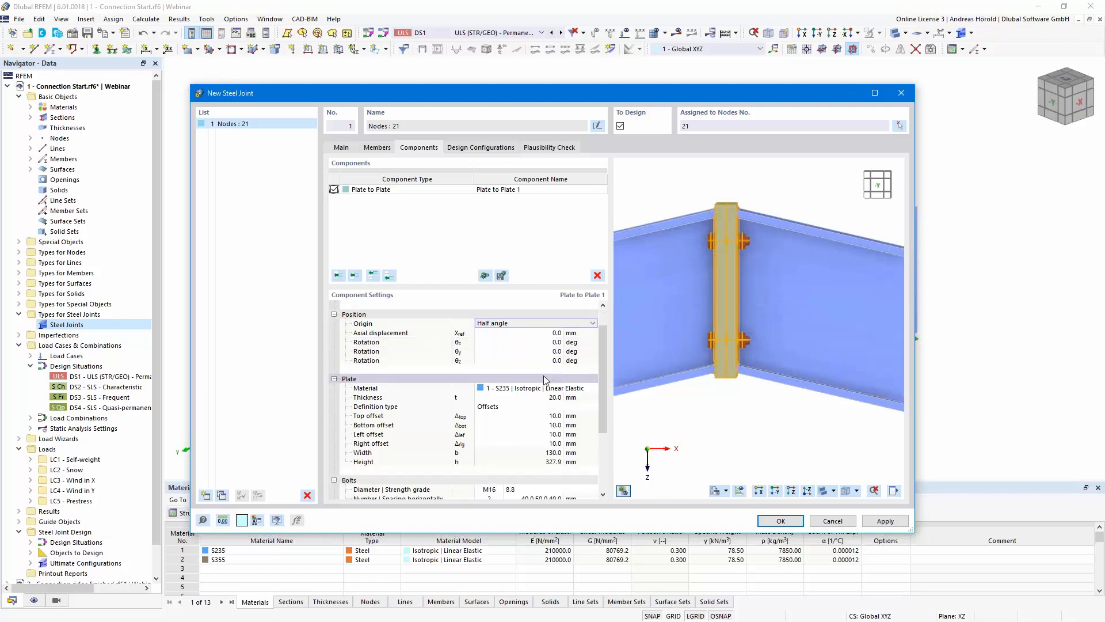
pyautogui.scroll(-1, 544, 375)
pyautogui.click(552, 361)
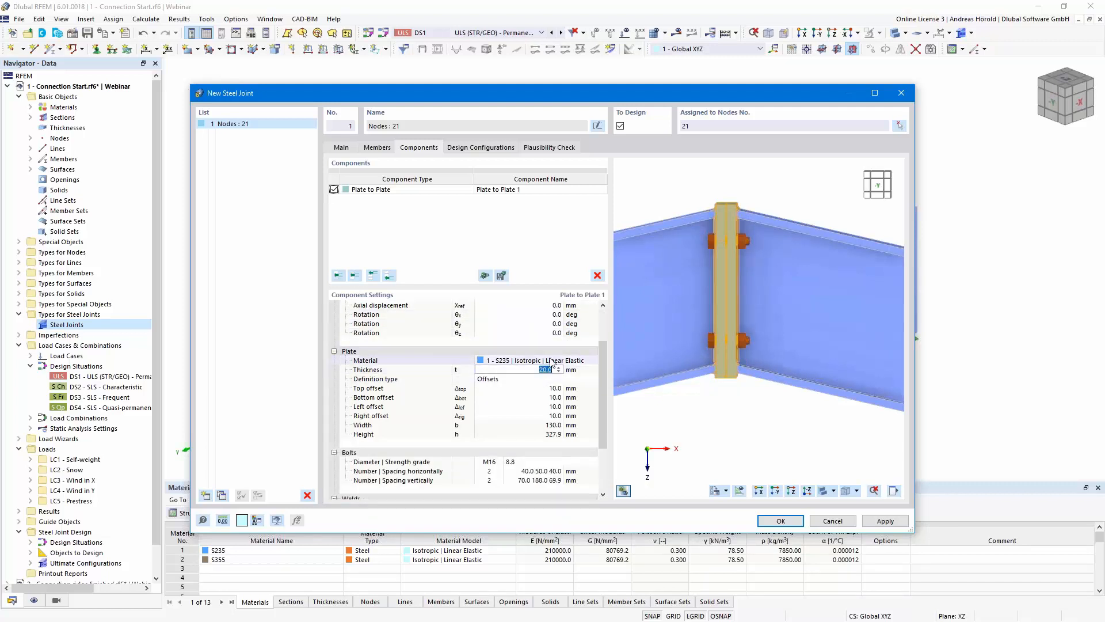
pyautogui.click(584, 361)
pyautogui.click(551, 378)
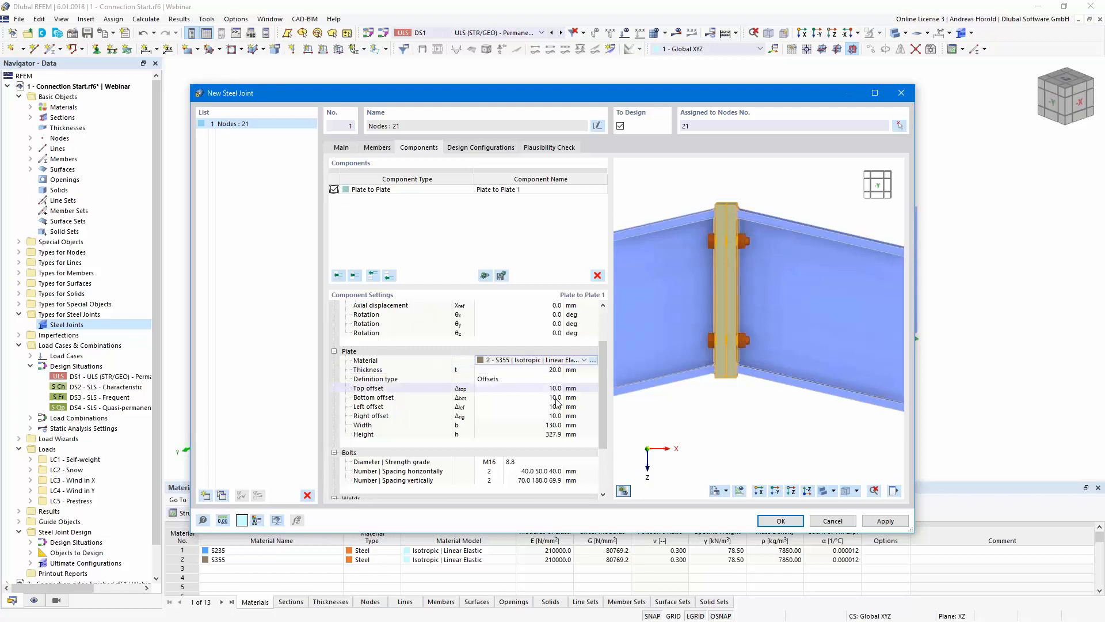
# Step: Try the Dimensions and position definition type for the plate and return it to Offsets
pyautogui.click(537, 380)
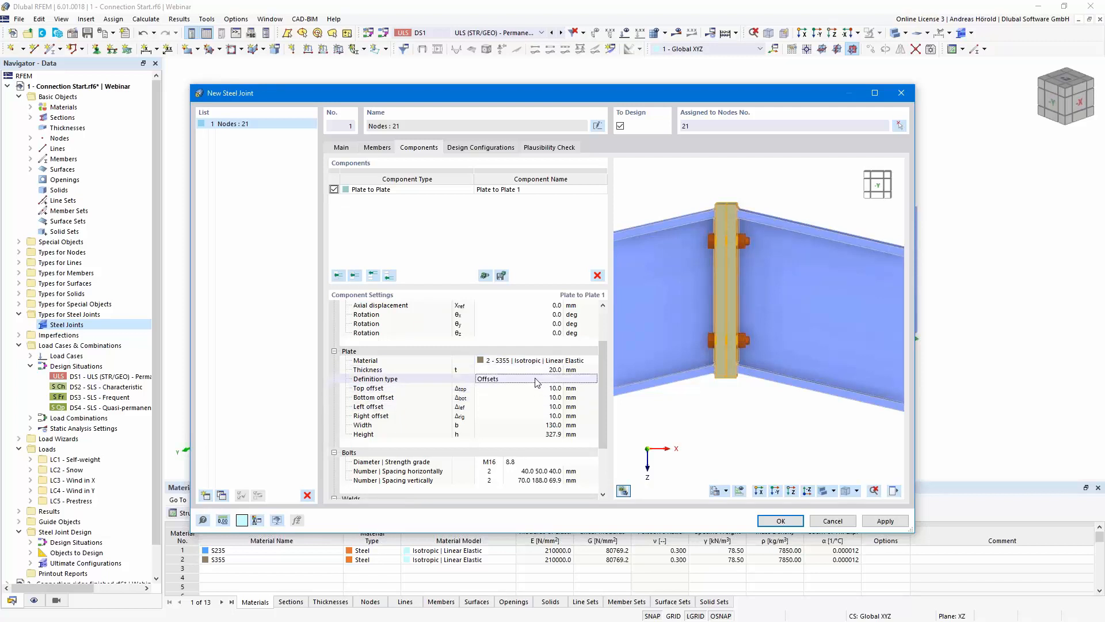
pyautogui.click(592, 379)
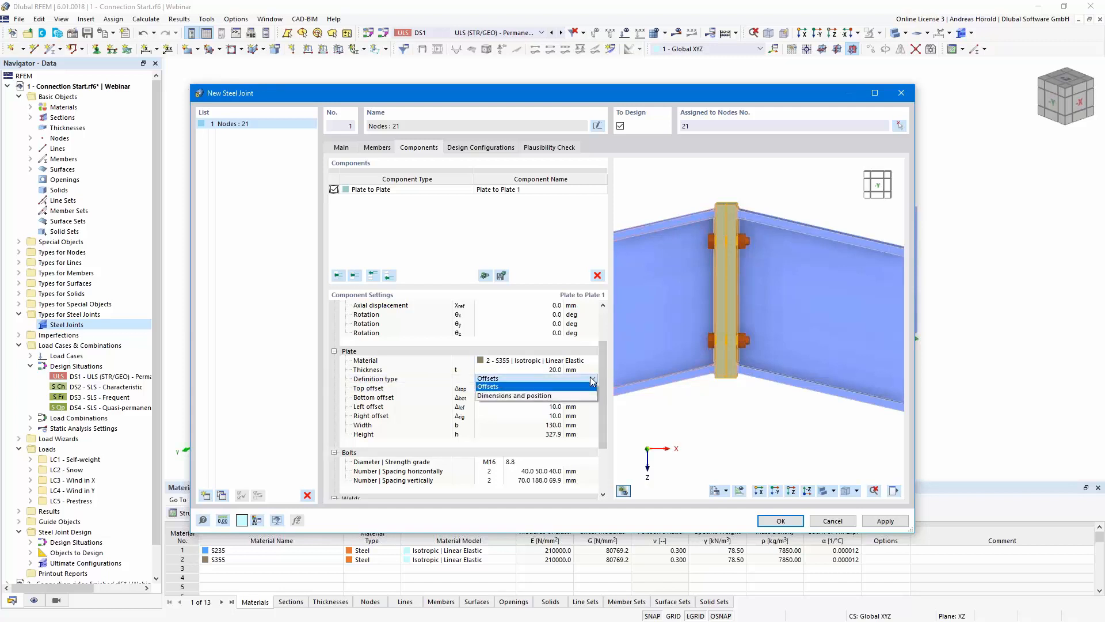
pyautogui.click(564, 395)
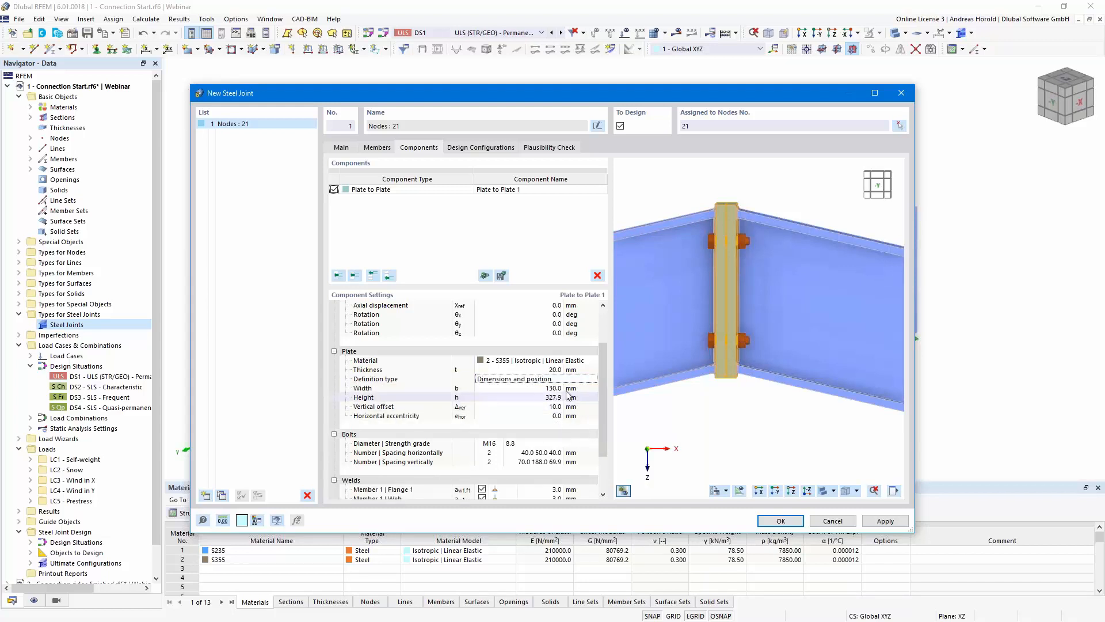
pyautogui.click(592, 380)
pyautogui.click(568, 386)
# Step: Set the plate's top offset to -13 mm and inspect its upper edge between the rafter flanges
pyautogui.click(569, 388)
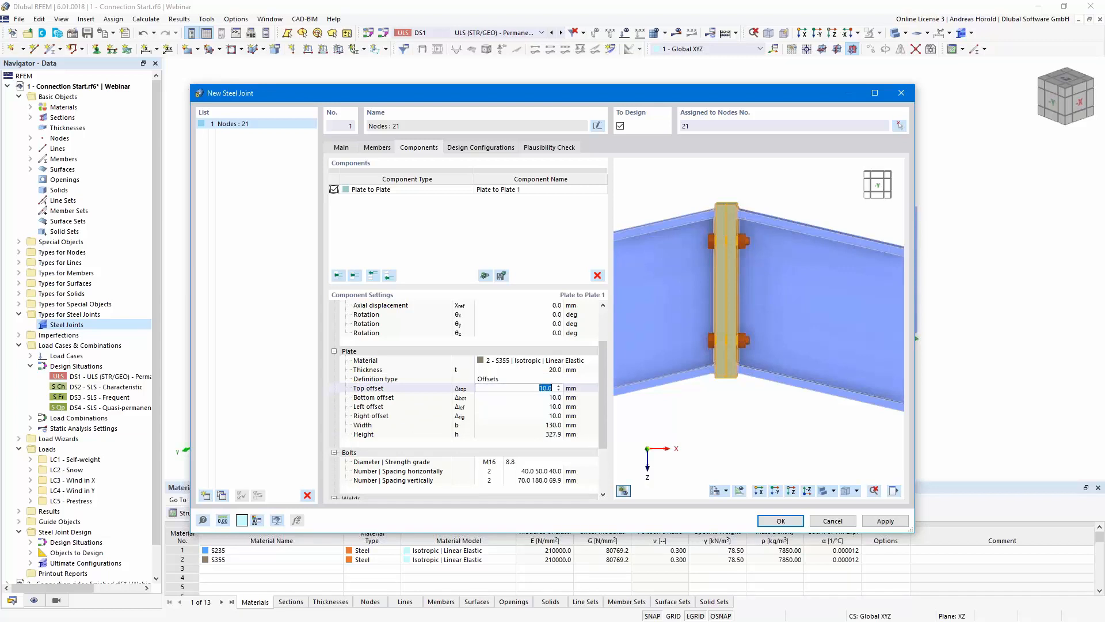
pyautogui.write('-')
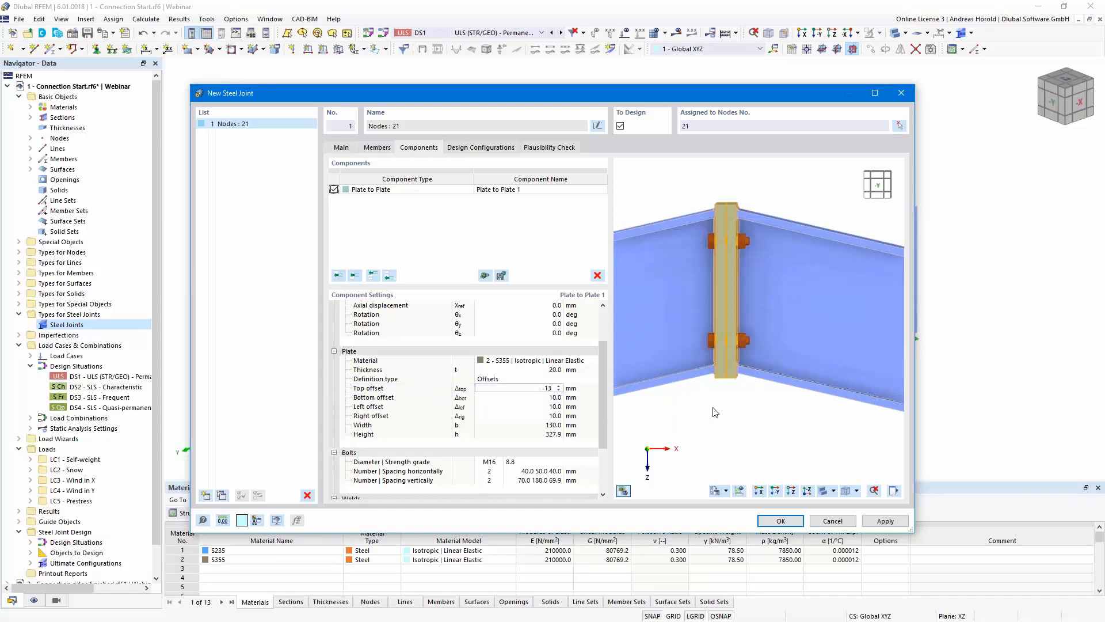
pyautogui.write('13')
pyautogui.press('Tab')
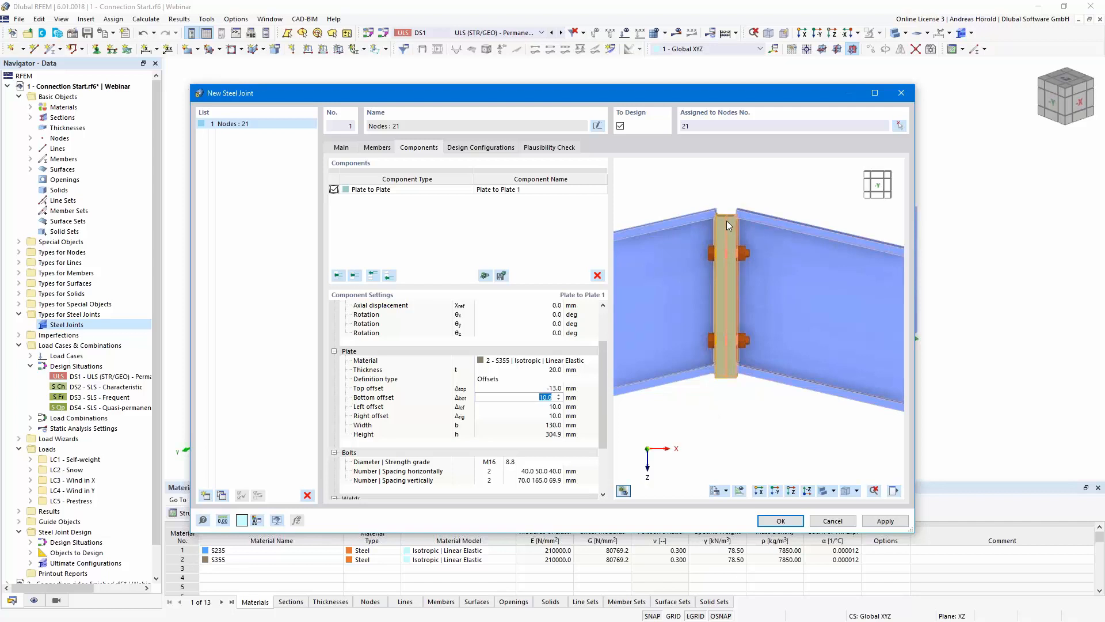
pyautogui.scroll(3, 726, 220)
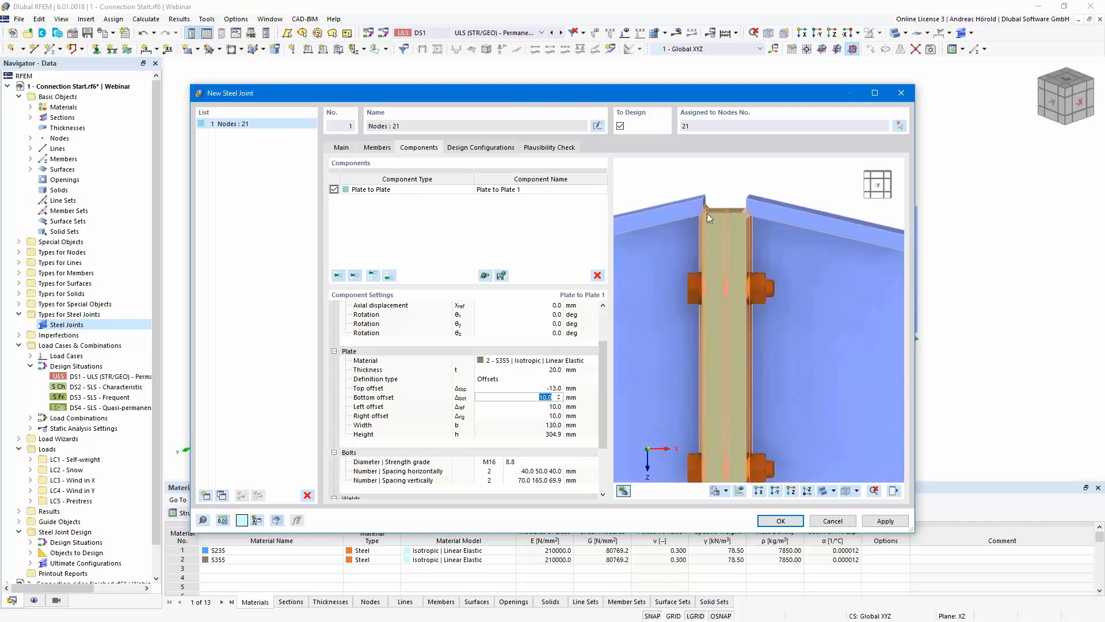
pyautogui.scroll(-1, 715, 224)
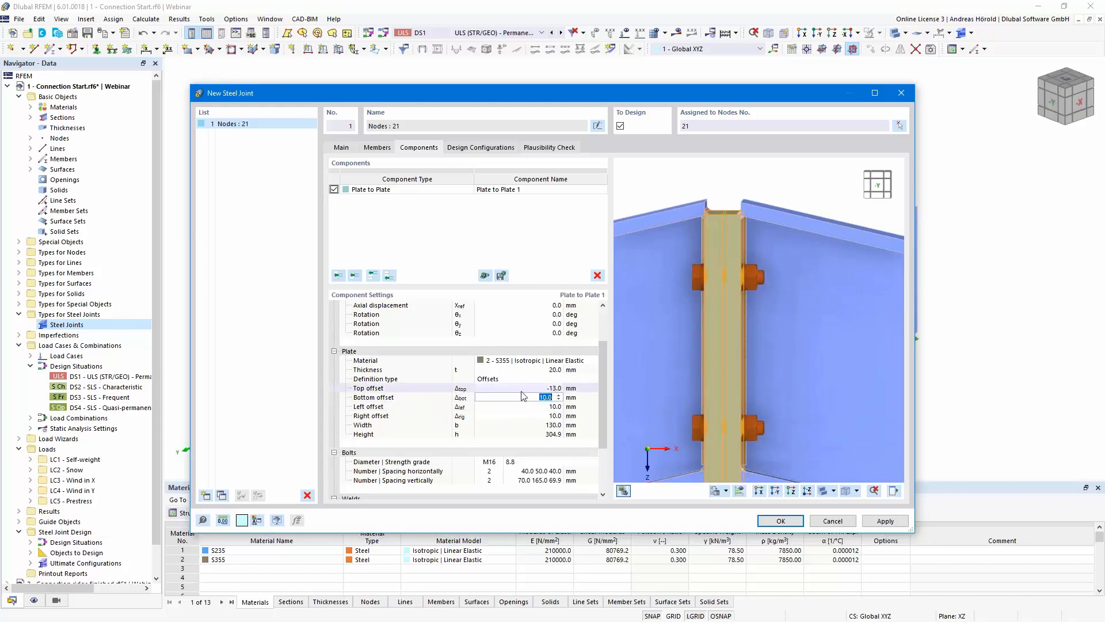
pyautogui.scroll(-2, 750, 219)
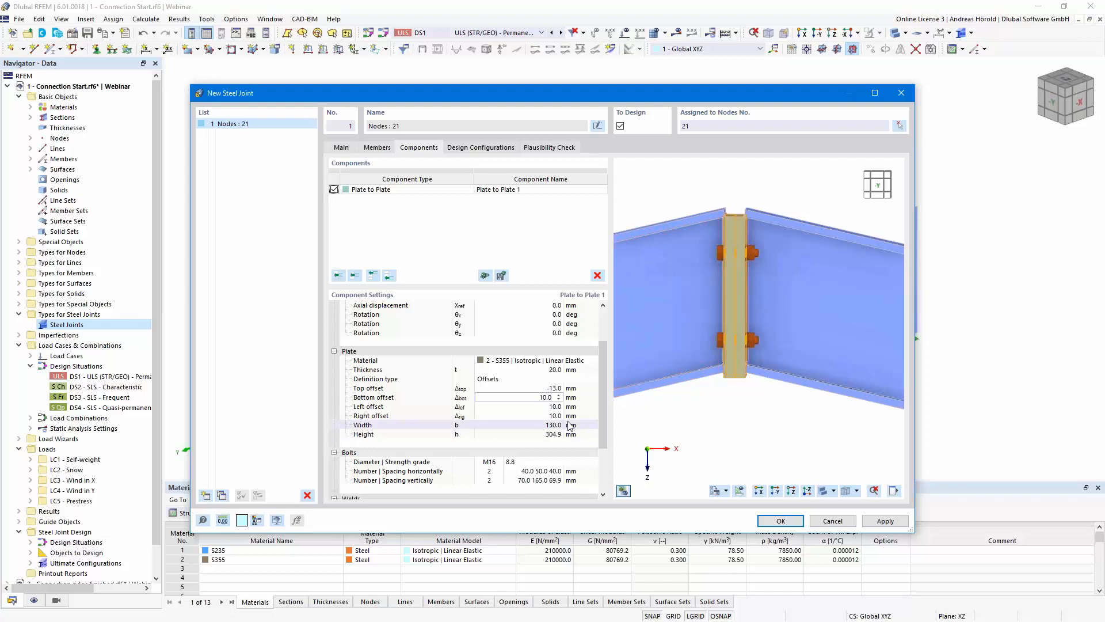
# Step: Set the plate's bottom offset to 20 mm and inspect its lower edge in a rotated view
pyautogui.doubleClick(541, 397)
pyautogui.write('2')
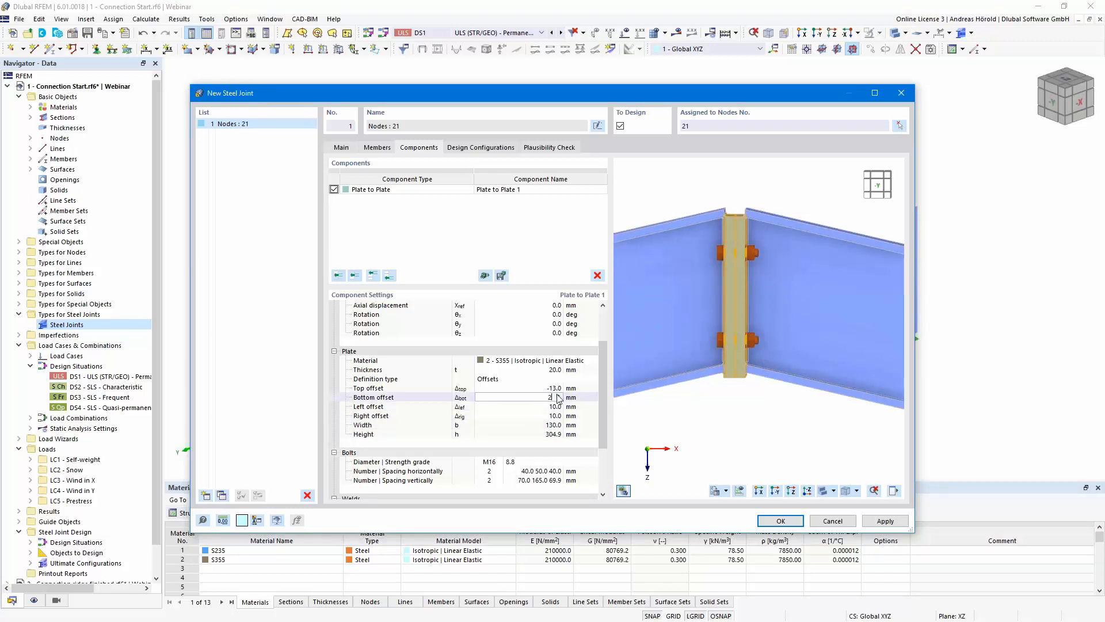
pyautogui.press('Tab')
pyautogui.press('Tab')
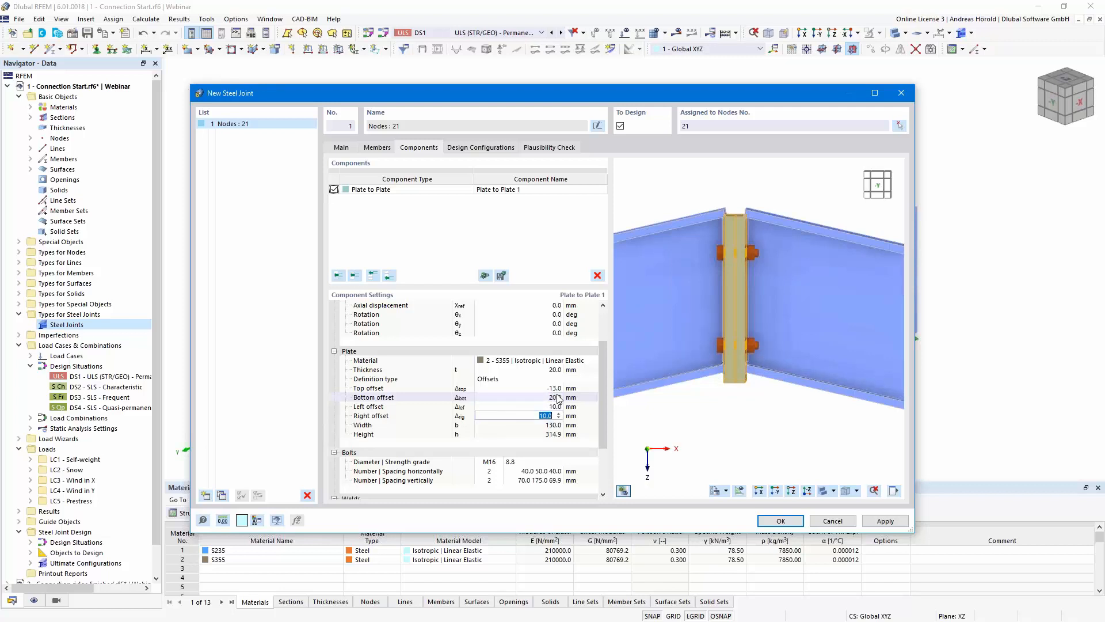
pyautogui.scroll(-2, 714, 432)
pyautogui.scroll(-1, 799, 417)
pyautogui.keyDown('ctrl'); pyautogui.moveTo(799, 417); pyautogui.dragTo(681, 417, button='middle'); pyautogui.keyUp('ctrl')
pyautogui.scroll(5, 740, 387)
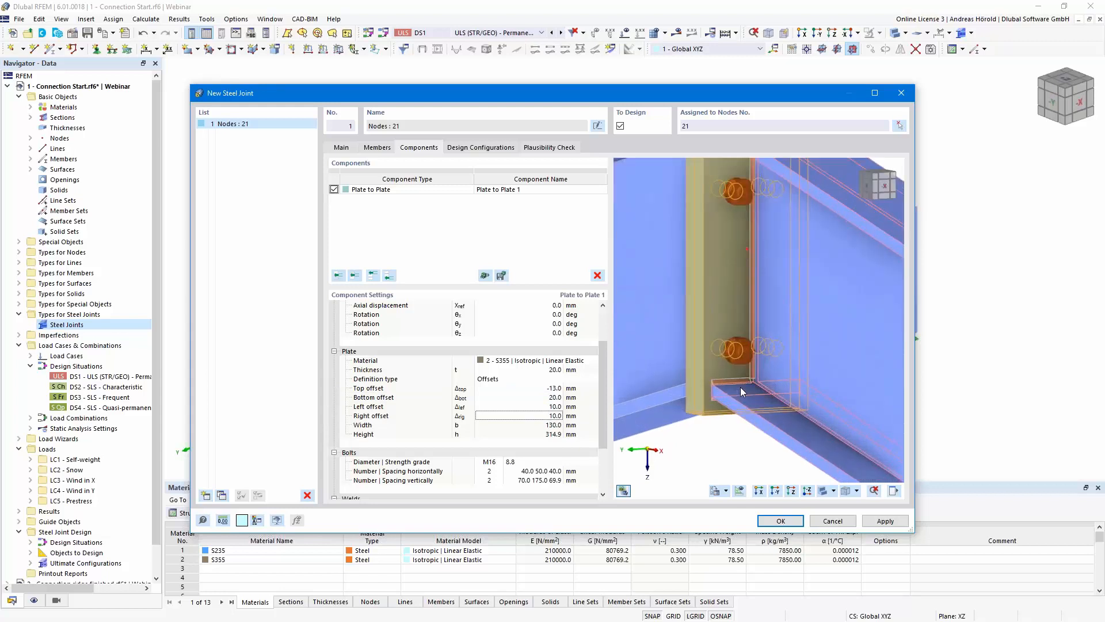
pyautogui.scroll(-3, 686, 395)
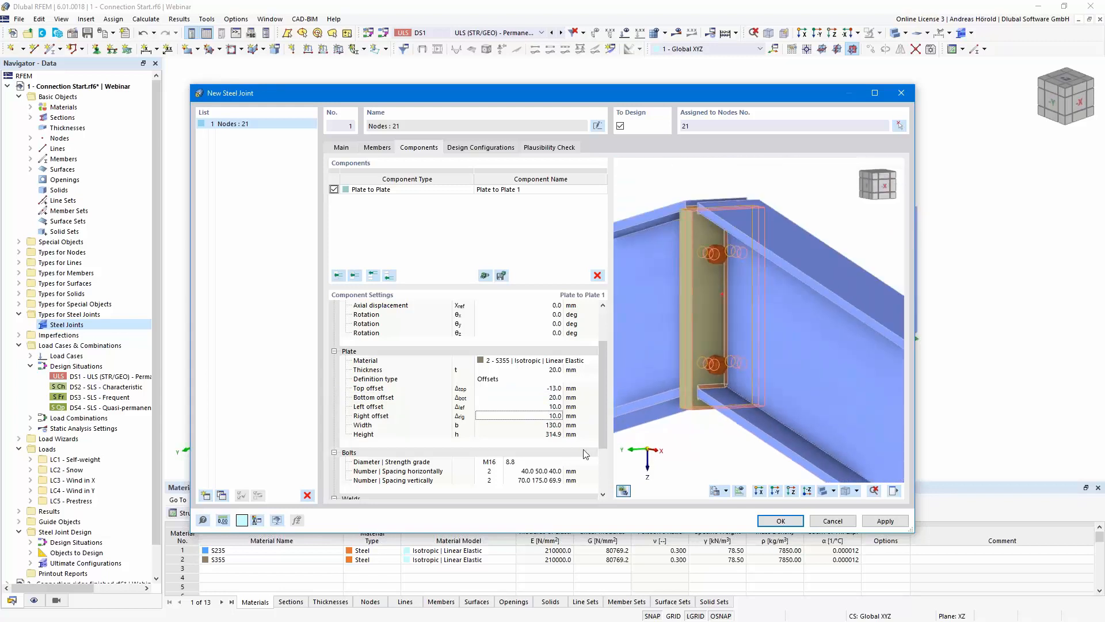
# Step: Keep the bolt diameter at M16 and set the bolt strength grade to 10.9
pyautogui.click(518, 436)
pyautogui.scroll(-2, 512, 426)
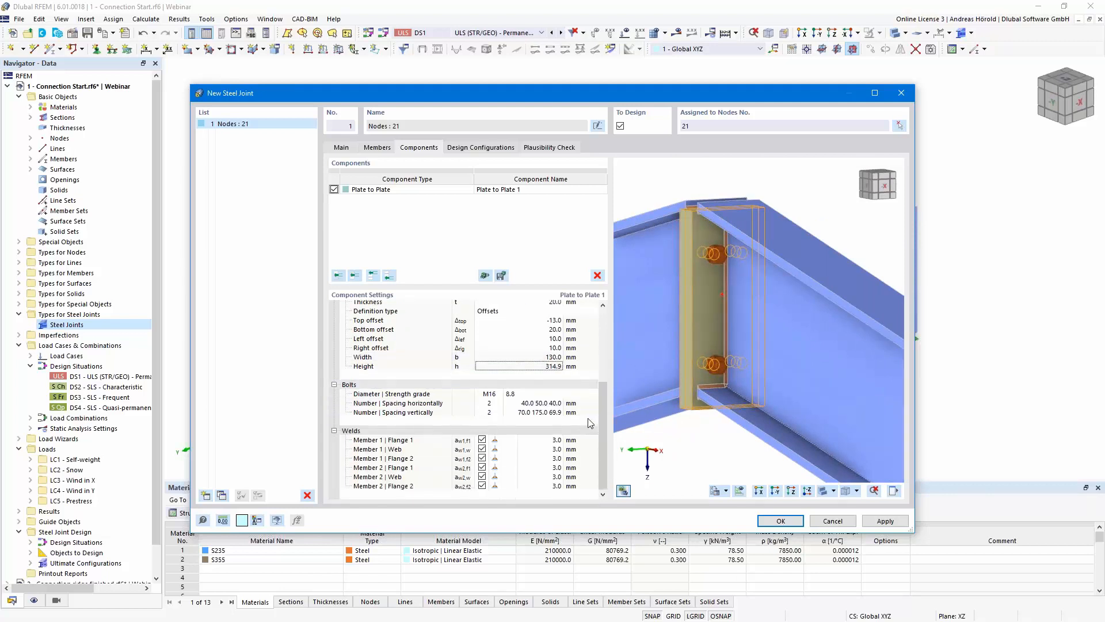
pyautogui.click(498, 396)
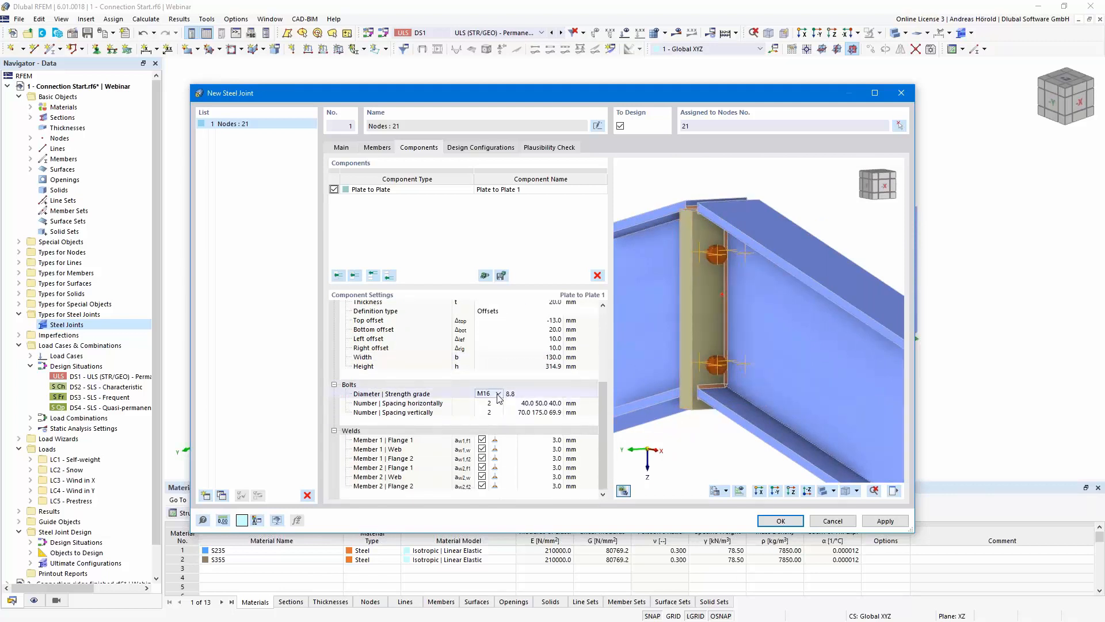
pyautogui.click(499, 396)
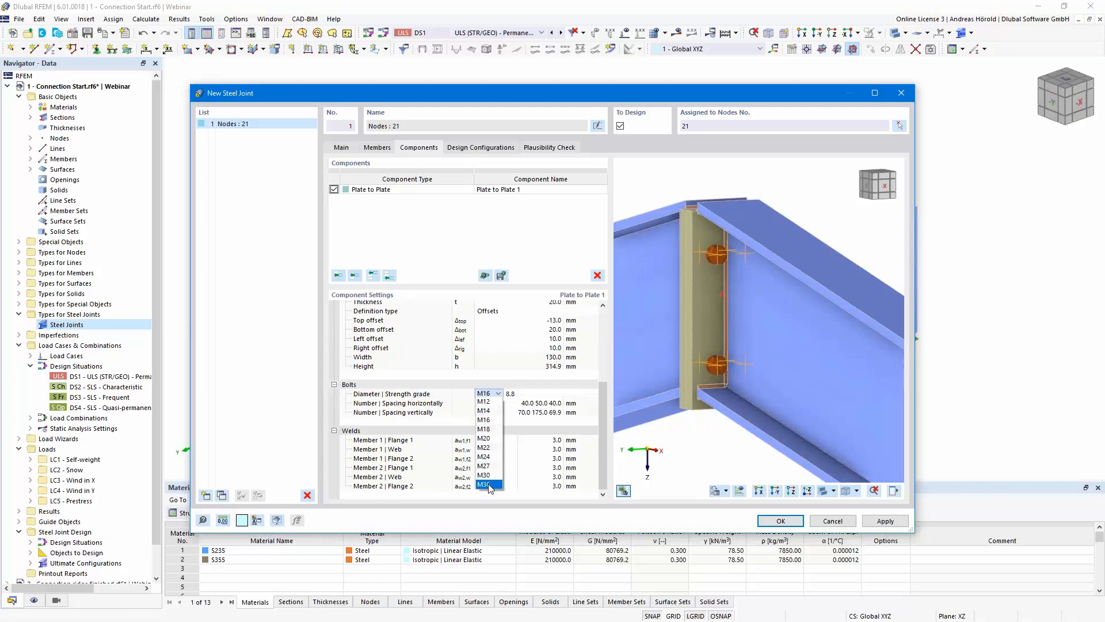
pyautogui.click(488, 420)
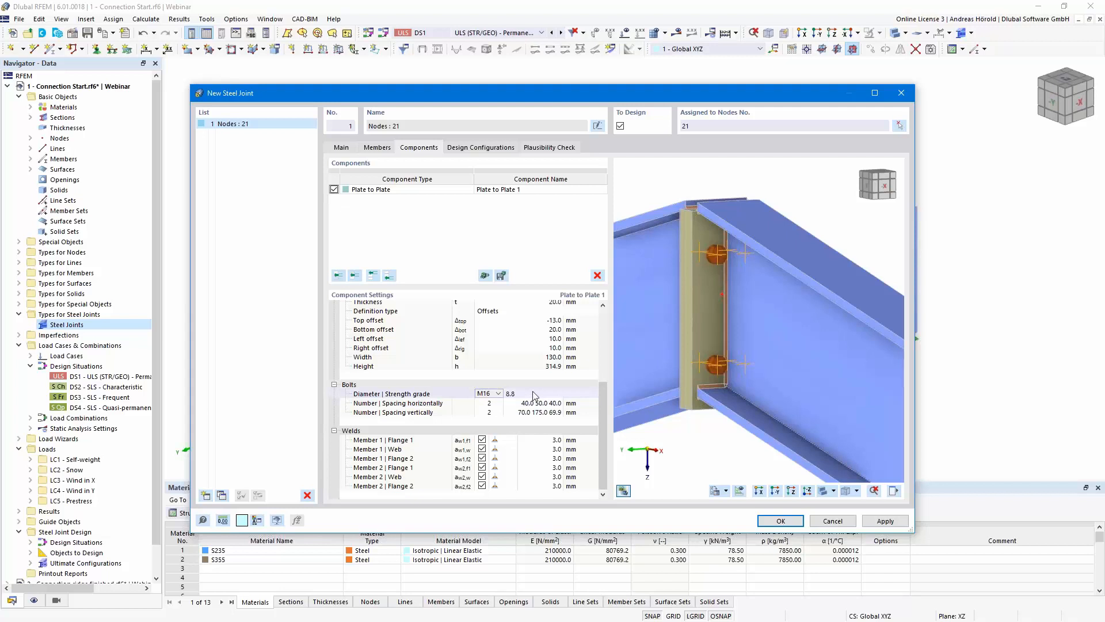
pyautogui.click(541, 393)
pyautogui.click(593, 394)
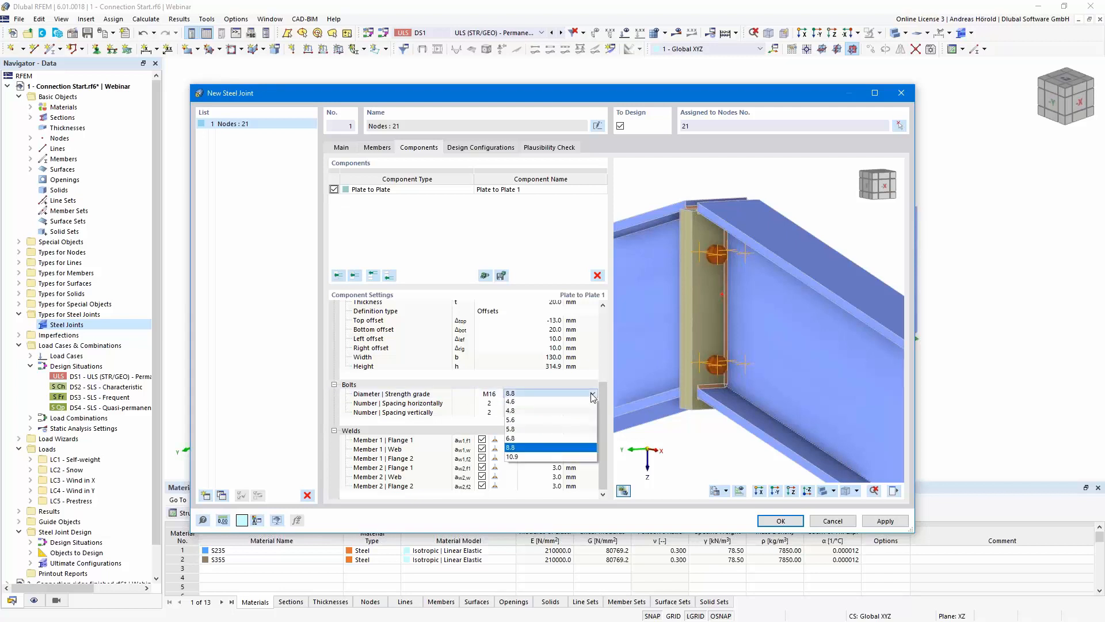
pyautogui.click(550, 457)
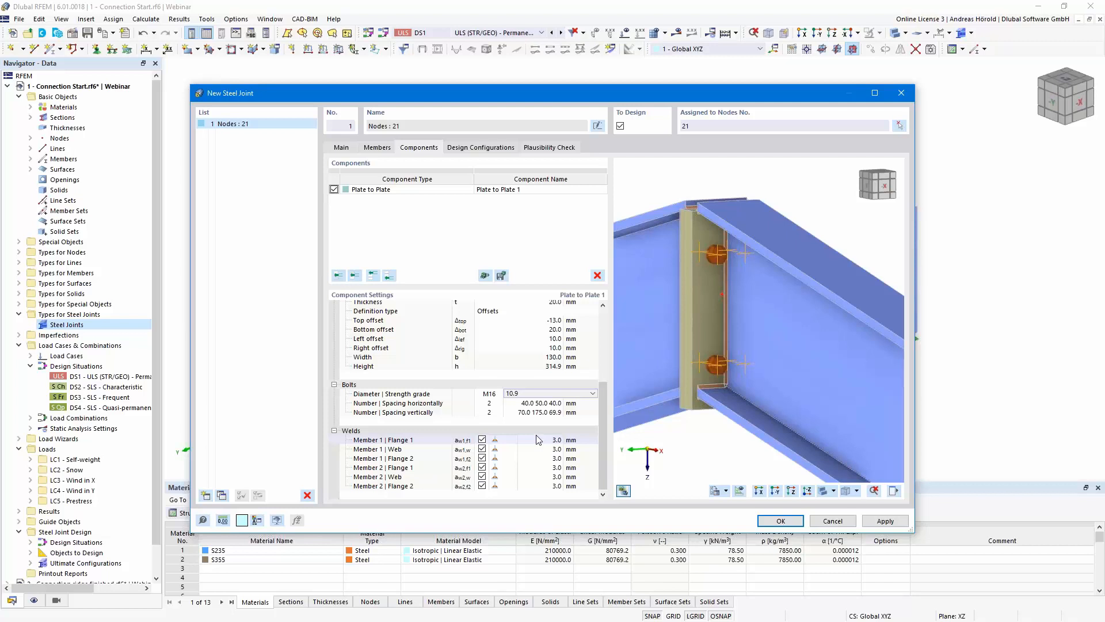
# Step: Set the horizontal bolt spacing to a 25 mm edge distance and 80 mm between the bolts
pyautogui.click(528, 403)
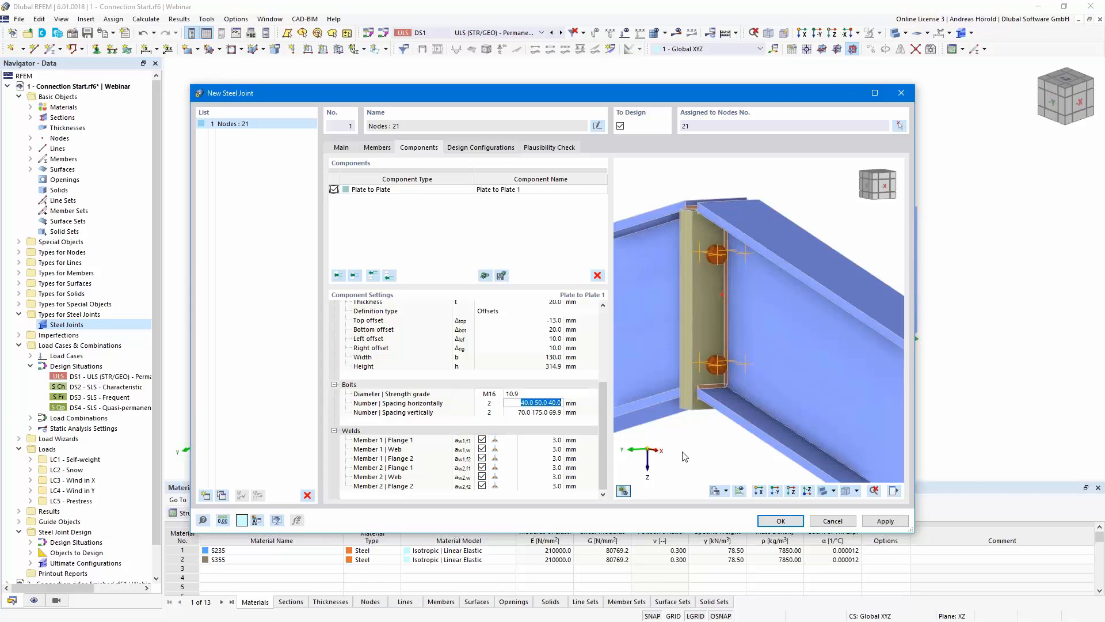
pyautogui.write('25 80')
pyautogui.press('Tab')
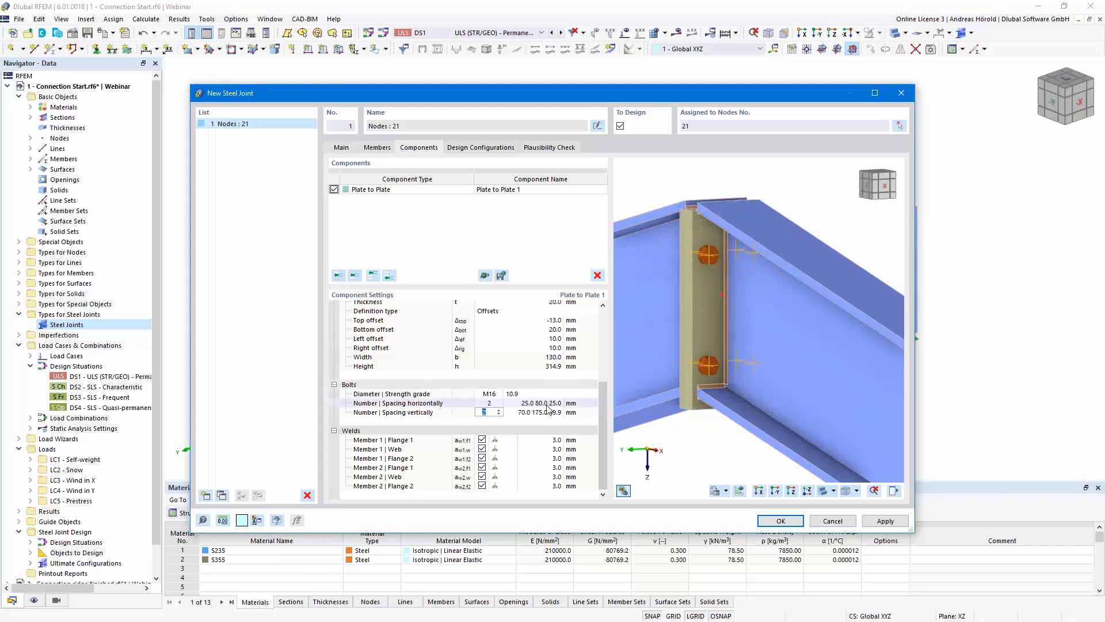
# Step: Increase the vertical bolt number to 3 and set the vertical spacing to 62, 125 and 50 mm
pyautogui.click(499, 409)
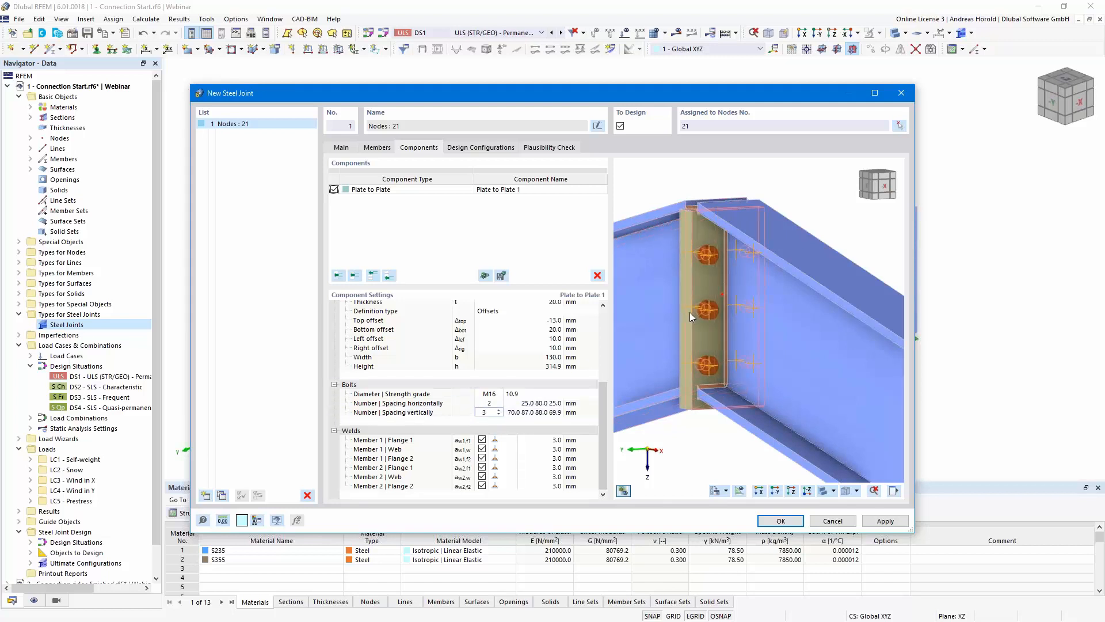
pyautogui.click(522, 412)
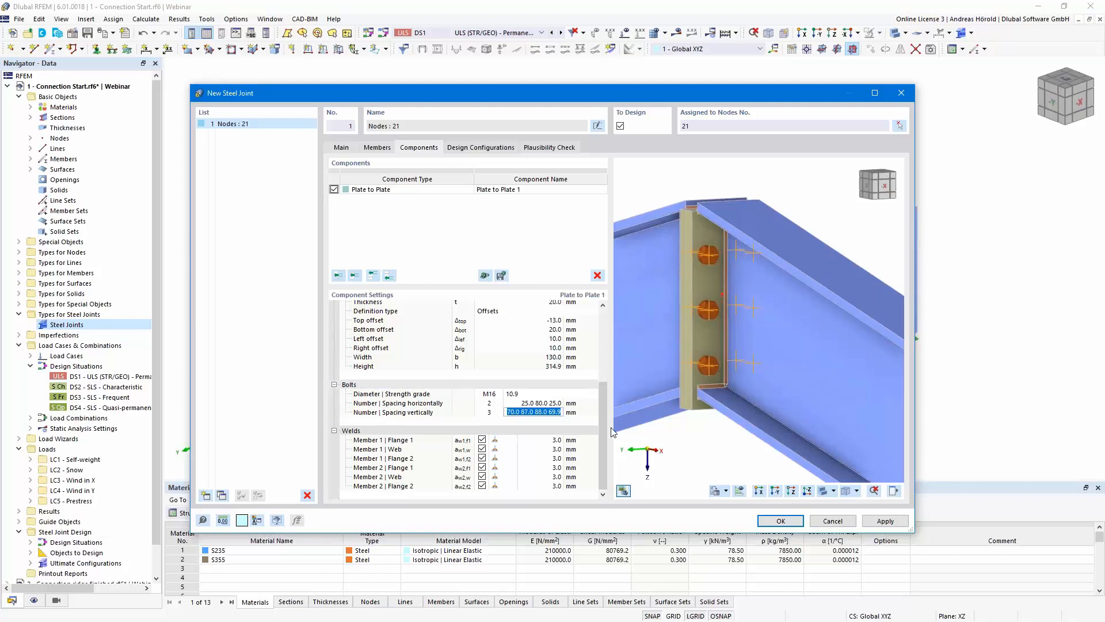
pyautogui.write('62 125 50')
pyautogui.press('Tab')
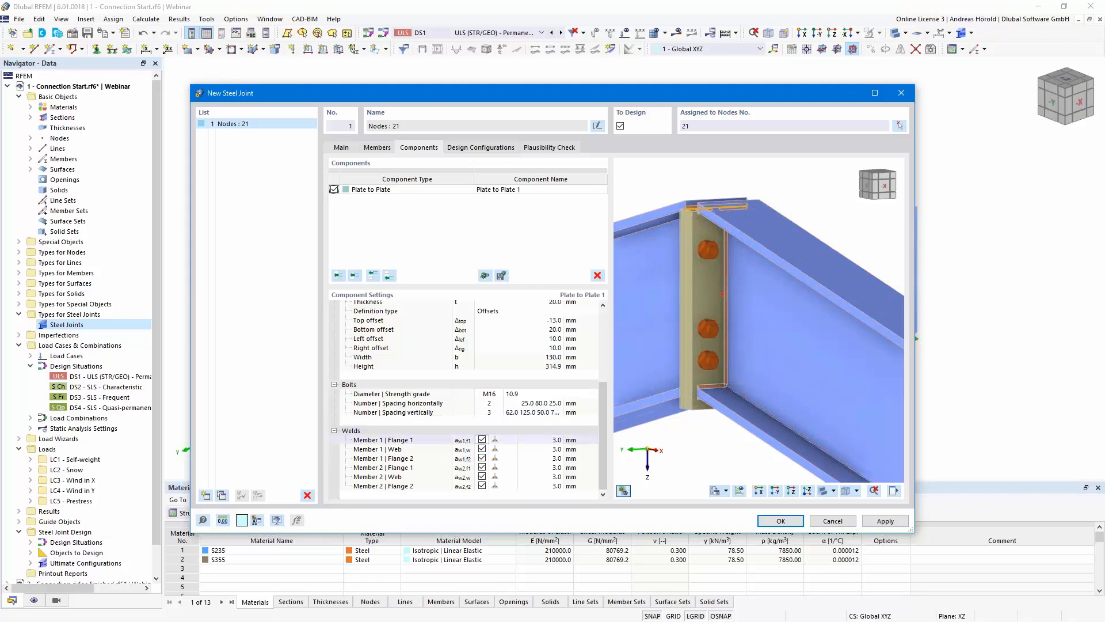
# Step: Set the Member 1 weld sizes to 9 mm for Flange 1, 5 mm for the web and 8 mm for Flange 2
pyautogui.click(554, 440)
pyautogui.click(555, 441)
pyautogui.write('9')
pyautogui.press('Return')
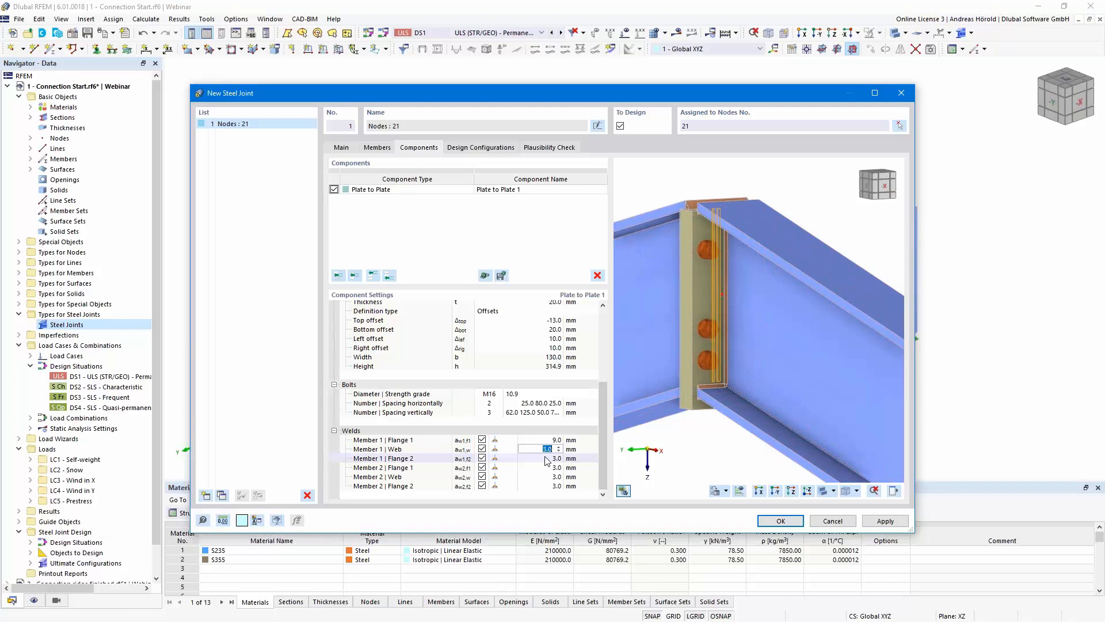
pyautogui.write('5')
pyautogui.click(551, 458)
pyautogui.write('8')
# Step: Set the Member 2 weld sizes to 9 mm for Flange 1, 5 mm for the web and 8 mm for Flange 2
pyautogui.click(547, 468)
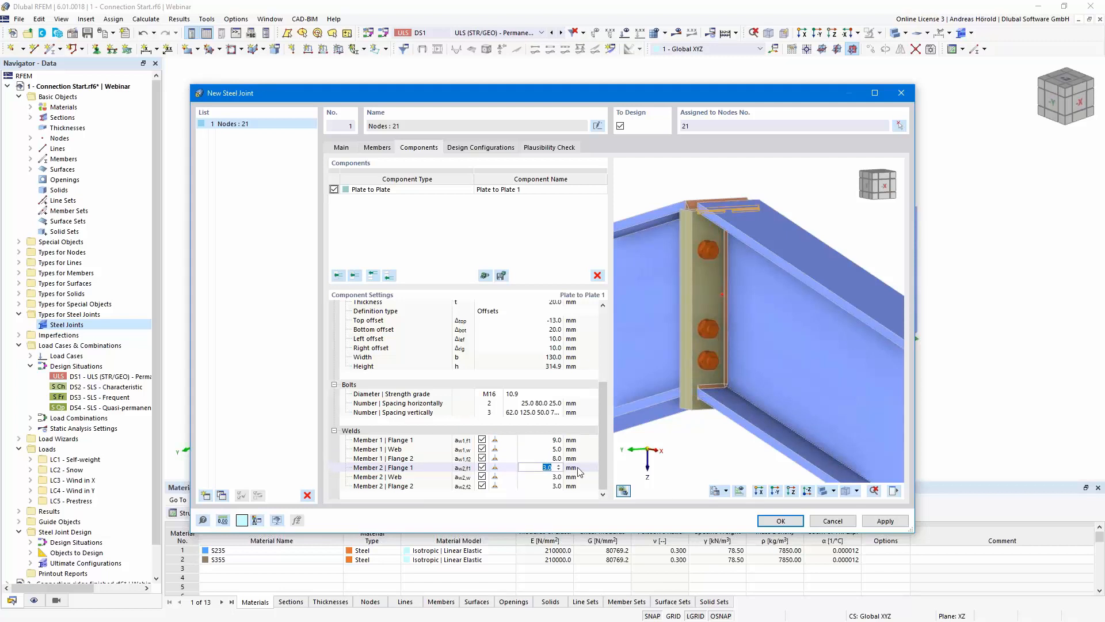
pyautogui.write('9')
pyautogui.click(549, 477)
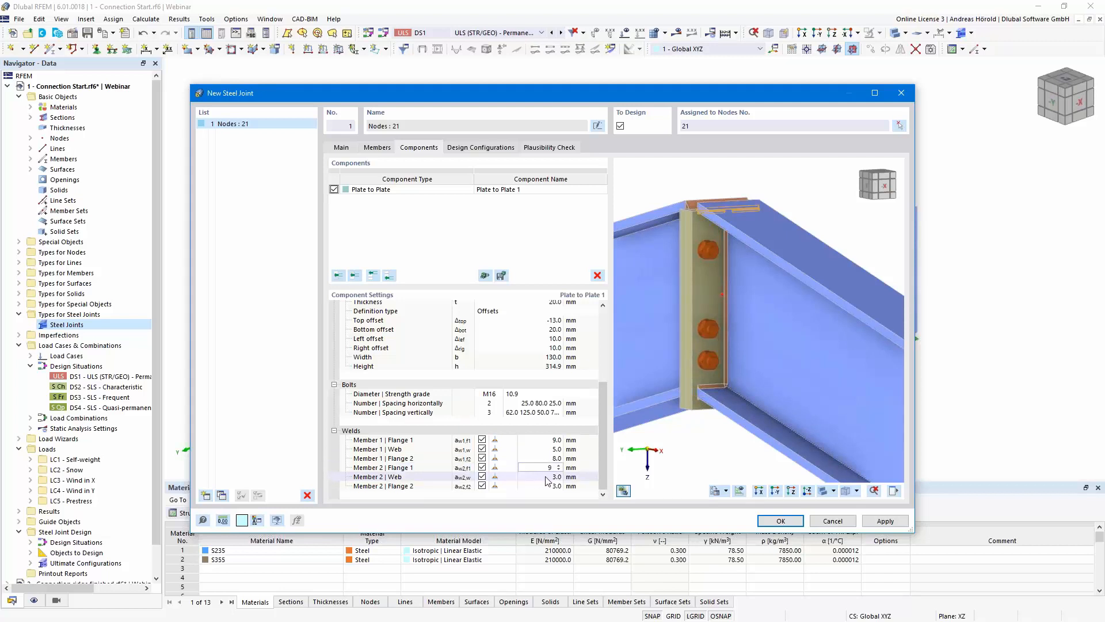
pyautogui.write('5')
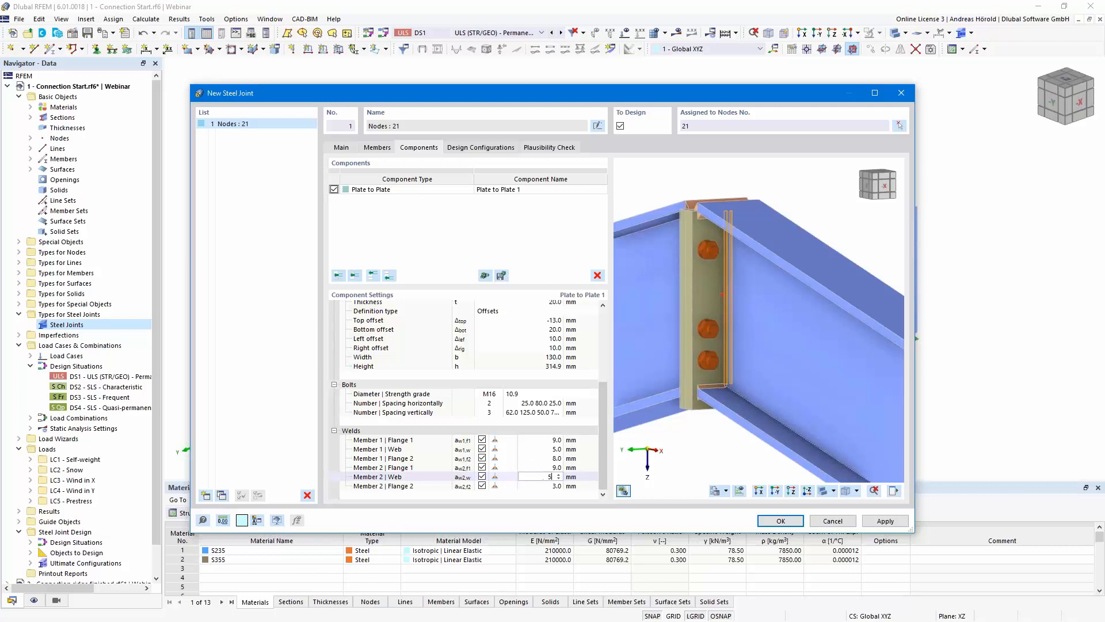
pyautogui.click(560, 487)
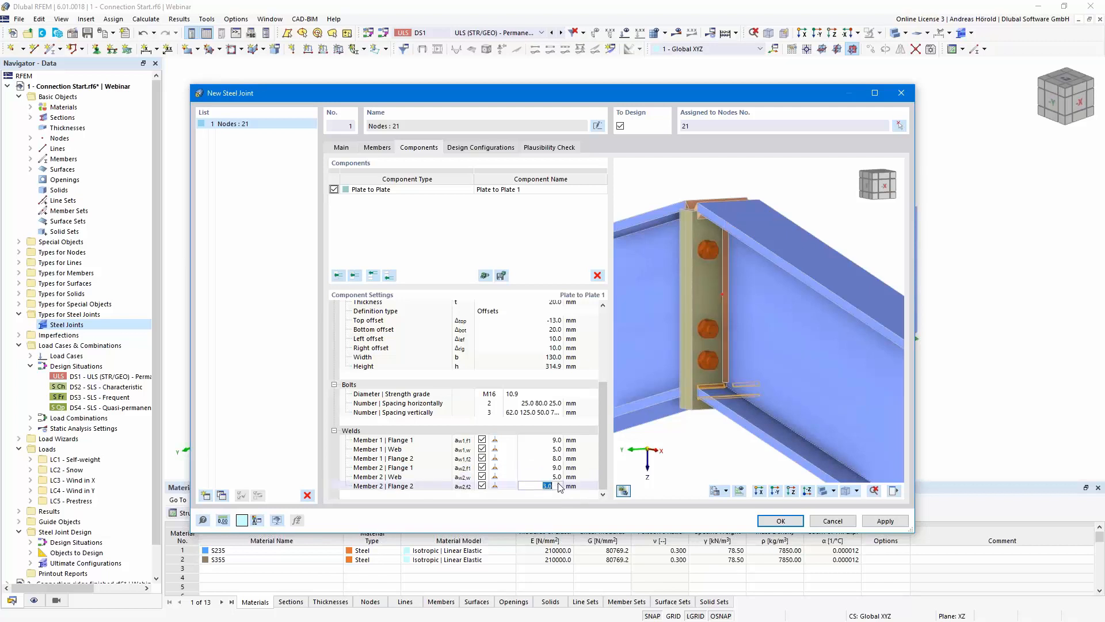
pyautogui.press('BackSpace')
pyautogui.write('8')
pyautogui.click(544, 477)
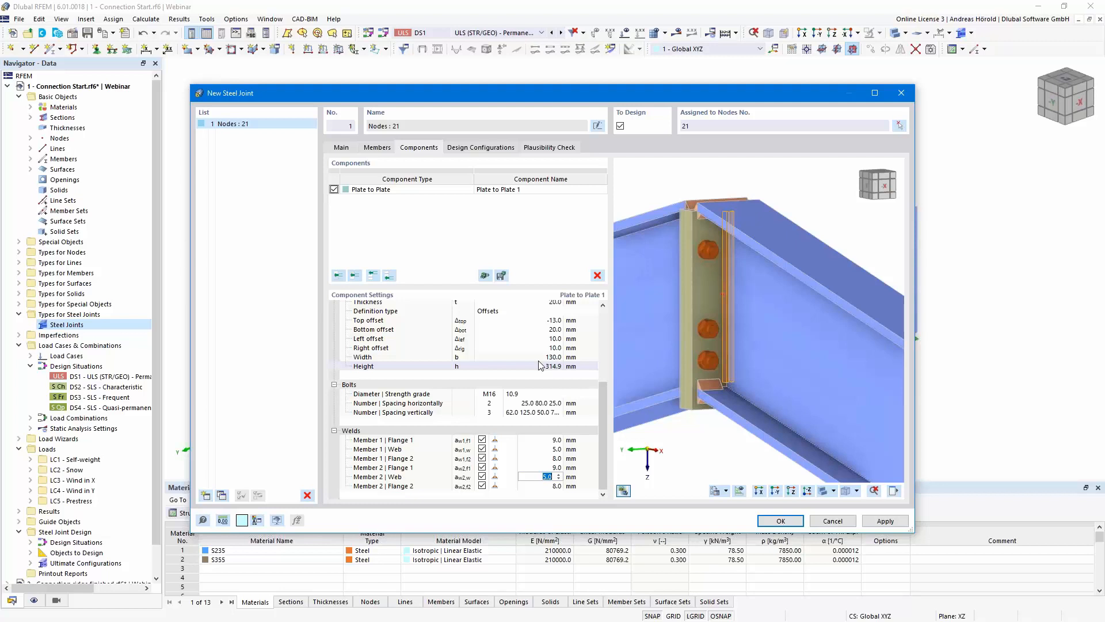
# Step: Enable the buckling analysis in the joint's Default ultimate configuration and review its plastic strain limit and mesh settings
pyautogui.click(482, 149)
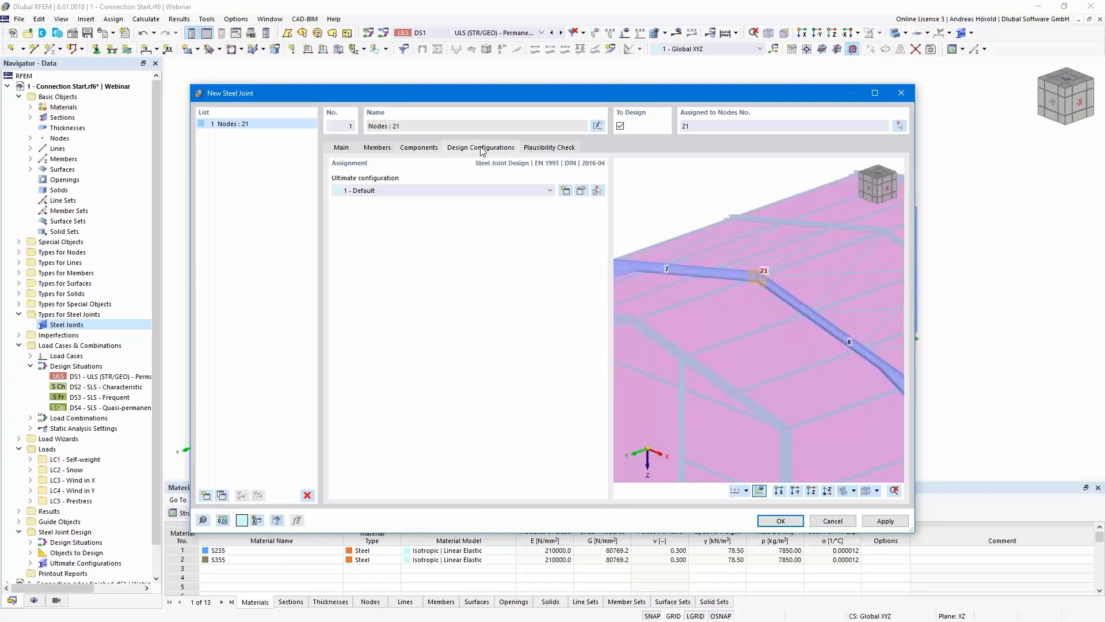
pyautogui.click(581, 191)
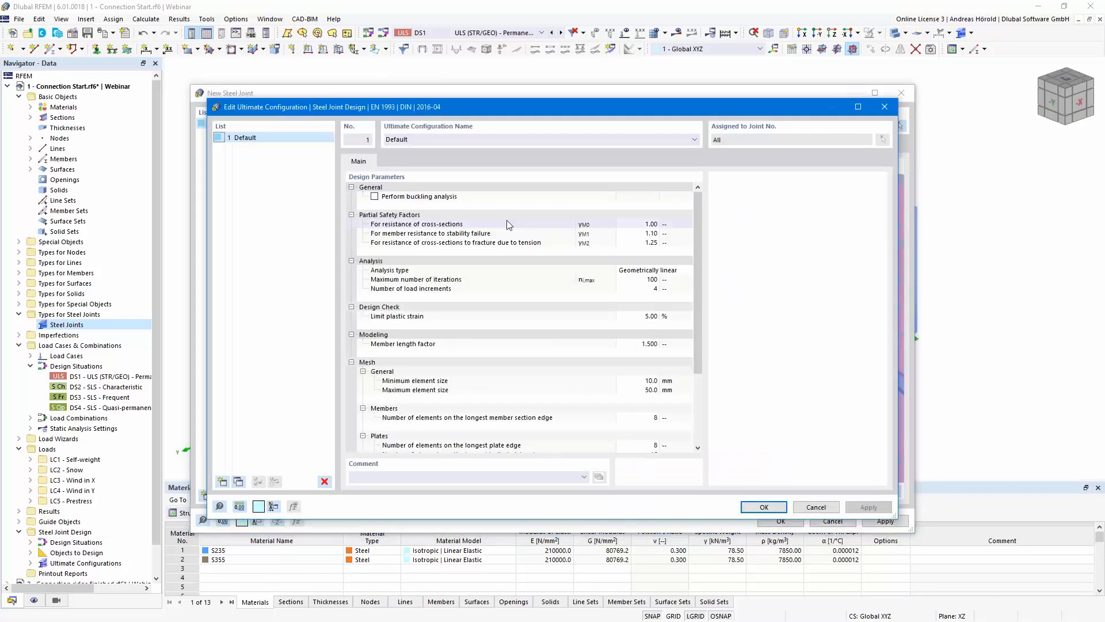
pyautogui.click(375, 196)
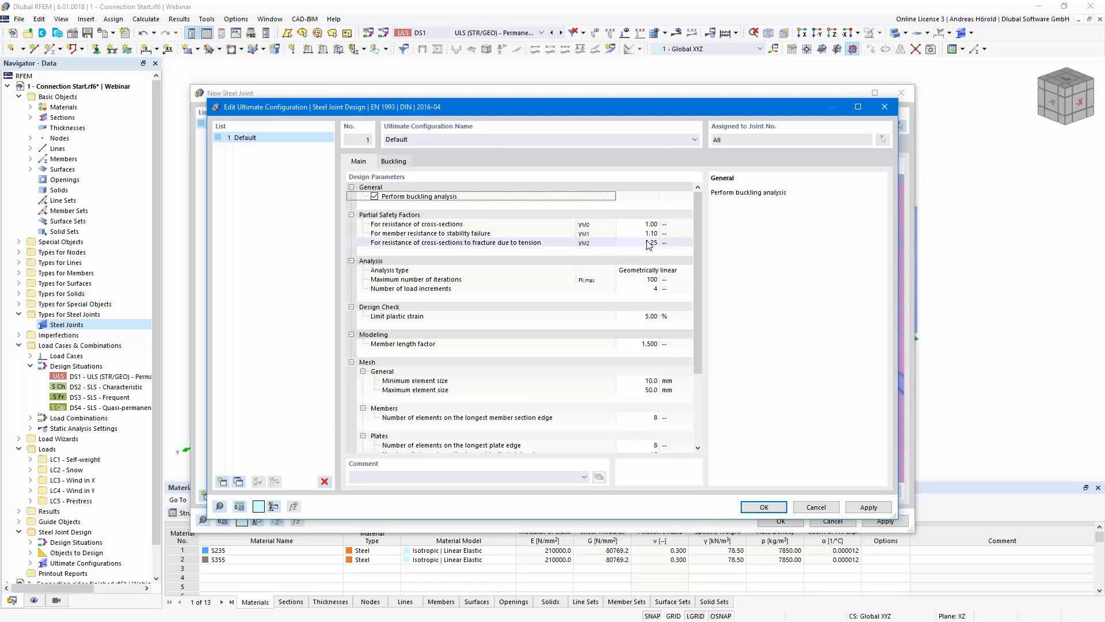
pyautogui.click(649, 317)
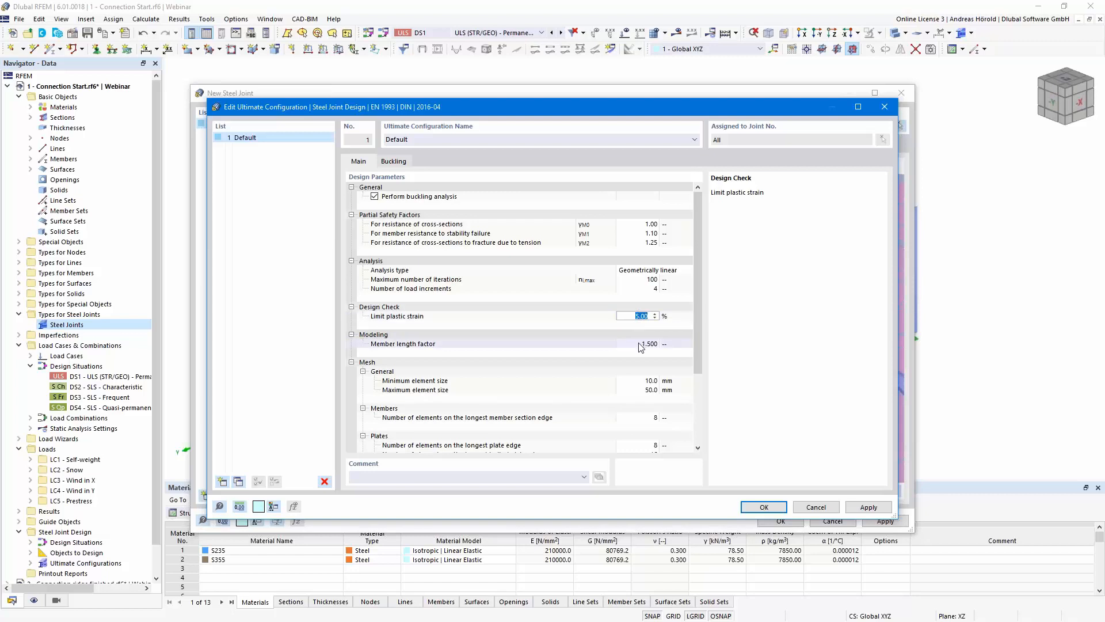
pyautogui.scroll(-4, 636, 368)
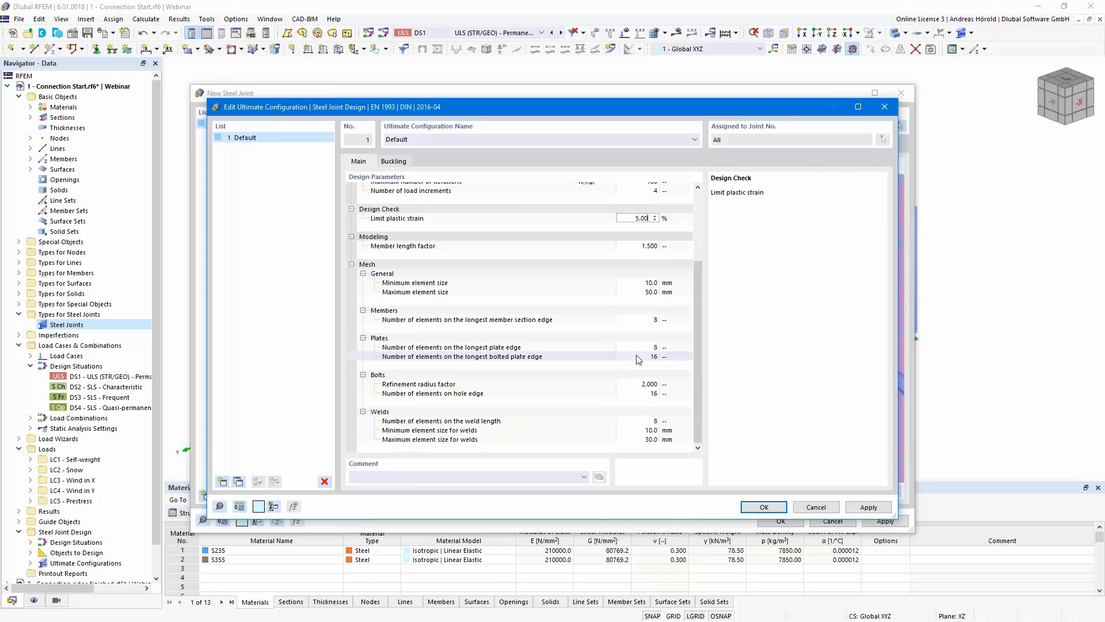
pyautogui.scroll(4, 633, 397)
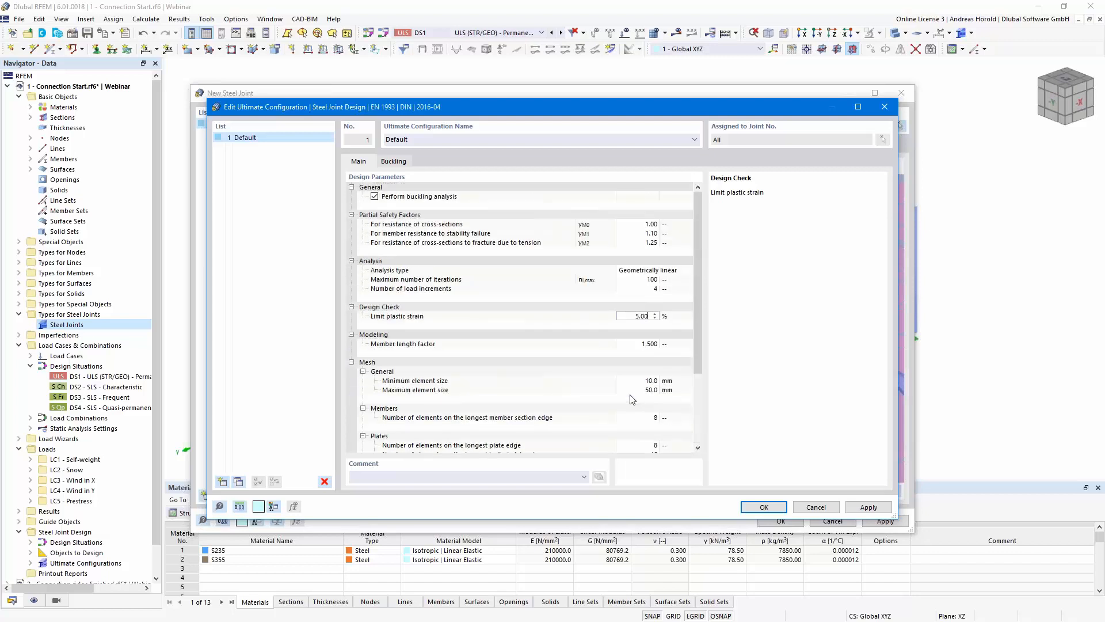
# Step: Review the buckling parameters for the number of lowest eigenvalues and the limit load factor, and accept the ultimate configuration
pyautogui.click(391, 163)
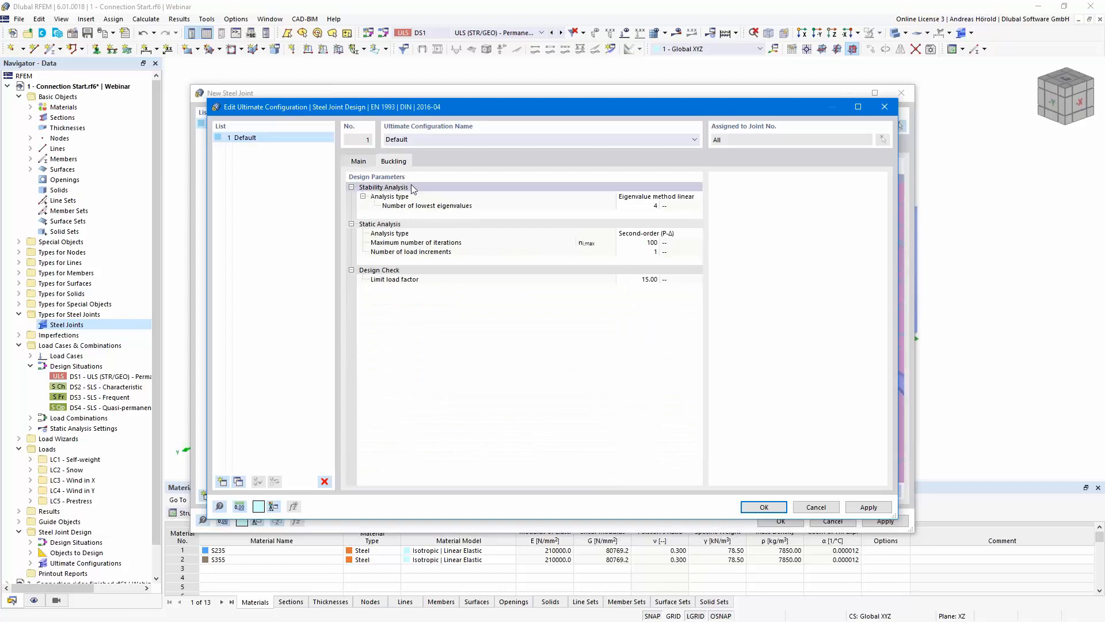
pyautogui.click(656, 206)
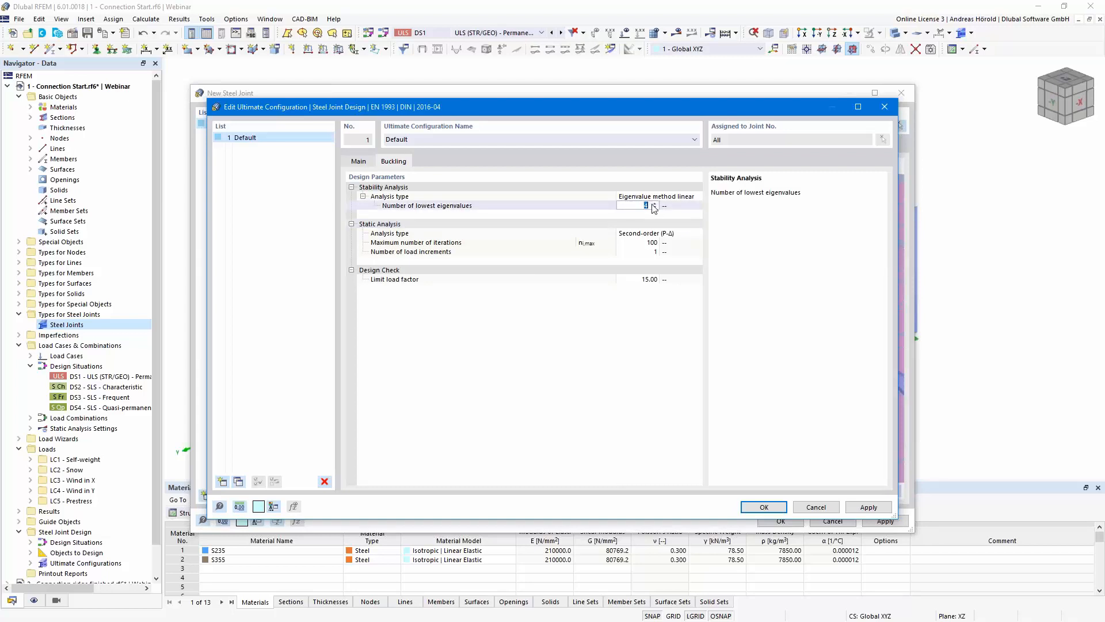
pyautogui.click(655, 205)
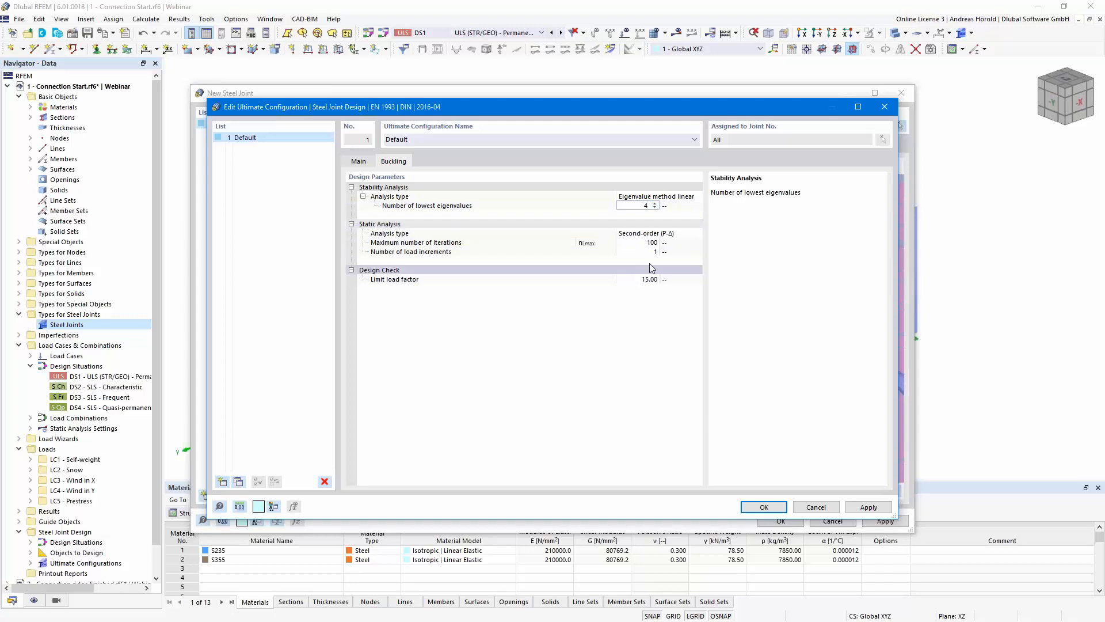
pyautogui.click(644, 280)
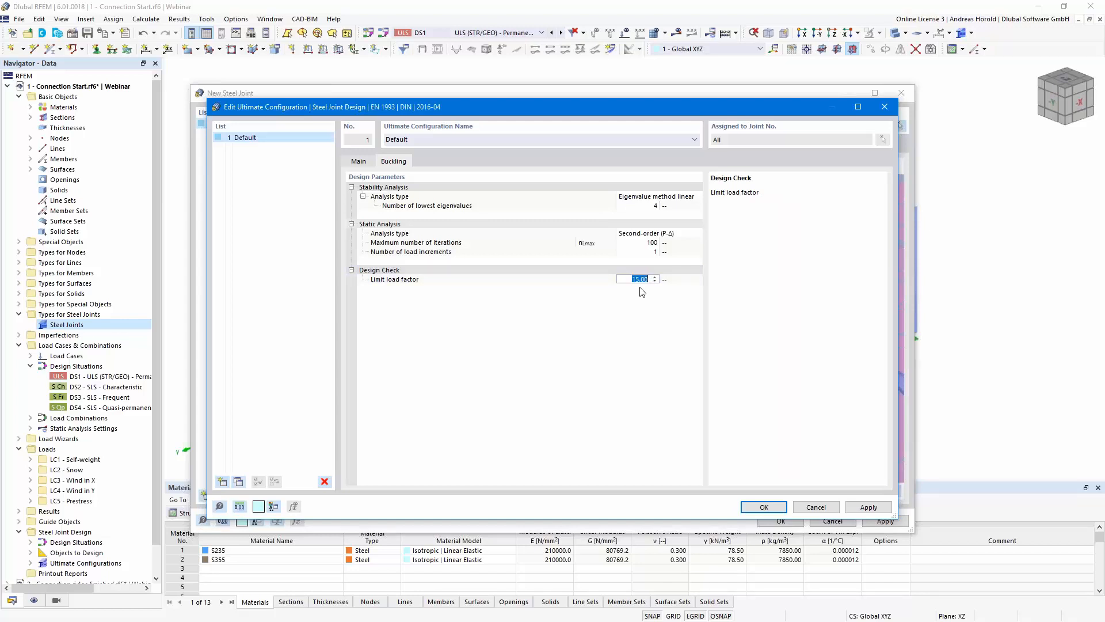
pyautogui.click(762, 508)
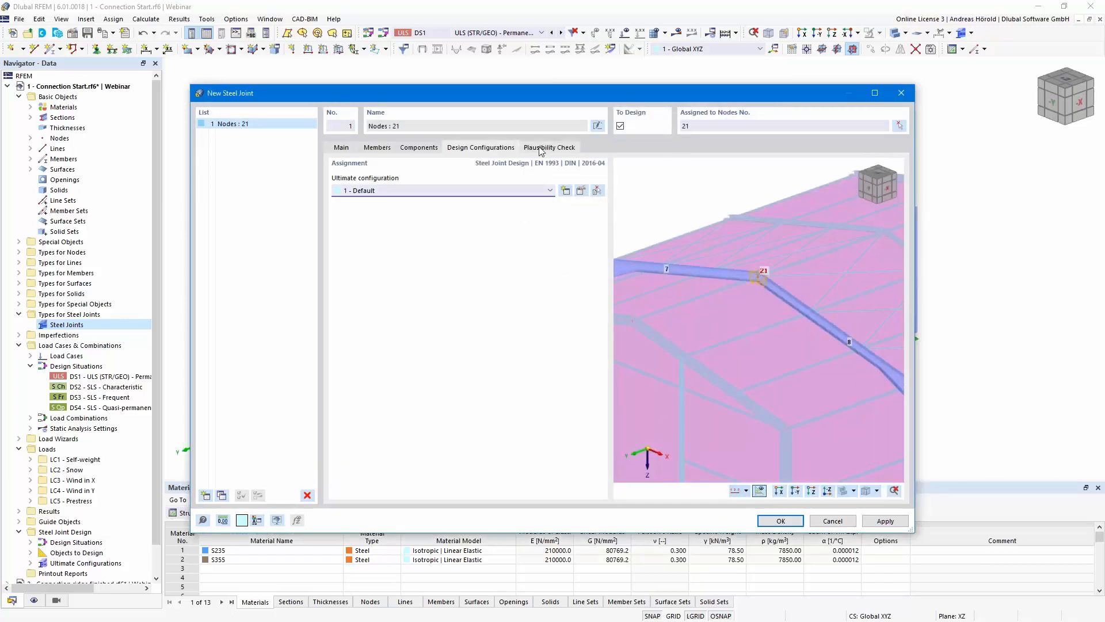
# Step: Run the plausibility check on the ridge joint at node 21 and confirm the new steel joint
pyautogui.click(541, 149)
pyautogui.scroll(-5, 675, 317)
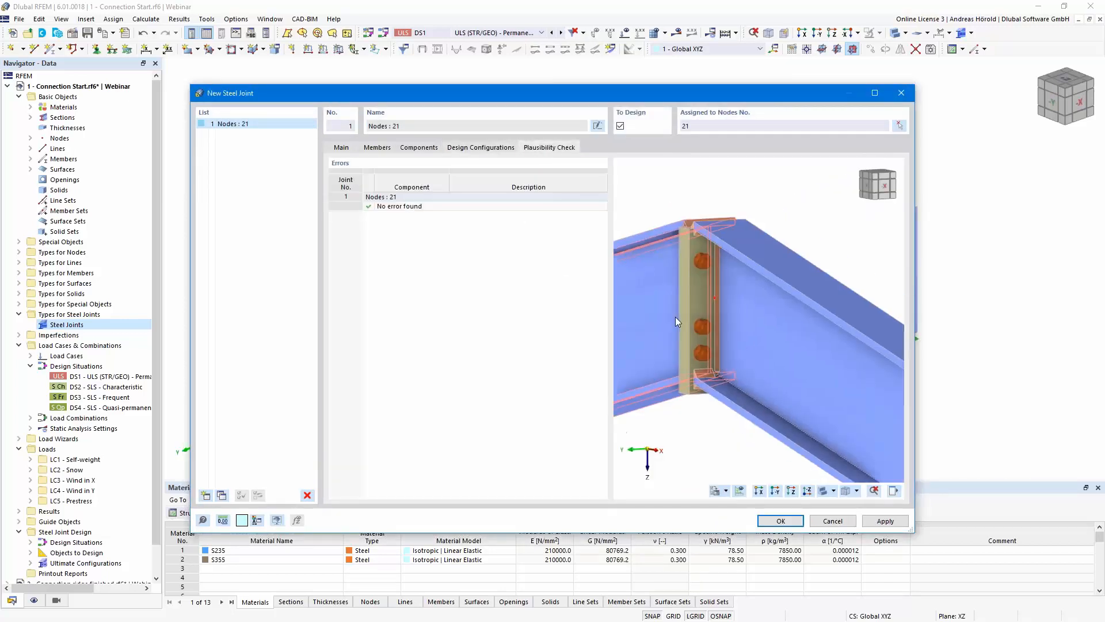
pyautogui.scroll(-1, 745, 318)
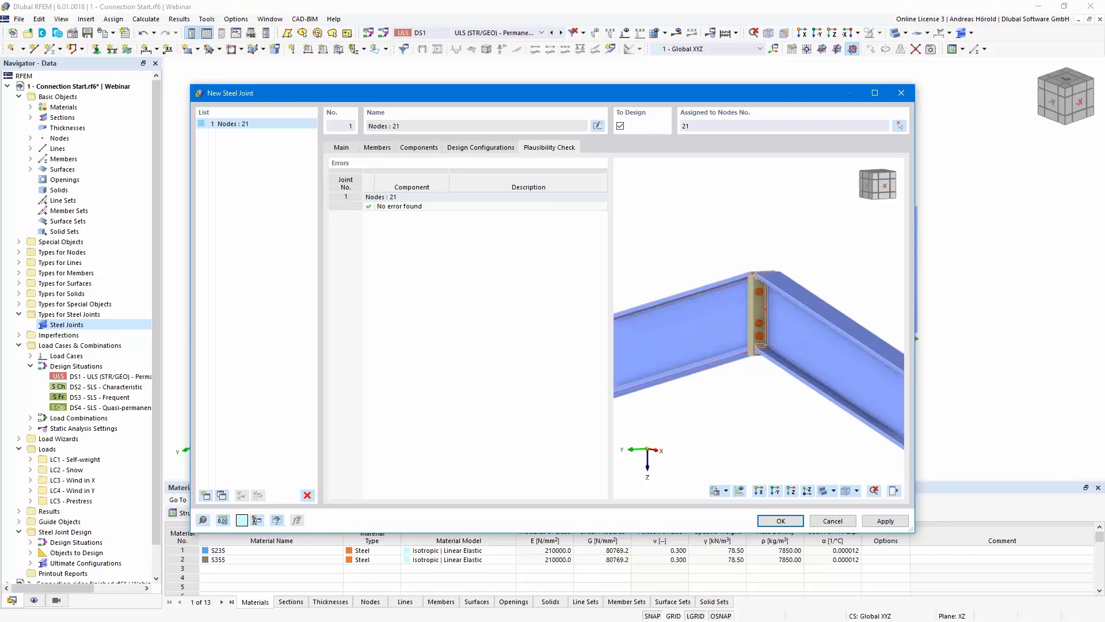
pyautogui.click(781, 521)
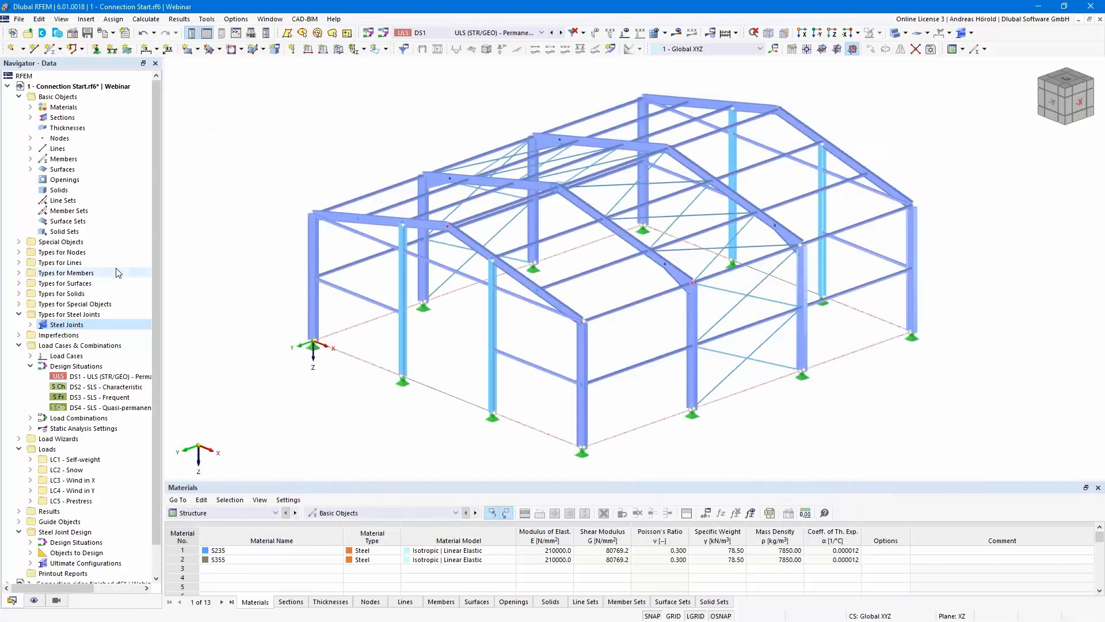
# Step: Switch to the model 2 - Connection ridge finished.rf6 and inspect the ridge joint's coloured design check ratios up close
pyautogui.scroll(-1, 97, 300)
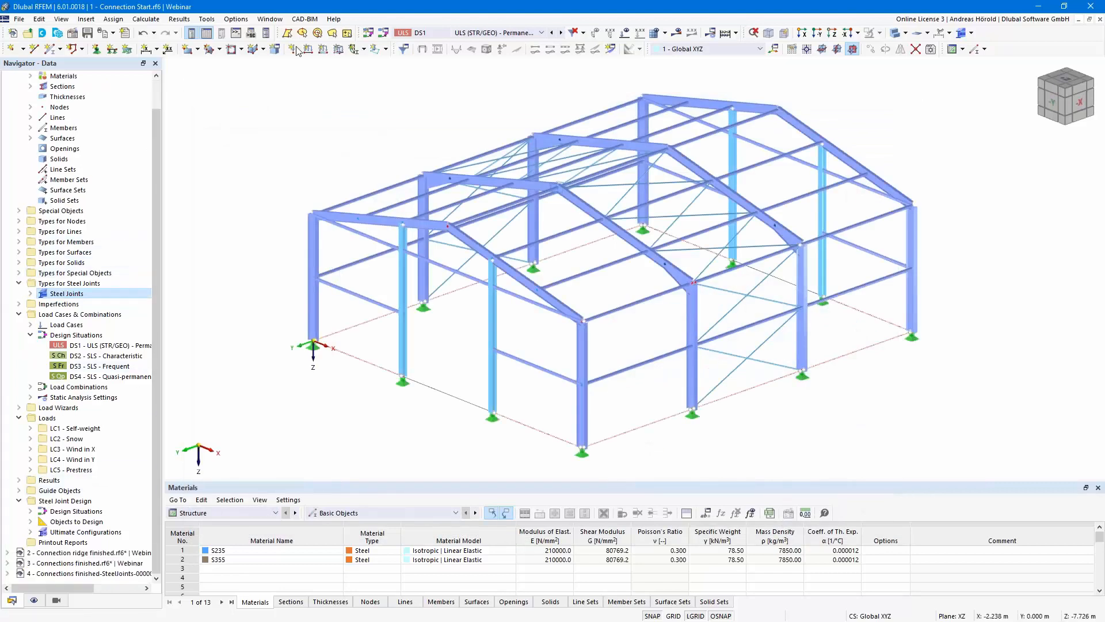
pyautogui.click(270, 19)
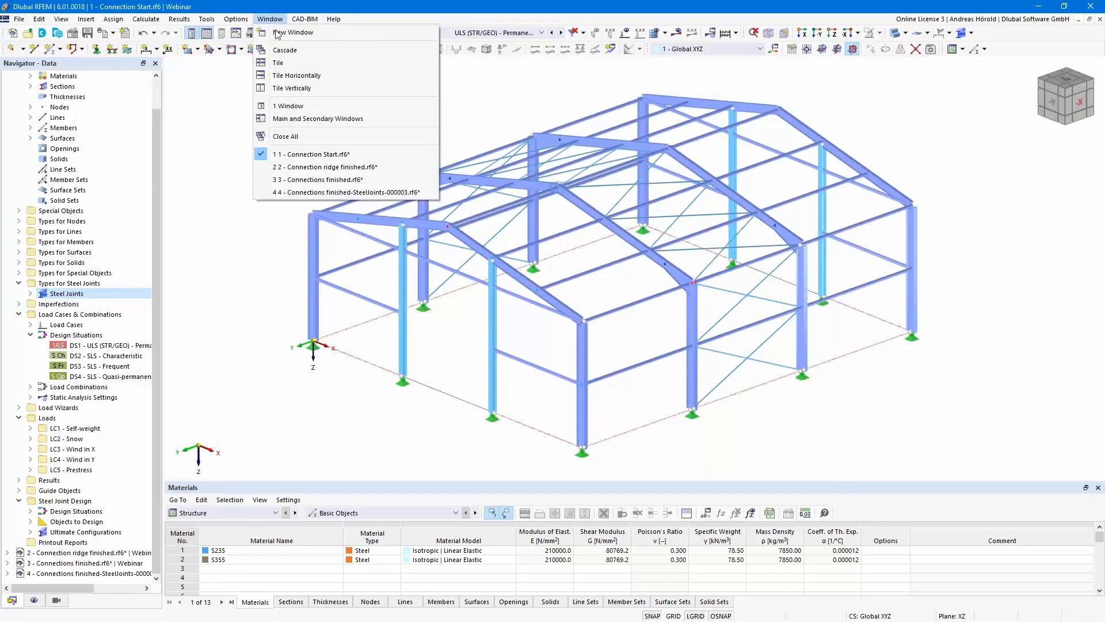
pyautogui.click(328, 166)
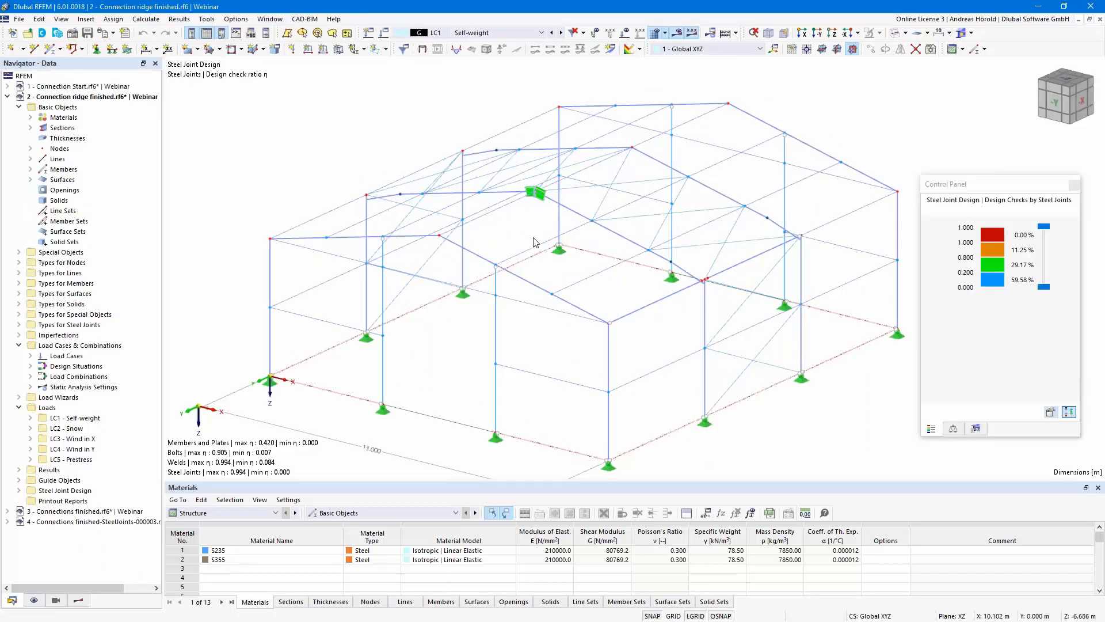
pyautogui.scroll(5, 536, 242)
pyautogui.moveTo(525, 217); pyautogui.dragTo(545, 292, button='middle')
pyautogui.scroll(5, 562, 271)
pyautogui.scroll(-5, 563, 339)
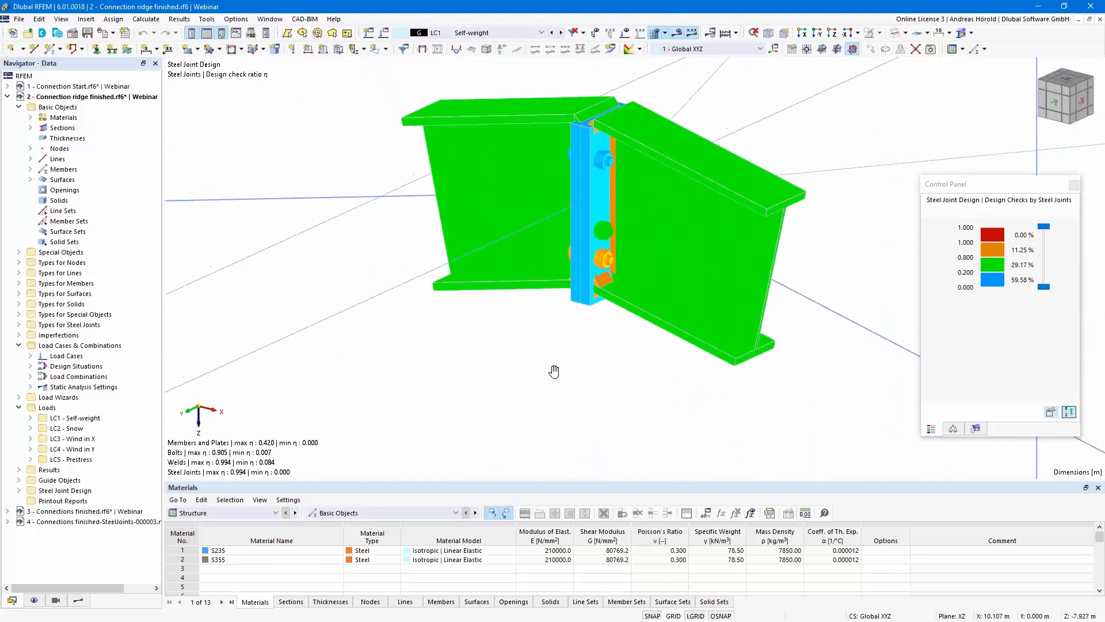
# Step: Show the Steel Joint Design results table with the design ratios by joint and enlarge the table area
pyautogui.click(241, 510)
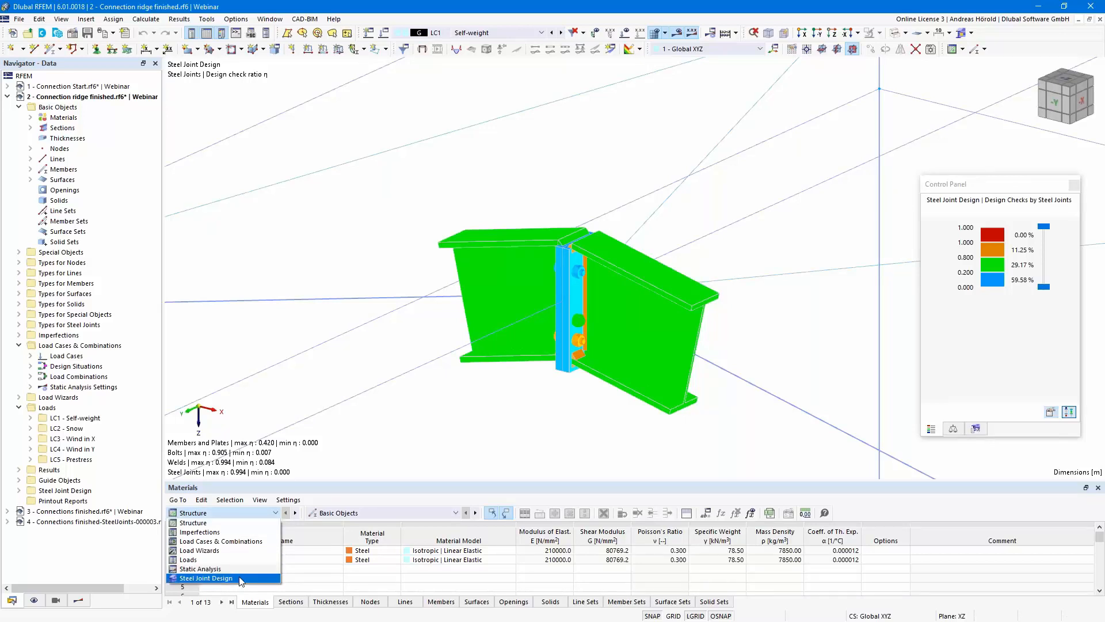
pyautogui.click(207, 578)
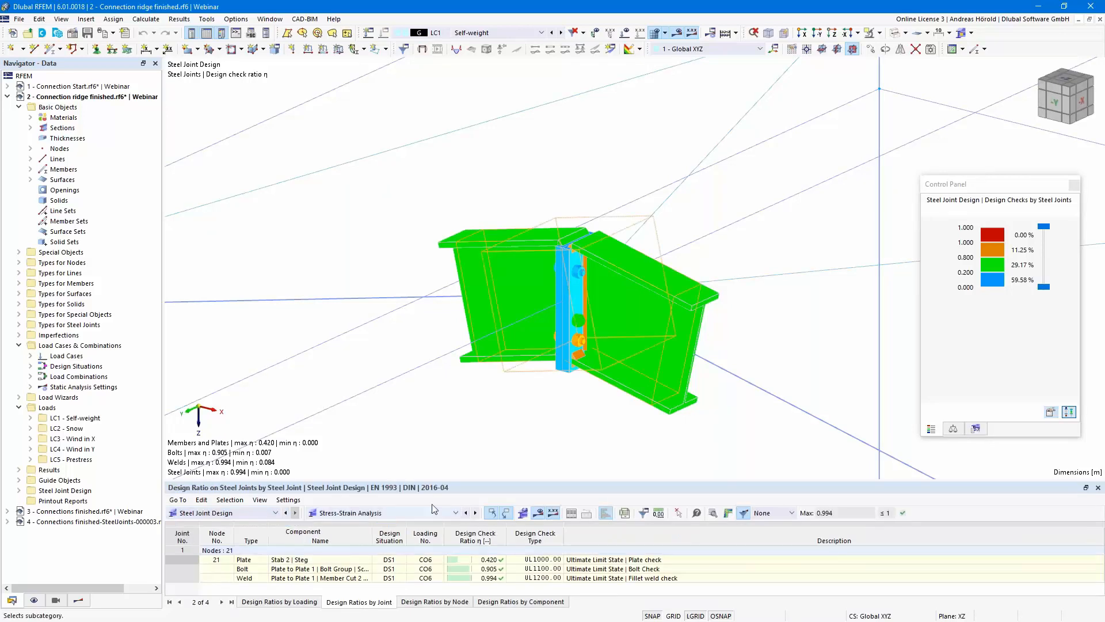
pyautogui.moveTo(450, 481); pyautogui.dragTo(452, 405)
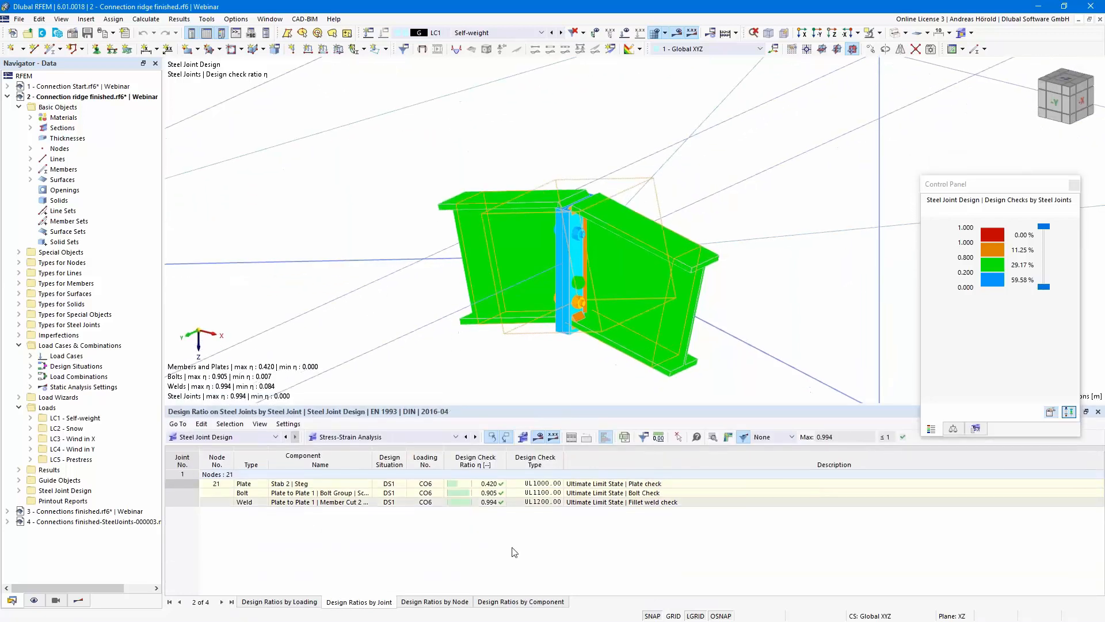
# Step: Open the design check details for the fillet weld of Plate to Plate 1 and examine the formulas
pyautogui.click(492, 503)
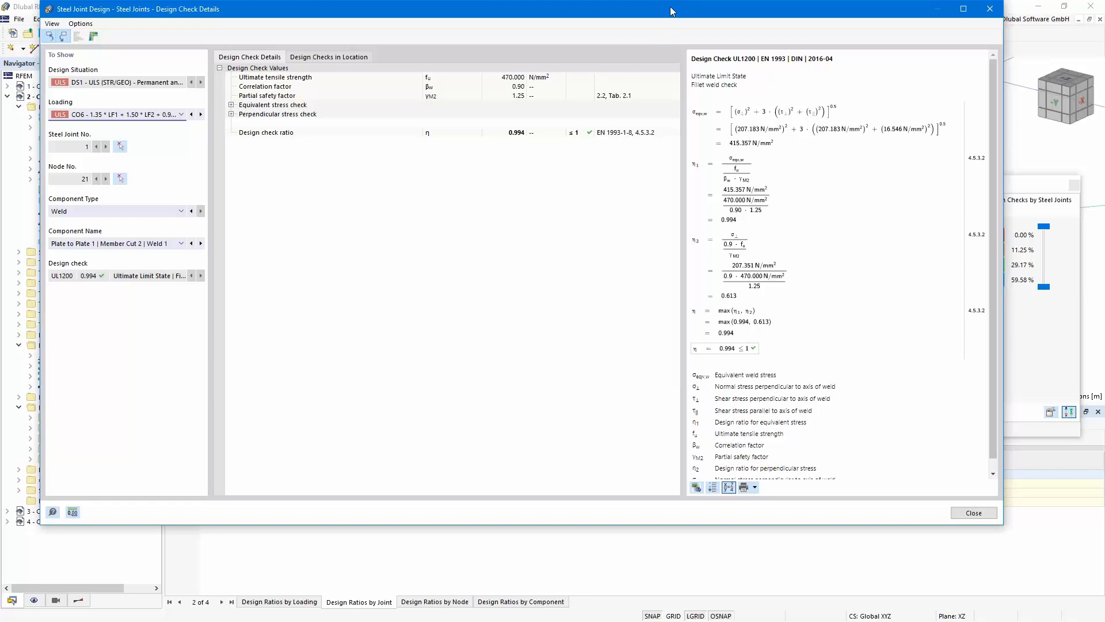
pyautogui.scroll(-1, 856, 165)
pyautogui.scroll(1, 855, 172)
# Step: Open the graphical results of the steel joint and examine the equivalent plastic strains, bolt forces and member end forces
pyautogui.click(93, 36)
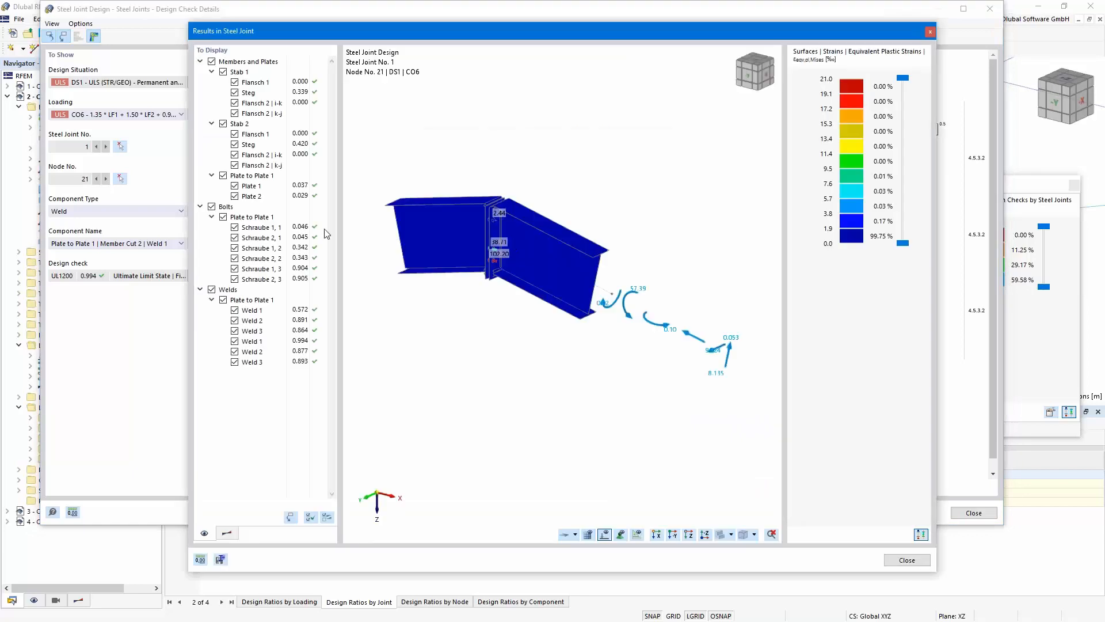
pyautogui.scroll(4, 478, 311)
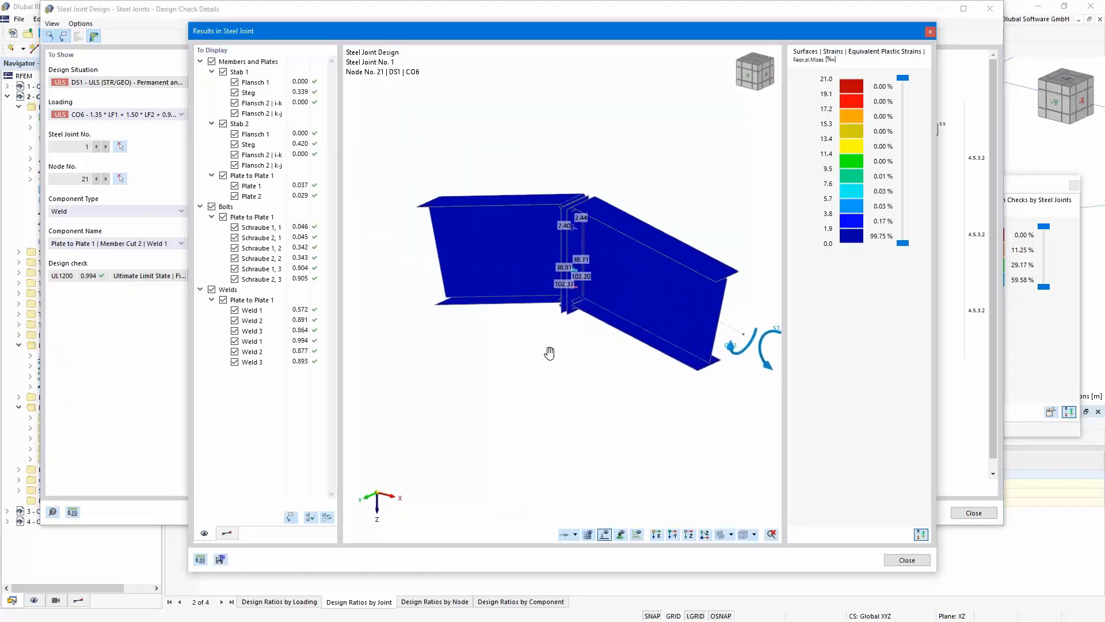
pyautogui.scroll(-3, 502, 326)
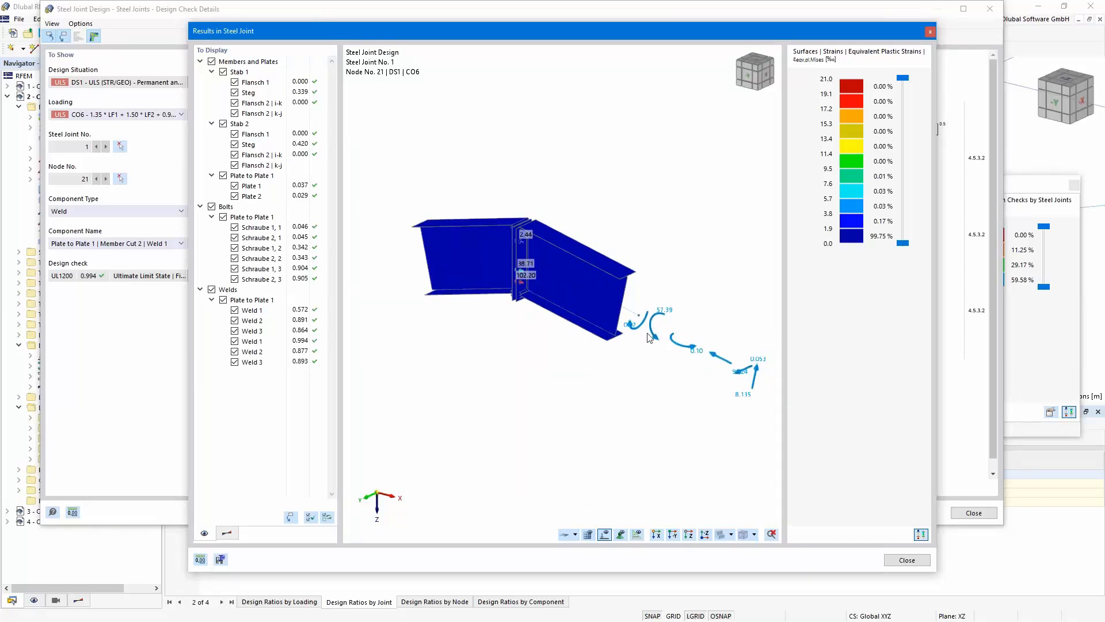
pyautogui.scroll(1, 636, 323)
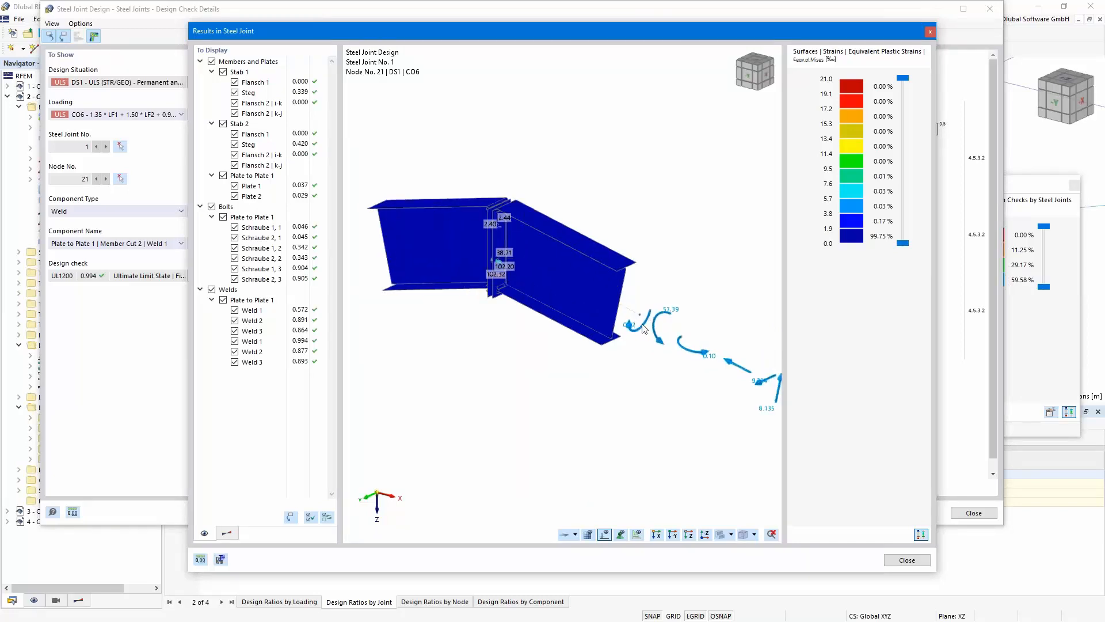
pyautogui.scroll(1, 723, 367)
pyautogui.moveTo(722, 367); pyautogui.dragTo(654, 333, button='middle')
pyautogui.scroll(-1, 654, 332)
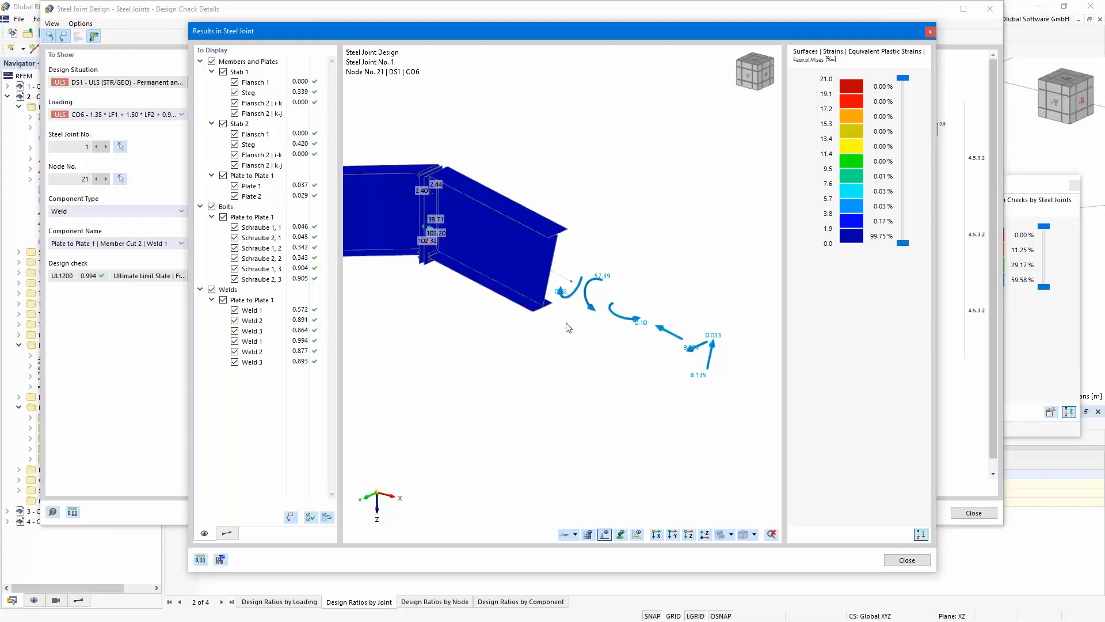
pyautogui.scroll(-1, 414, 351)
pyautogui.moveTo(413, 351); pyautogui.dragTo(478, 357, button='middle')
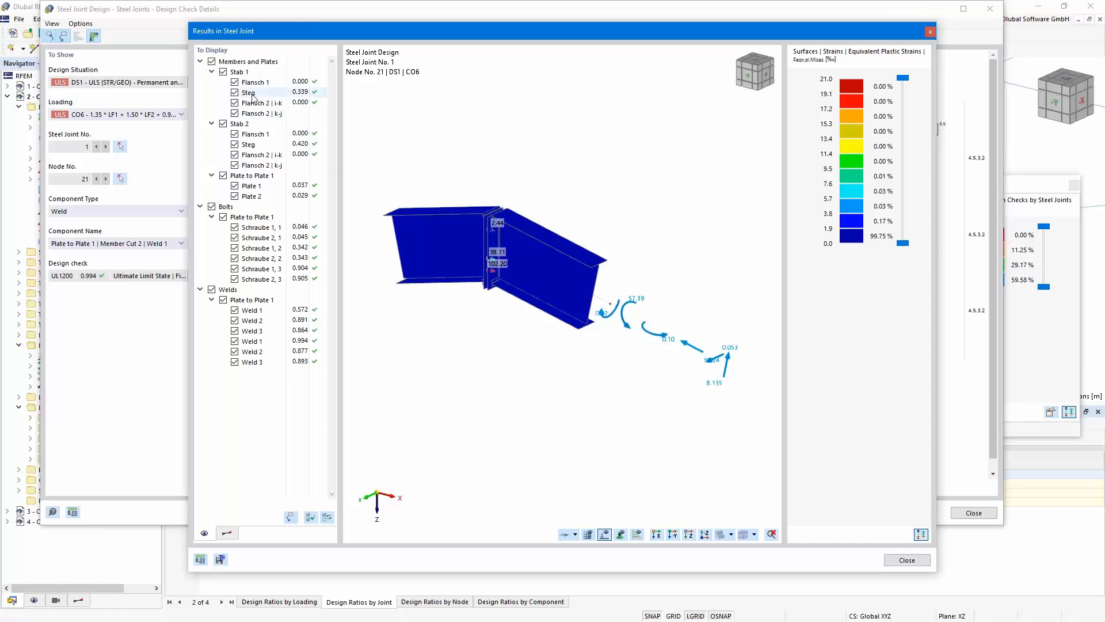
# Step: Hide the members, plates and bolts in the joint results so only the welds are displayed, and inspect their strains
pyautogui.click(212, 61)
pyautogui.scroll(6, 464, 244)
pyautogui.scroll(1, 589, 296)
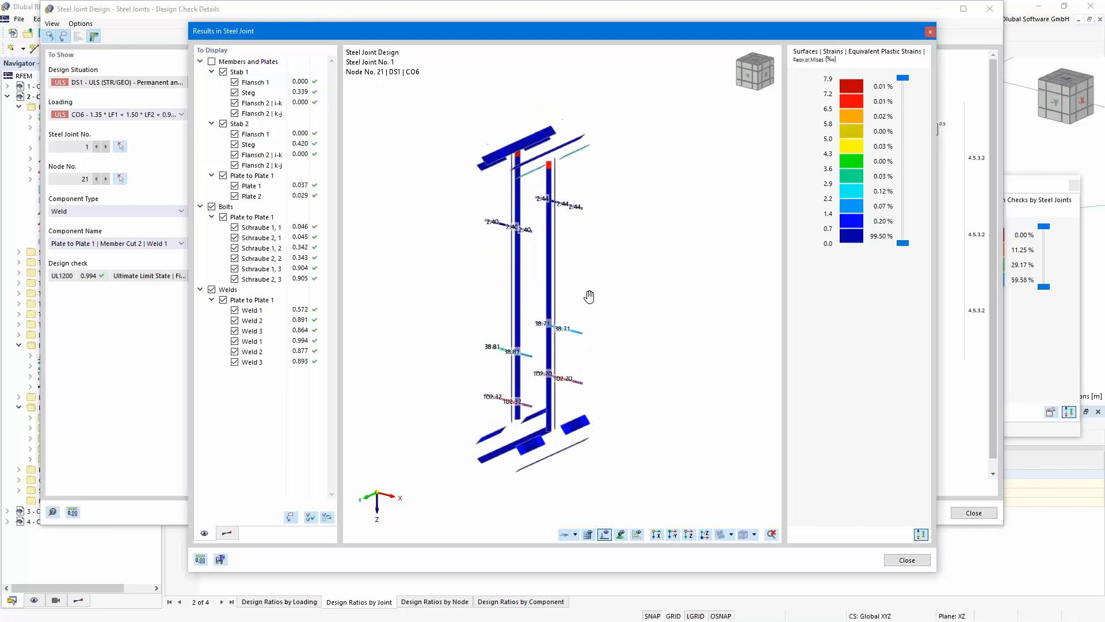
pyautogui.scroll(2, 590, 296)
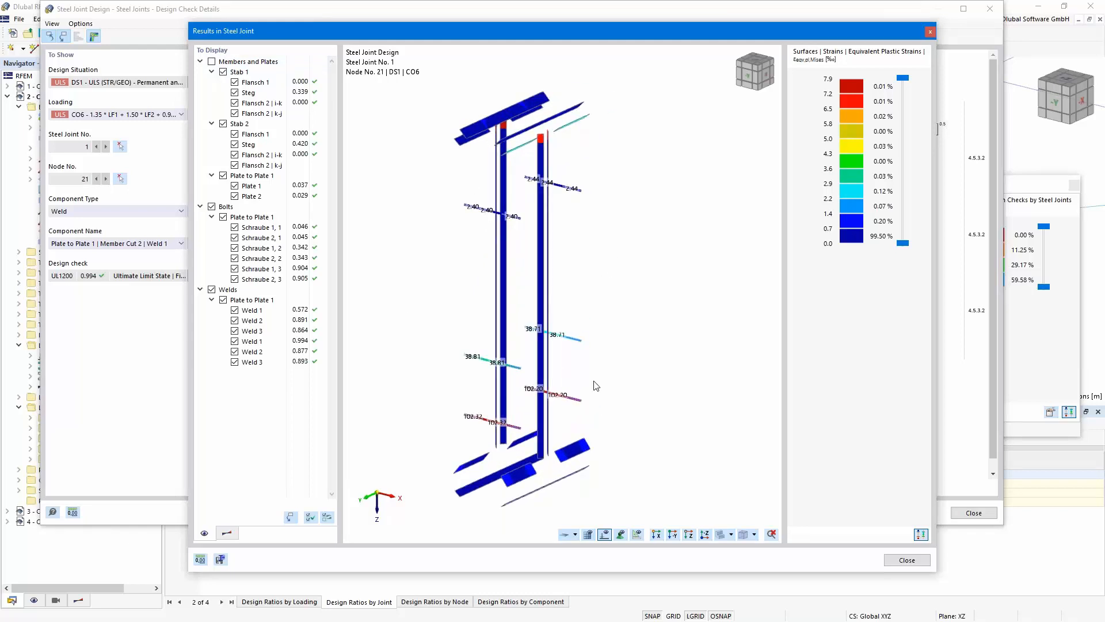
pyautogui.click(212, 207)
pyautogui.keyDown('ctrl'); pyautogui.moveTo(514, 270); pyautogui.dragTo(611, 262, button='middle'); pyautogui.keyUp('ctrl')
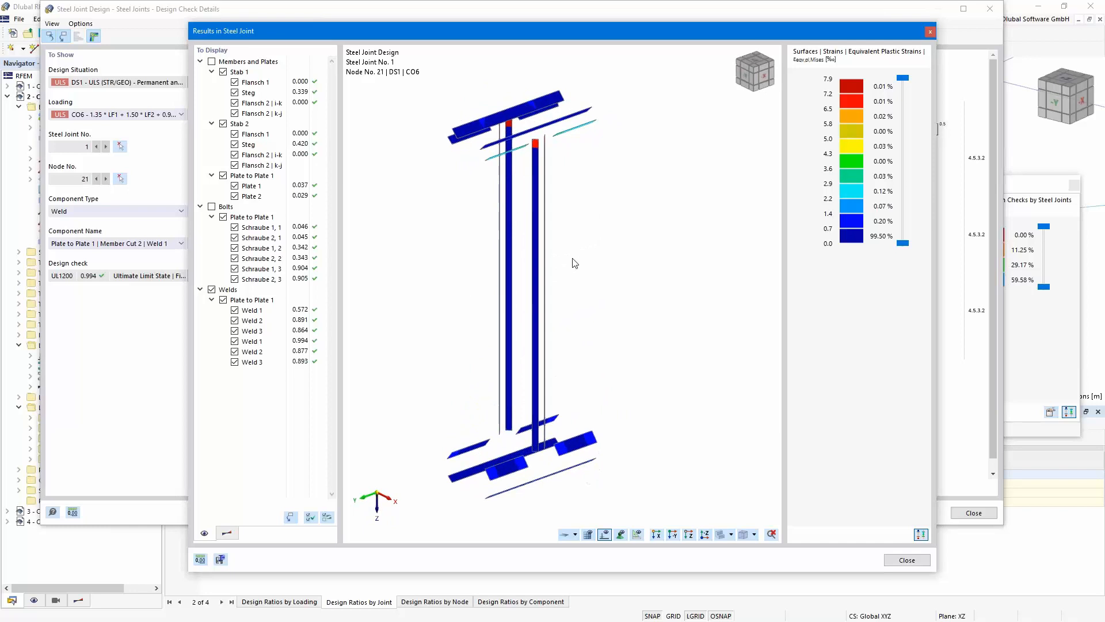
# Step: Close the joint results and design check details, recentre the ridge joint and reduce the results table's height
pyautogui.click(930, 33)
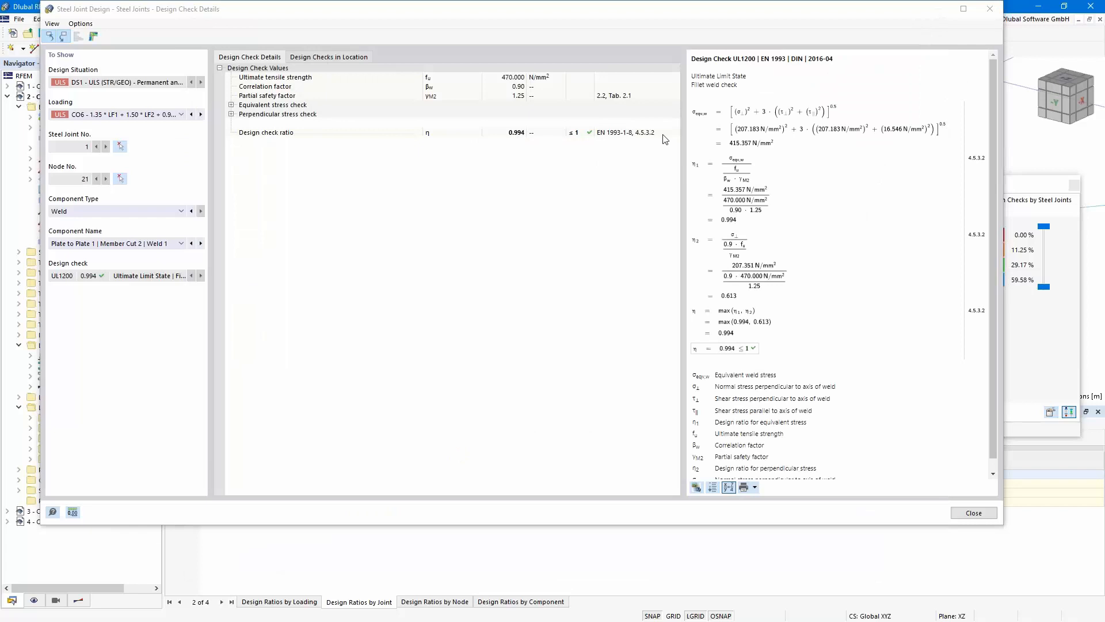
pyautogui.click(990, 9)
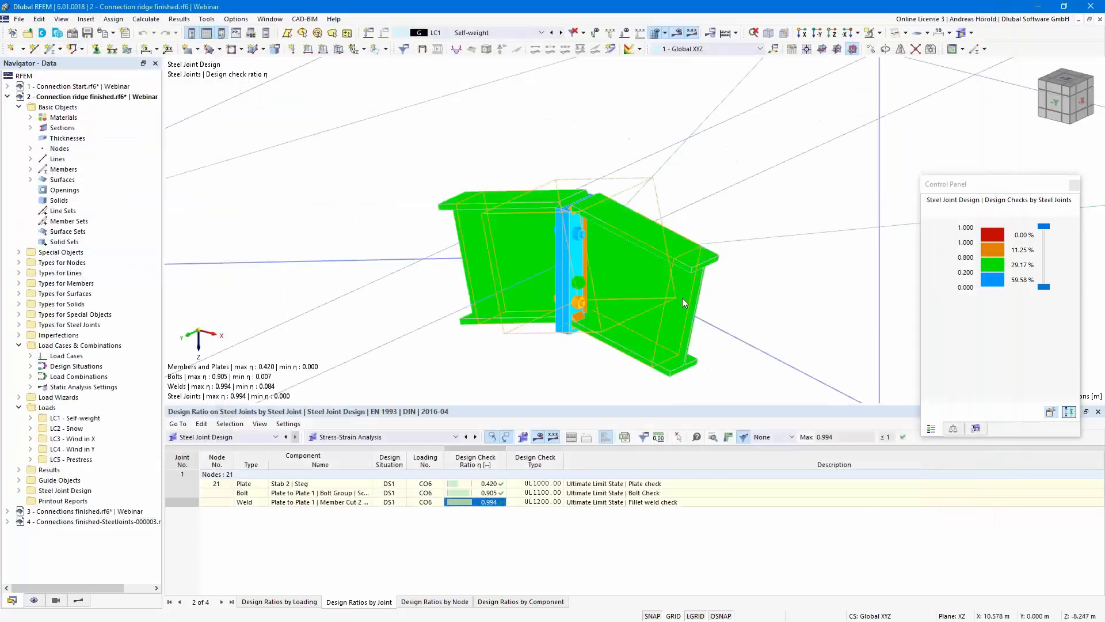
pyautogui.scroll(-1, 609, 302)
pyautogui.moveTo(609, 301); pyautogui.dragTo(641, 222, button='middle')
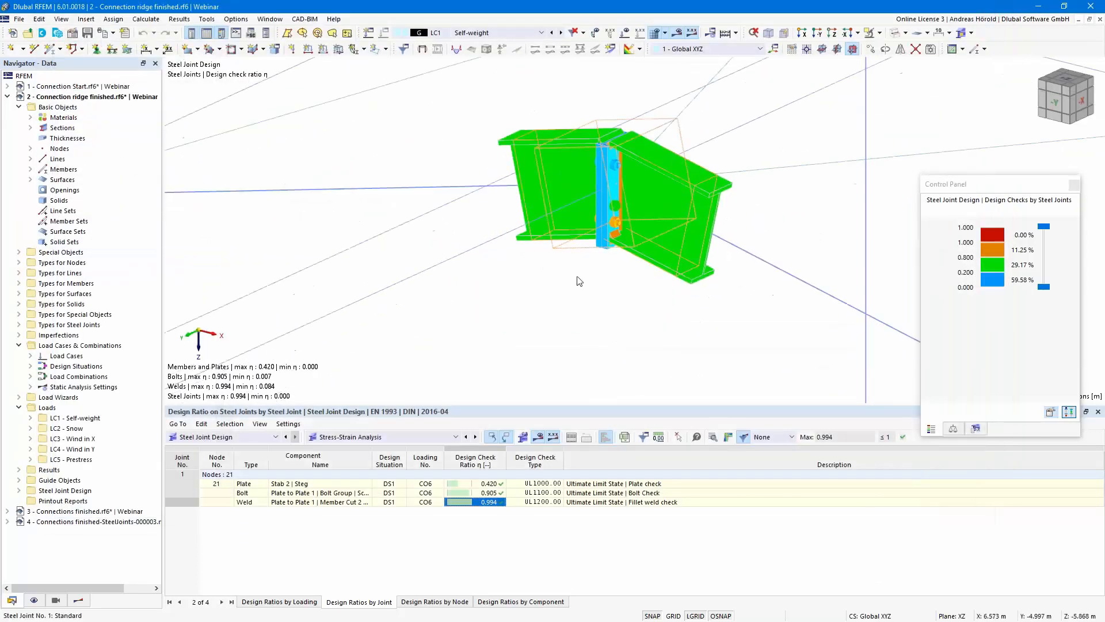
pyautogui.moveTo(555, 403); pyautogui.dragTo(535, 469)
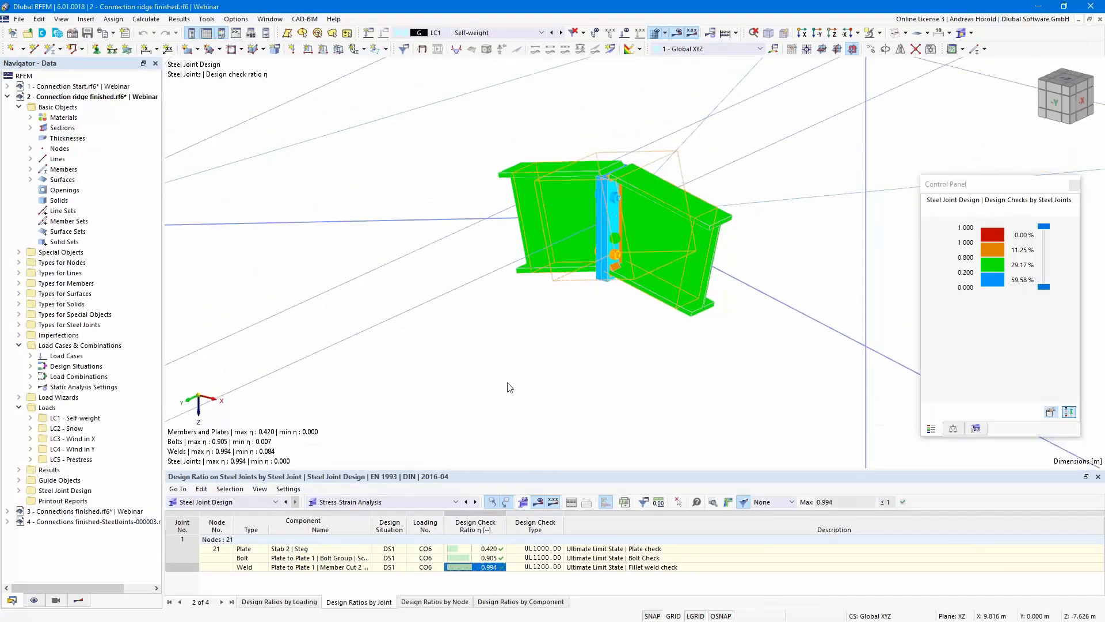
# Step: Create a new steel joint and assign it to node 18 at the frame corner
pyautogui.scroll(-2, 510, 389)
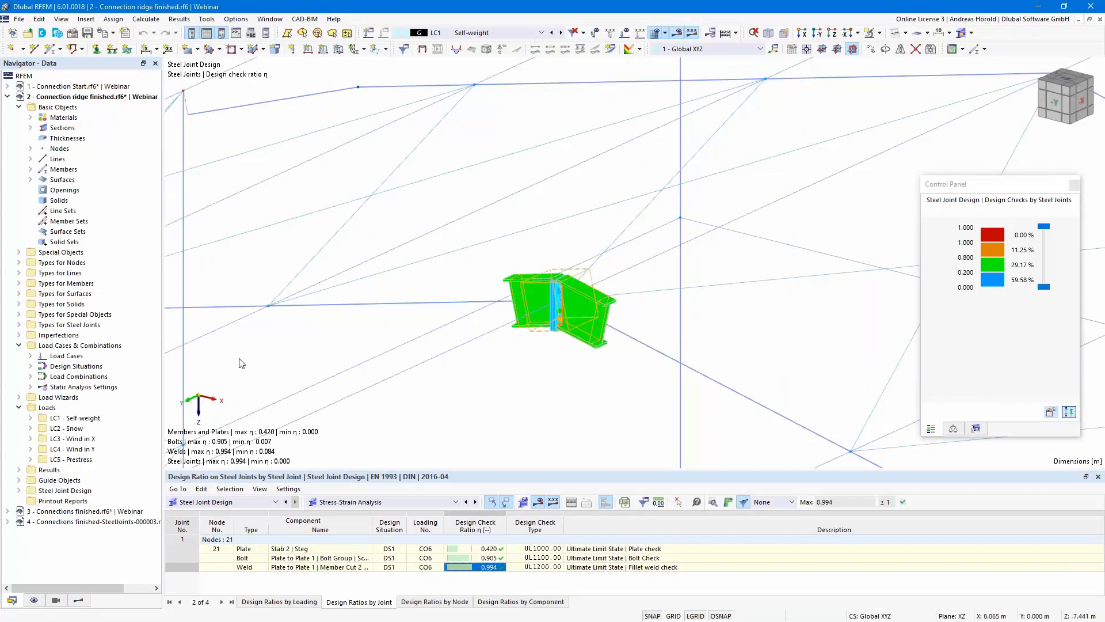
pyautogui.click(18, 325)
pyautogui.click(30, 335)
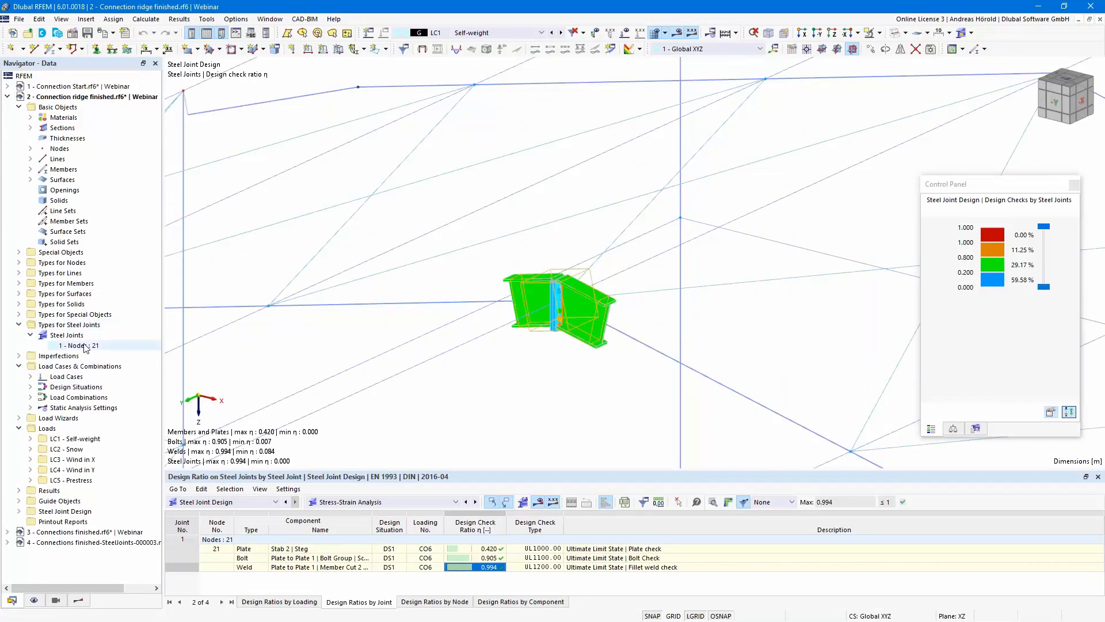
pyautogui.rightClick(78, 336)
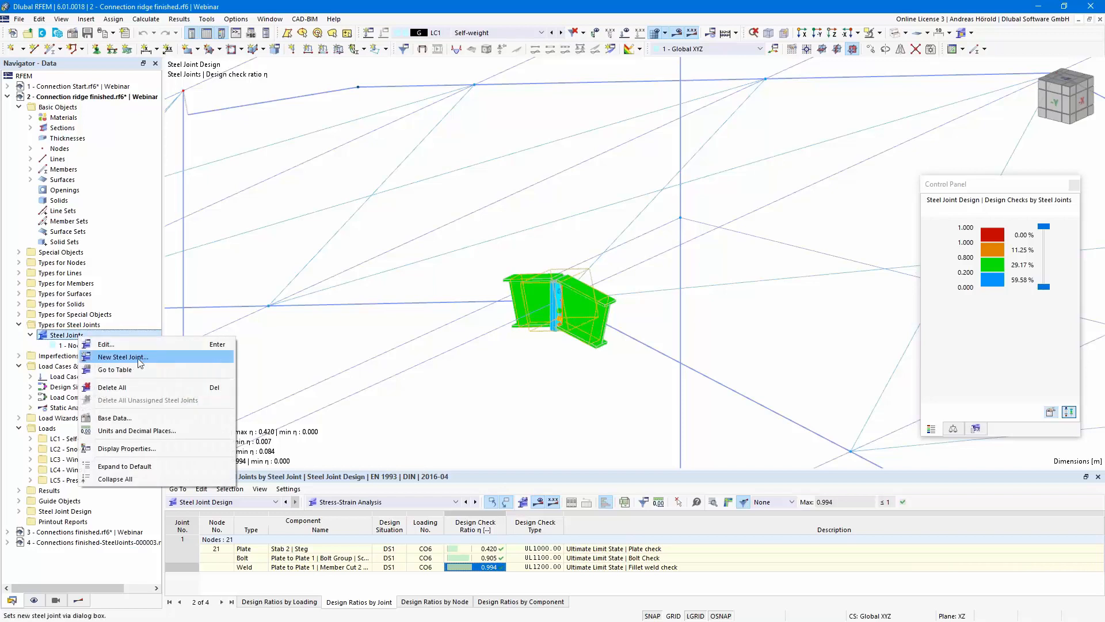
pyautogui.click(142, 357)
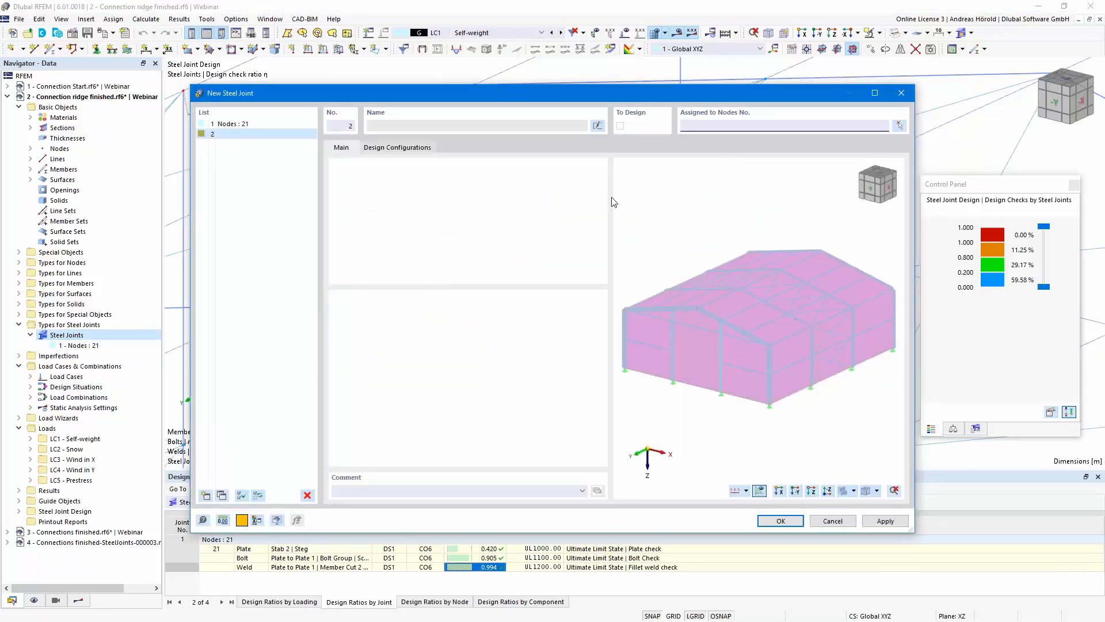
pyautogui.click(899, 125)
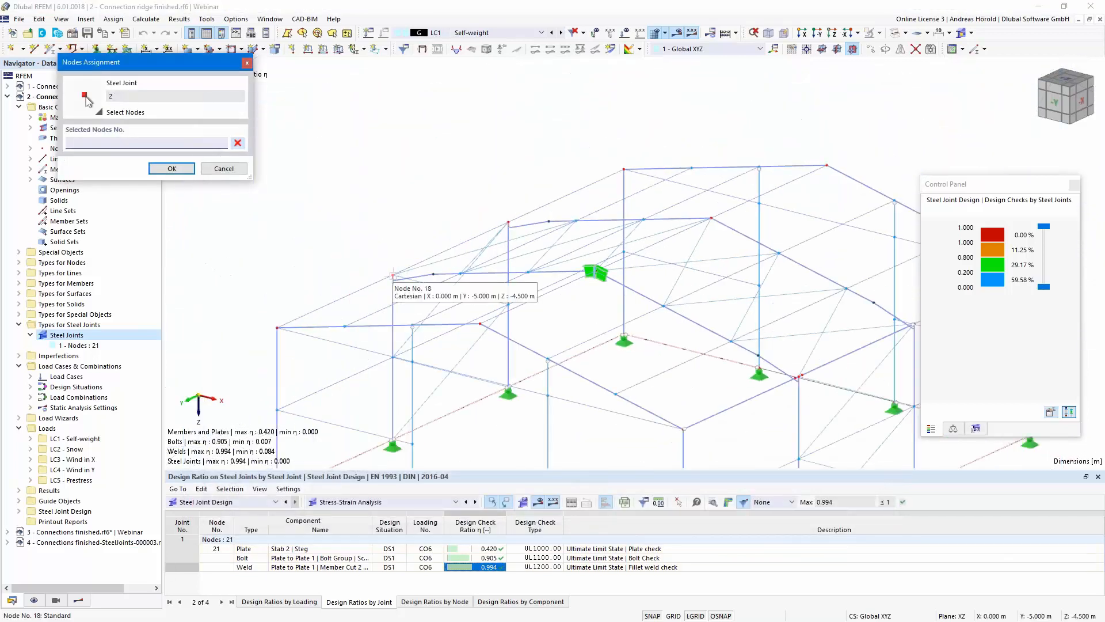
pyautogui.click(393, 276)
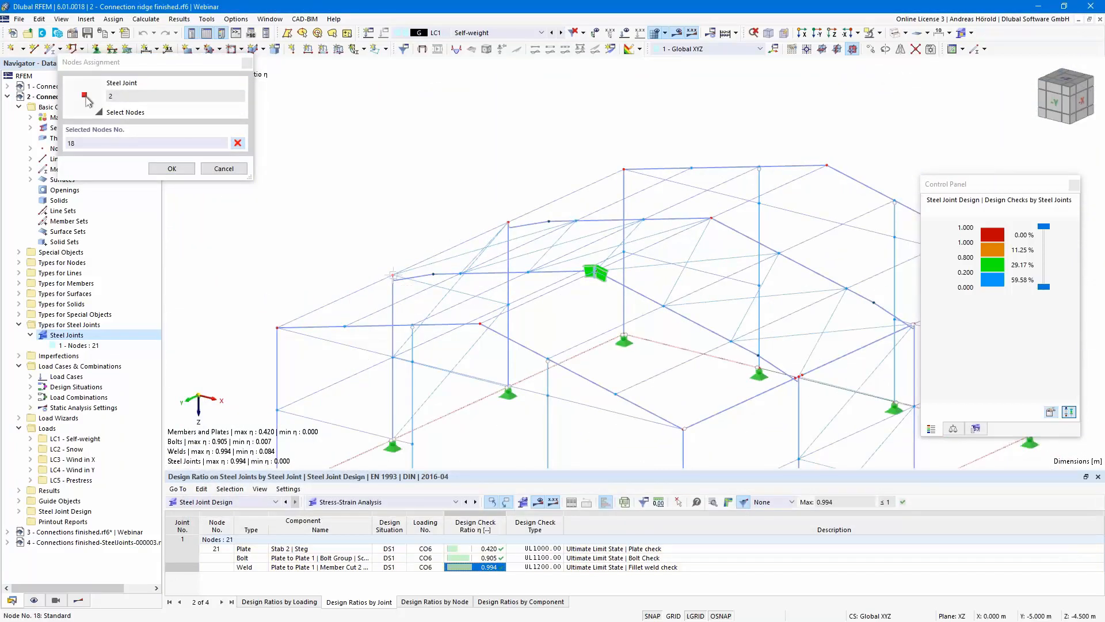
pyautogui.click(171, 168)
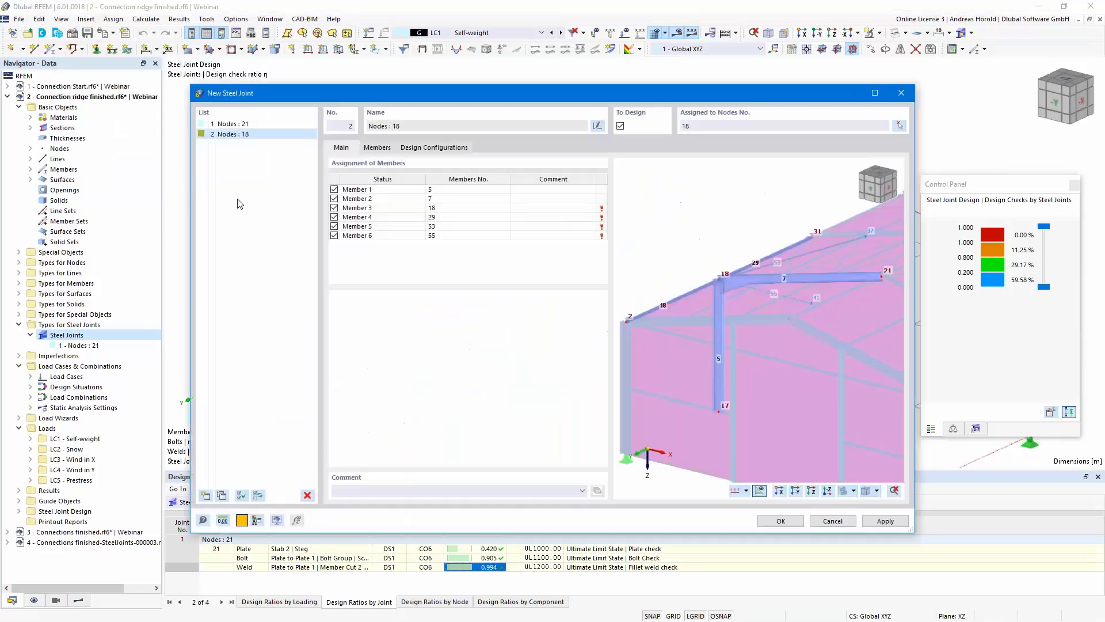
# Step: Exclude Members 3 to 6 from the frame corner joint, leaving Members 1 and 2, and inspect their member settings
pyautogui.click(333, 208)
pyautogui.click(334, 217)
pyautogui.click(334, 227)
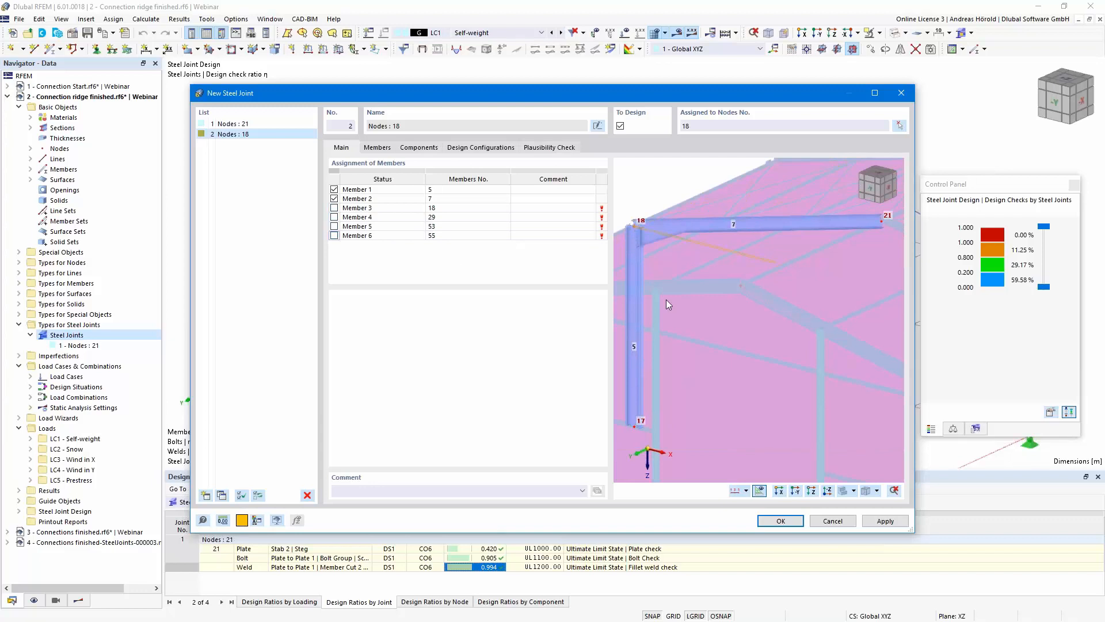
pyautogui.click(444, 199)
pyautogui.scroll(3, 685, 258)
pyautogui.moveTo(806, 339); pyautogui.dragTo(822, 366, button='middle')
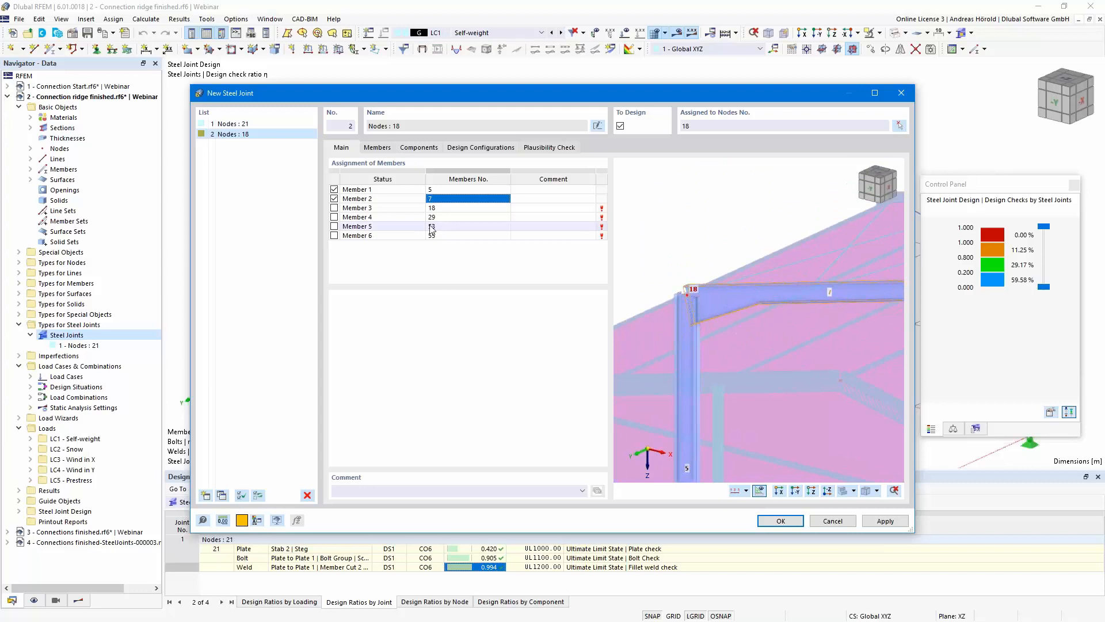
pyautogui.click(377, 148)
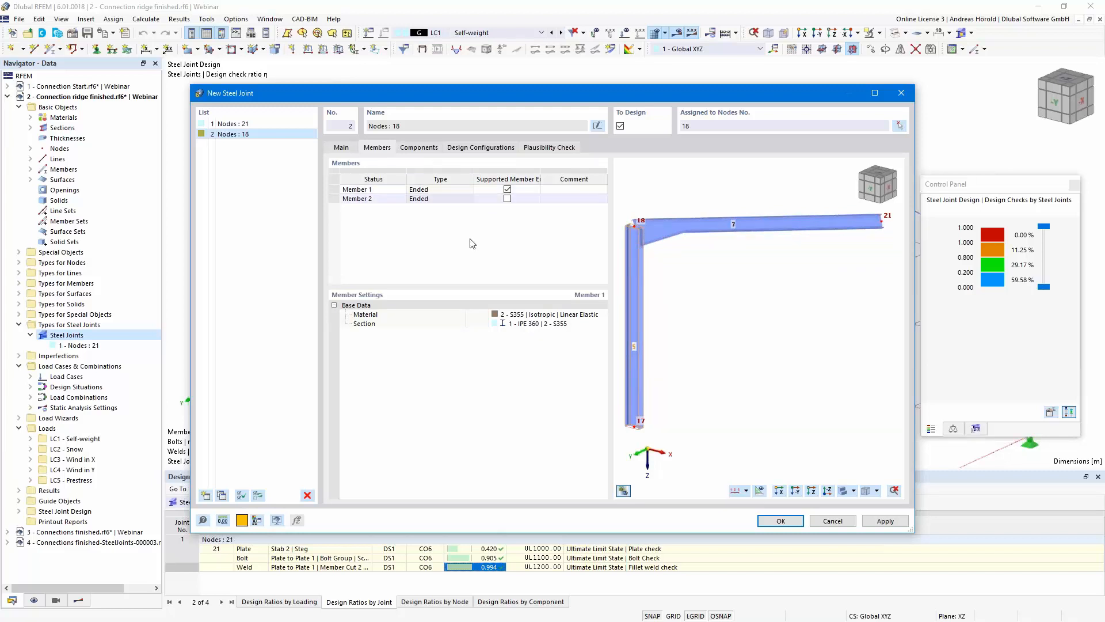
# Step: Add a member cut component that trims Member 2 by Member 1
pyautogui.click(418, 149)
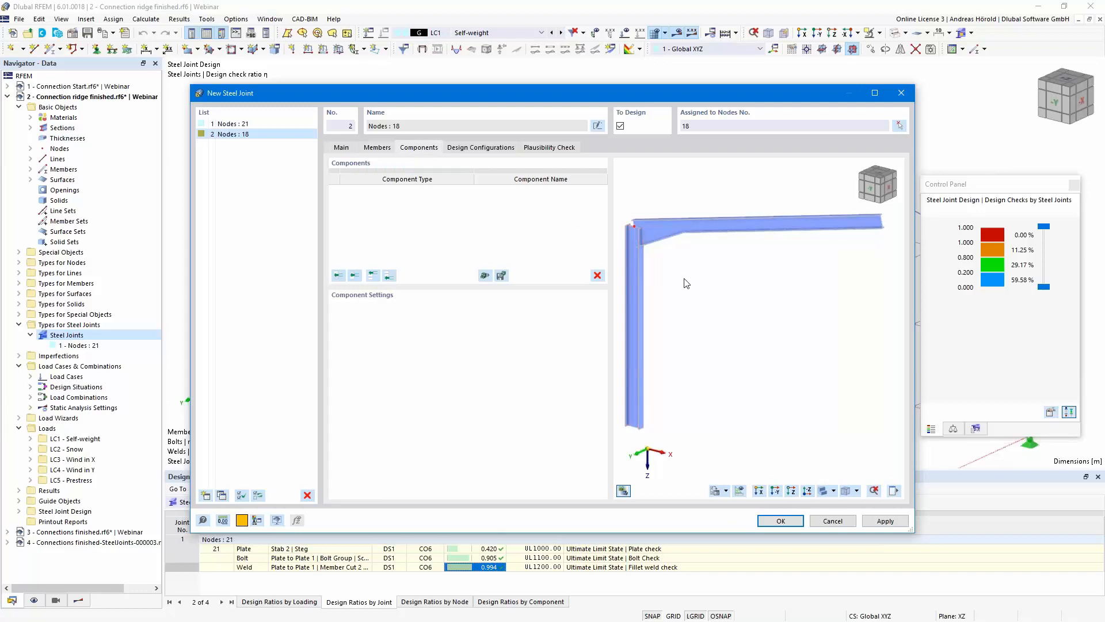
pyautogui.scroll(3, 752, 334)
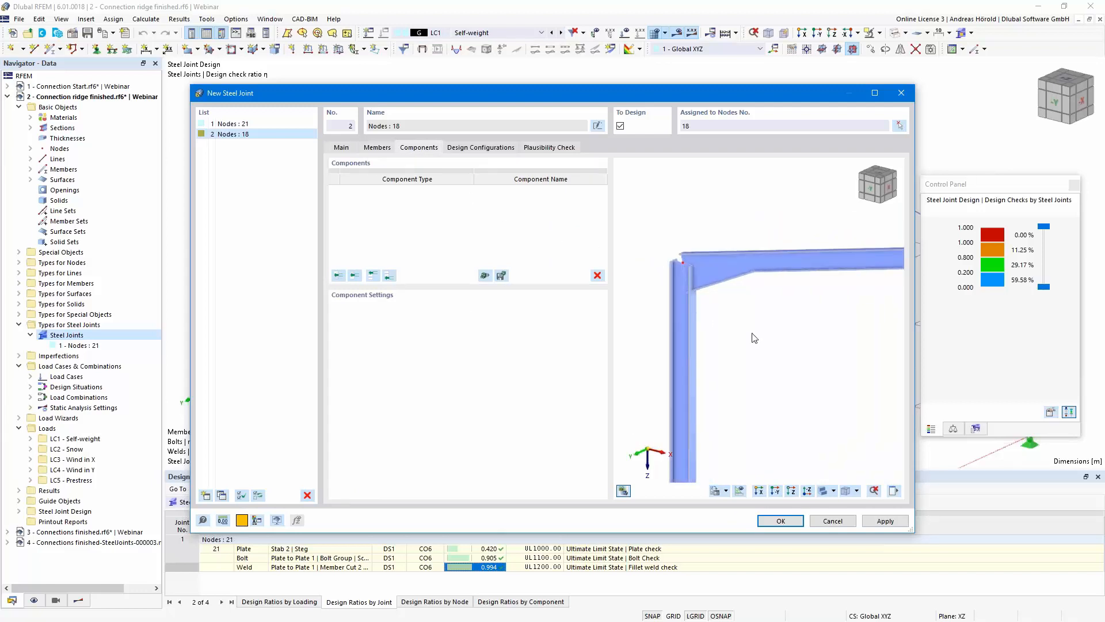
pyautogui.scroll(4, 752, 334)
pyautogui.moveTo(753, 325); pyautogui.dragTo(820, 398, button='middle')
pyautogui.scroll(-1, 821, 398)
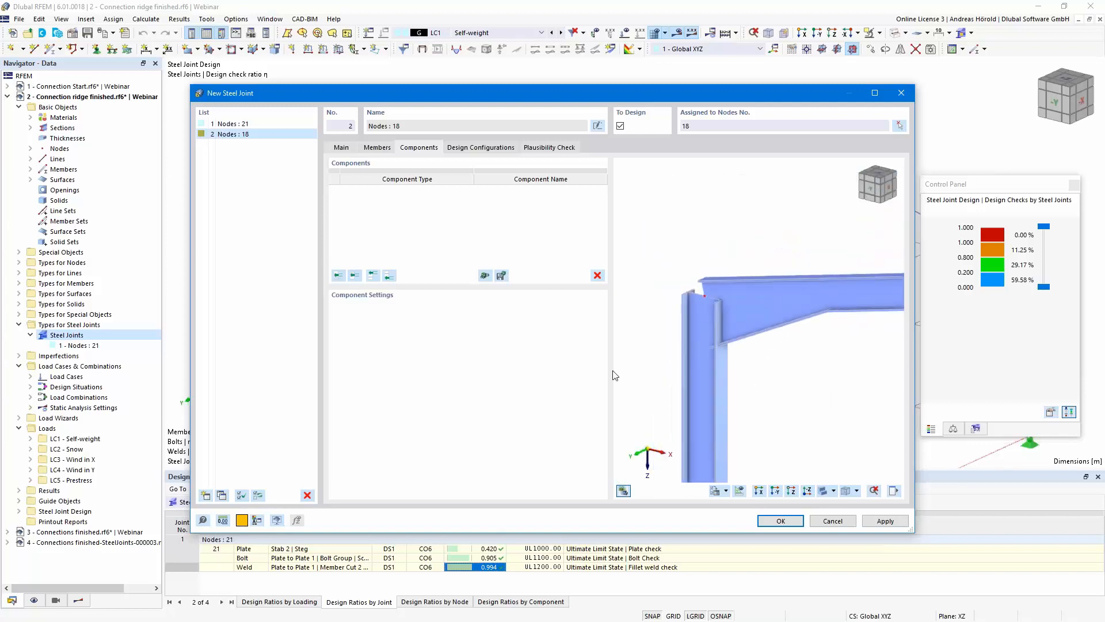
pyautogui.click(388, 277)
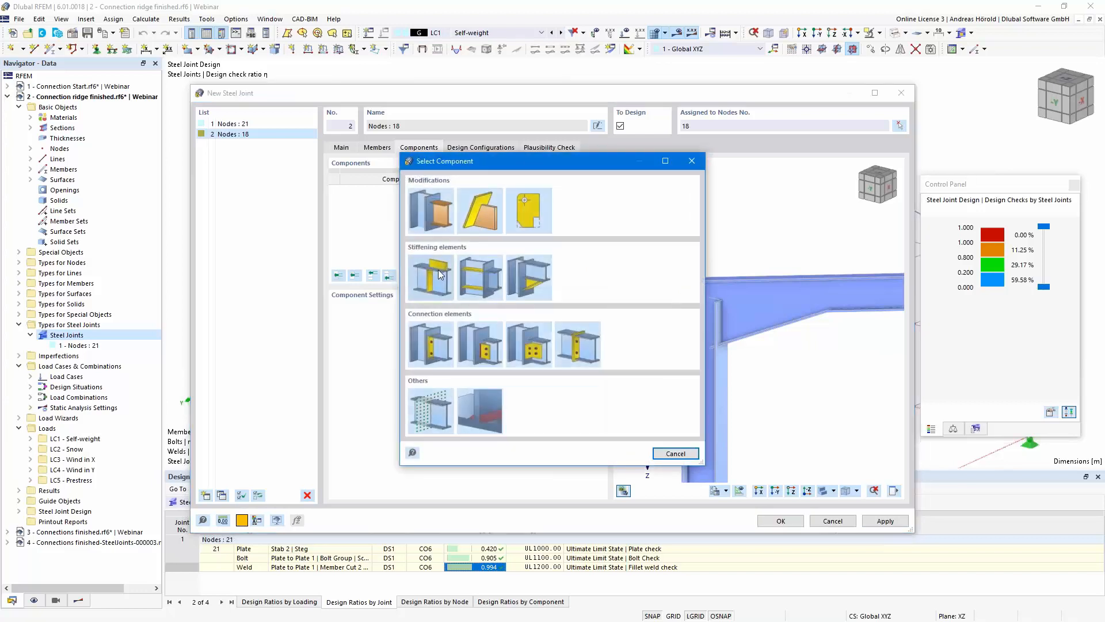
pyautogui.click(429, 200)
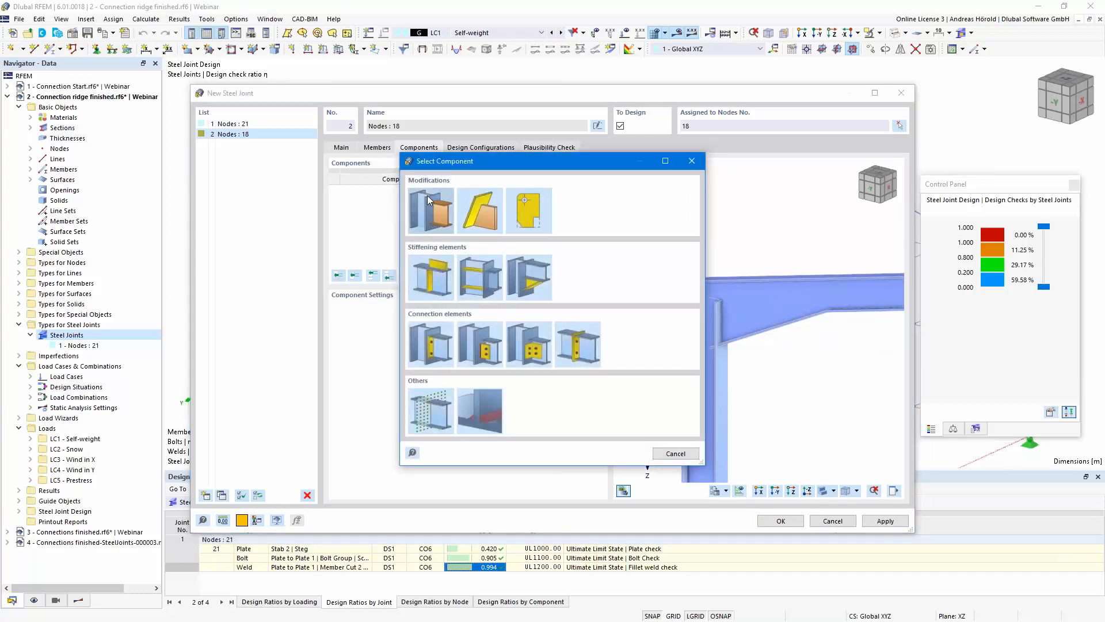
pyautogui.click(776, 491)
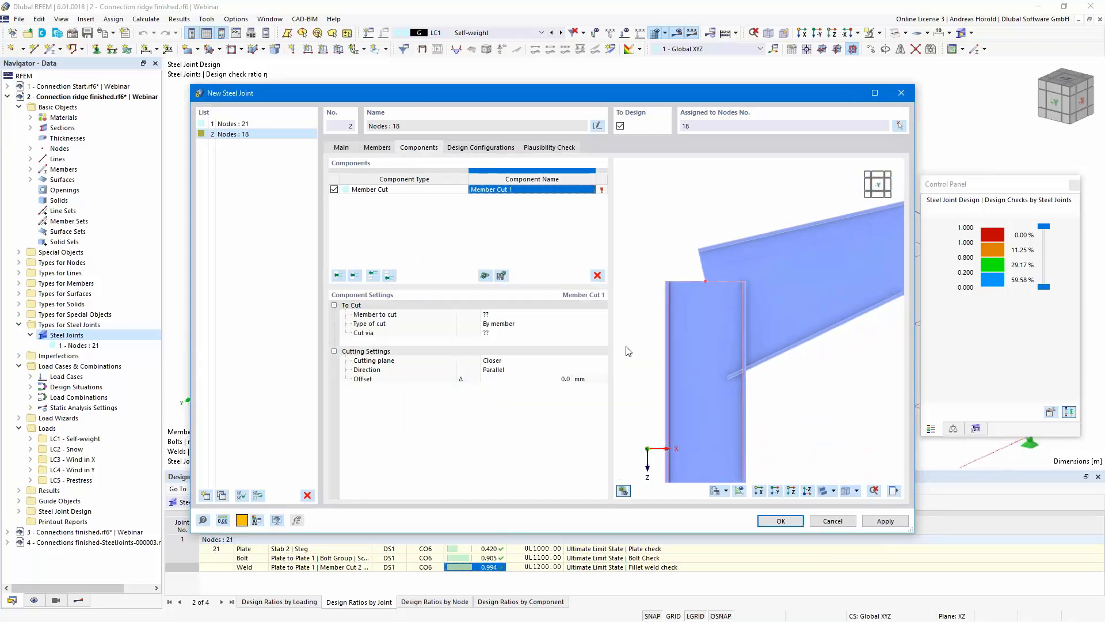
pyautogui.click(509, 315)
pyautogui.click(603, 314)
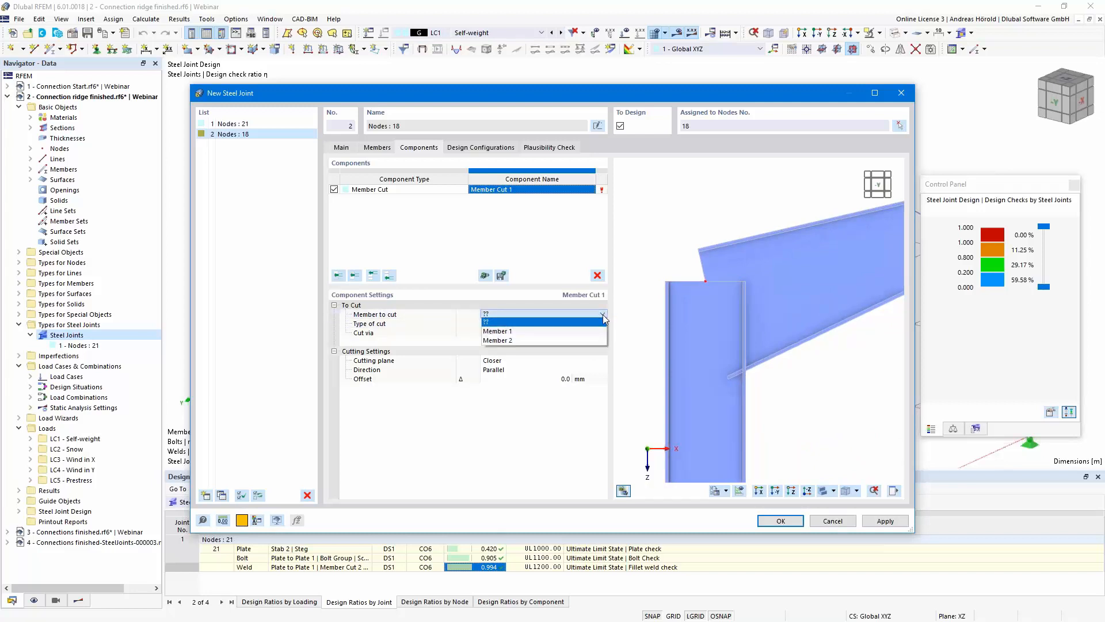
pyautogui.click(531, 341)
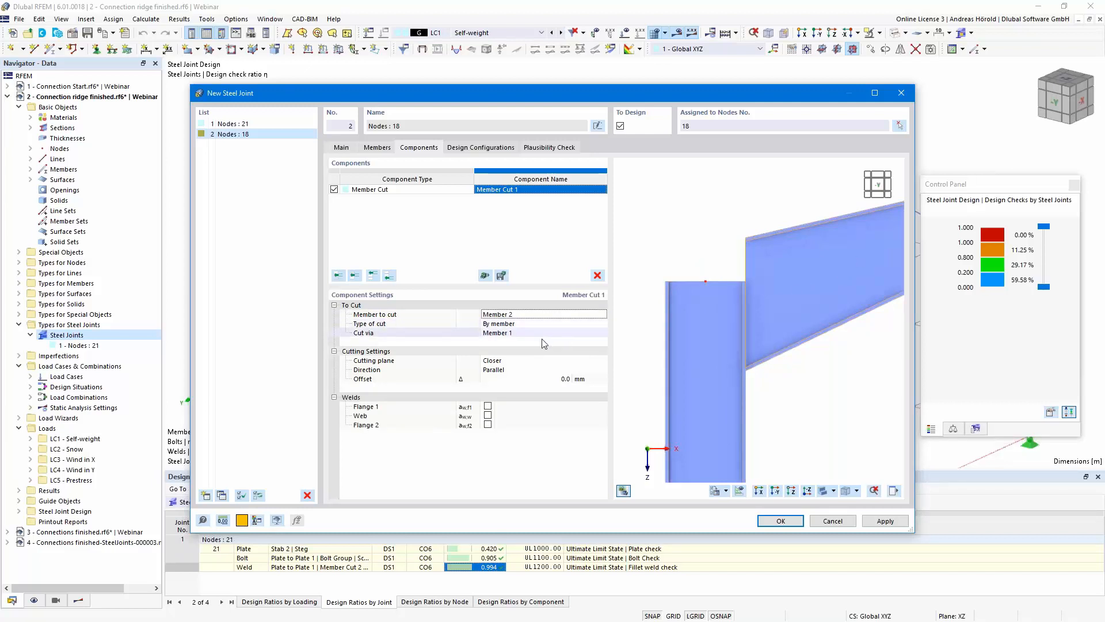
# Step: Keep the first cut's cutting plane at Closer and activate the welds on Flange 1, Web and Flange 2
pyautogui.click(525, 360)
pyautogui.click(603, 360)
pyautogui.click(605, 360)
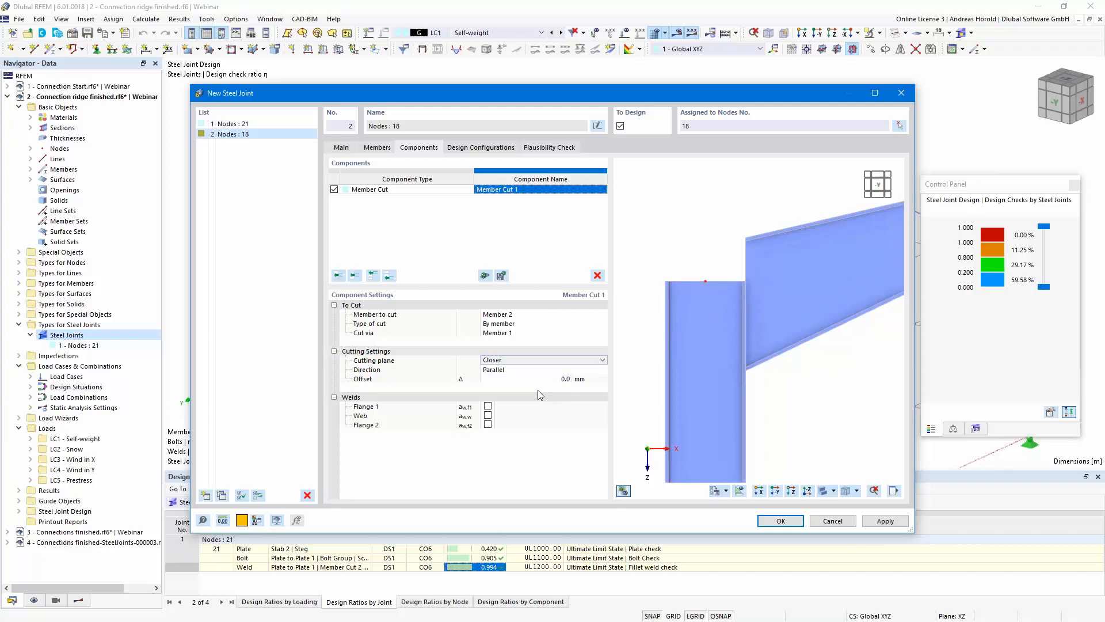
pyautogui.click(487, 407)
pyautogui.click(487, 415)
pyautogui.click(487, 425)
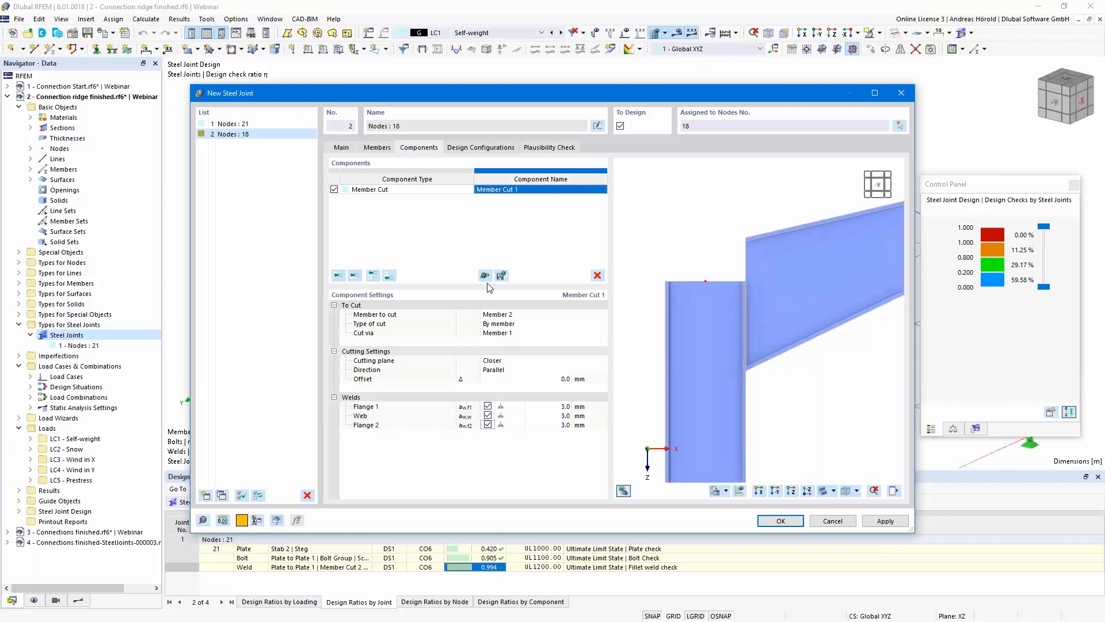
# Step: Add a second member cut that trims Member 1 by Member 2, with the cutting plane set to Farther
pyautogui.click(389, 277)
pyautogui.click(433, 218)
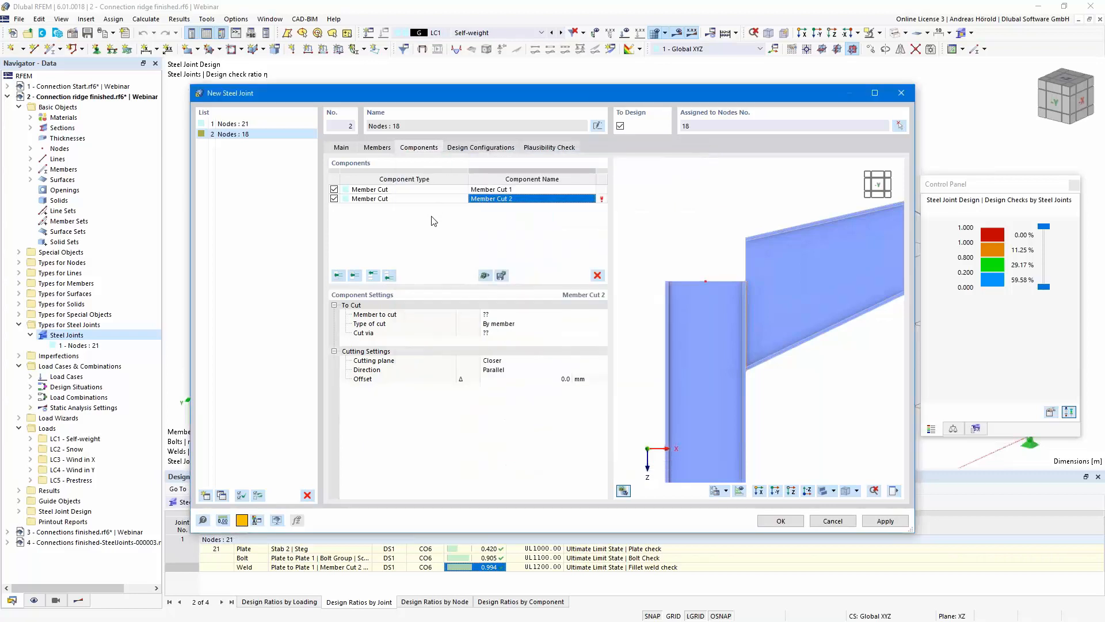
pyautogui.click(510, 315)
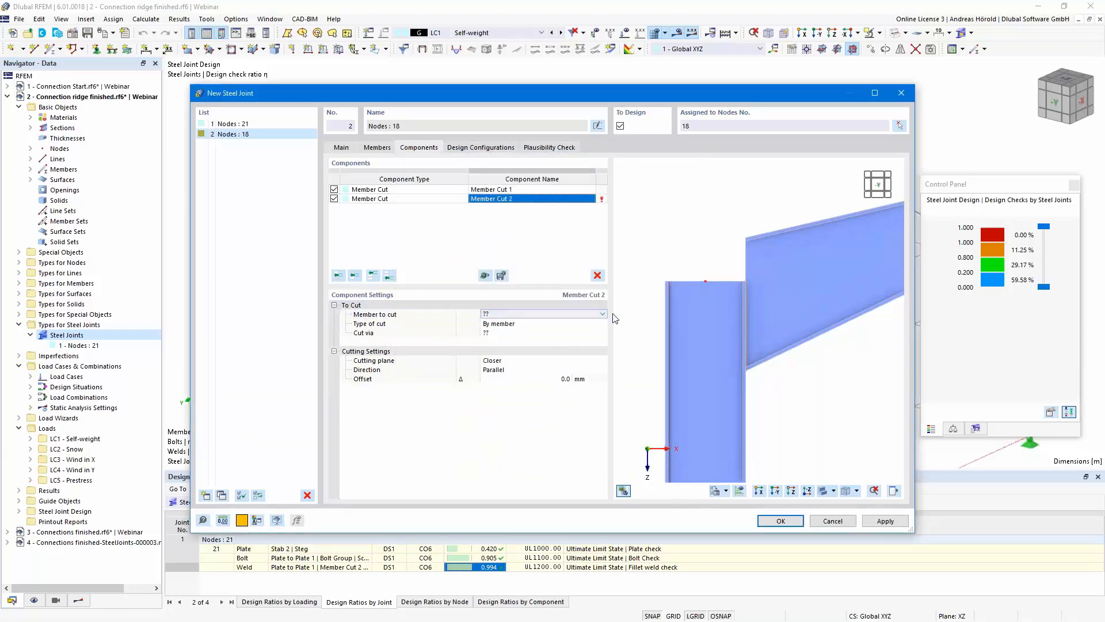
pyautogui.click(600, 313)
pyautogui.click(556, 332)
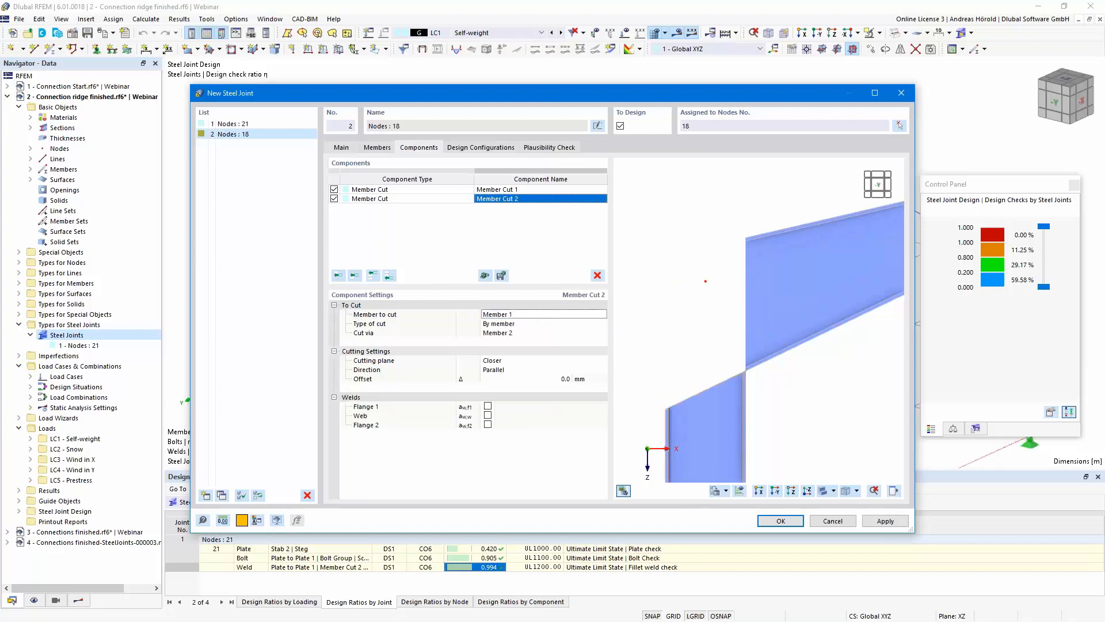
pyautogui.click(566, 363)
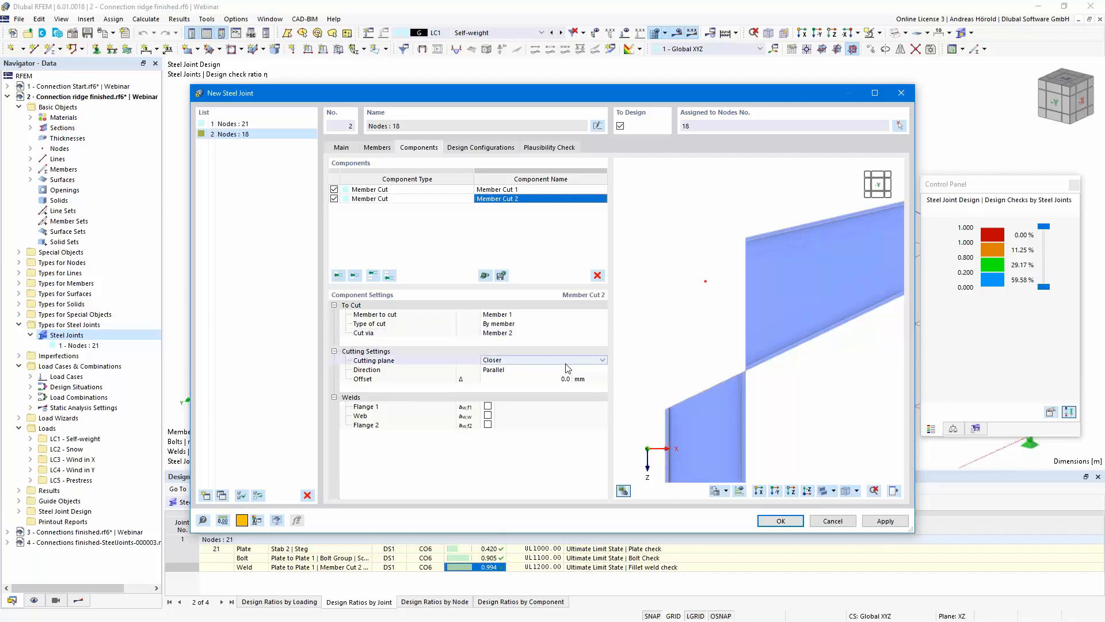
pyautogui.click(602, 360)
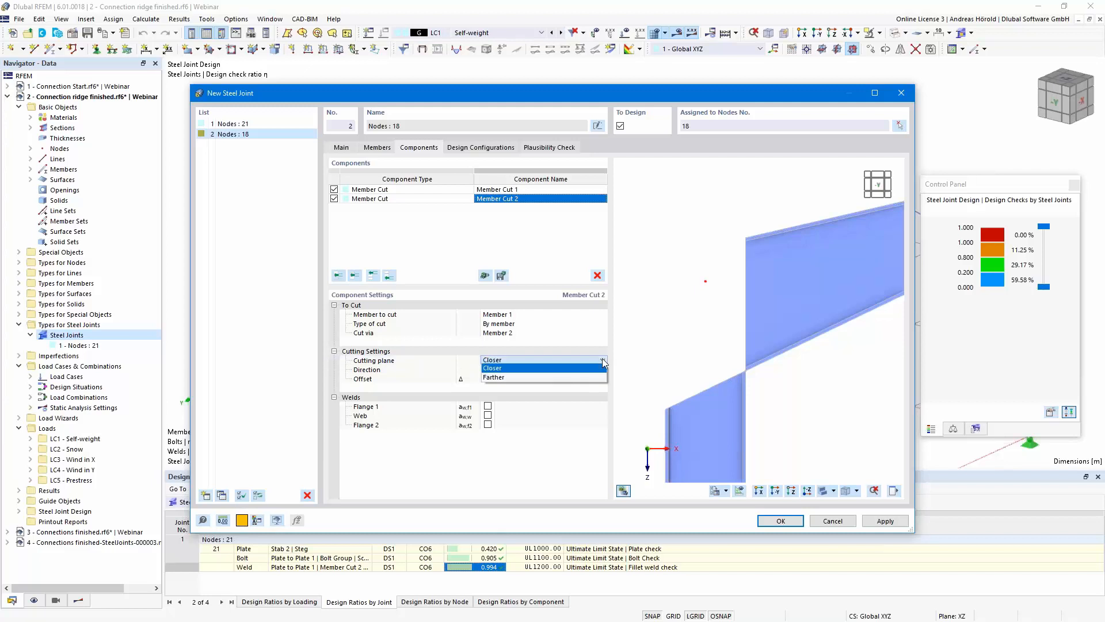
pyautogui.click(571, 376)
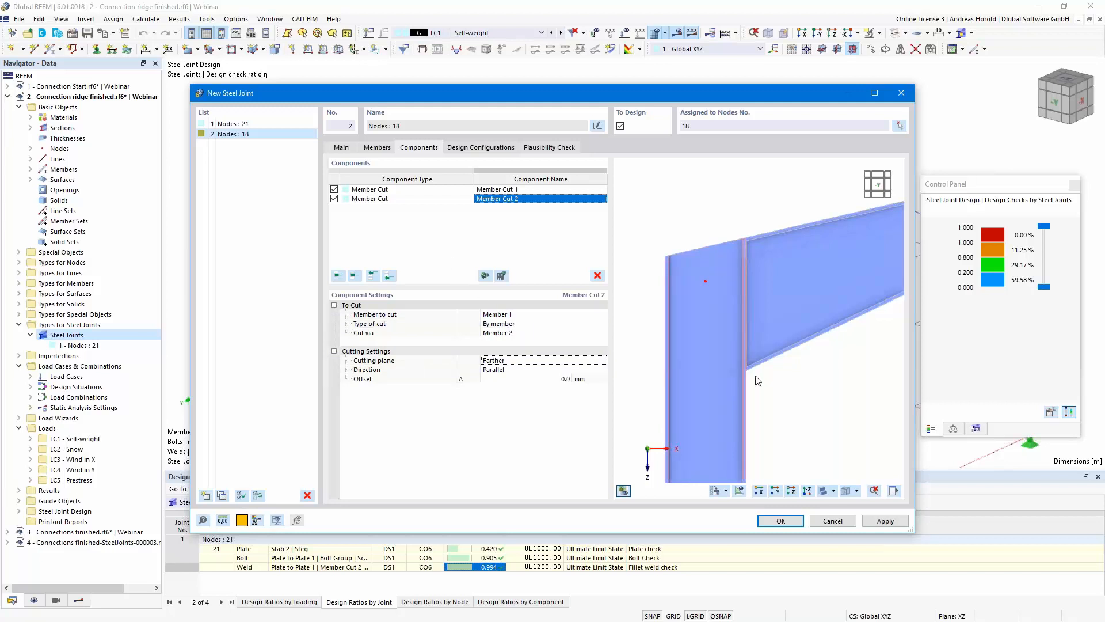
# Step: Add a stiffener component to Member 1 with Member 2 as the reference member
pyautogui.click(391, 276)
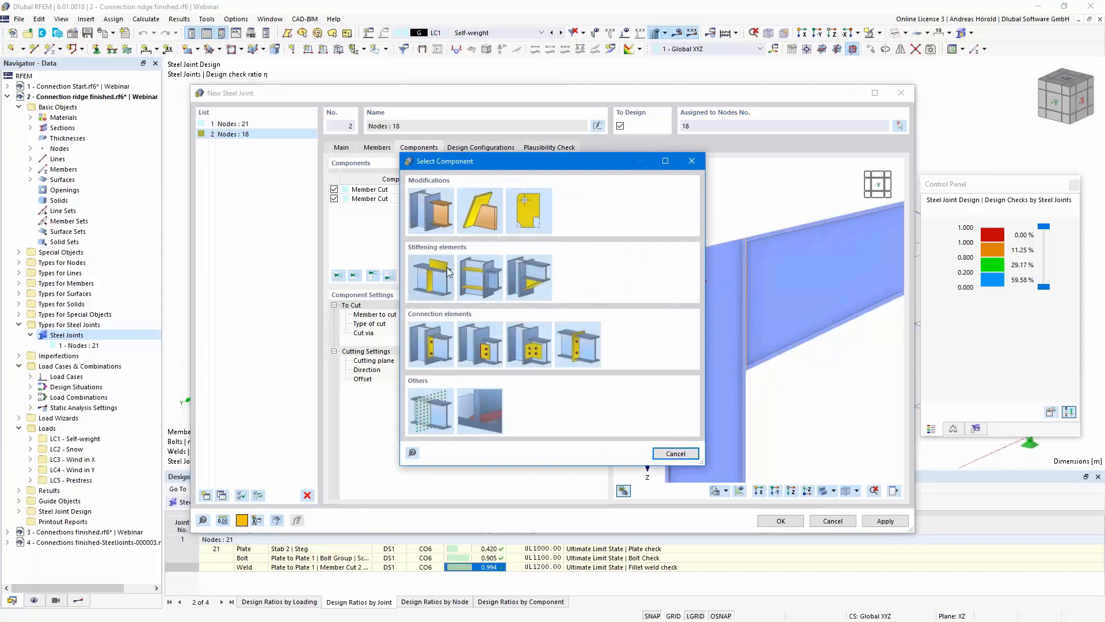
pyautogui.click(479, 277)
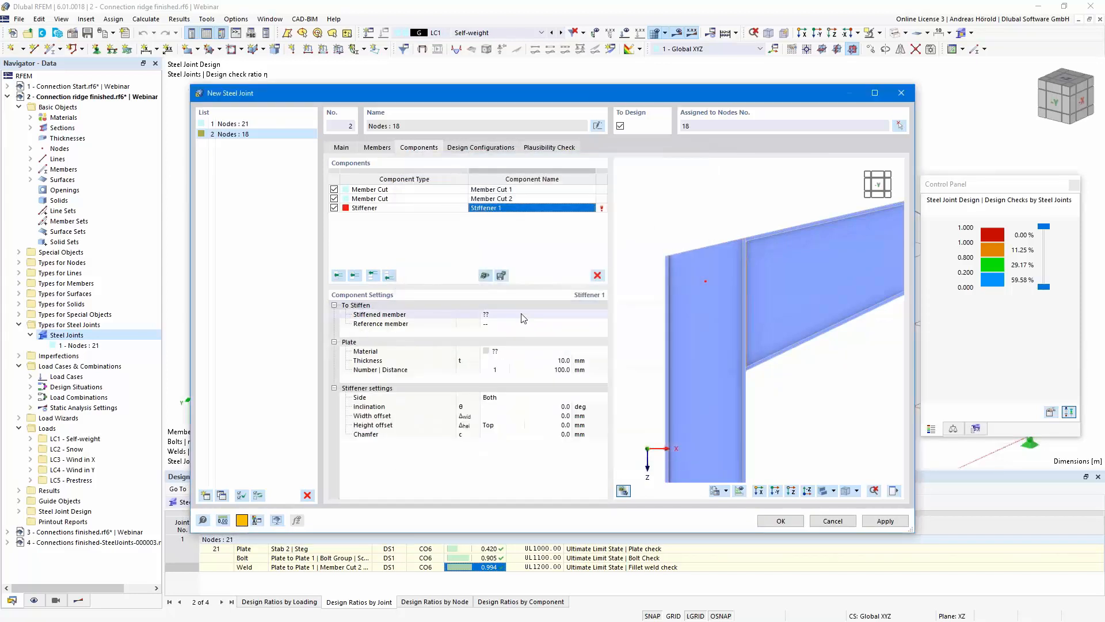
pyautogui.click(537, 314)
pyautogui.click(567, 314)
pyautogui.click(572, 332)
pyautogui.click(576, 324)
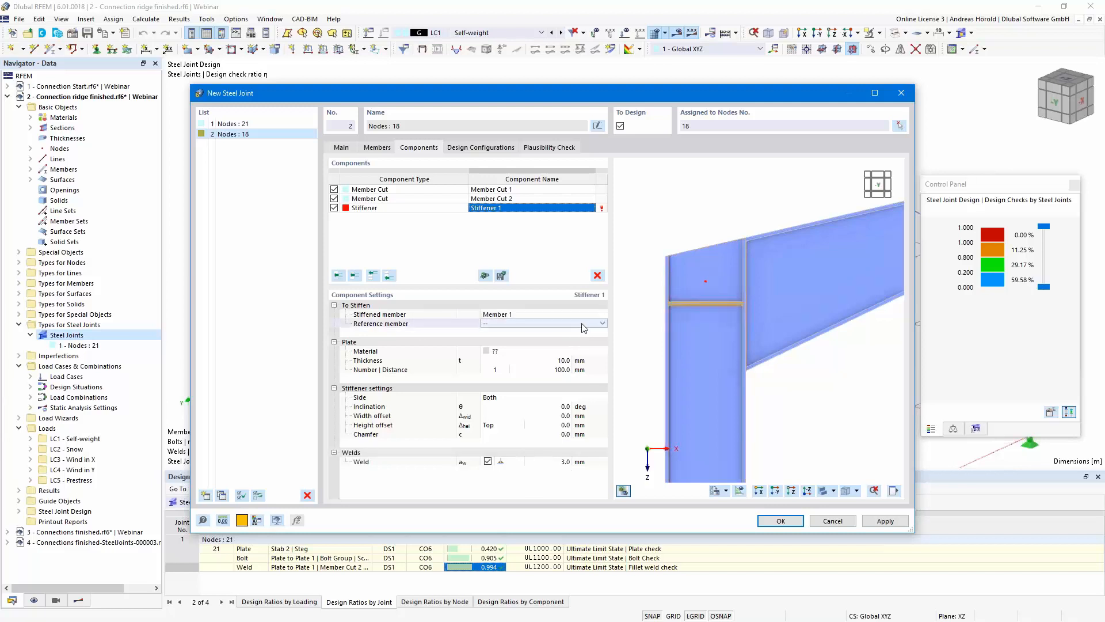
pyautogui.click(602, 324)
pyautogui.click(554, 333)
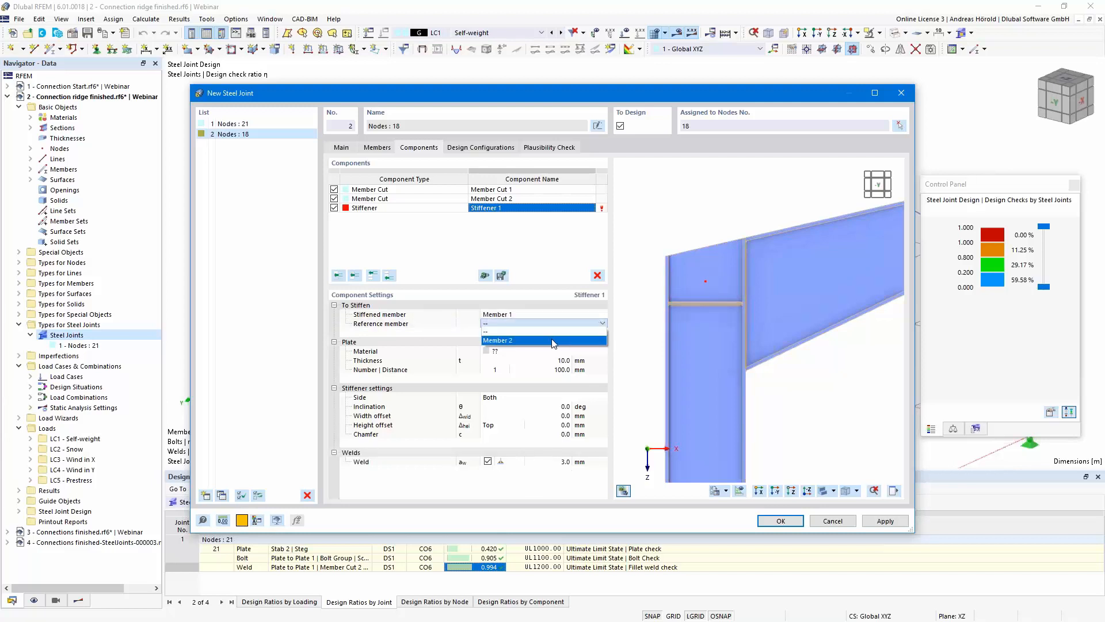
# Step: Assign material 2 - S355 to the stiffener plates and set their direction to Parallel
pyautogui.click(526, 350)
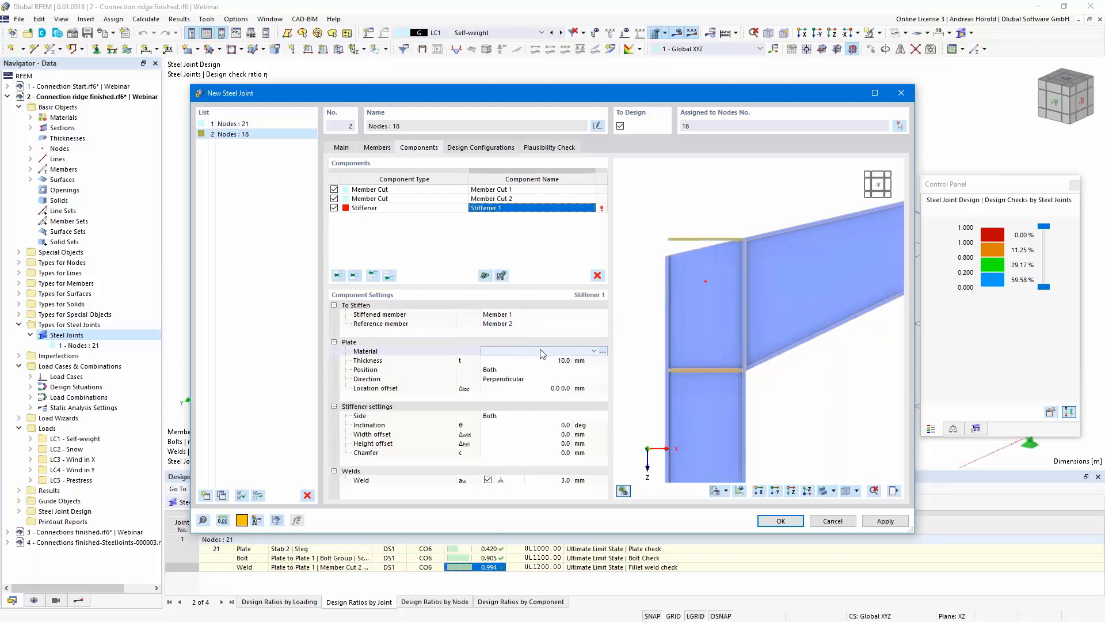
pyautogui.click(596, 352)
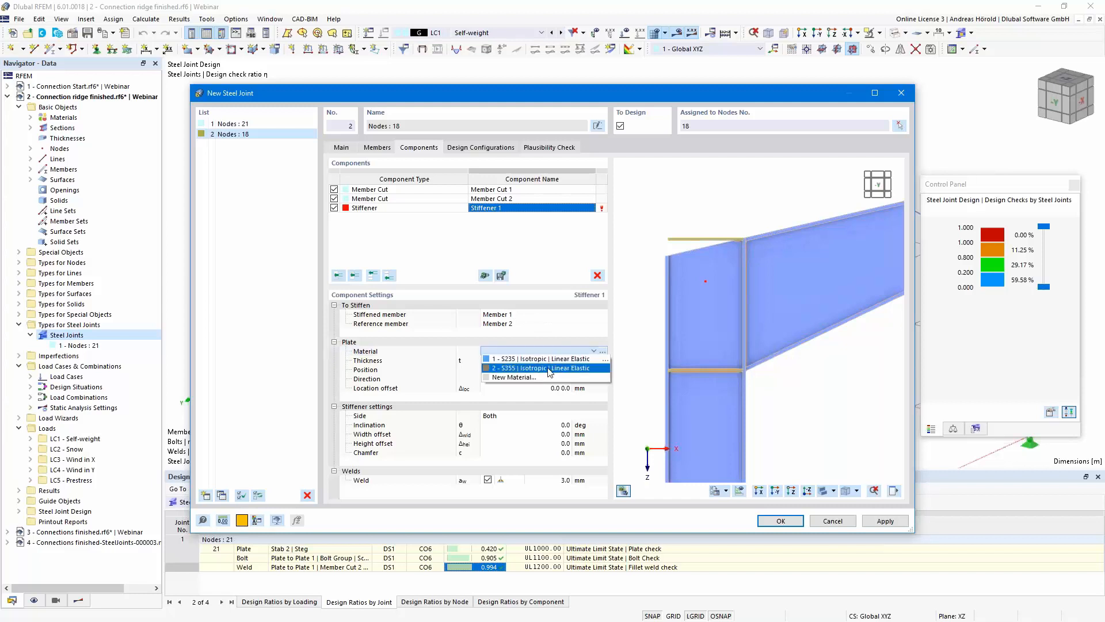
pyautogui.click(548, 368)
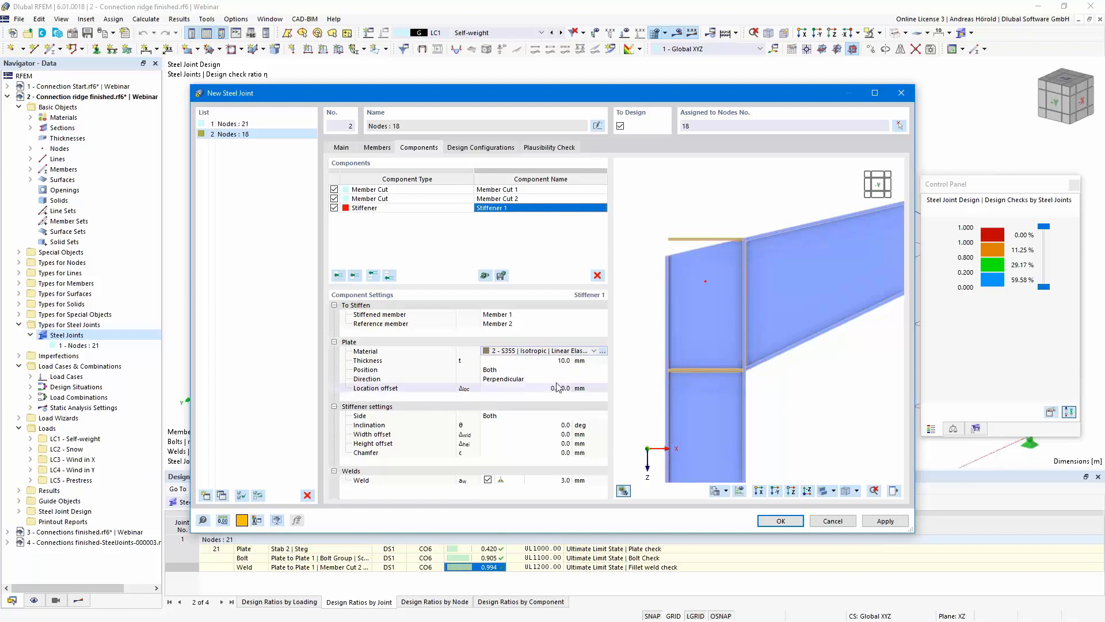
pyautogui.click(532, 379)
pyautogui.click(559, 381)
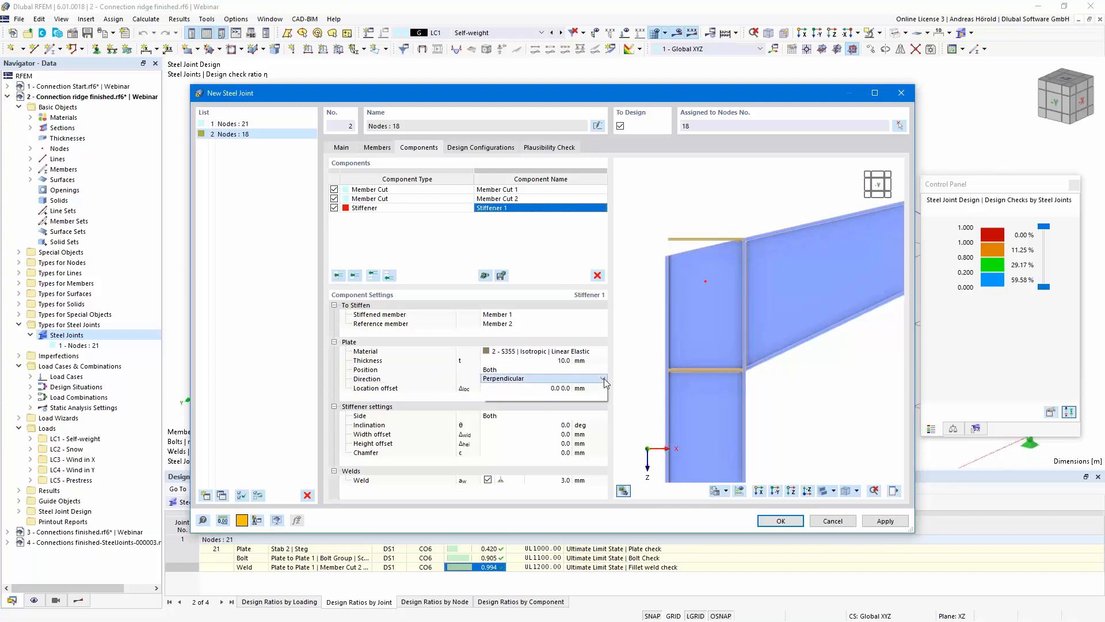
pyautogui.click(558, 395)
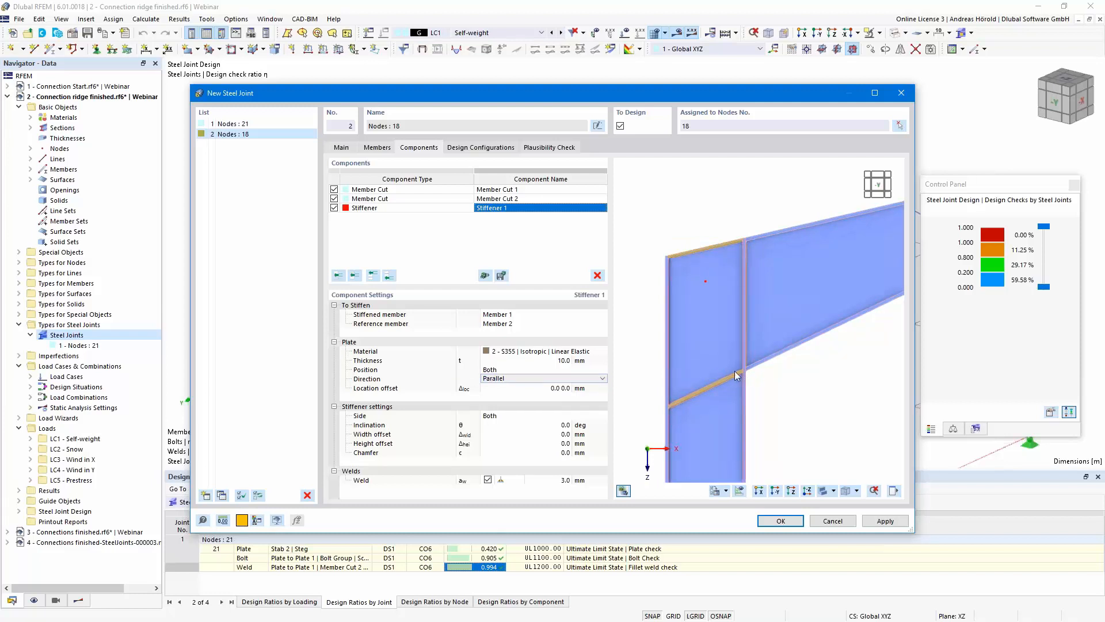
# Step: Set the plate position of the first stiffener to Lower
pyautogui.click(575, 369)
pyautogui.click(603, 368)
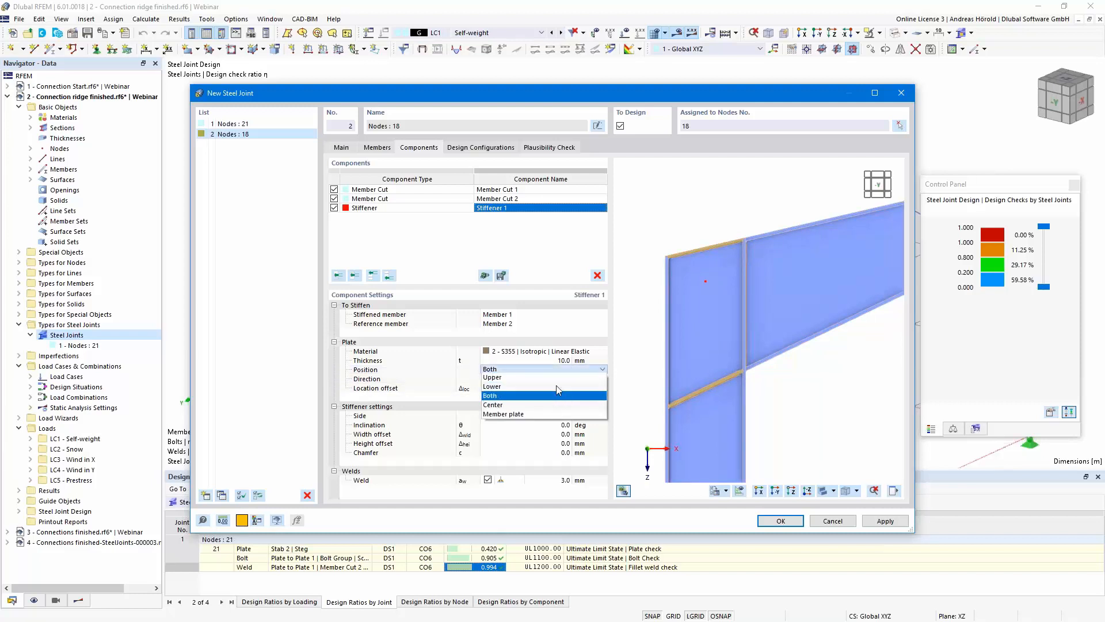
pyautogui.click(557, 388)
pyautogui.press('Down')
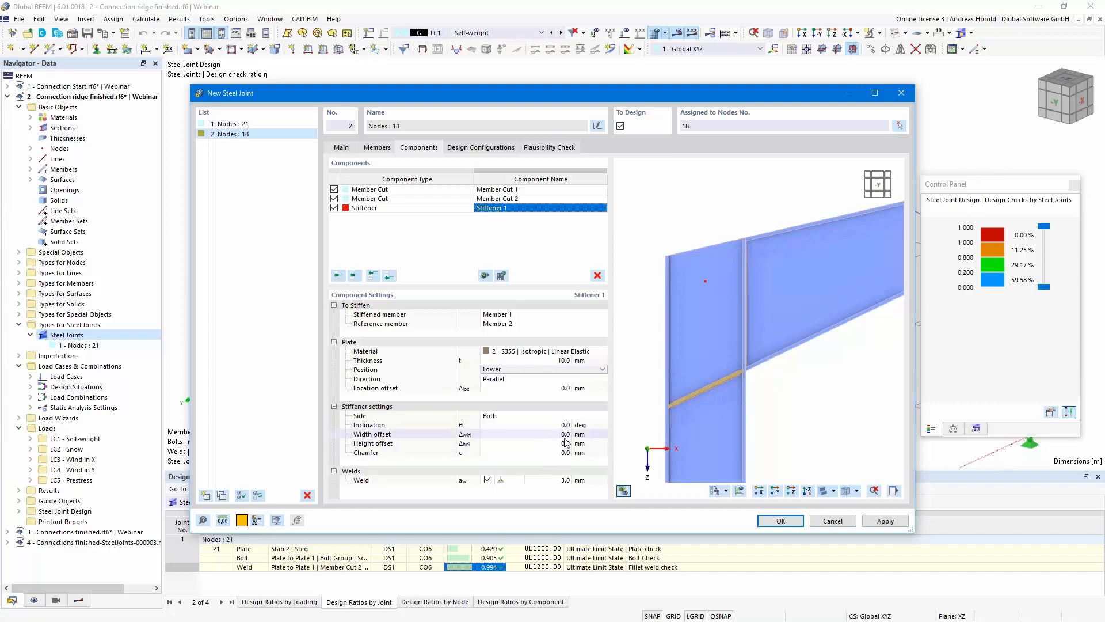
# Step: Add a second stiffener component to Member 1 with Member 2 as the reference member
pyautogui.click(389, 276)
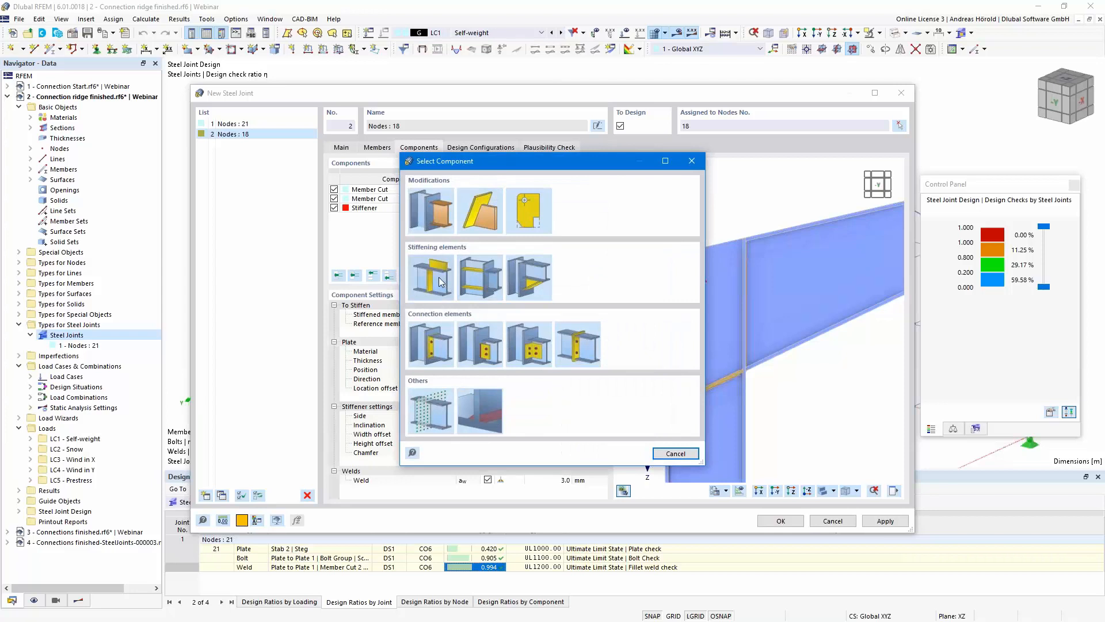
pyautogui.doubleClick(485, 283)
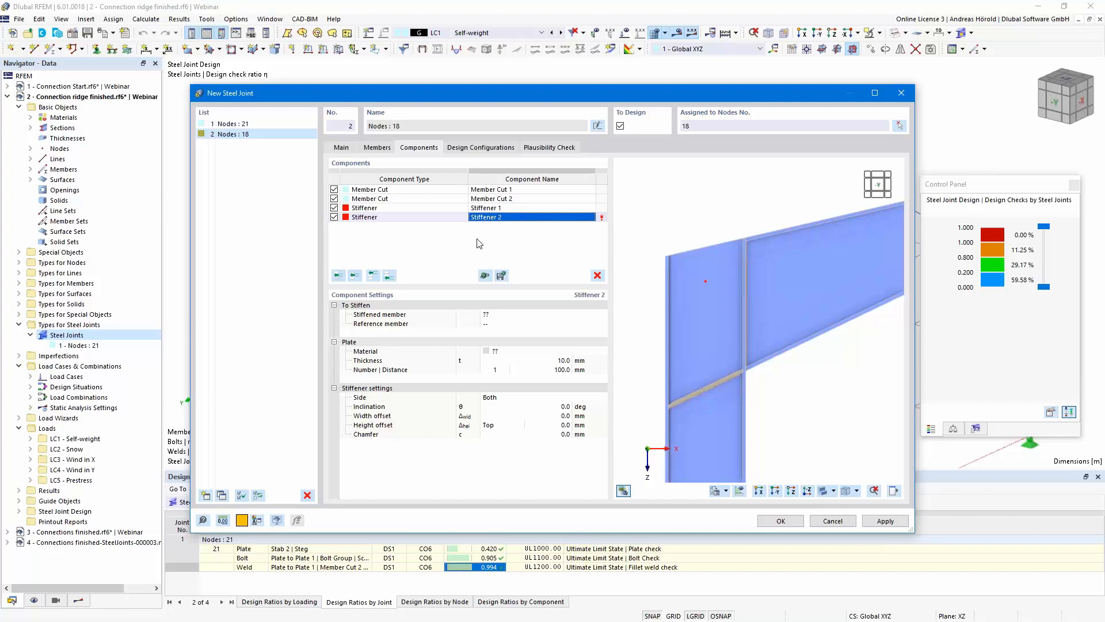
pyautogui.click(526, 316)
pyautogui.click(596, 315)
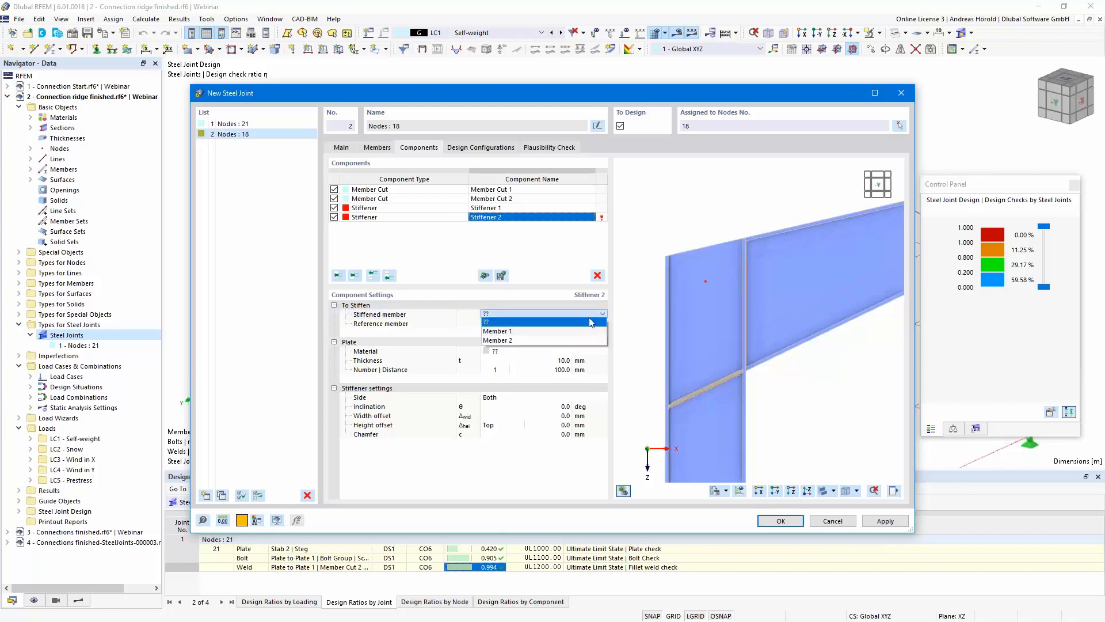
pyautogui.click(578, 331)
pyautogui.click(566, 324)
pyautogui.click(600, 324)
pyautogui.click(553, 332)
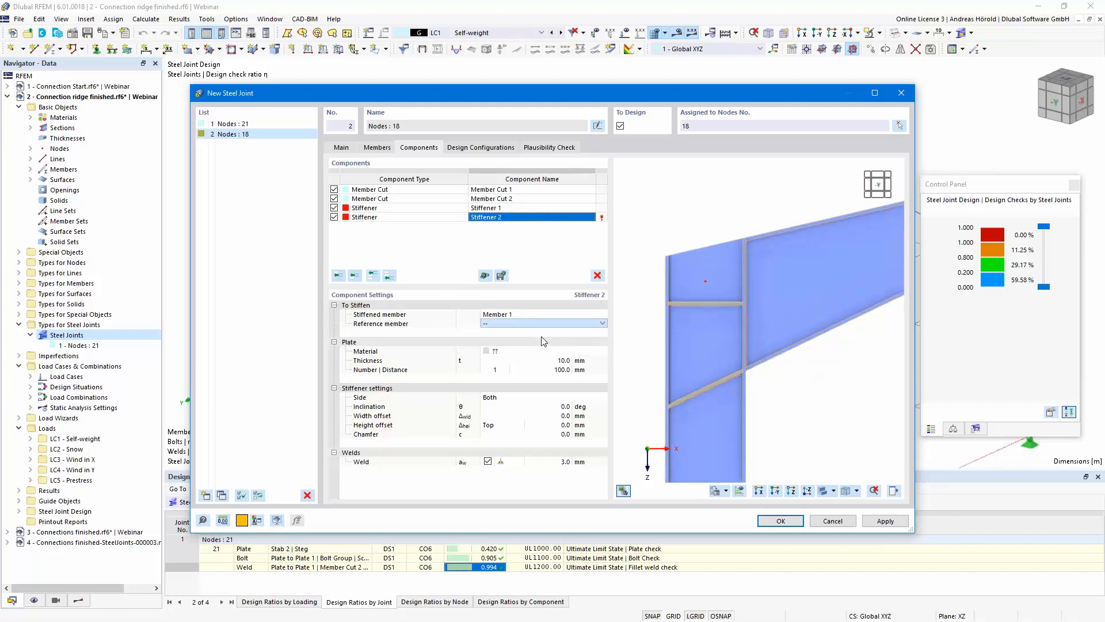
# Step: Assign material 2 - S355 to the second stiffener and set its plate position to Upper
pyautogui.click(524, 351)
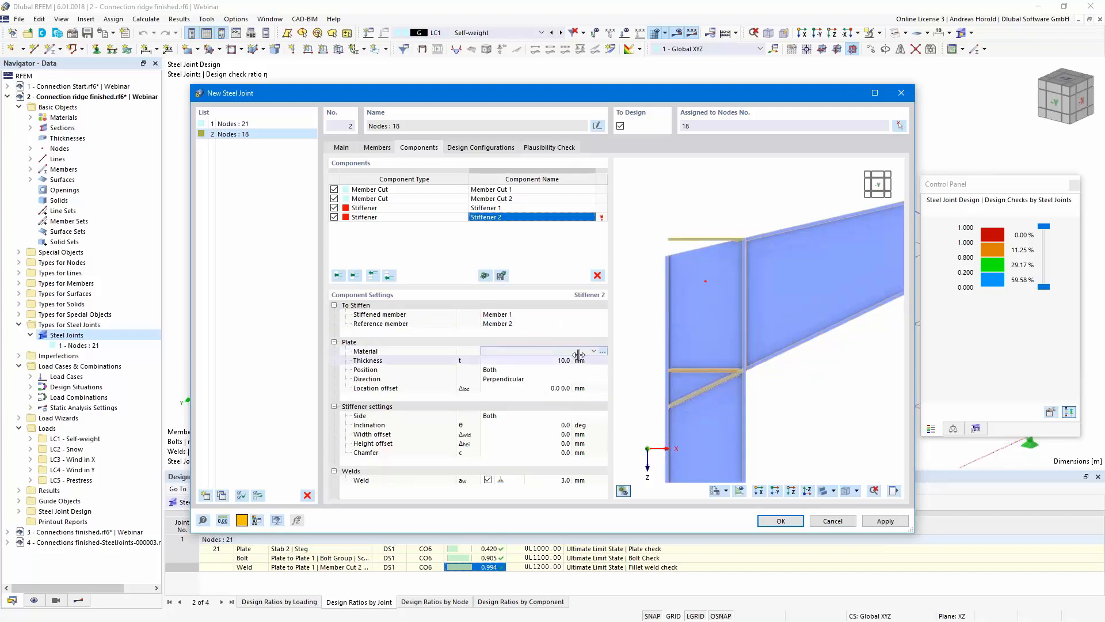
pyautogui.click(580, 351)
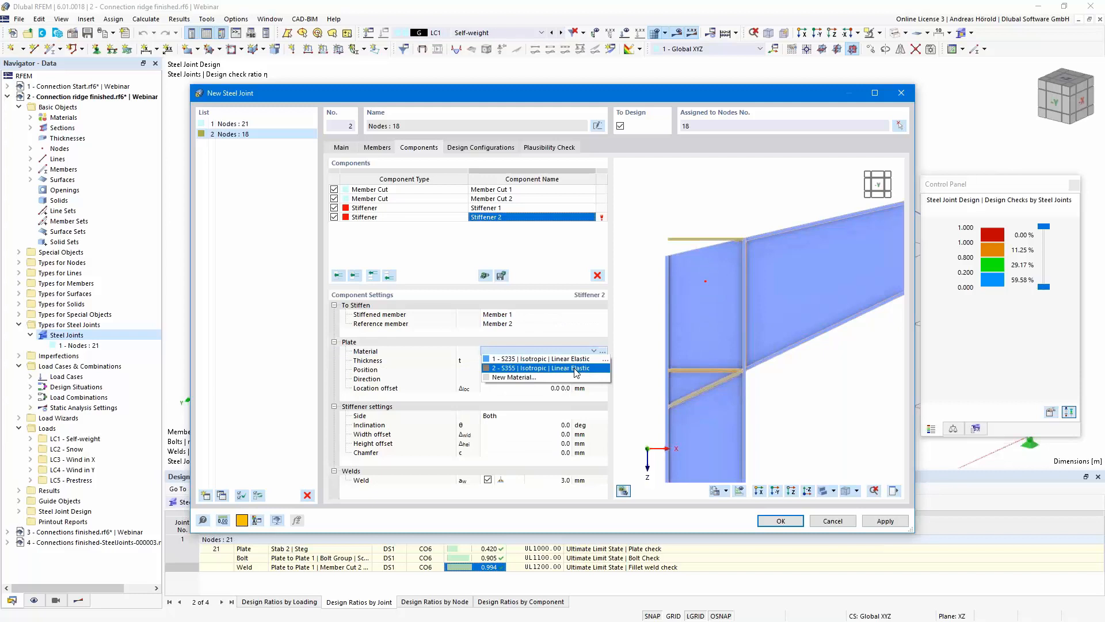
pyautogui.click(577, 368)
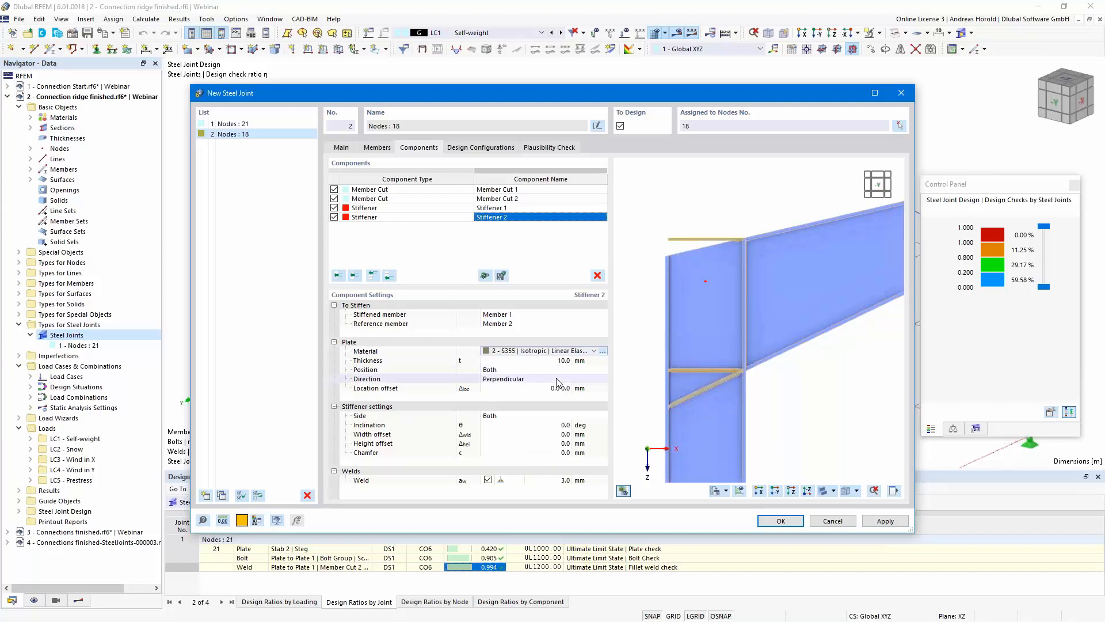
pyautogui.click(525, 373)
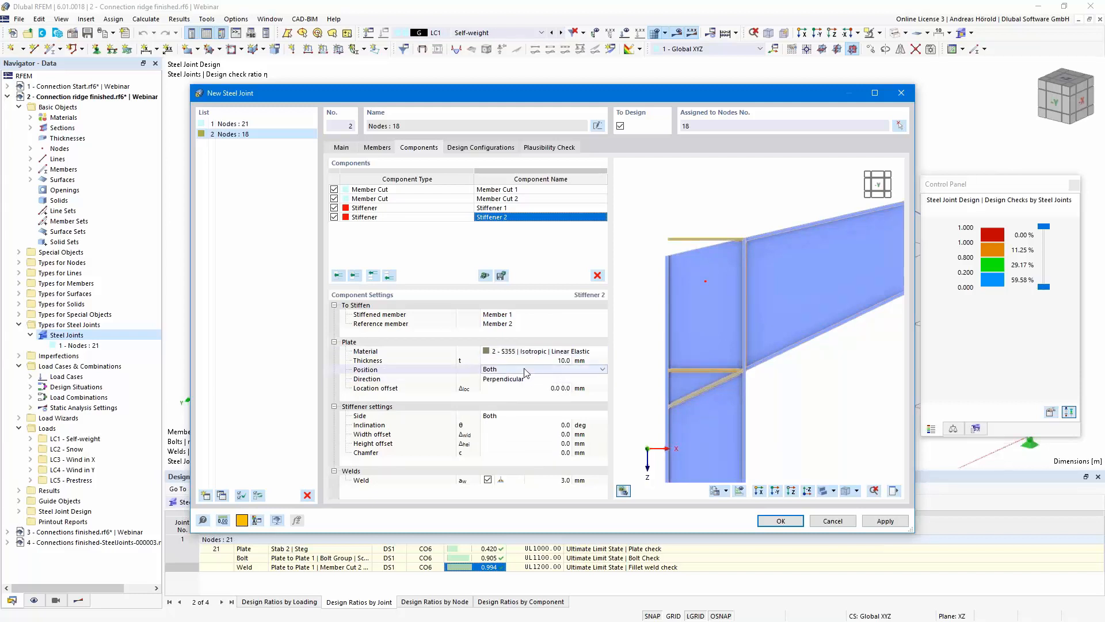
pyautogui.click(602, 371)
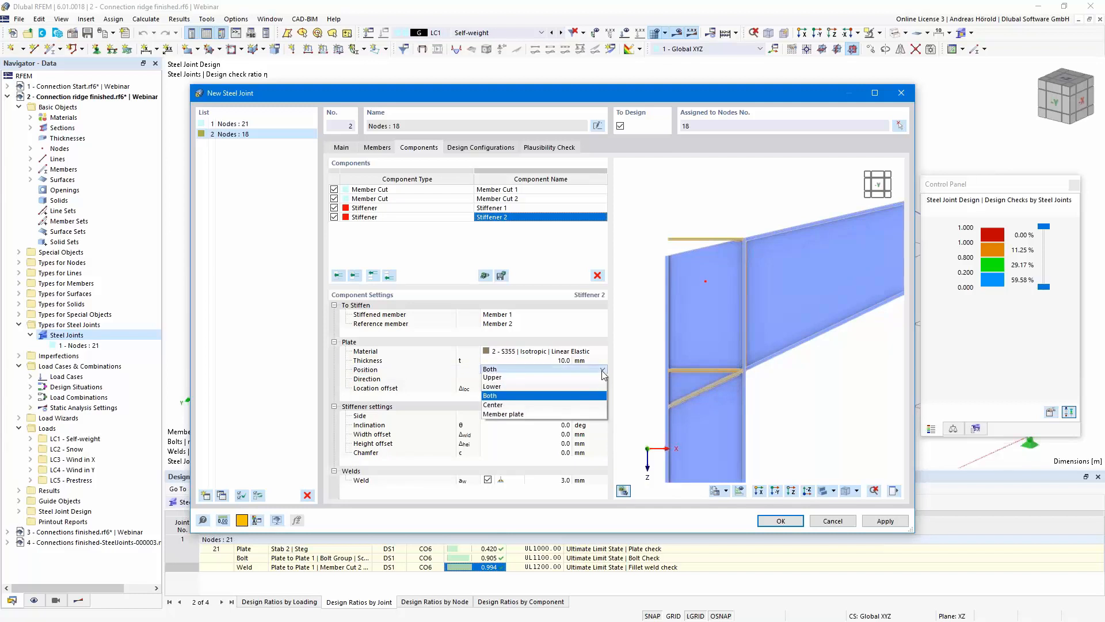
pyautogui.click(520, 380)
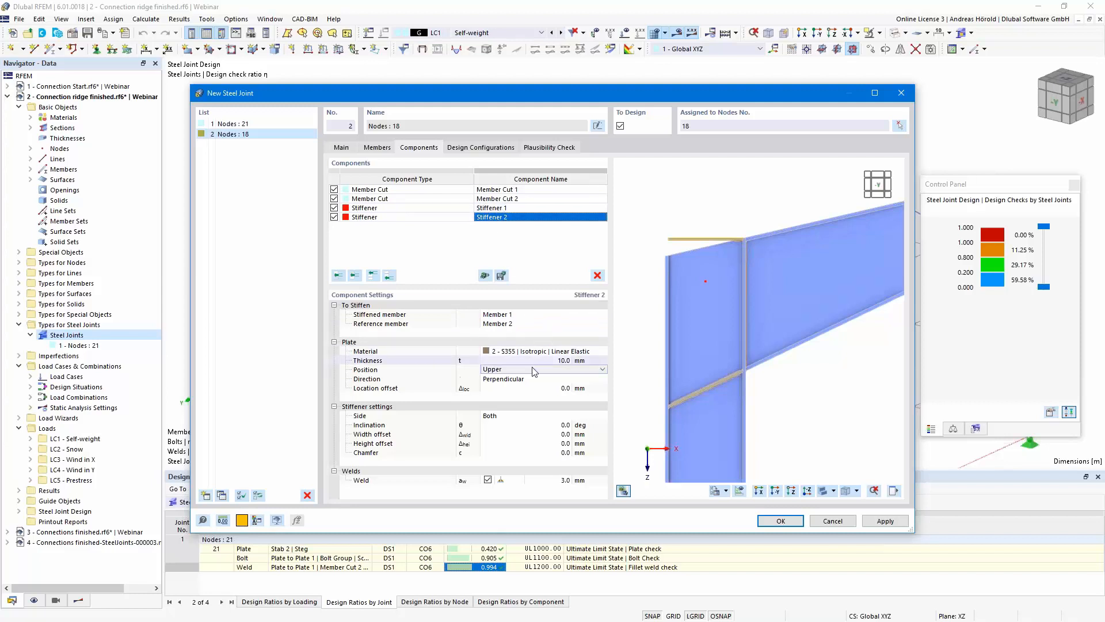
# Step: Set the second stiffener's direction to Parallel and its weld size to 4 mm
pyautogui.click(575, 381)
pyautogui.click(603, 379)
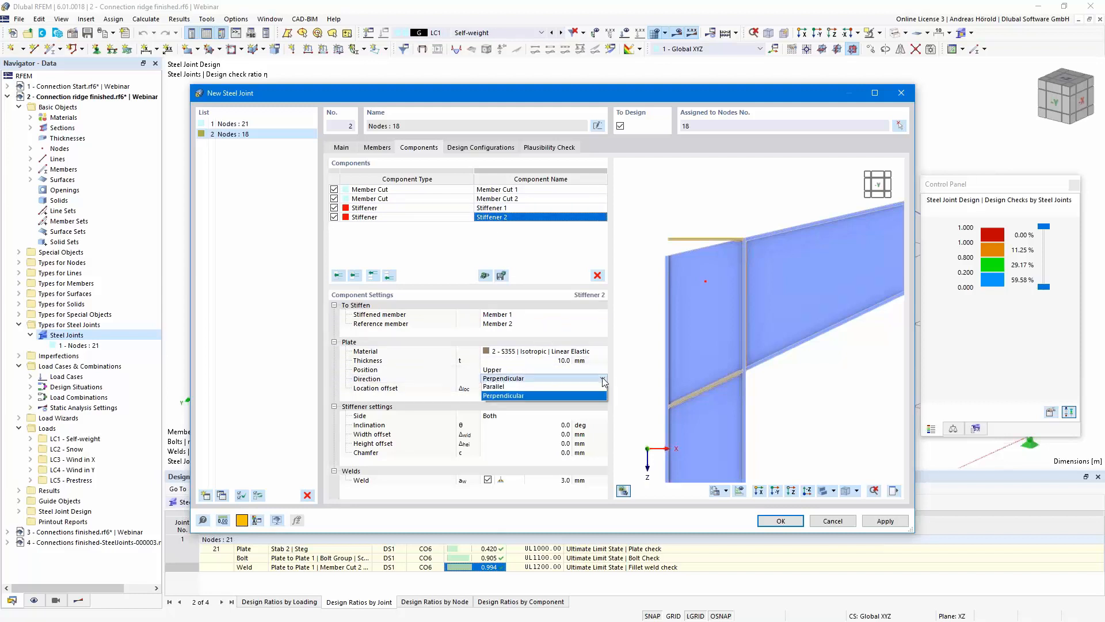
pyautogui.click(563, 386)
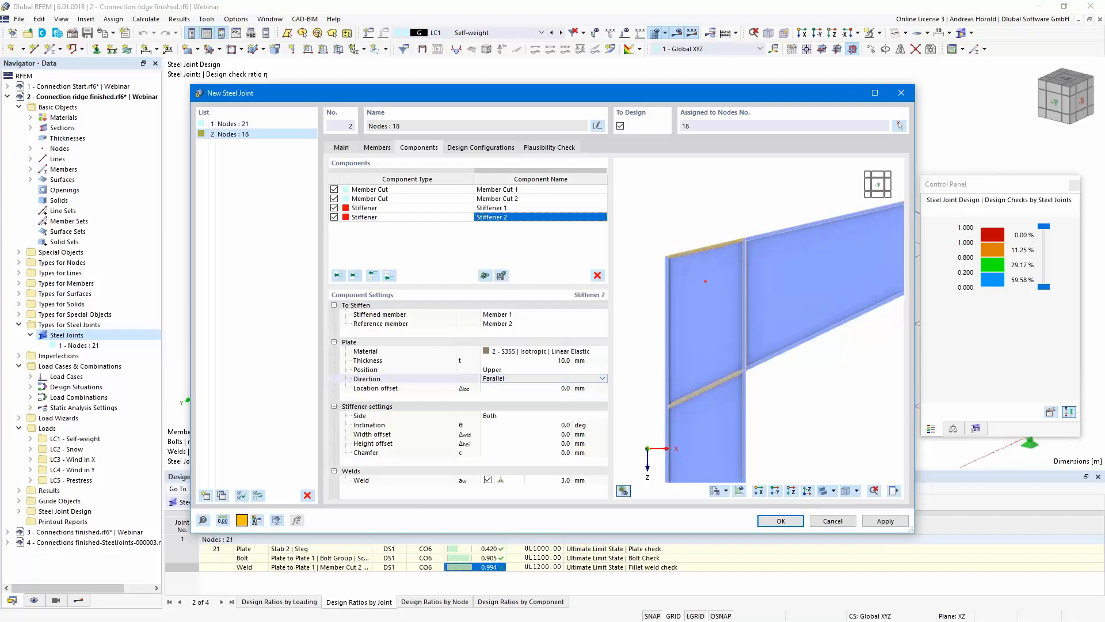
pyautogui.click(560, 480)
pyautogui.write('4')
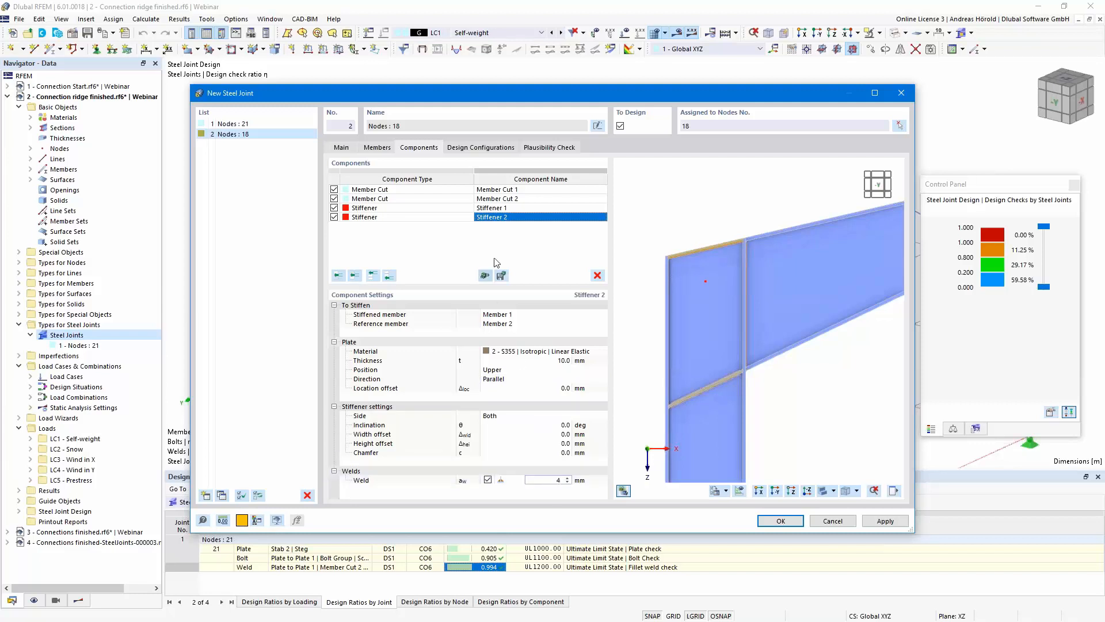
# Step: Change the direction of the first stiffener to Perpendicular
pyautogui.click(507, 208)
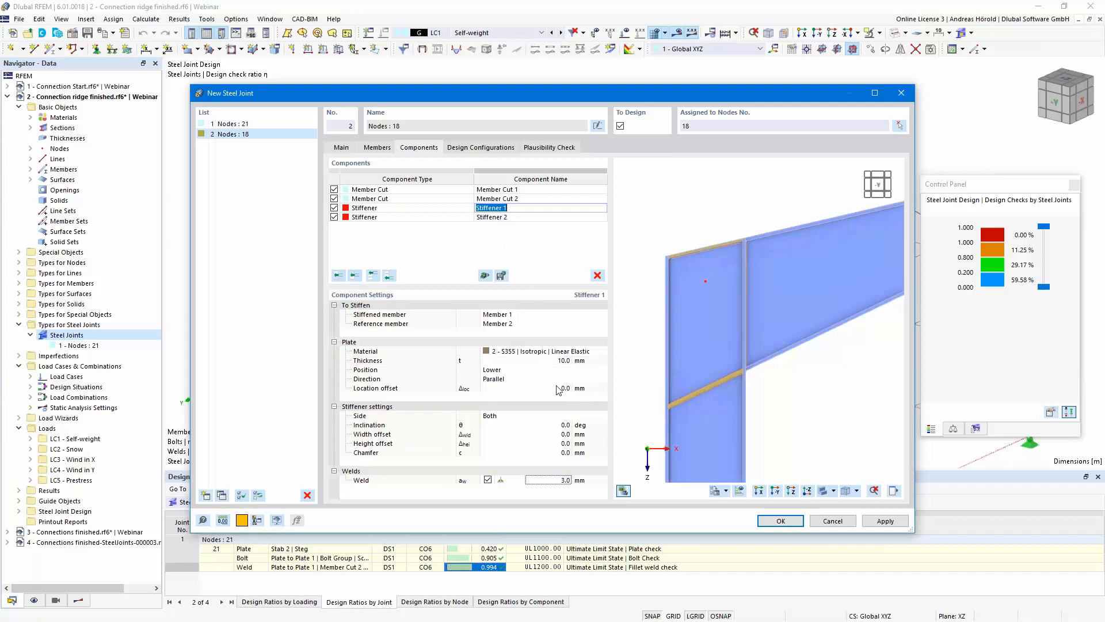
pyautogui.click(591, 378)
pyautogui.click(591, 380)
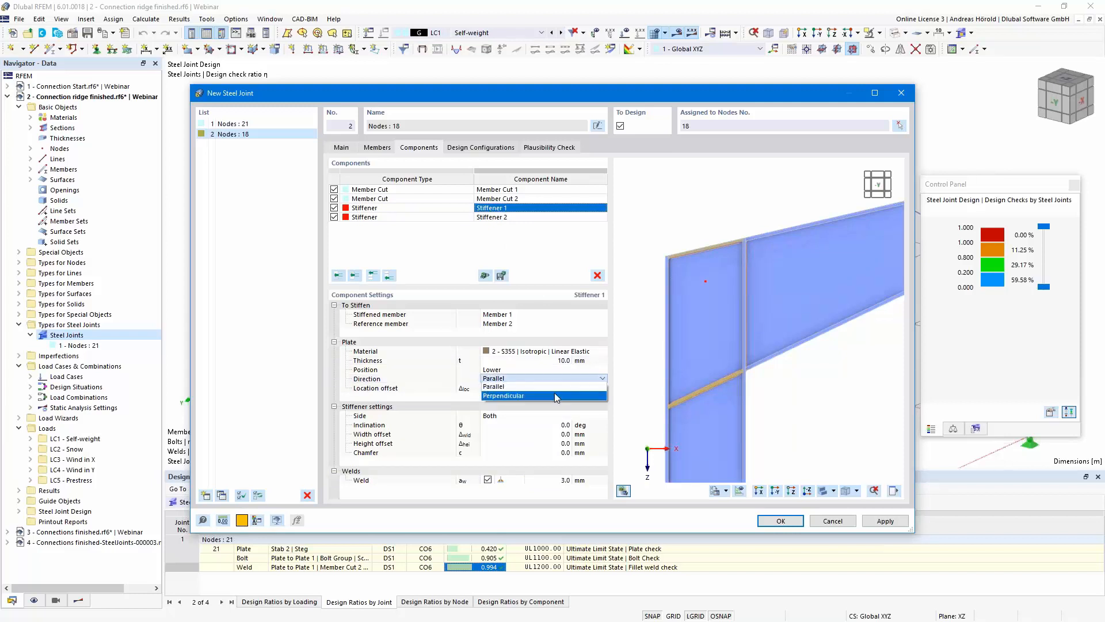
pyautogui.click(556, 399)
pyautogui.press('Down')
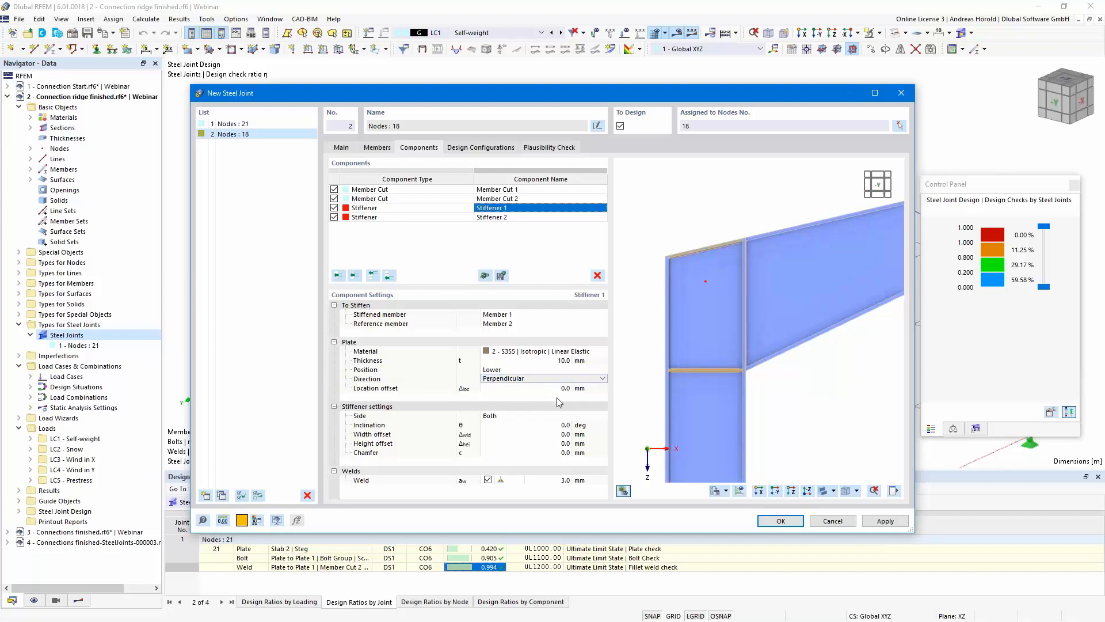
# Step: Delete both stiffeners and both member cuts so that the joint's component list is empty
pyautogui.click(512, 218)
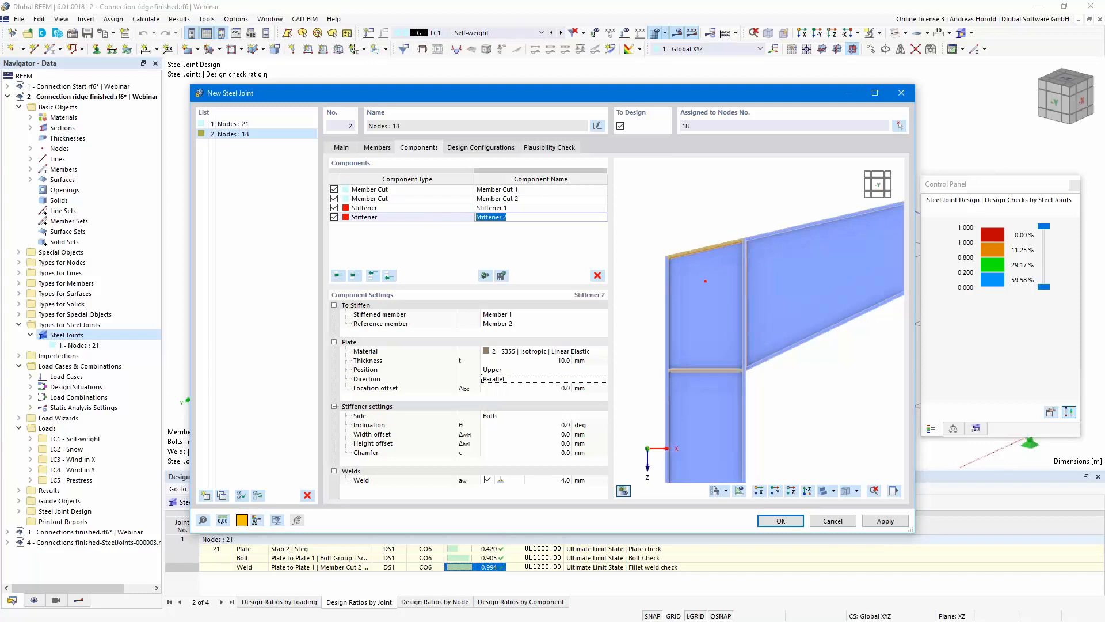
pyautogui.keyDown('ctrl'); pyautogui.moveTo(809, 432); pyautogui.dragTo(768, 421, button='middle'); pyautogui.keyUp('ctrl')
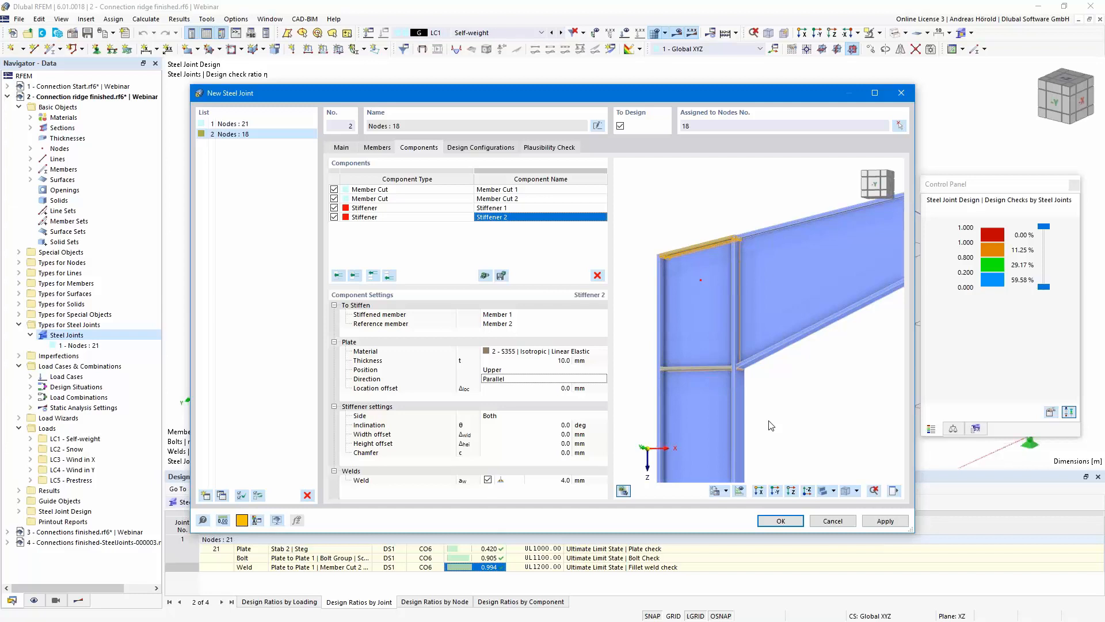
pyautogui.keyDown('ctrl'); pyautogui.moveTo(781, 412); pyautogui.dragTo(818, 400, button='middle'); pyautogui.keyUp('ctrl')
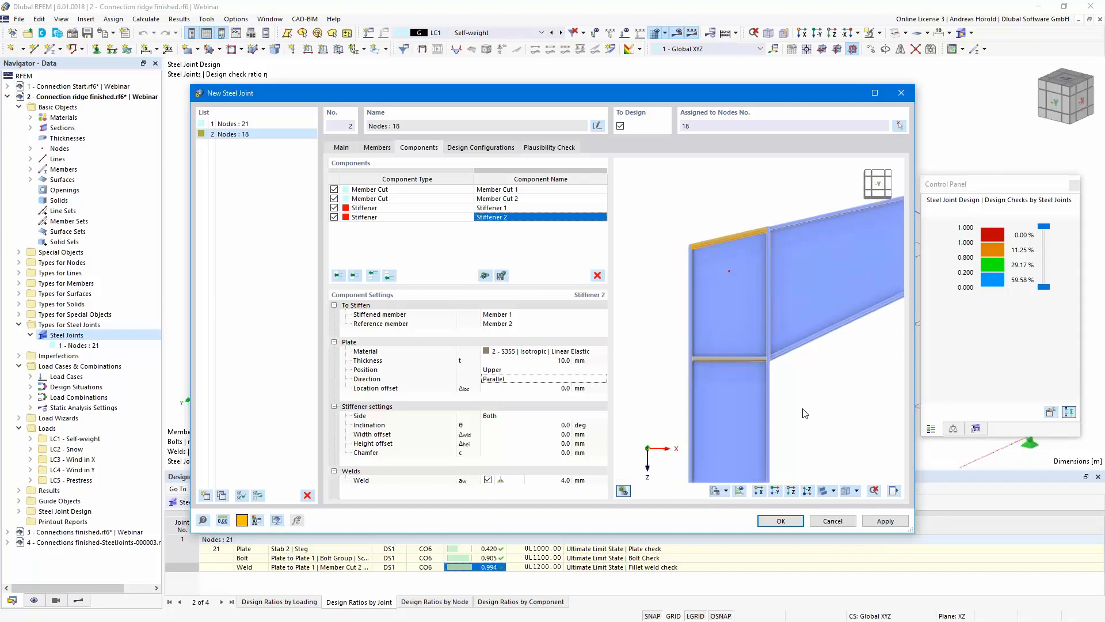
pyautogui.click(598, 275)
pyautogui.click(598, 276)
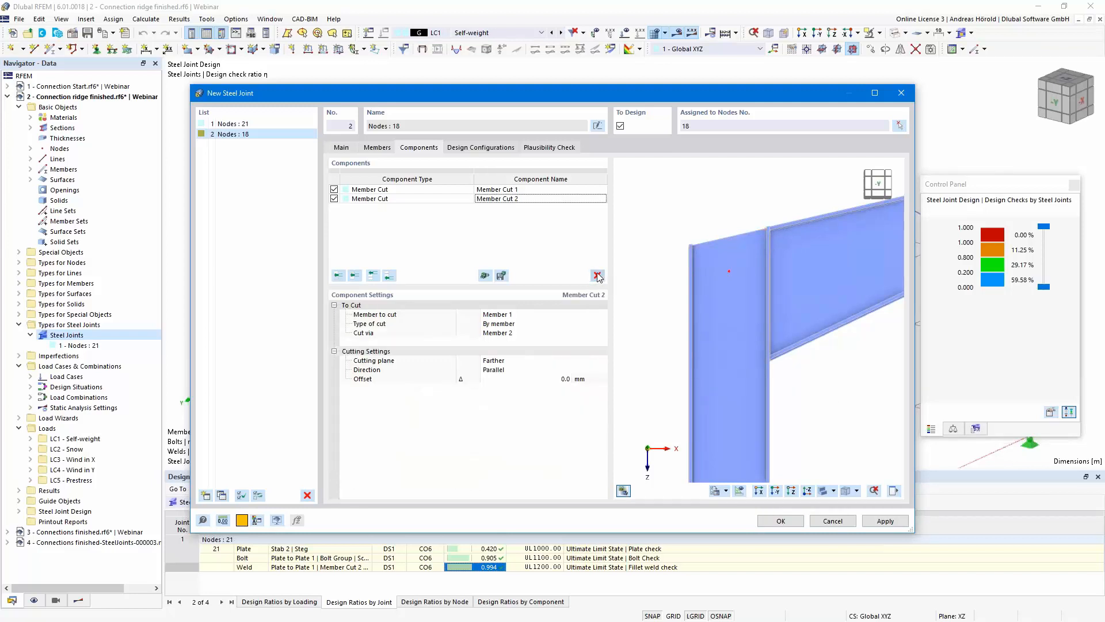
pyautogui.click(598, 276)
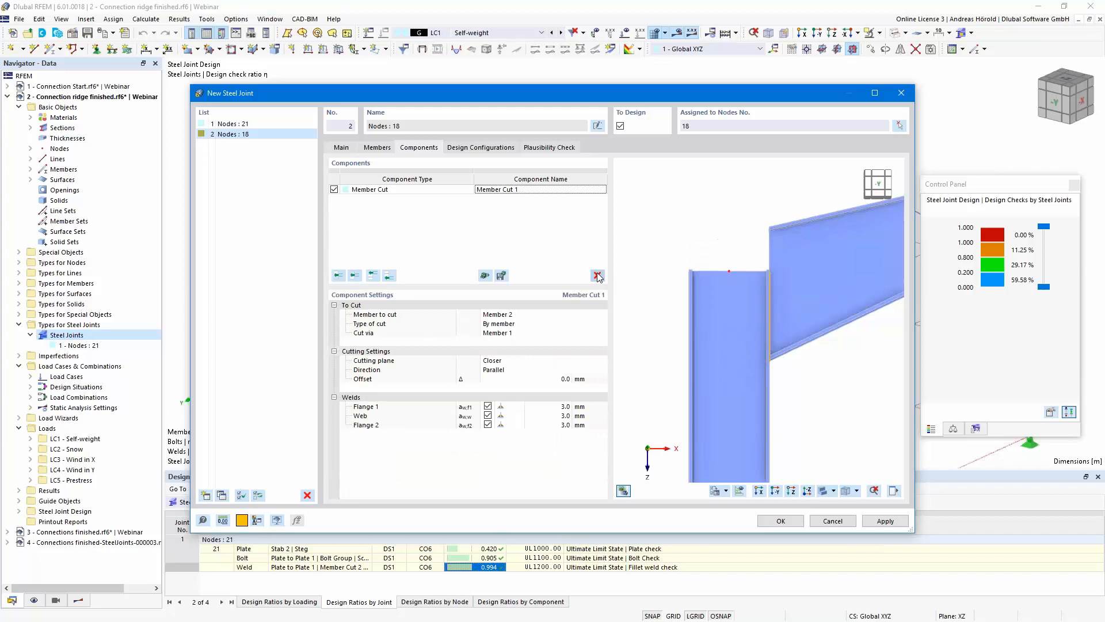
pyautogui.click(598, 276)
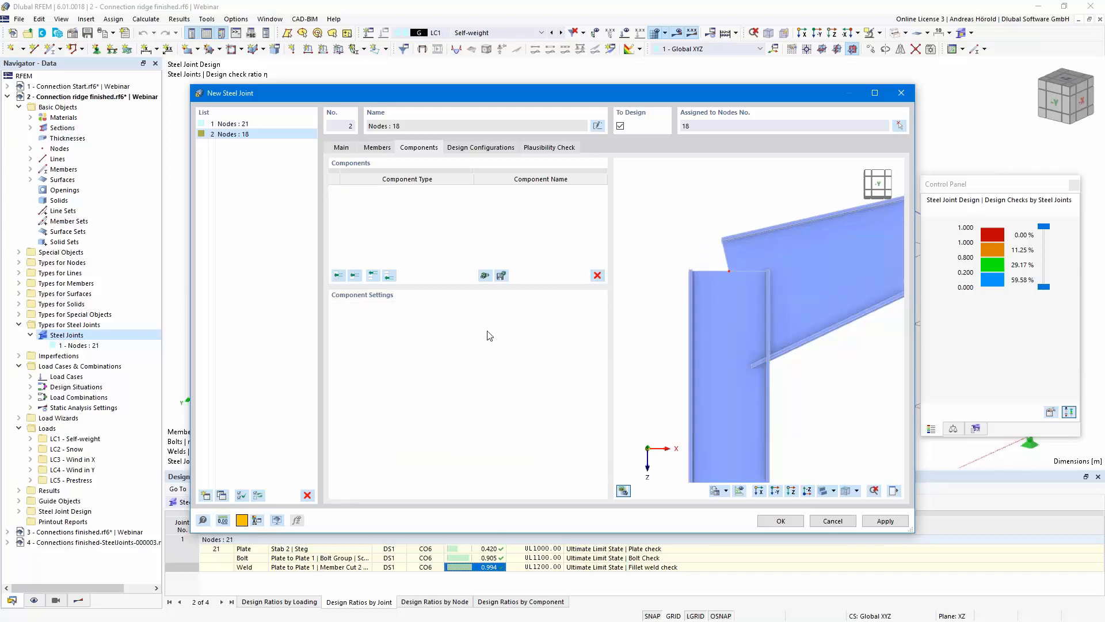
# Step: Apply the Beam to Column joint template End Plate | Column Stiffeners to the joint
pyautogui.click(485, 276)
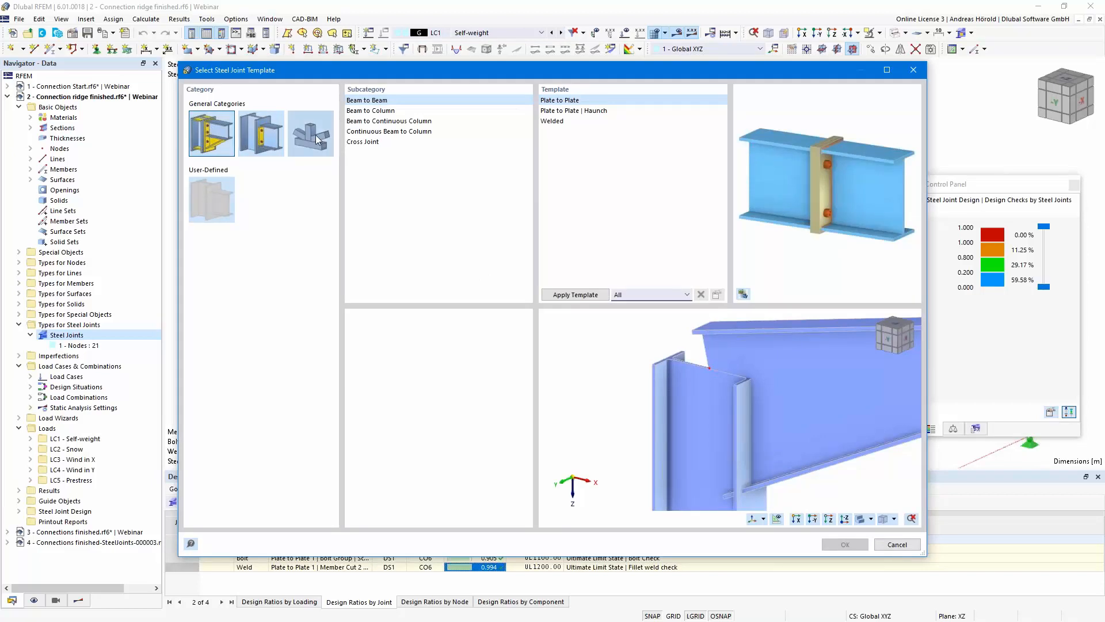
pyautogui.click(380, 113)
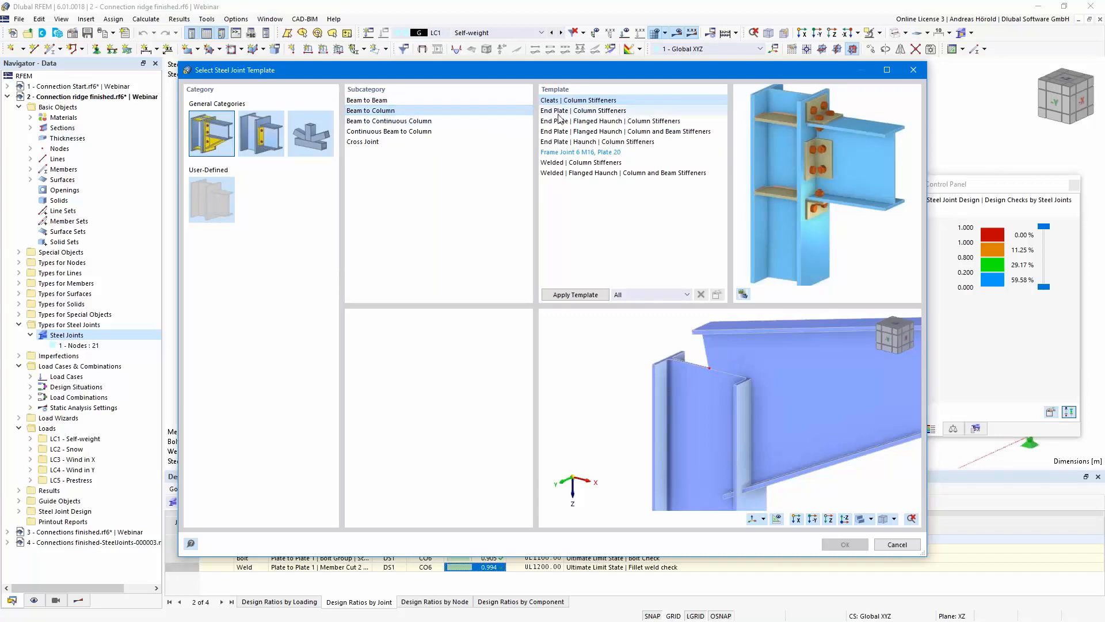
pyautogui.click(576, 112)
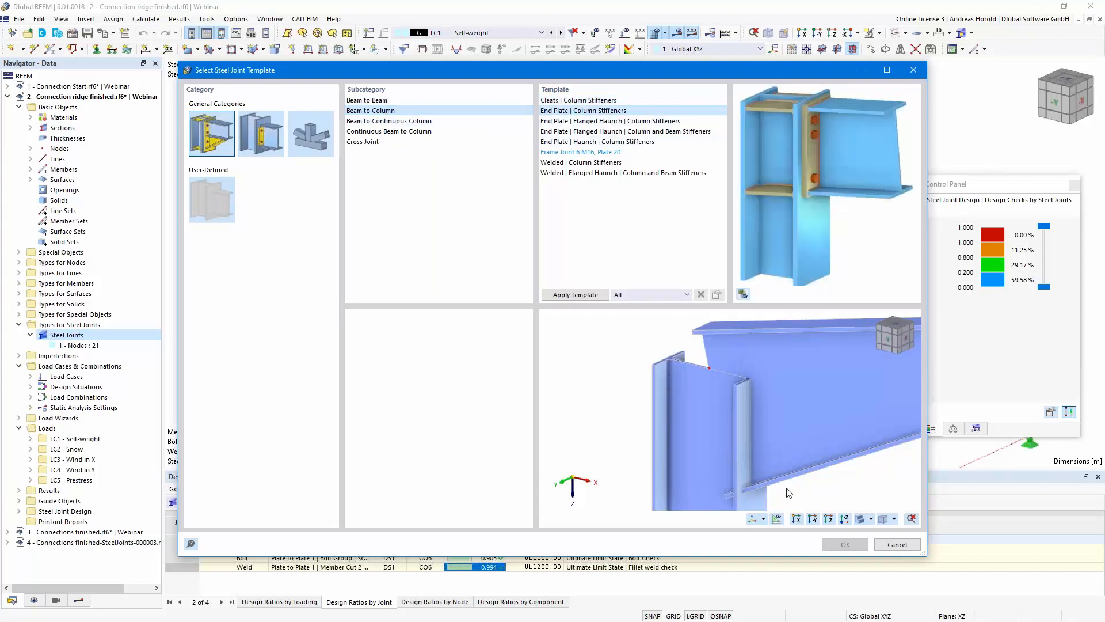
pyautogui.click(577, 296)
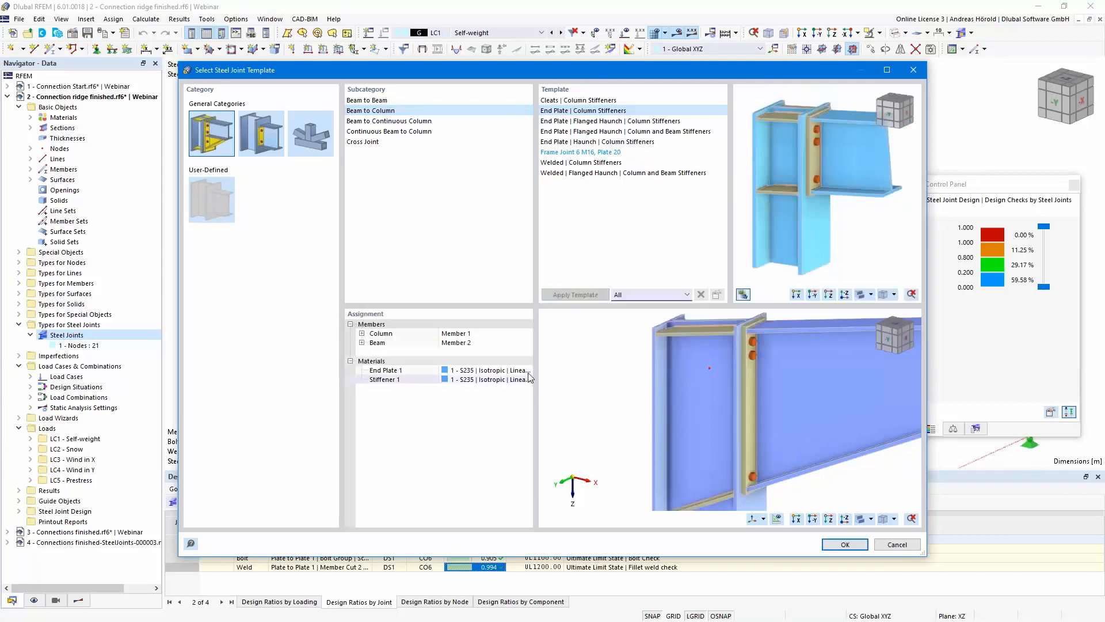
# Step: Assign material 2 - S355 to the template's end plate and stiffener and insert the template components
pyautogui.click(526, 371)
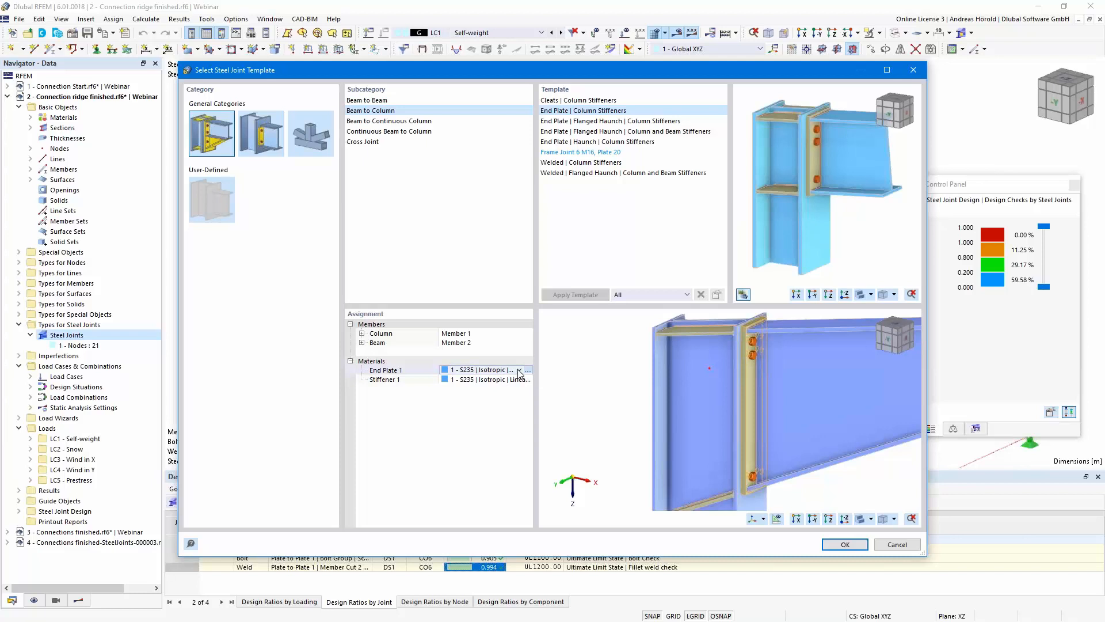
pyautogui.click(520, 371)
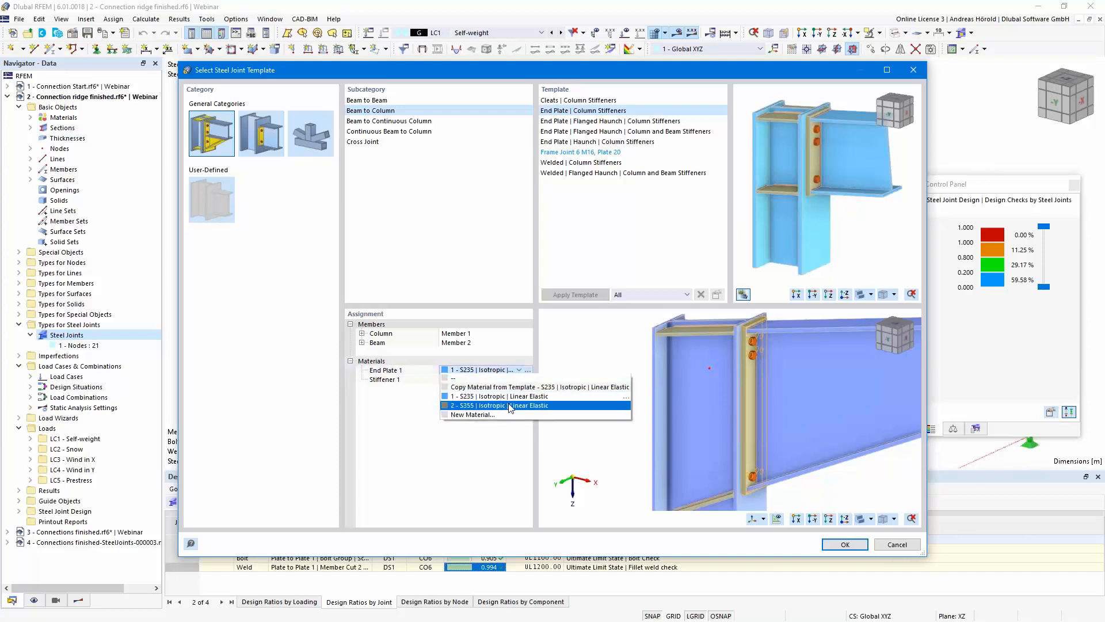
pyautogui.click(509, 407)
pyautogui.click(510, 381)
pyautogui.click(519, 380)
pyautogui.click(497, 416)
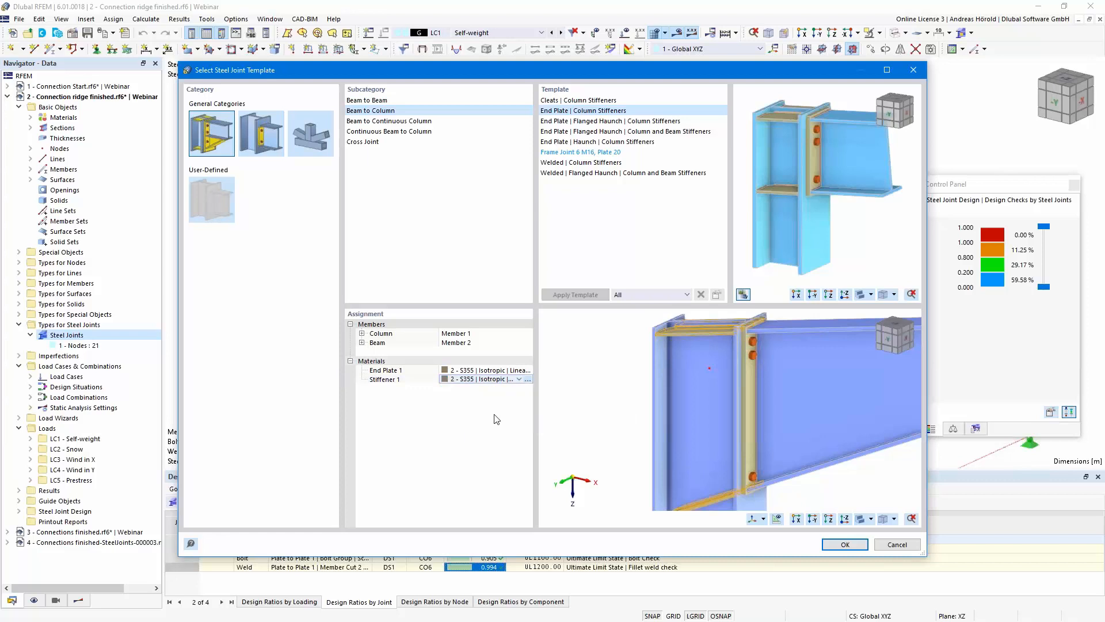
pyautogui.click(839, 544)
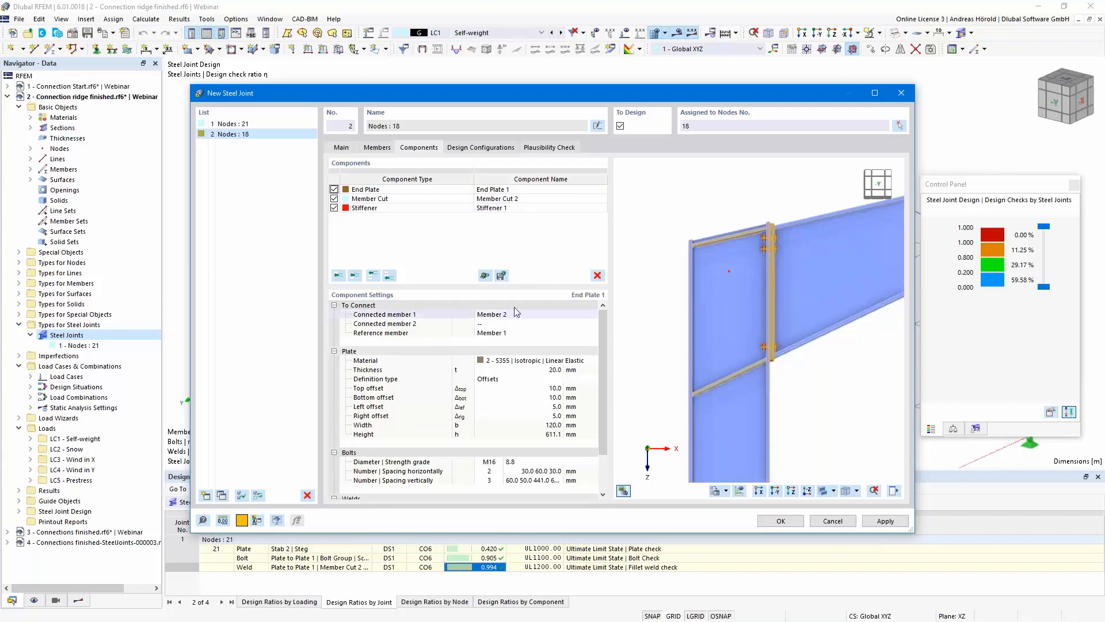
# Step: Set the top offset of the end plate to -13 mm
pyautogui.click(424, 189)
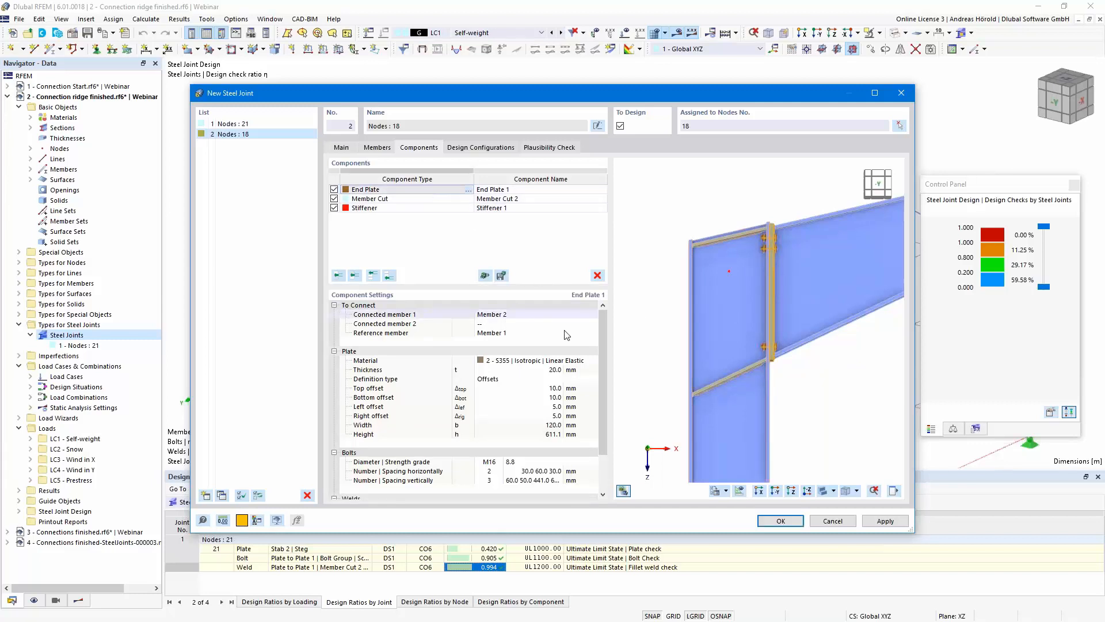
pyautogui.scroll(3, 751, 255)
pyautogui.moveTo(750, 255); pyautogui.dragTo(769, 319, button='middle')
pyautogui.scroll(2, 755, 319)
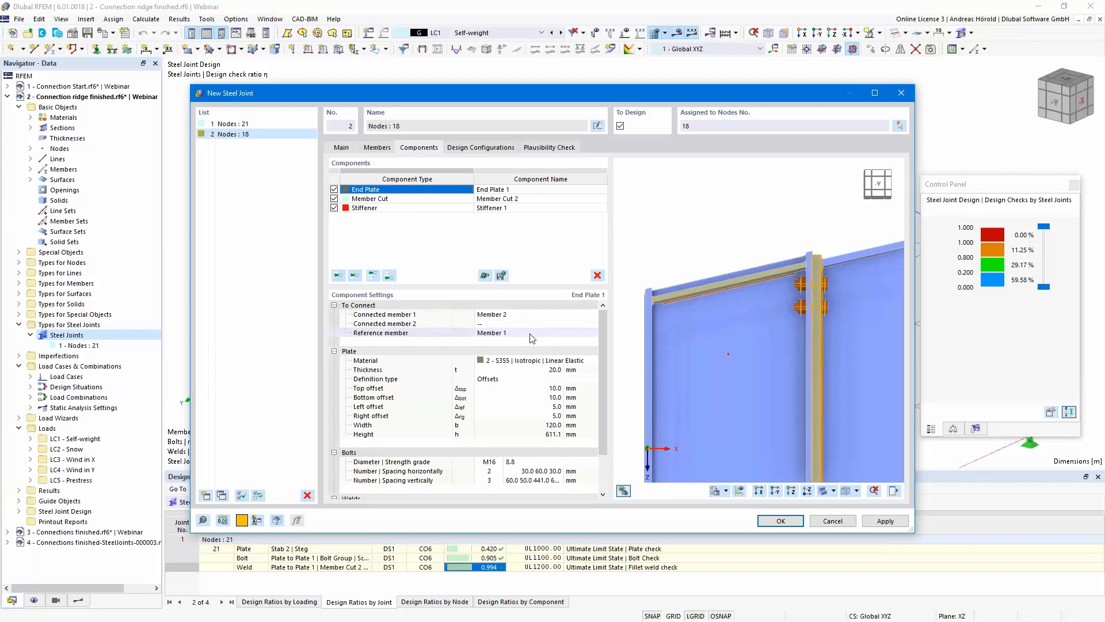
pyautogui.click(548, 388)
pyautogui.write('-13')
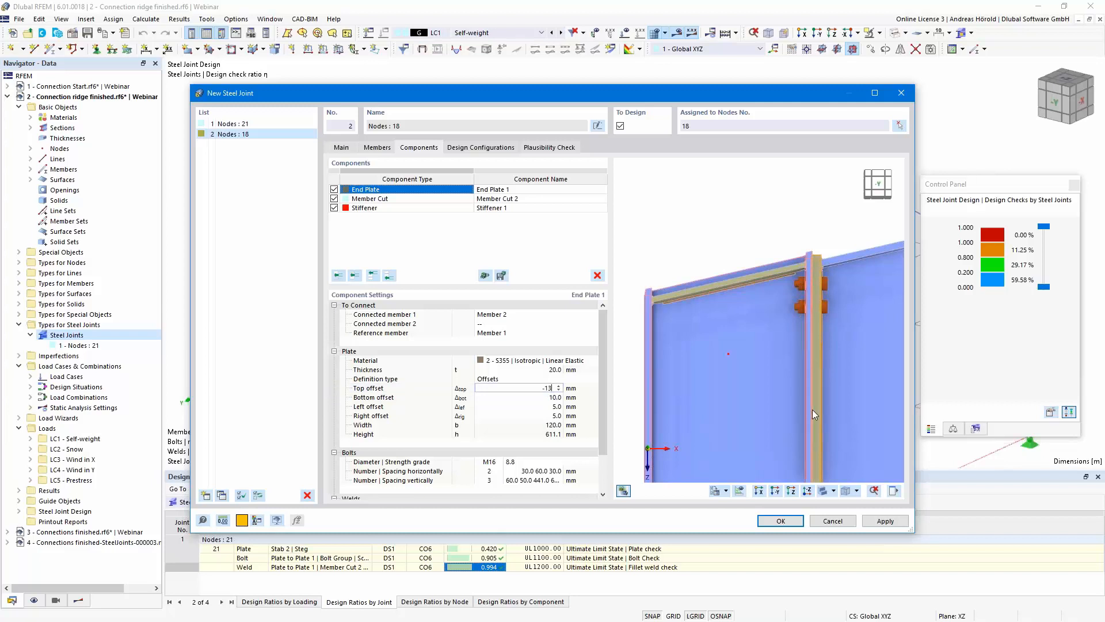
# Step: Set the bottom offset of the end plate to 15 mm
pyautogui.press('Tab')
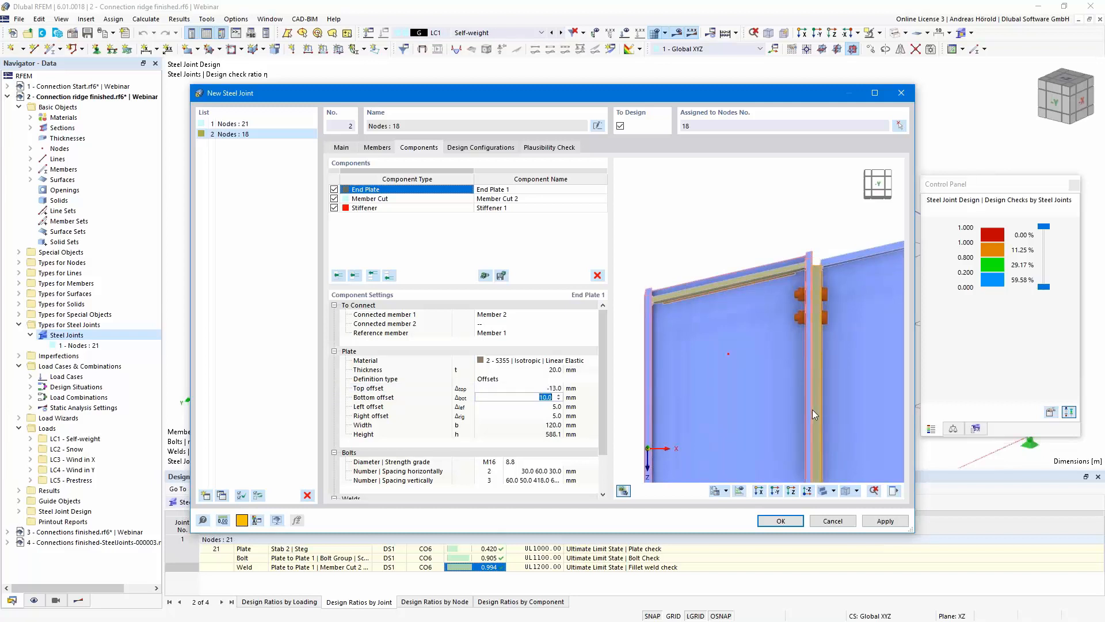
pyautogui.scroll(-3, 813, 409)
pyautogui.scroll(6, 803, 390)
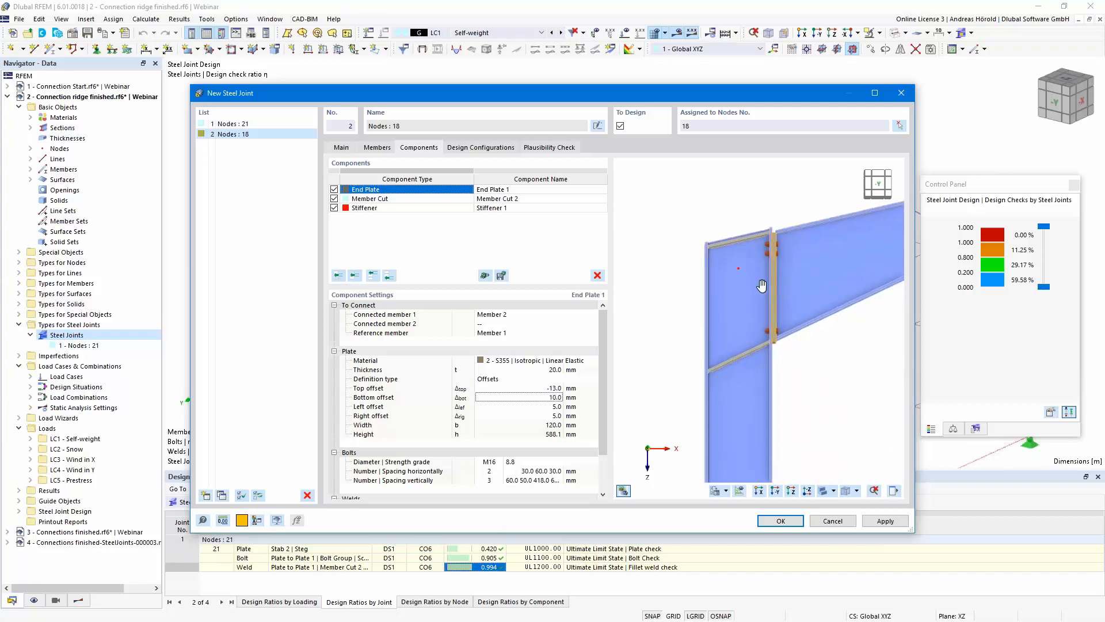
pyautogui.scroll(-4, 755, 328)
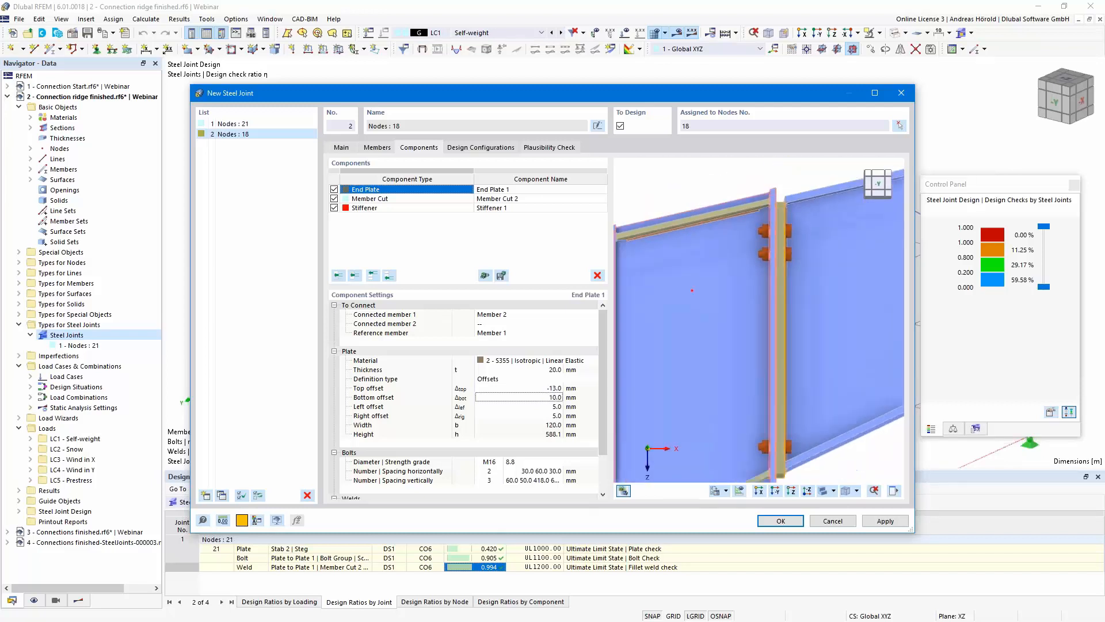
pyautogui.keyDown('ctrl'); pyautogui.moveTo(753, 313); pyautogui.dragTo(750, 340, button='middle'); pyautogui.keyUp('ctrl')
pyautogui.click(547, 397)
pyautogui.write('15')
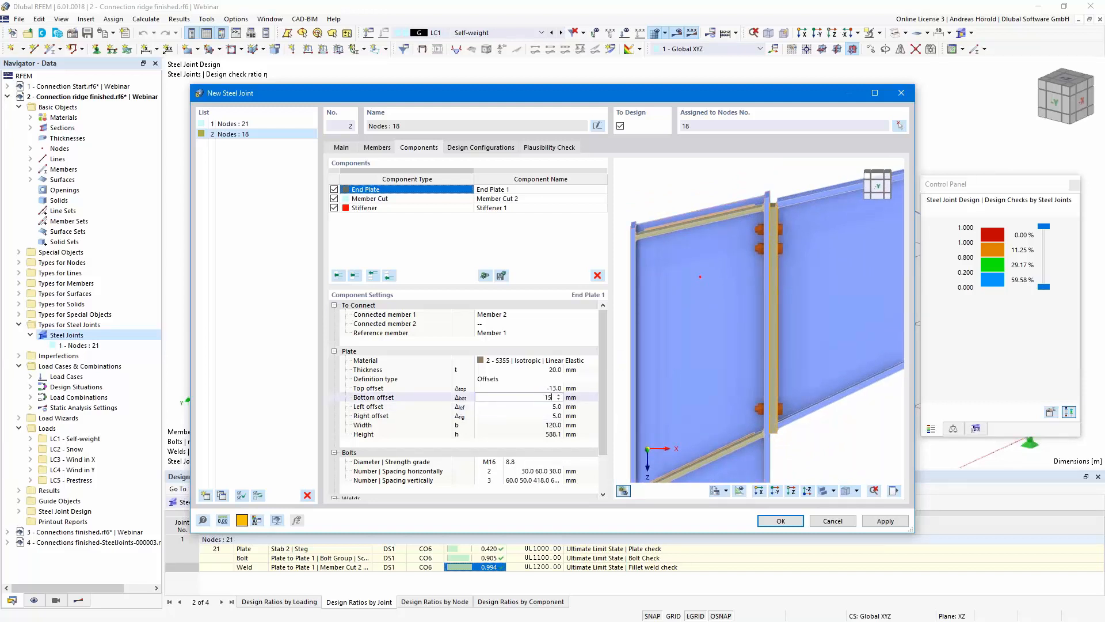
pyautogui.press('Tab')
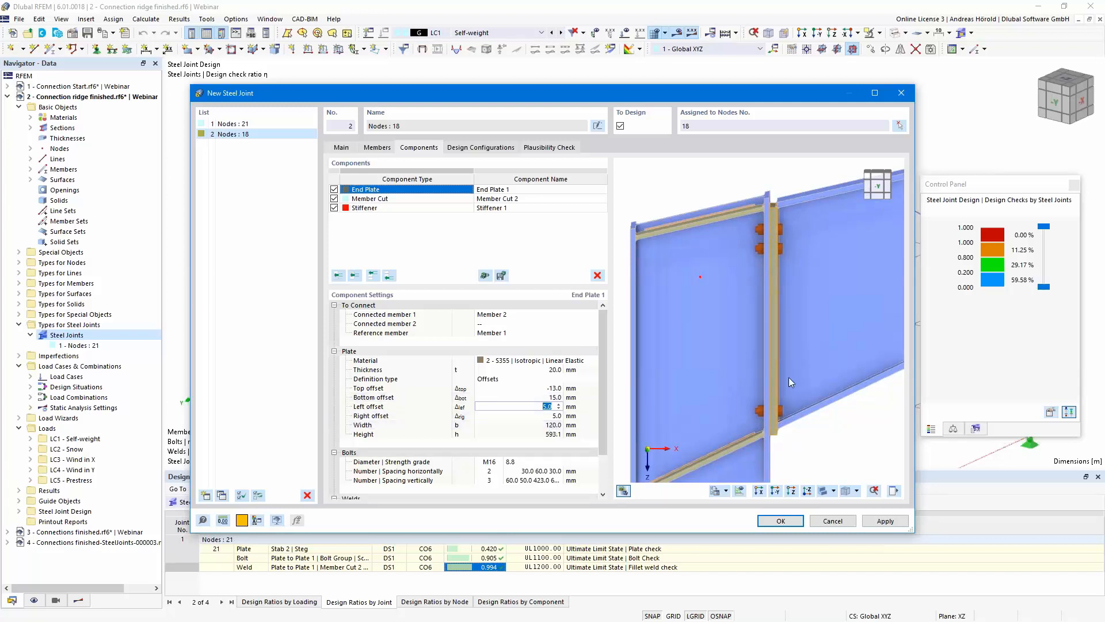
# Step: Set both the left and right offsets of the end plate to 25 mm
pyautogui.keyDown('ctrl'); pyautogui.moveTo(814, 389); pyautogui.dragTo(692, 427, button='middle'); pyautogui.keyUp('ctrl')
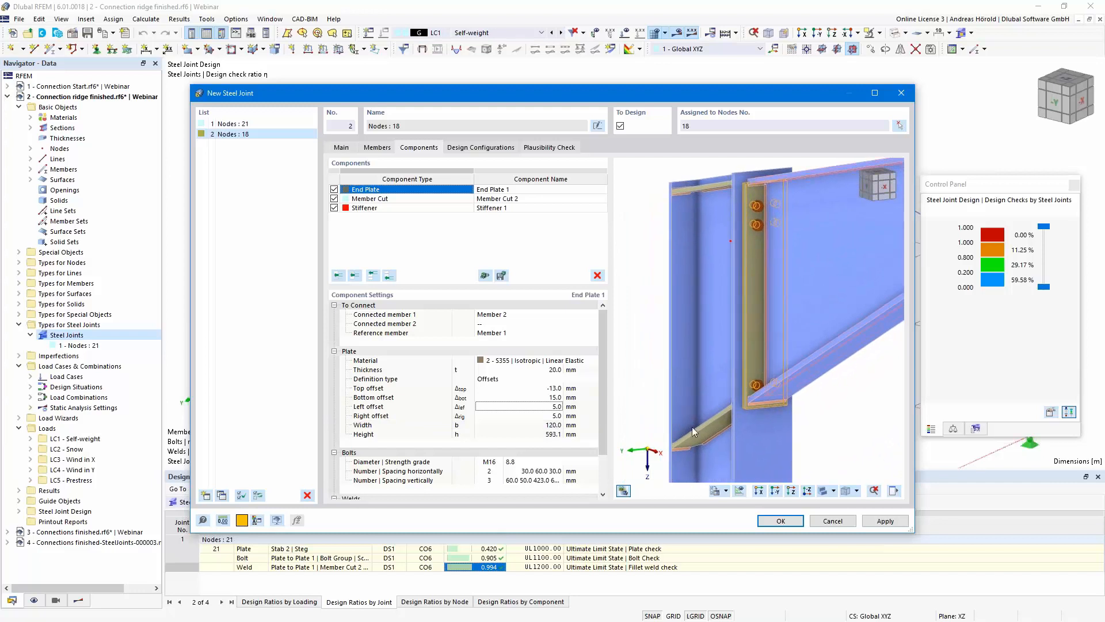
pyautogui.click(555, 407)
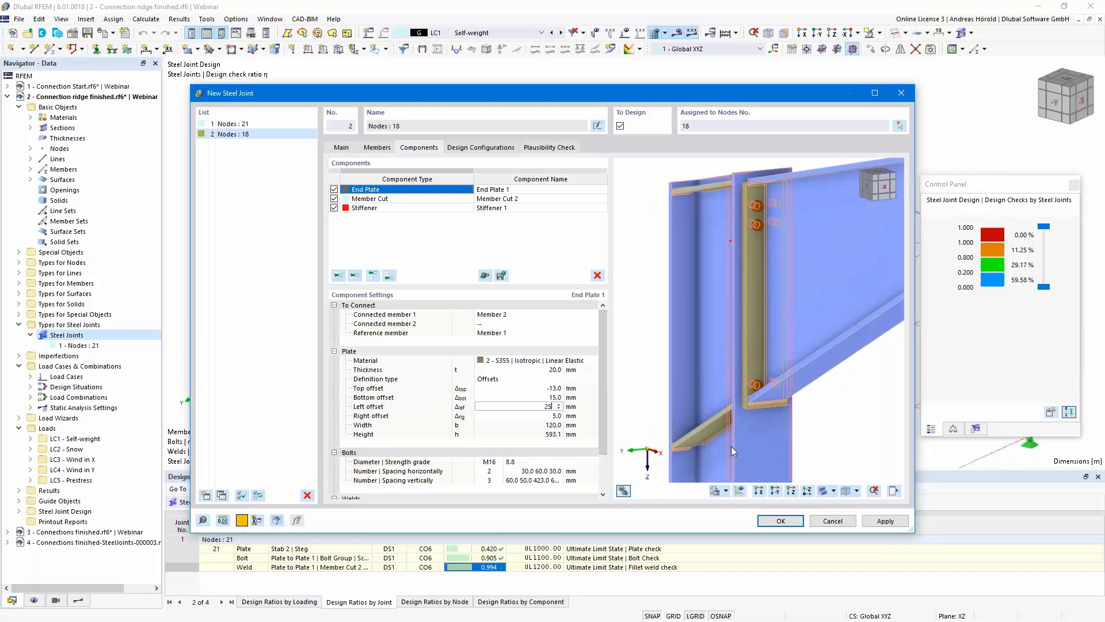
pyautogui.write('25')
pyautogui.press('Tab')
pyautogui.write('2')
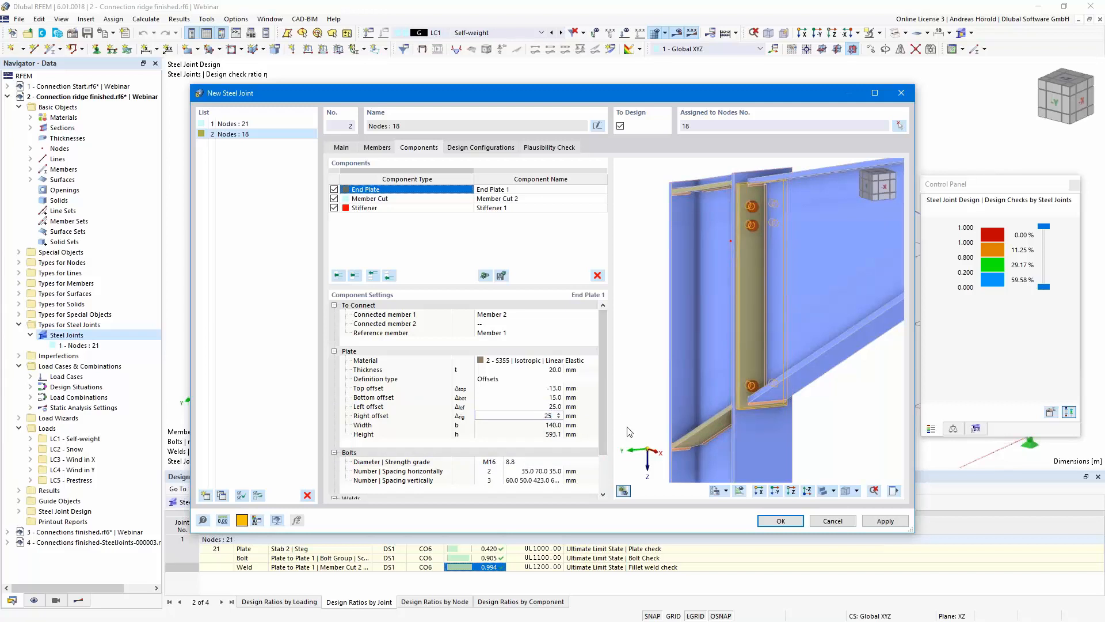
pyautogui.write('5')
pyautogui.press('Tab')
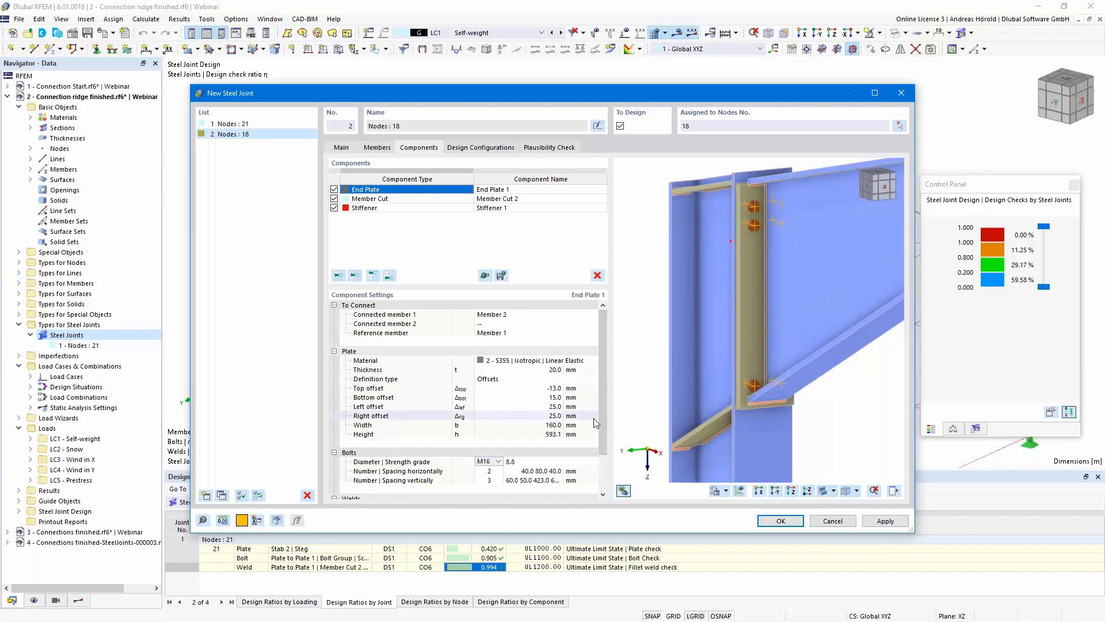
# Step: Change the strength grade of the end plate's M16 bolts to 10.9
pyautogui.scroll(-2, 490, 464)
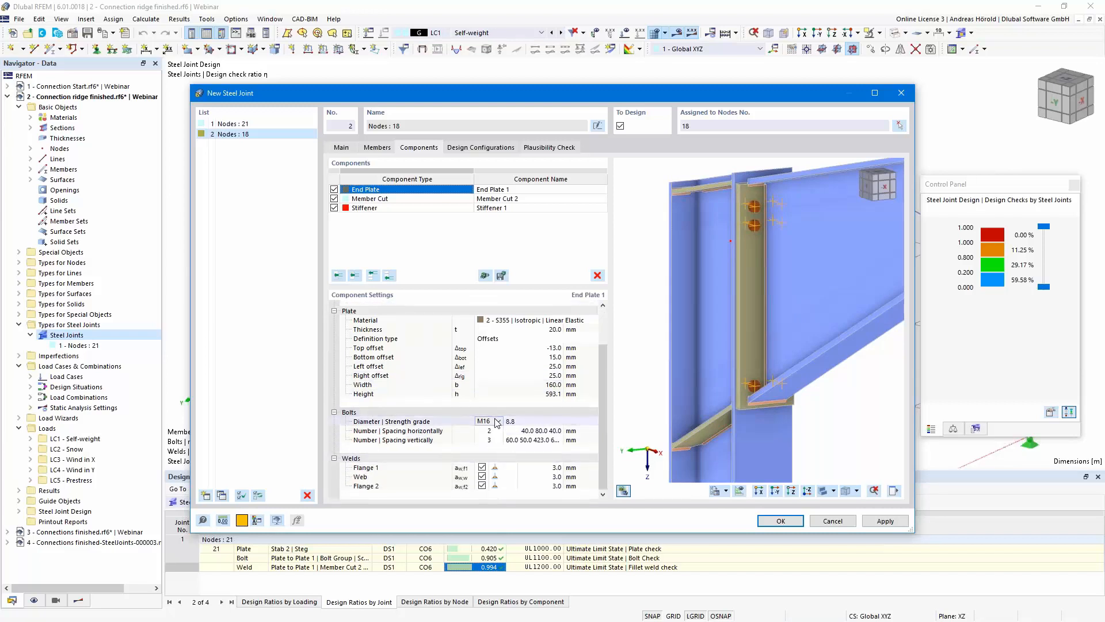
pyautogui.click(576, 422)
pyautogui.click(592, 422)
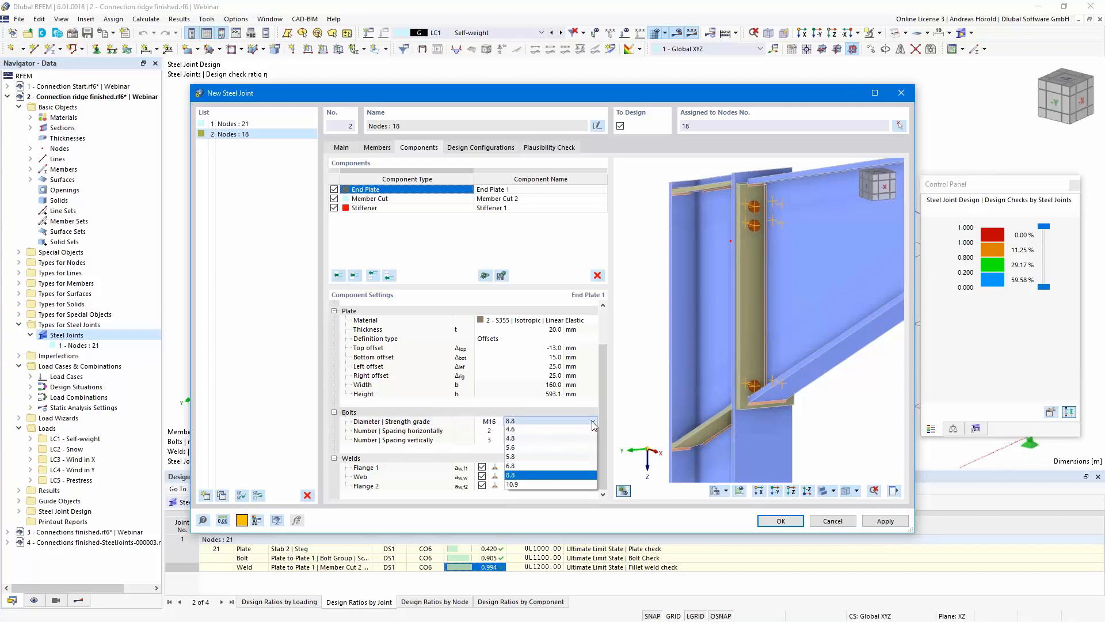
pyautogui.click(552, 484)
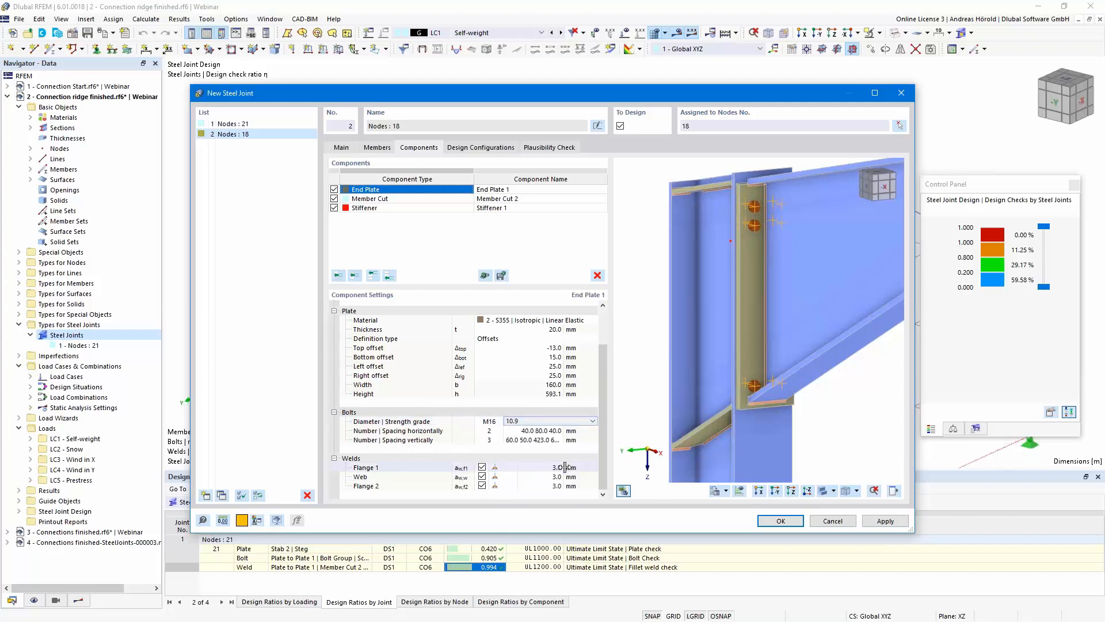
# Step: Set the vertical bolt spacing of the end plate to 60, 50 and 400 mm to move the lowest bolt row up
pyautogui.click(547, 432)
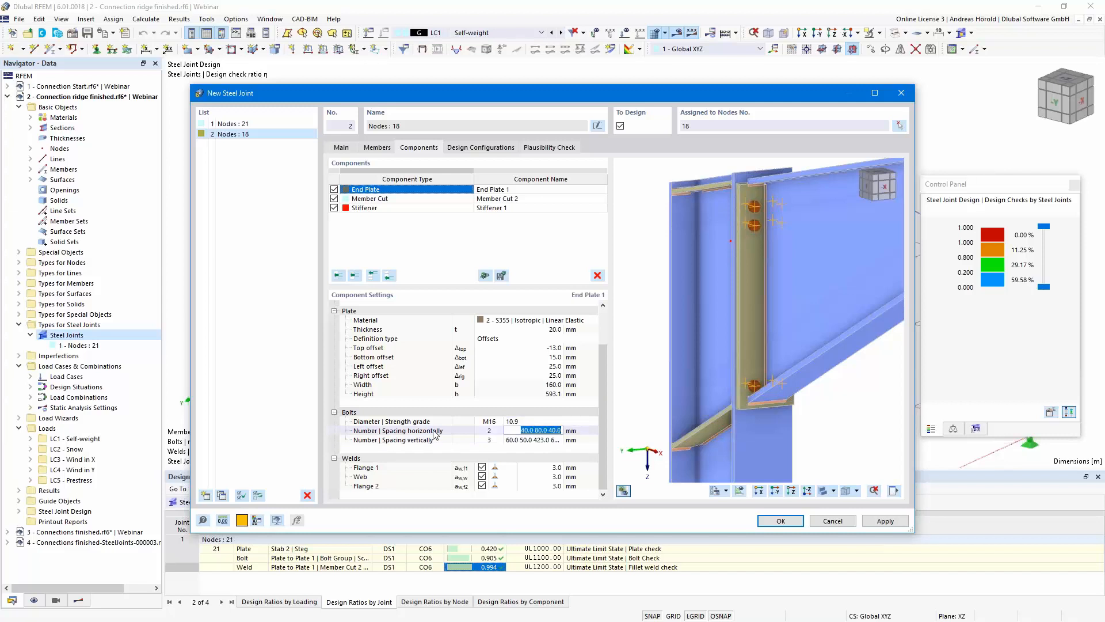
pyautogui.scroll(5, 782, 203)
pyautogui.scroll(-5, 782, 208)
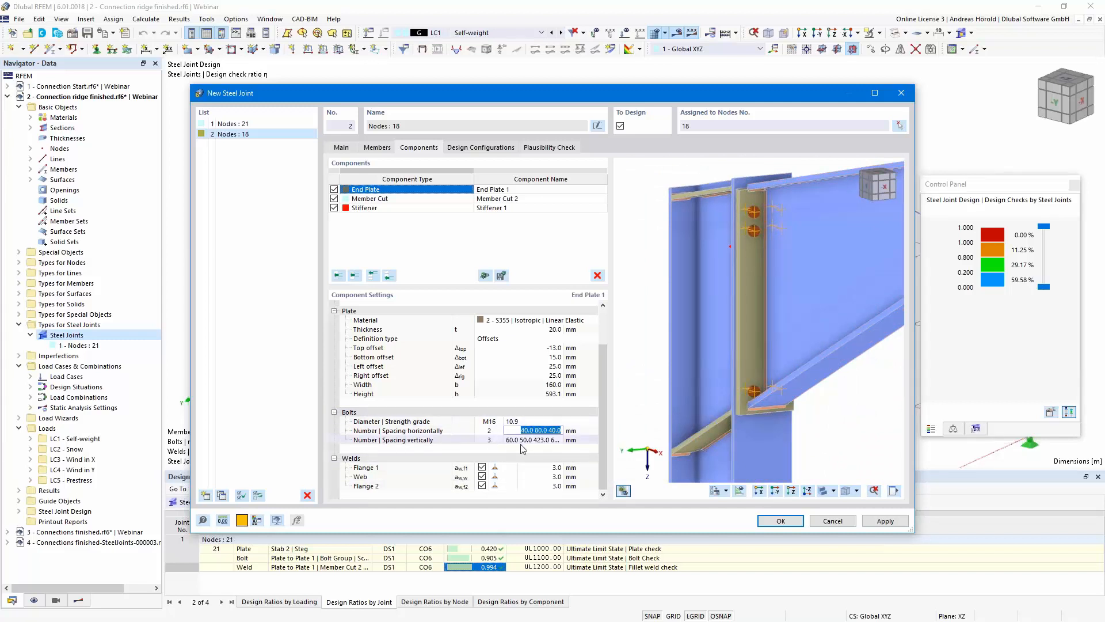
pyautogui.scroll(6, 752, 394)
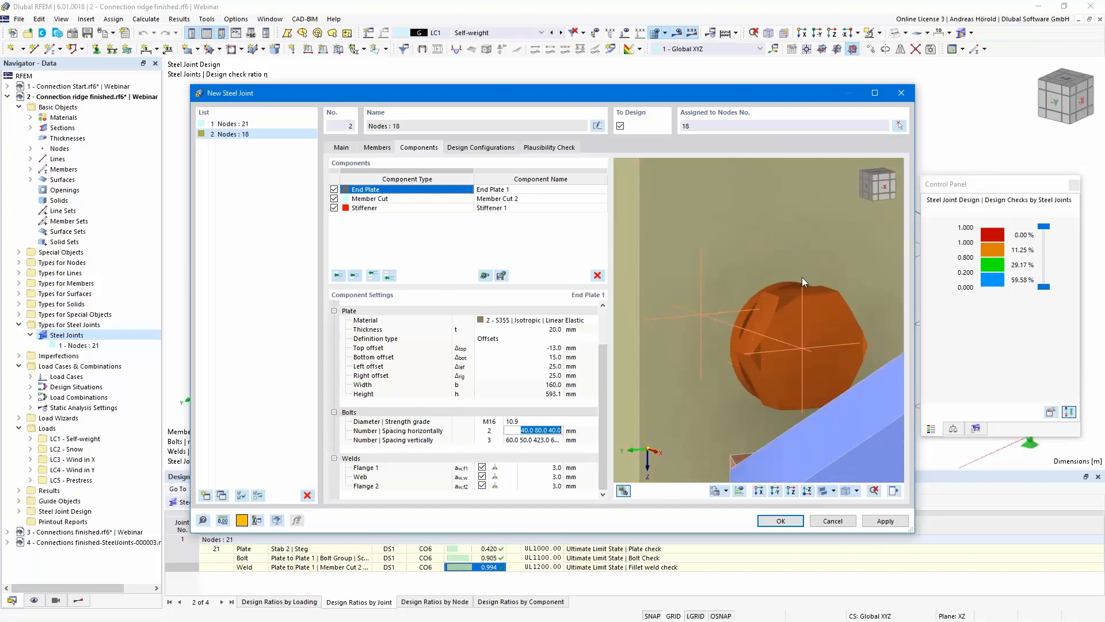
pyautogui.scroll(-5, 801, 271)
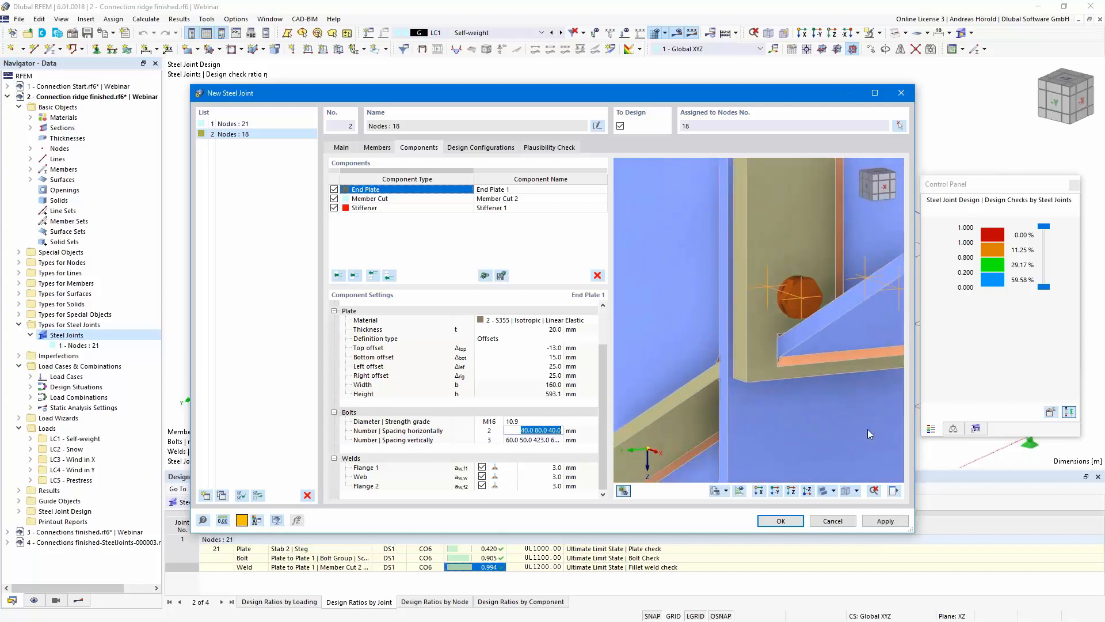
pyautogui.scroll(-5, 868, 430)
pyautogui.moveTo(866, 426); pyautogui.dragTo(792, 445, button='middle')
pyautogui.click(532, 439)
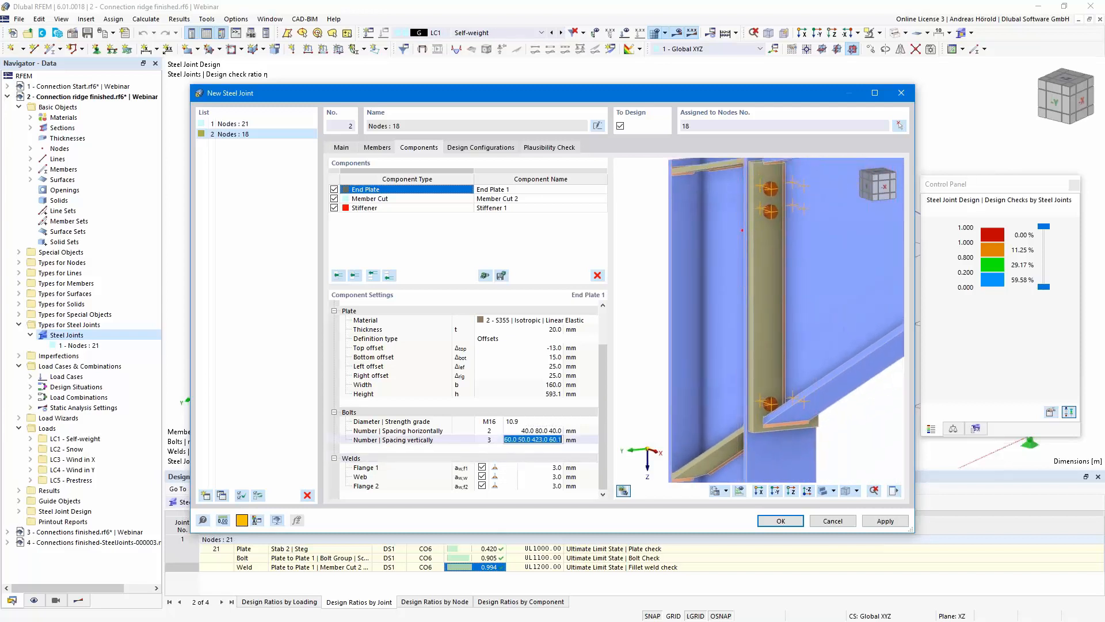
pyautogui.write('60 50 400')
pyautogui.press('Return')
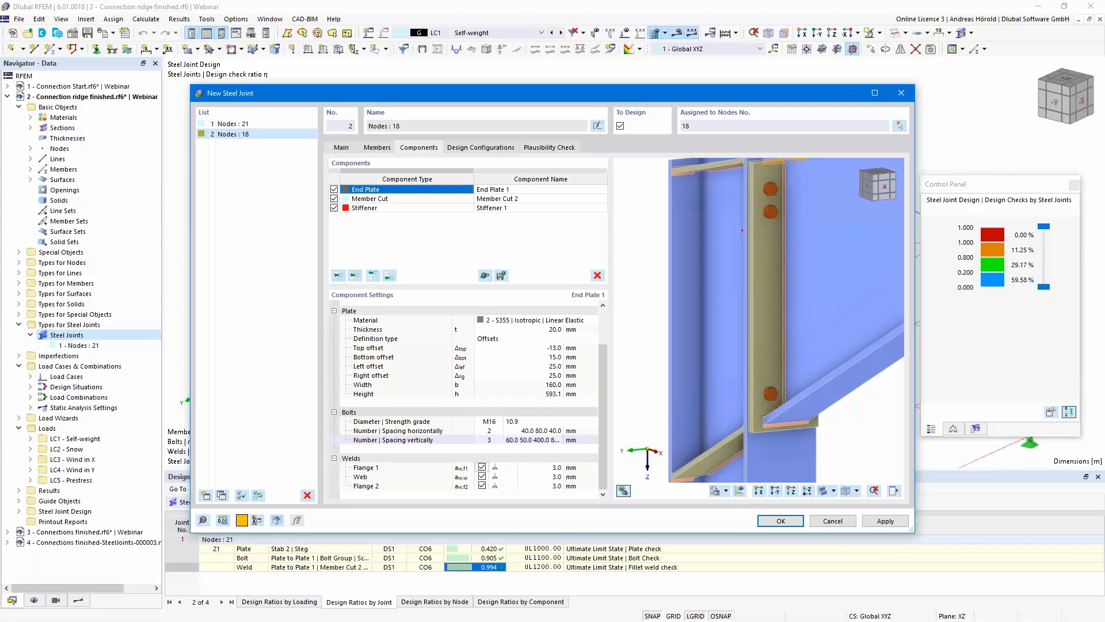
pyautogui.scroll(5, 773, 402)
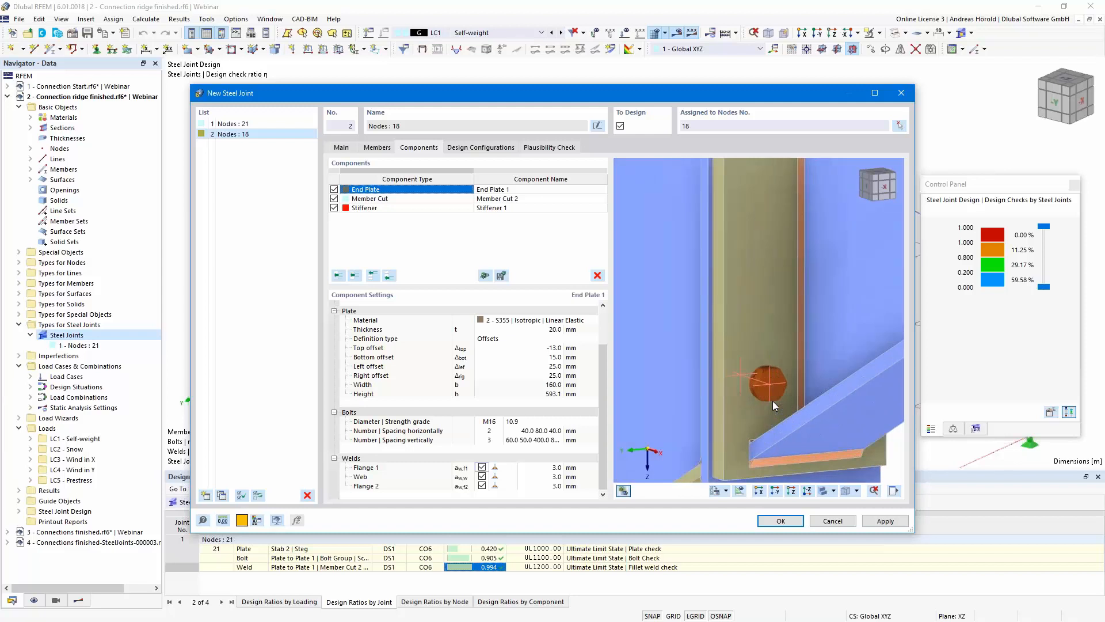
pyautogui.scroll(-3, 773, 405)
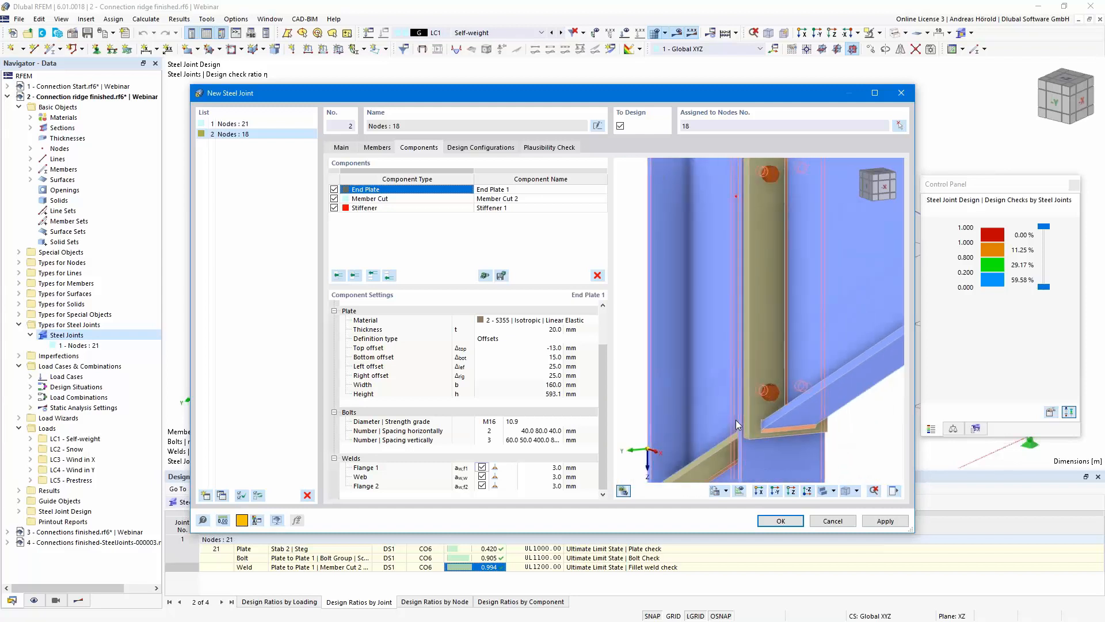
# Step: Set the end plate welds to 7 mm on both flanges and 5 mm on the web
pyautogui.click(552, 468)
pyautogui.click(552, 469)
pyautogui.write('7')
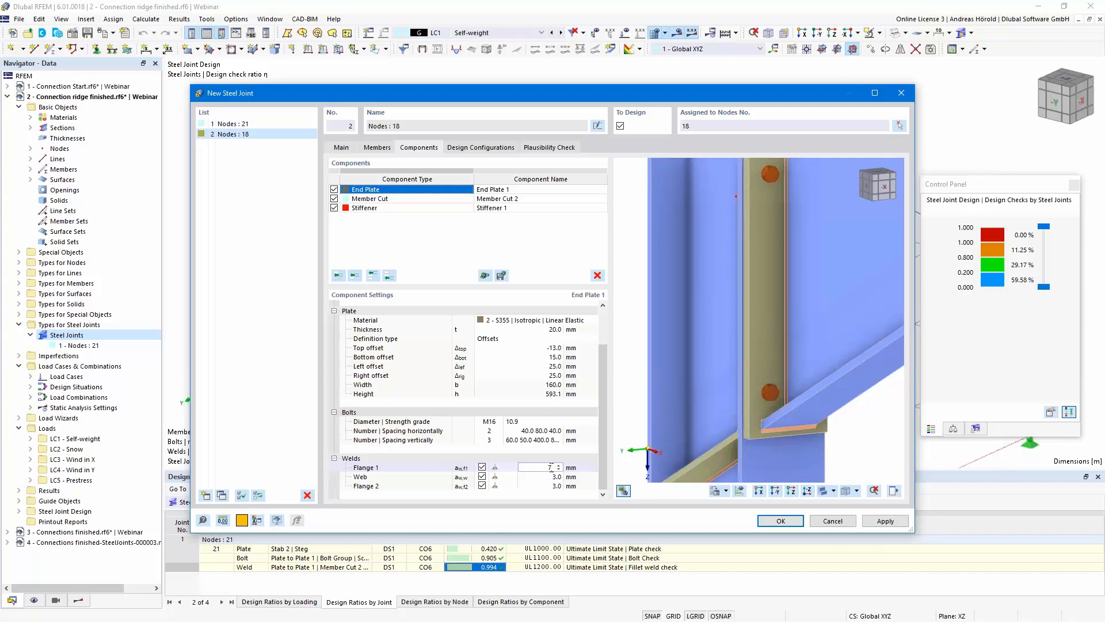
pyautogui.press('Return')
pyautogui.write('5')
pyautogui.press('Return')
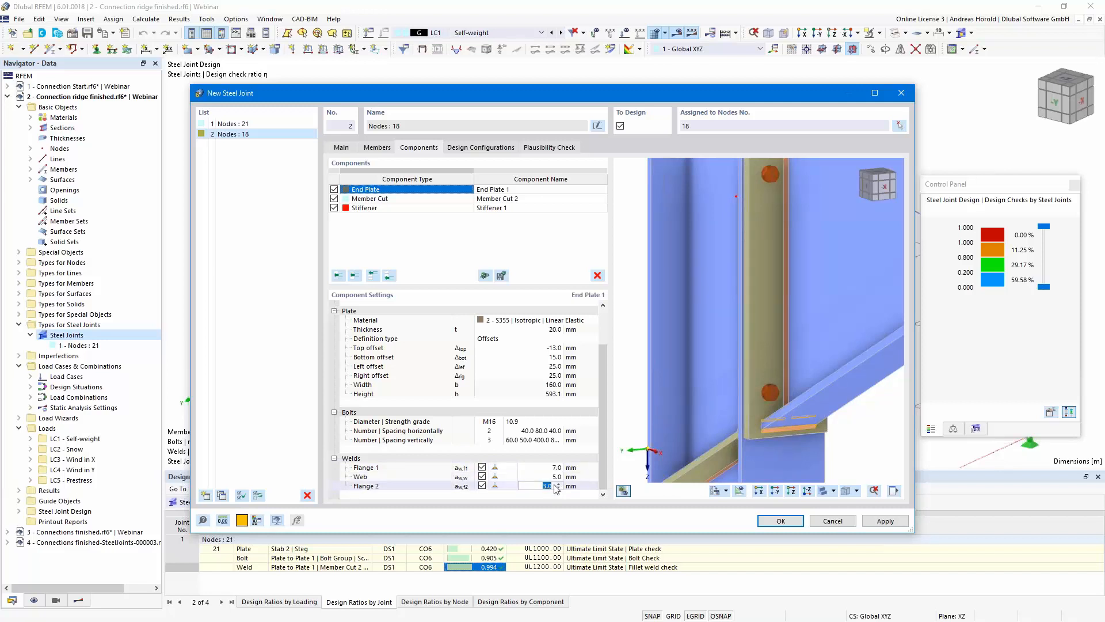
pyautogui.press('BackSpace')
pyautogui.write('7')
pyautogui.click(548, 477)
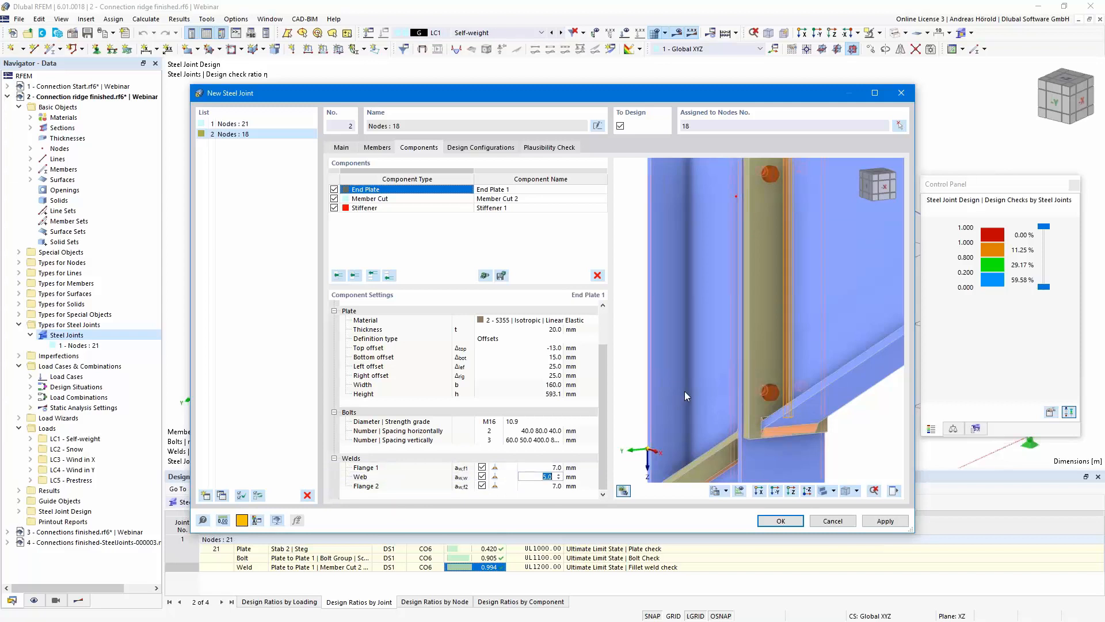
pyautogui.scroll(-3, 681, 395)
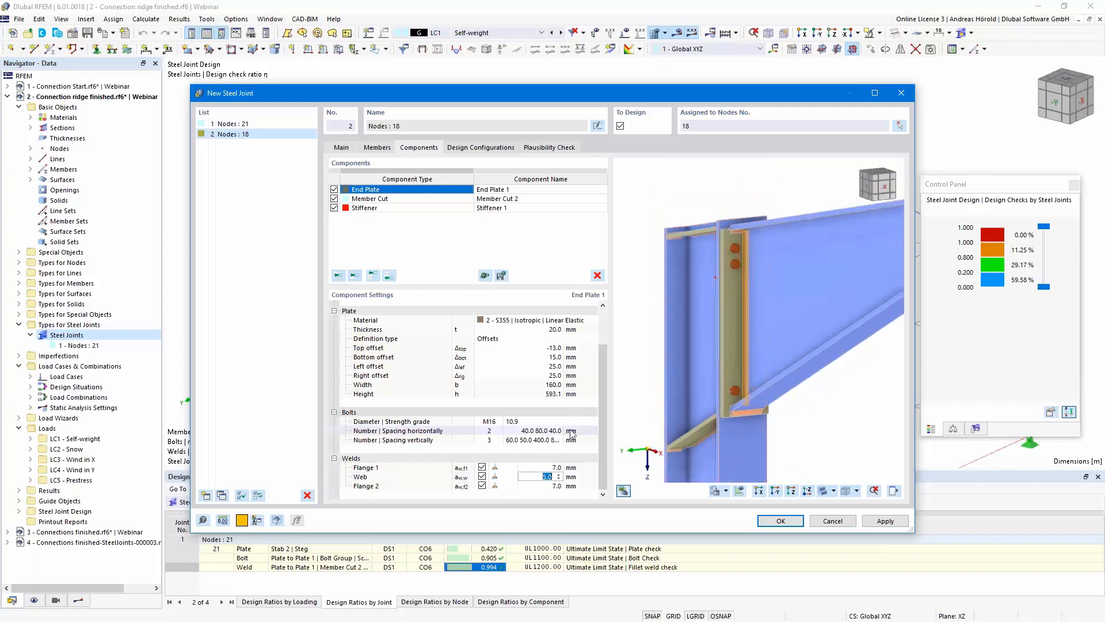
pyautogui.scroll(1, 714, 354)
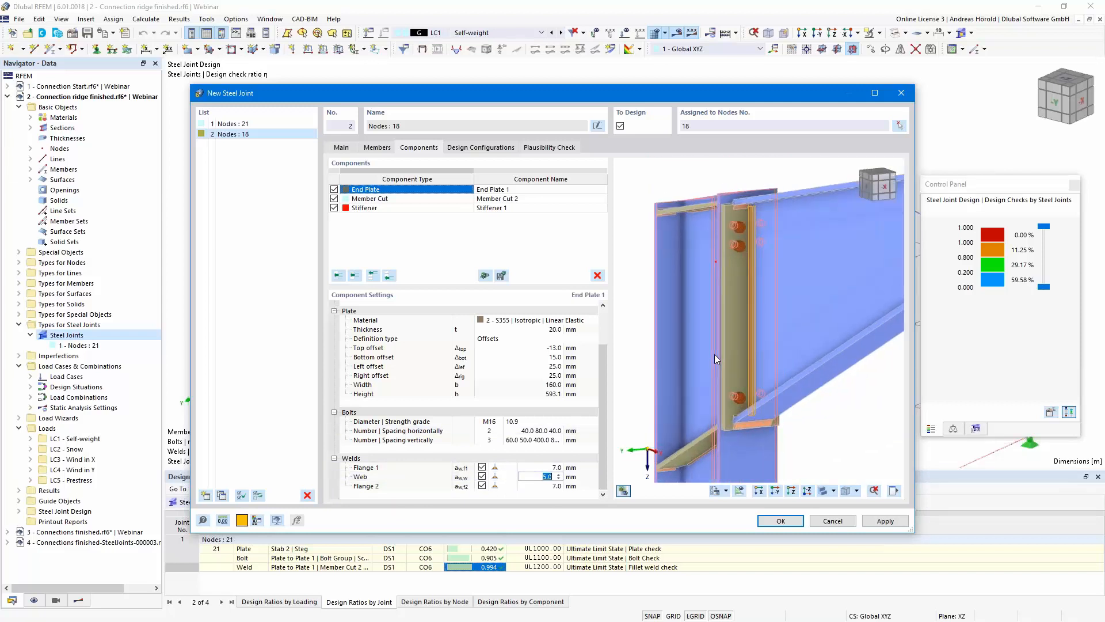
# Step: Set the cutting plane offset of the member cut to 0 mm
pyautogui.click(414, 199)
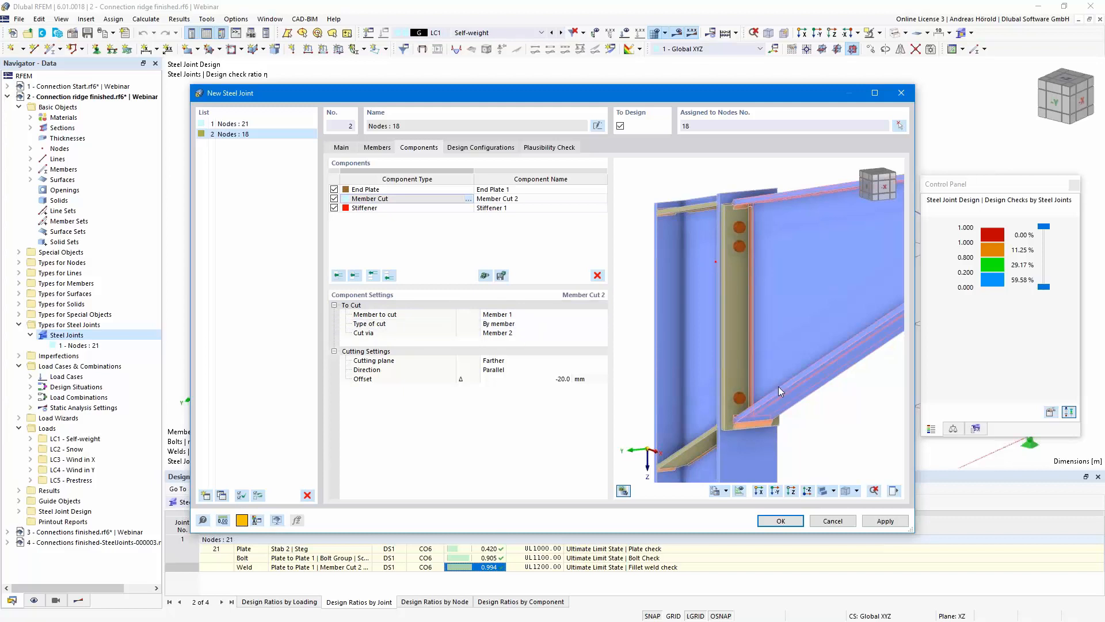
pyautogui.scroll(5, 778, 386)
pyautogui.scroll(-5, 779, 395)
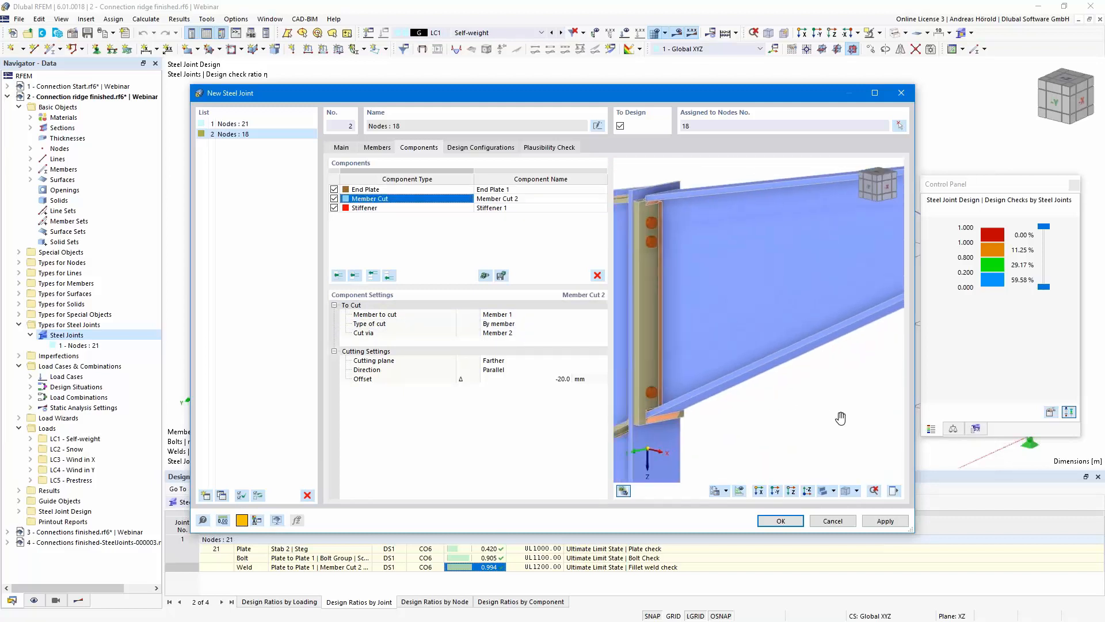
pyautogui.moveTo(750, 429); pyautogui.dragTo(802, 382, button='middle')
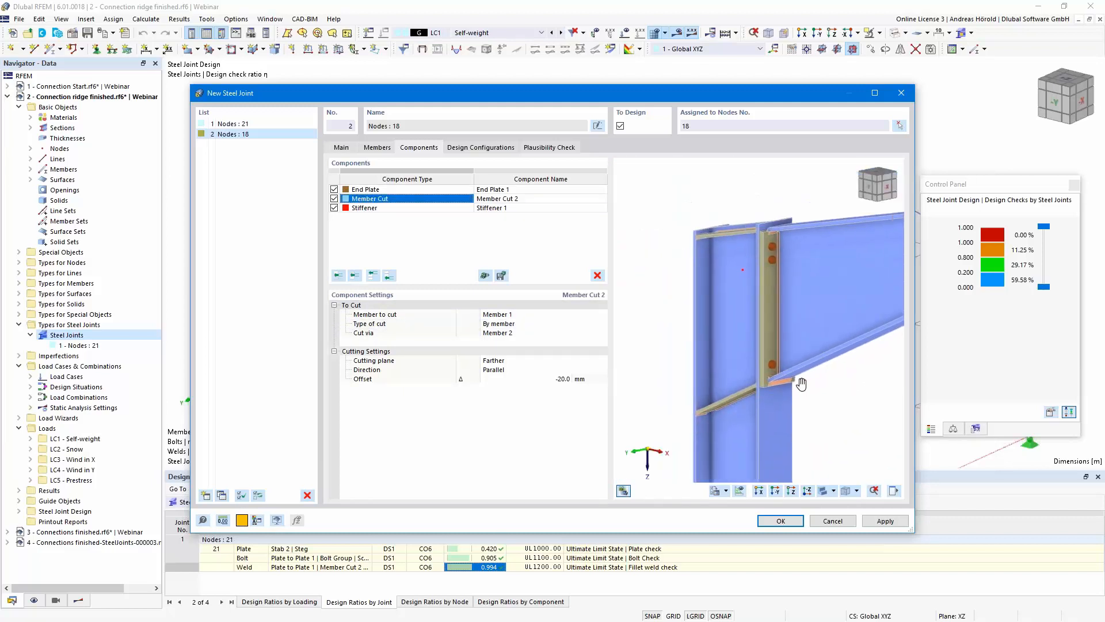
pyautogui.click(554, 379)
pyautogui.write('0')
pyautogui.scroll(5, 754, 243)
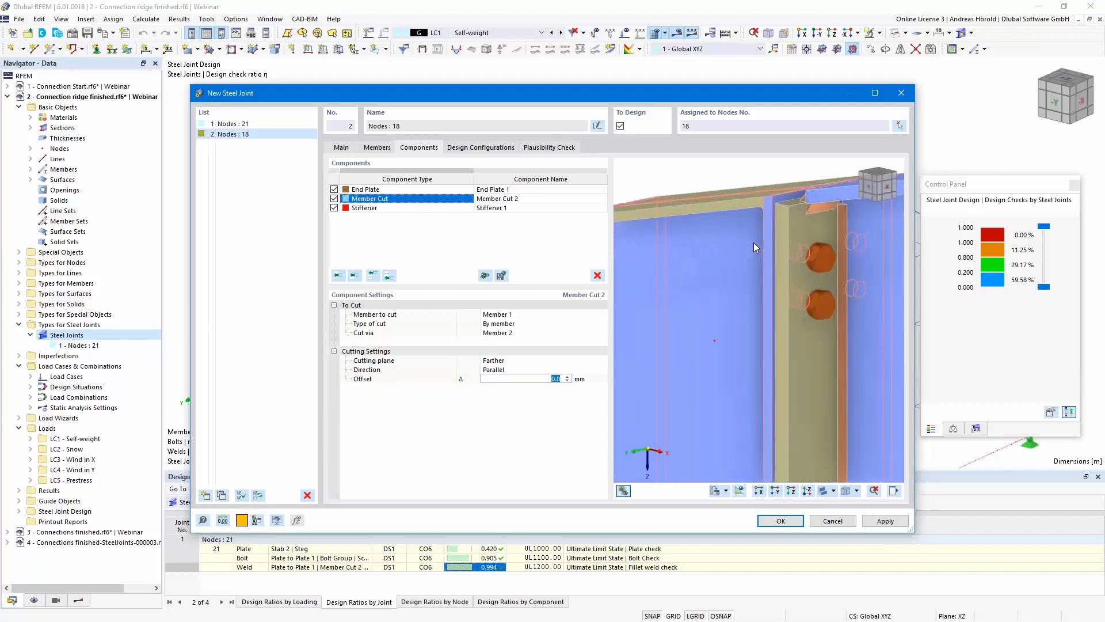
pyautogui.scroll(-3, 754, 246)
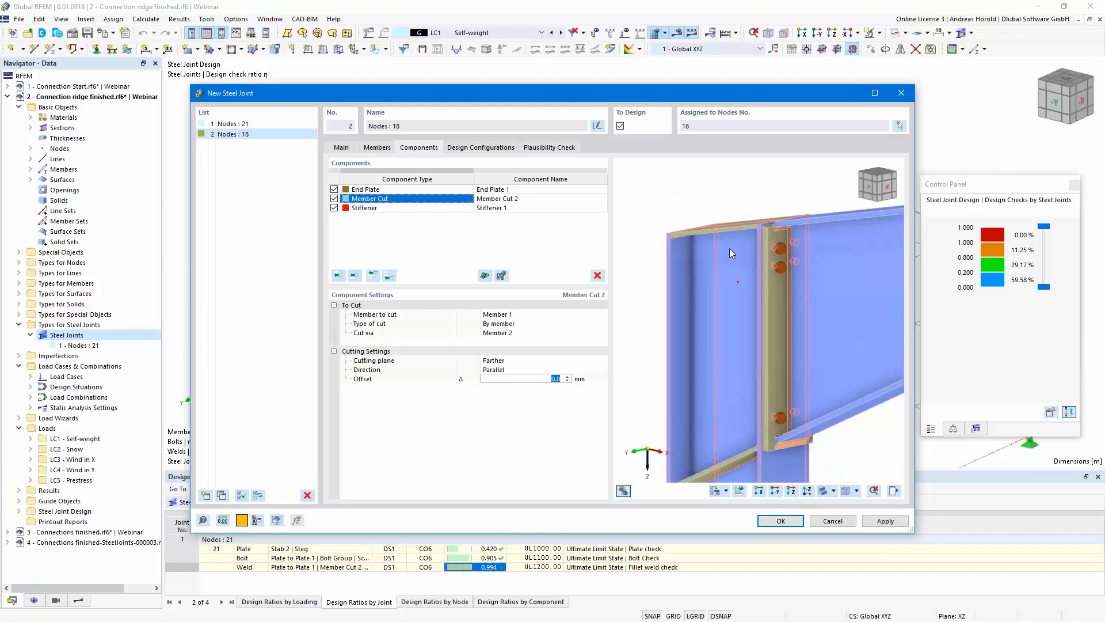
# Step: Change the position of the column stiffener from both flanges to Upper only
pyautogui.click(385, 210)
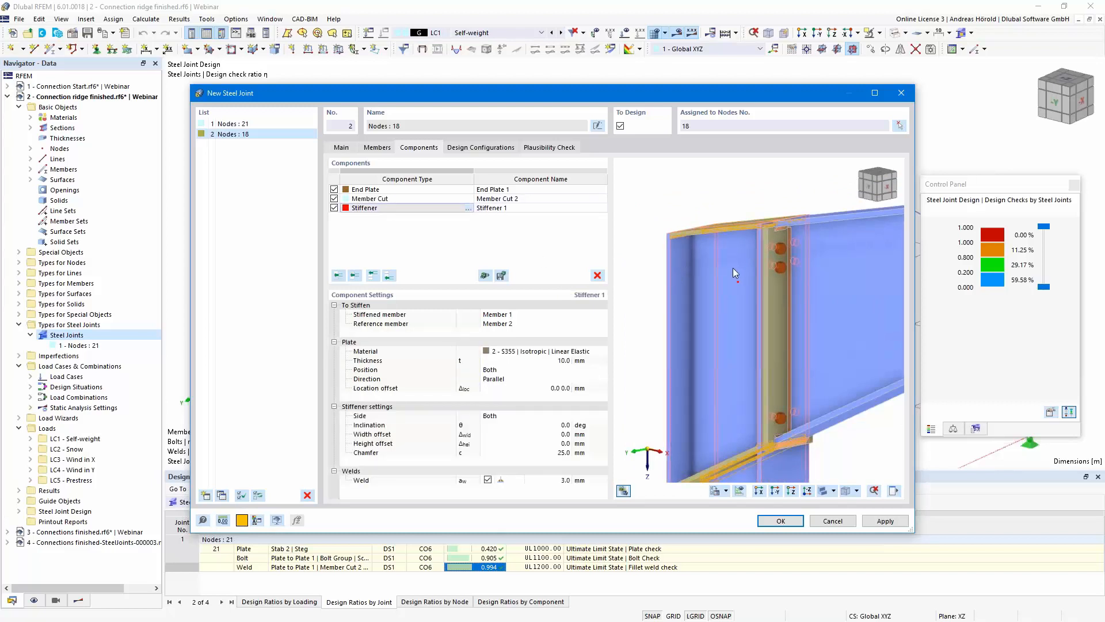
pyautogui.scroll(-2, 733, 268)
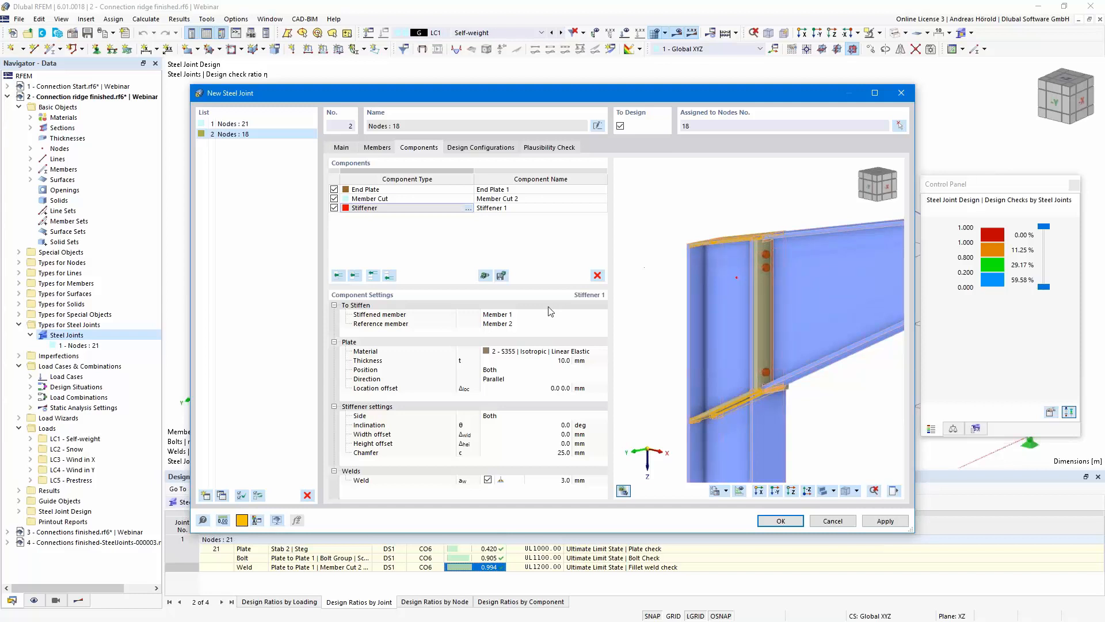
pyautogui.click(517, 372)
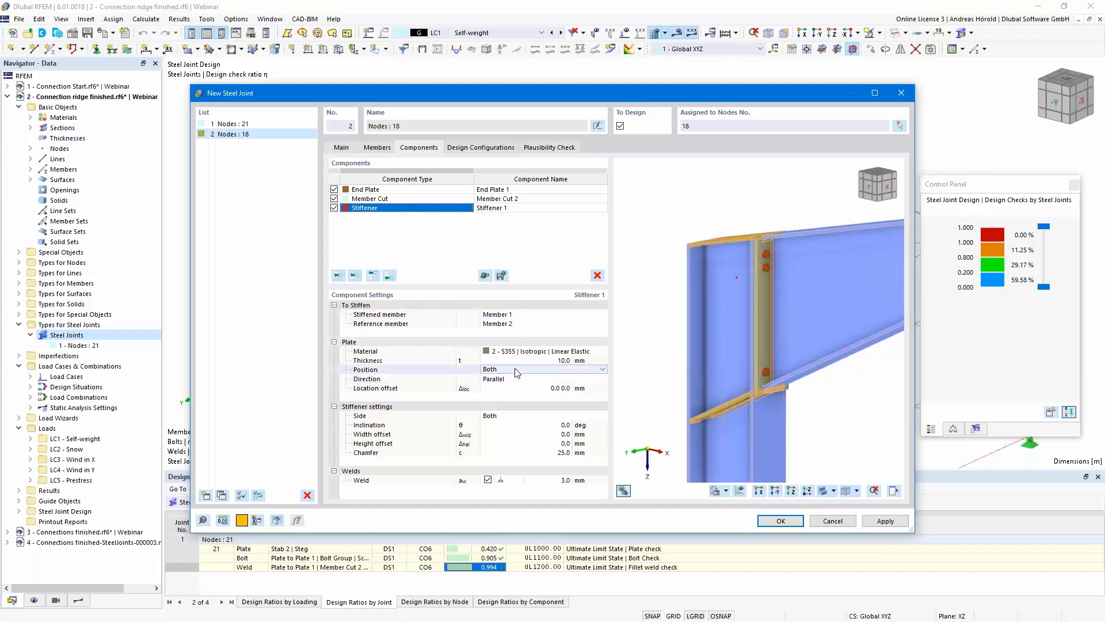
pyautogui.click(603, 369)
pyautogui.click(539, 375)
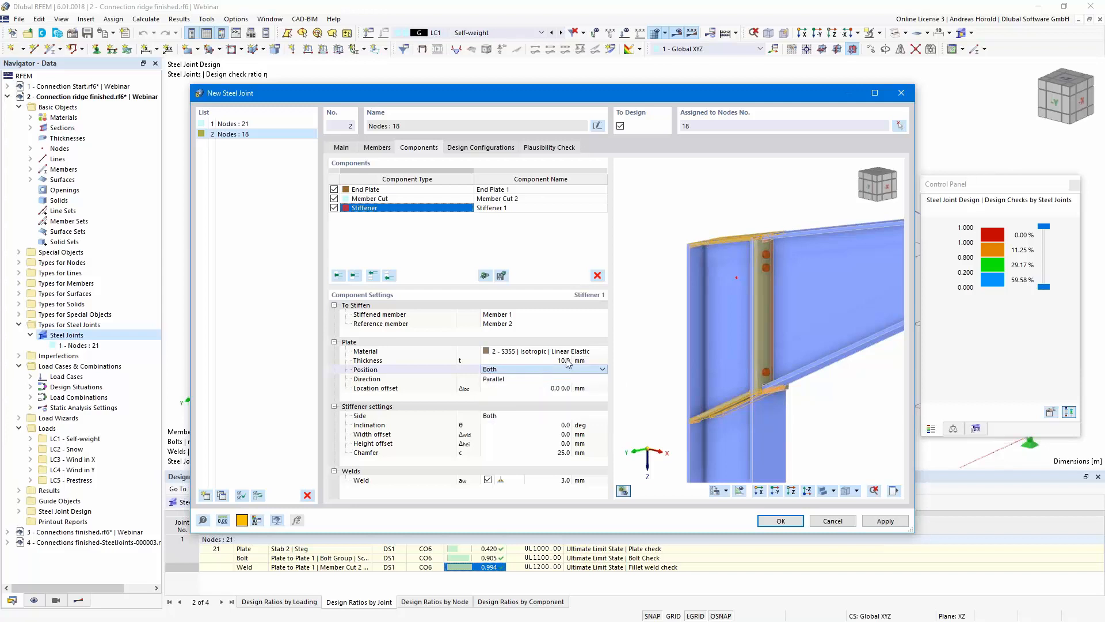
pyautogui.click(498, 378)
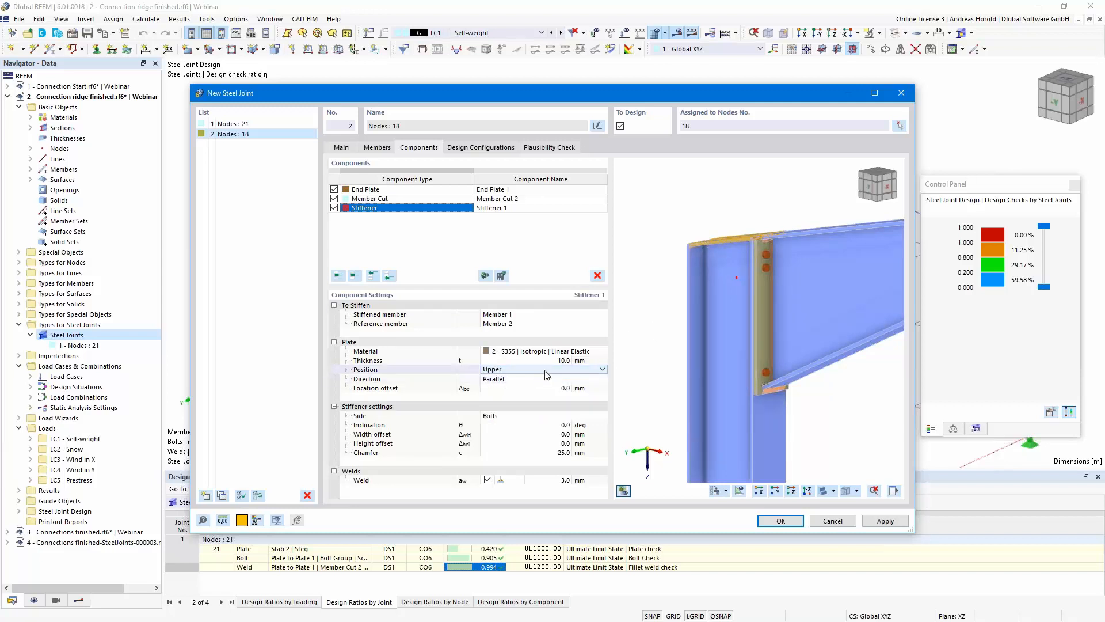
# Step: Set the weld of the first column stiffener to 4 mm and add a second stiffener component to the joint
pyautogui.click(566, 482)
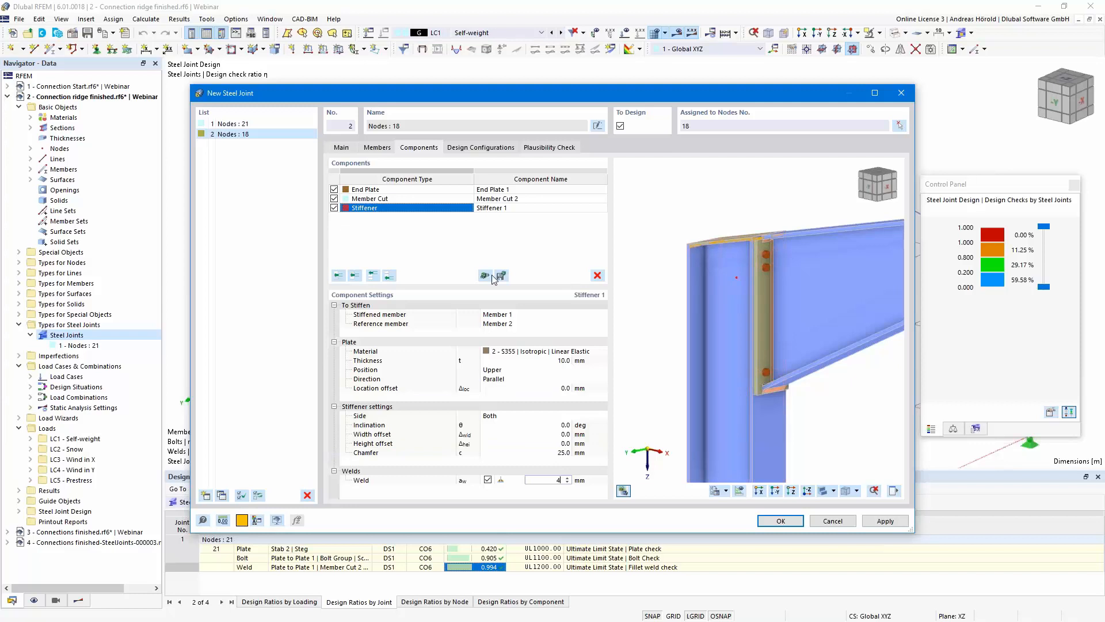
pyautogui.click(389, 276)
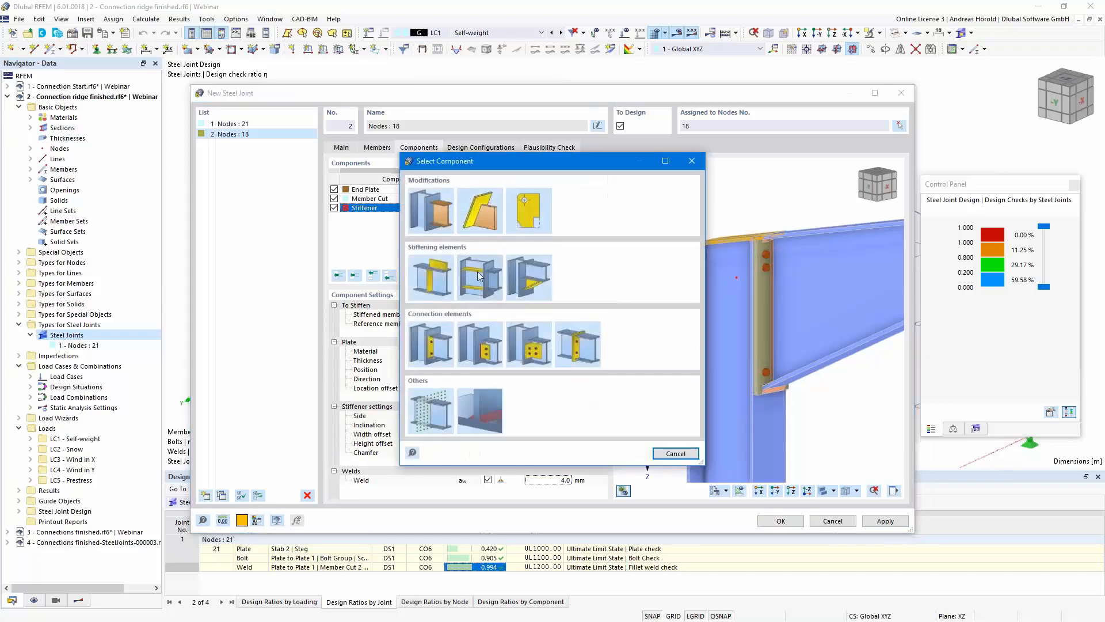
pyautogui.click(479, 278)
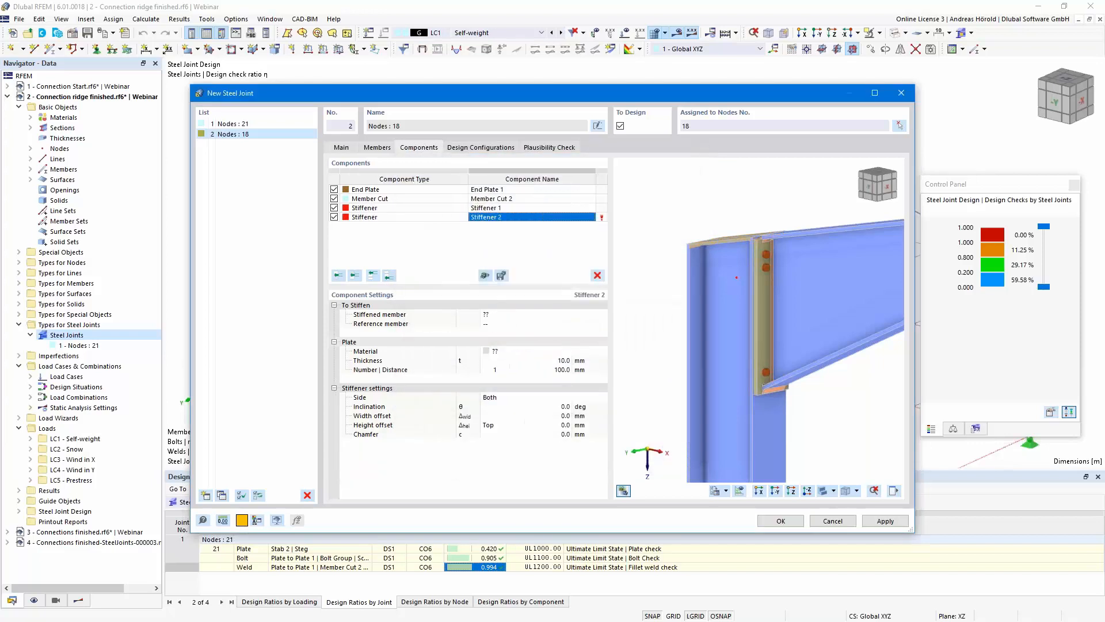
# Step: Assign Member 1 as the stiffened member and Member 2 as the reference member of the second stiffener
pyautogui.click(506, 318)
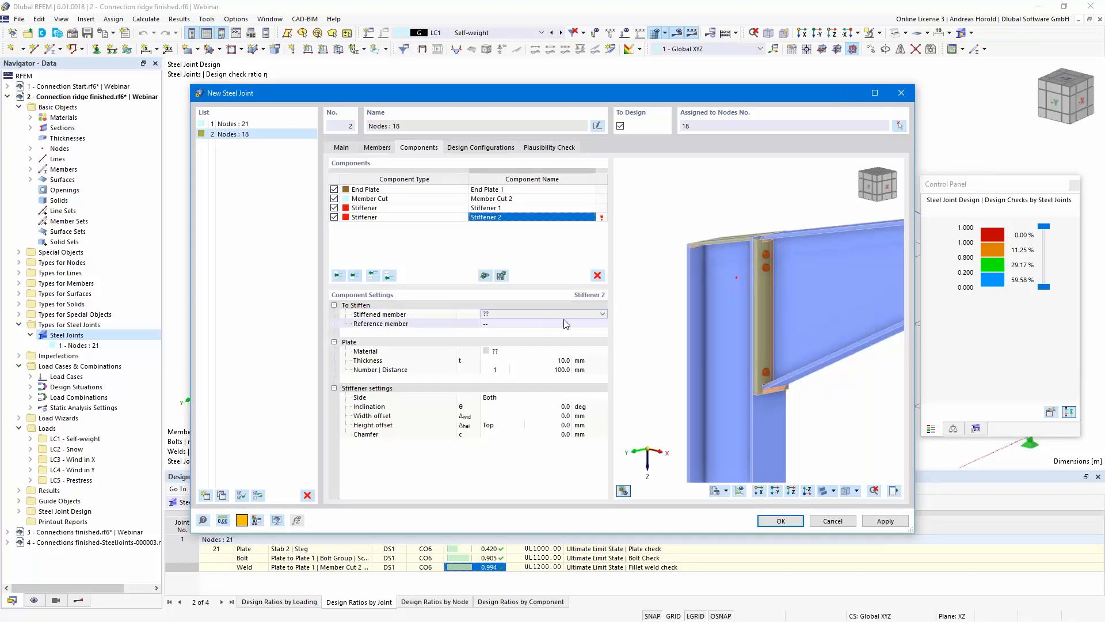
pyautogui.click(603, 314)
pyautogui.click(567, 332)
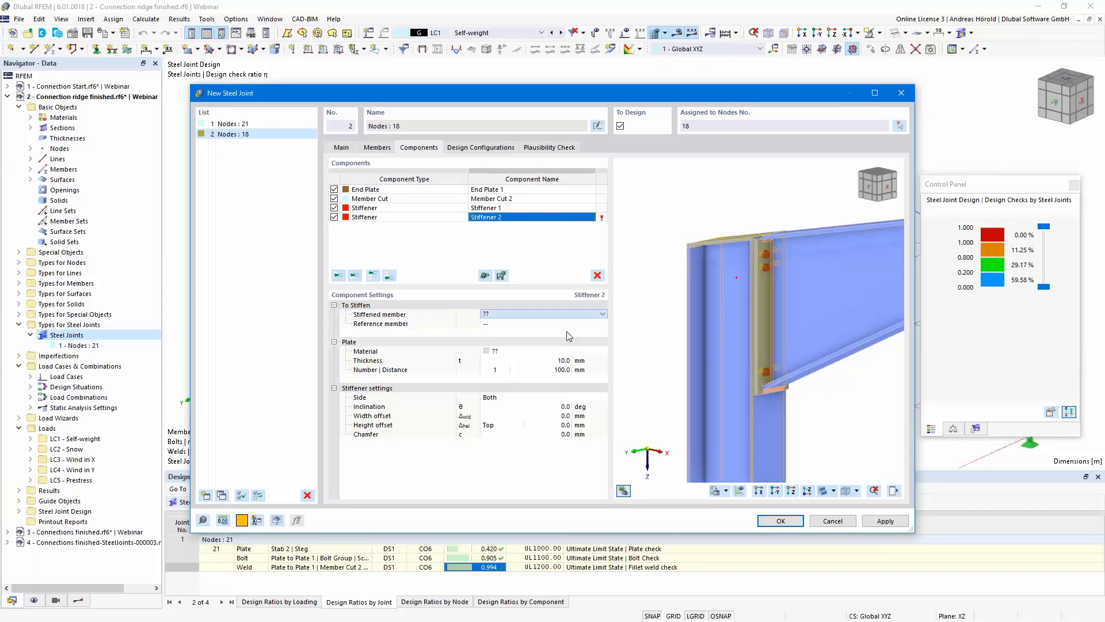
pyautogui.click(545, 326)
pyautogui.click(602, 324)
pyautogui.click(548, 339)
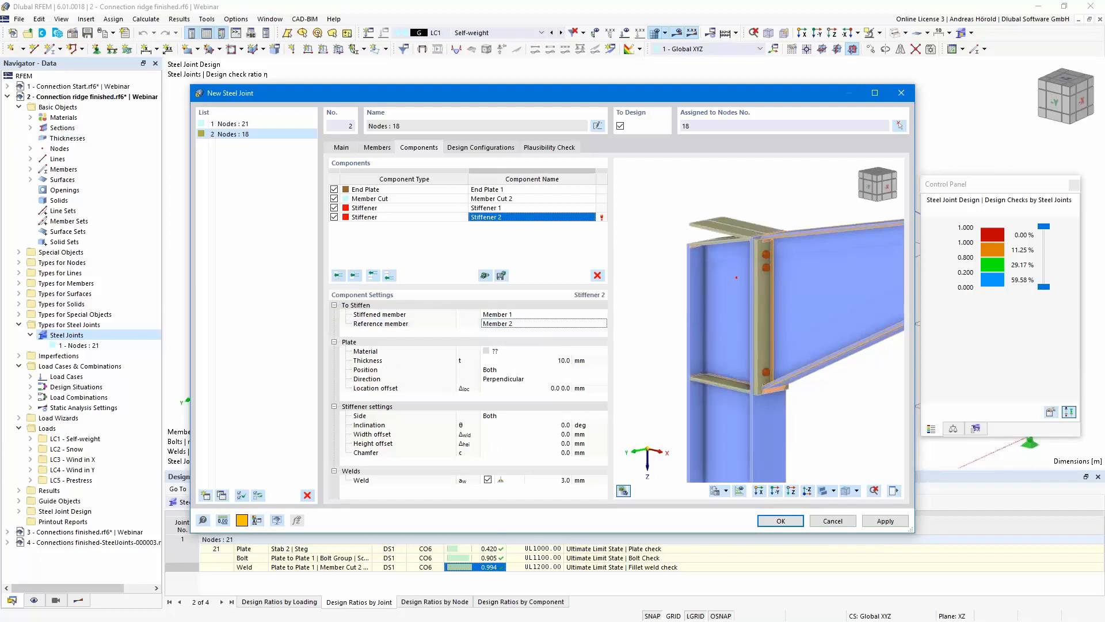
# Step: Give the second stiffener the material 2 - S355 and set its position to Lower
pyautogui.click(562, 352)
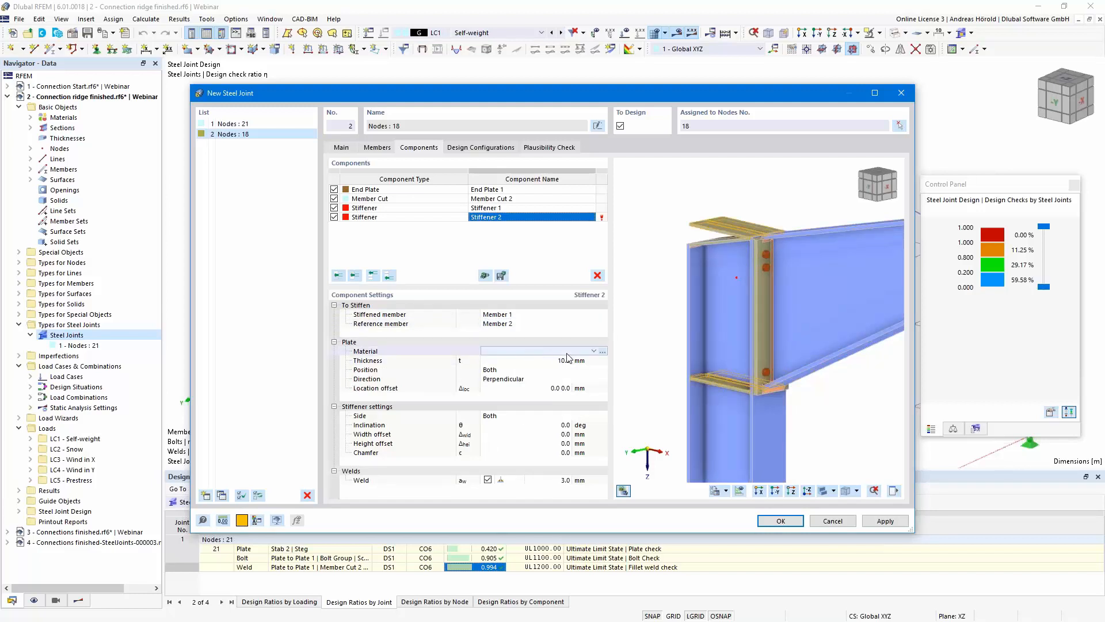
pyautogui.click(594, 351)
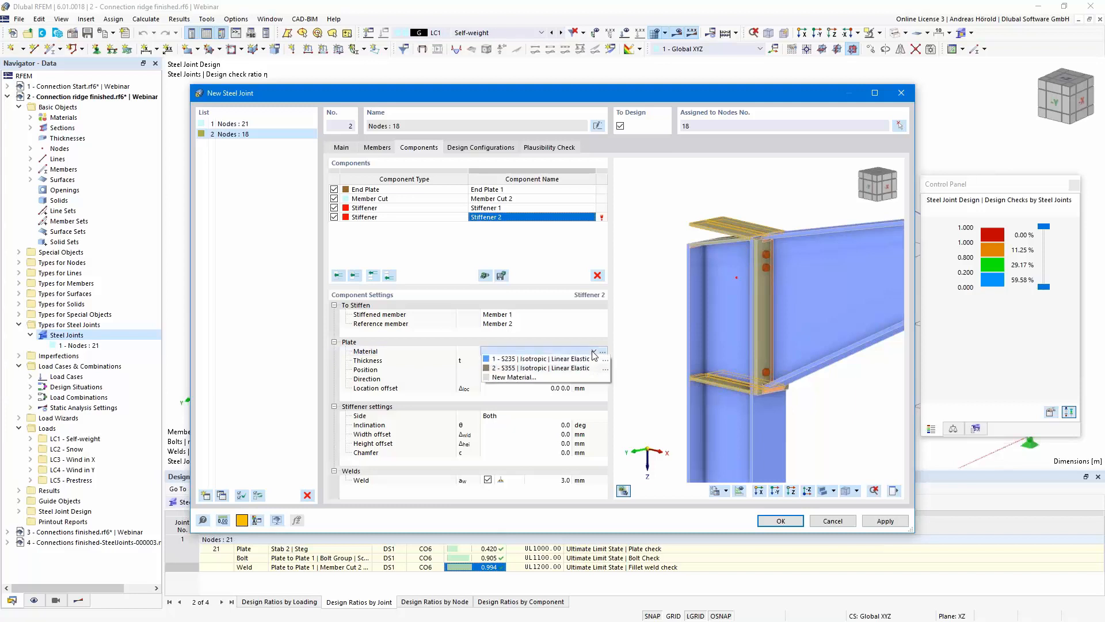
pyautogui.click(566, 369)
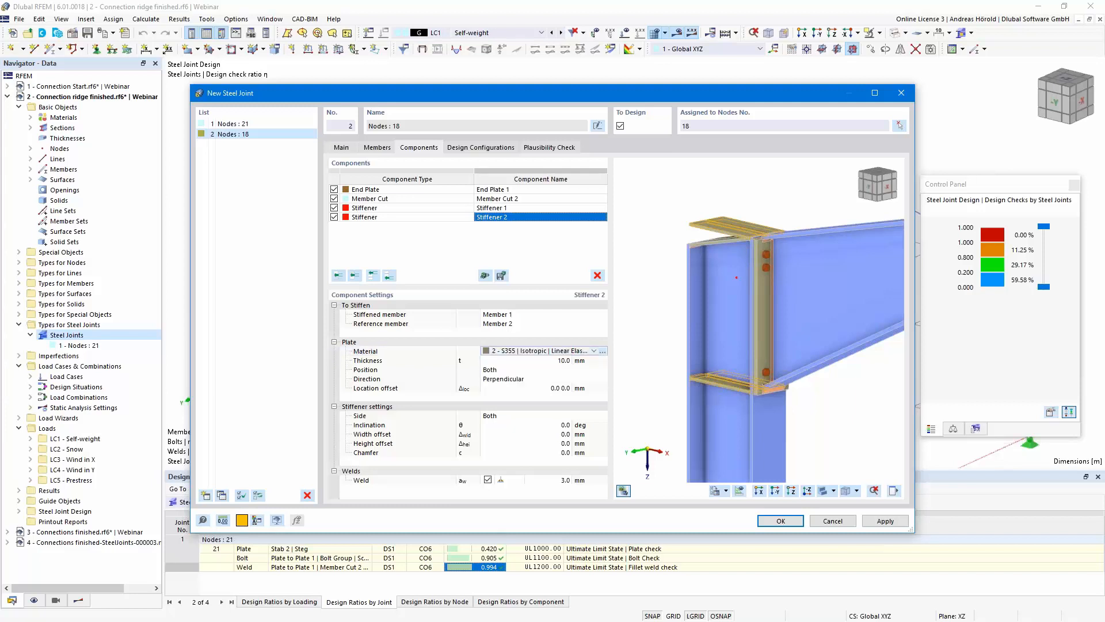
pyautogui.click(561, 369)
pyautogui.click(602, 369)
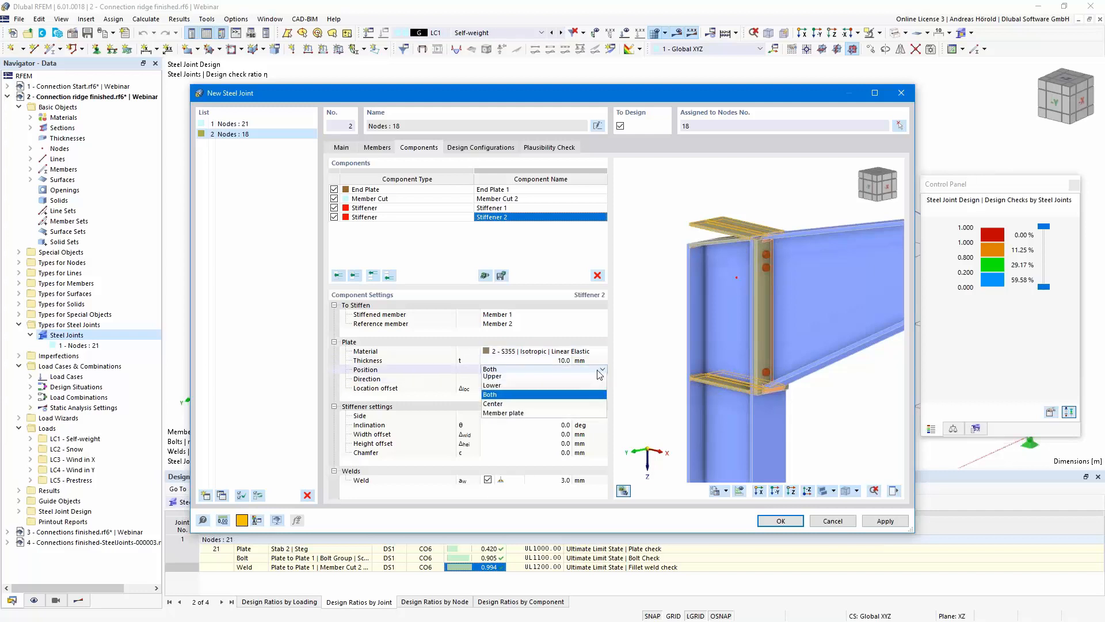
pyautogui.click(536, 389)
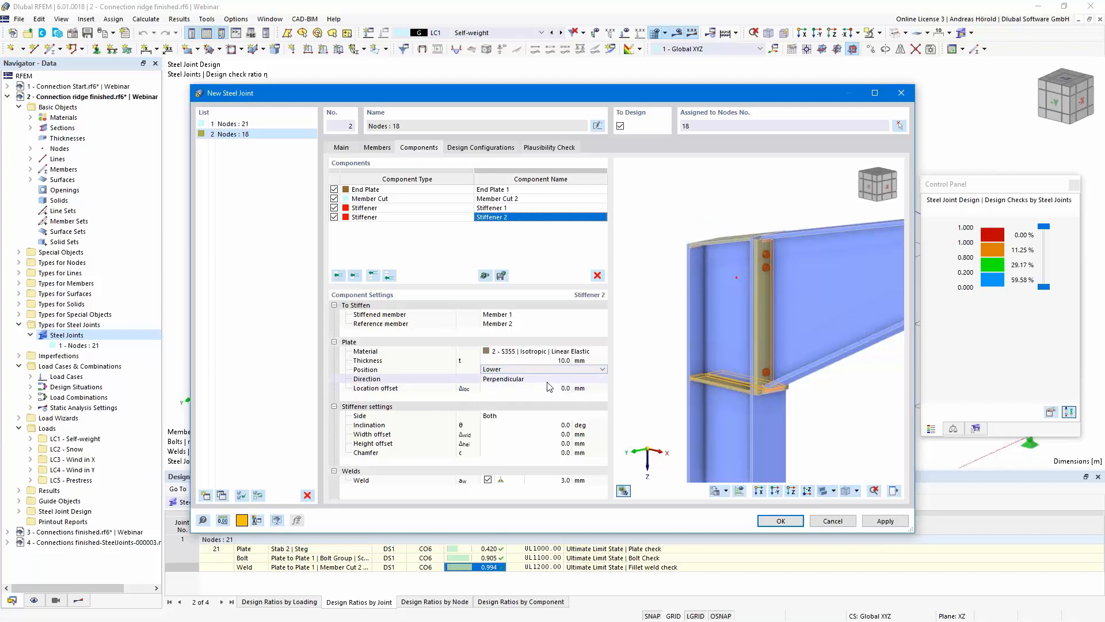
# Step: Examine the node 18 joint in side view and review its design configuration and plausibility check
pyautogui.keyDown('ctrl'); pyautogui.moveTo(739, 415); pyautogui.dragTo(749, 460, button='middle'); pyautogui.keyUp('ctrl')
pyautogui.click(775, 491)
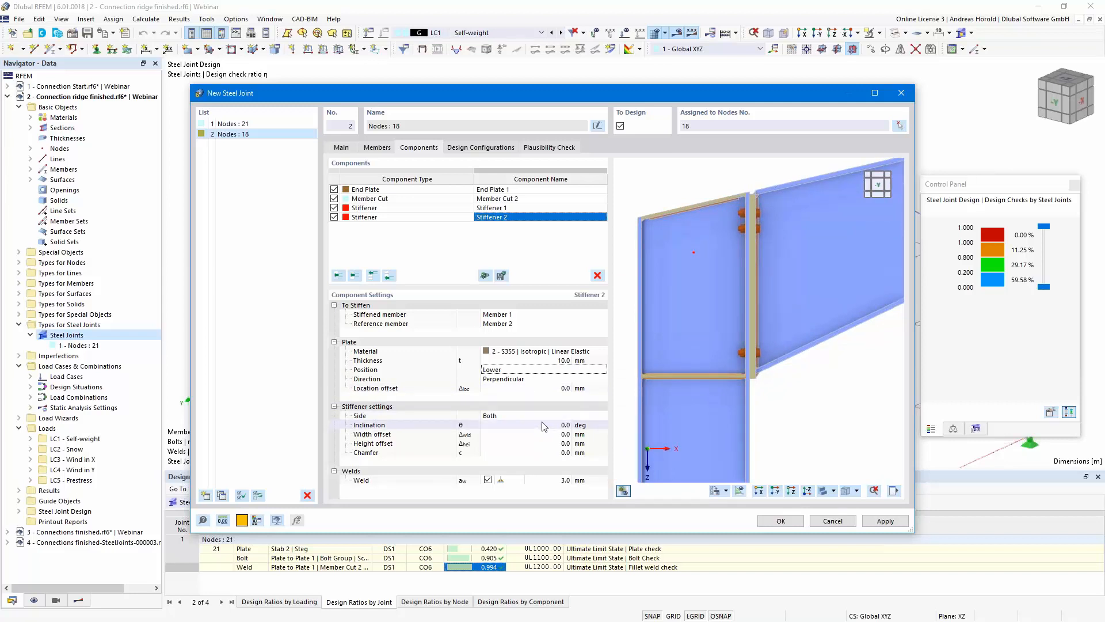
pyautogui.scroll(-3, 724, 392)
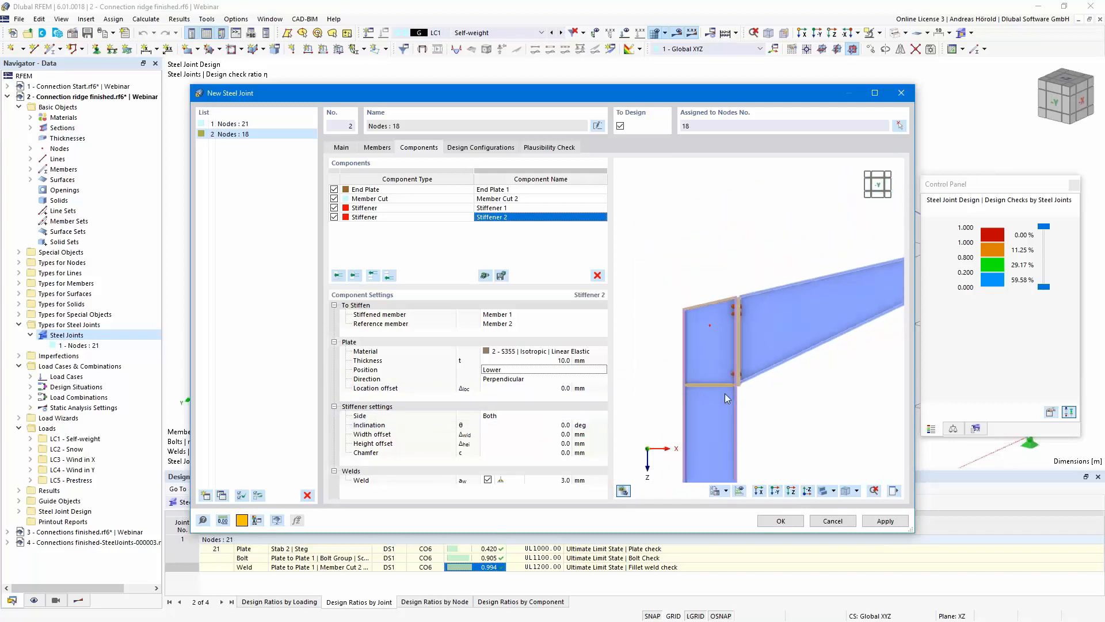
pyautogui.click(467, 149)
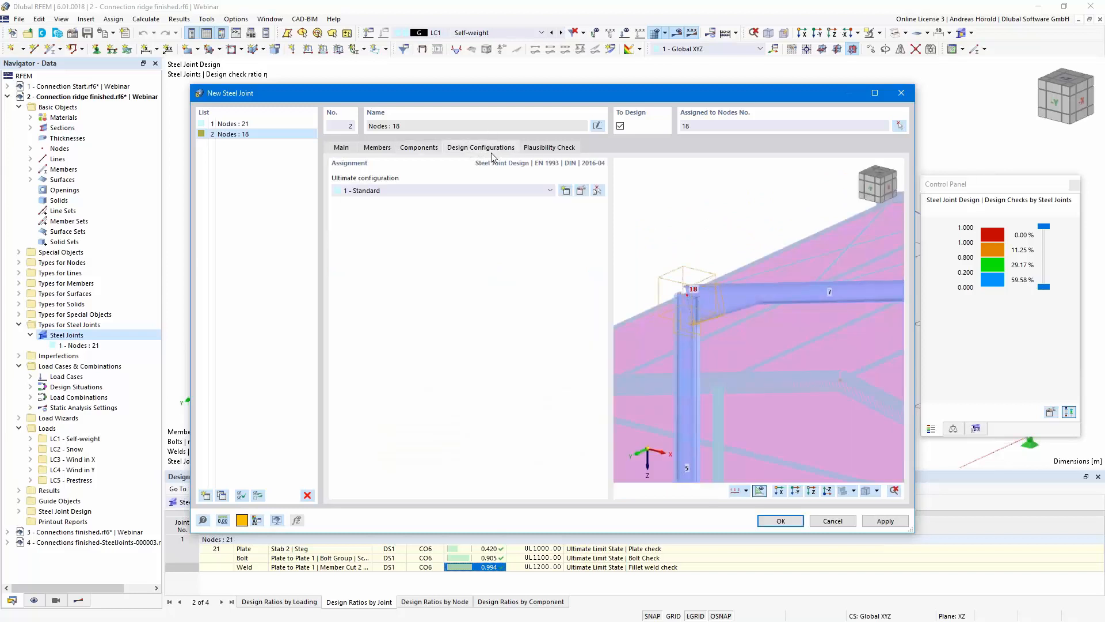
pyautogui.click(544, 149)
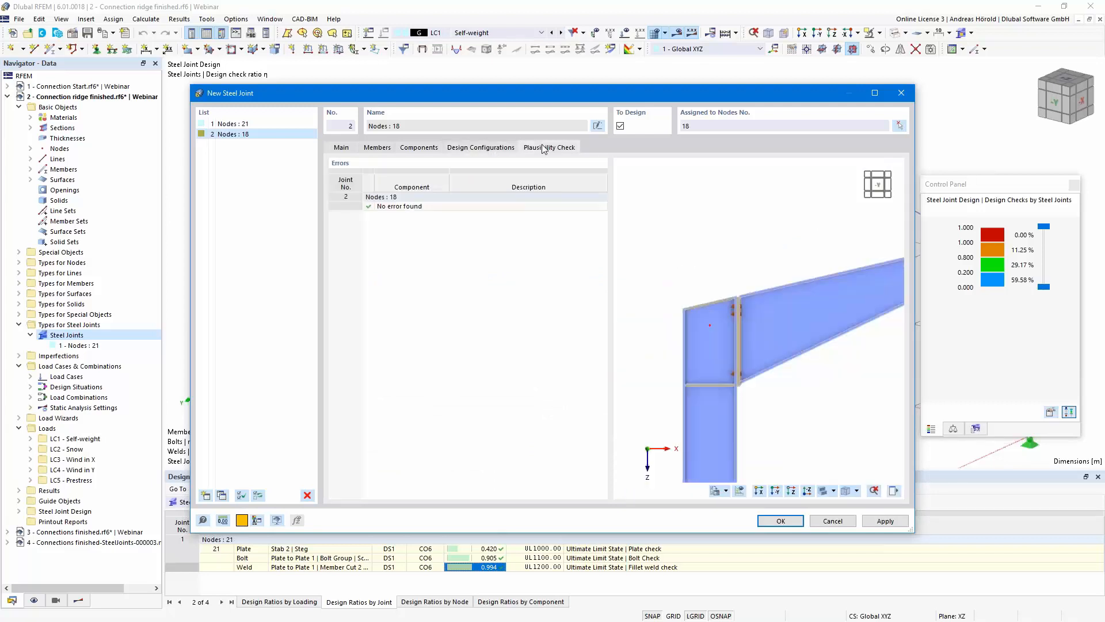
pyautogui.scroll(2, 734, 374)
pyautogui.scroll(-3, 734, 367)
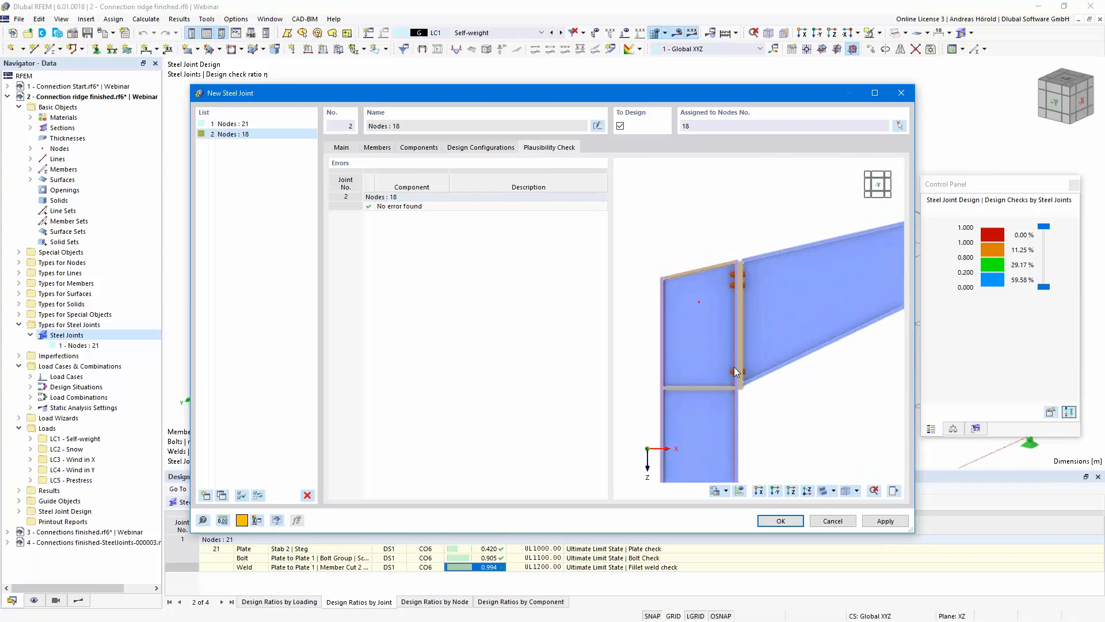
pyautogui.scroll(2, 734, 367)
pyautogui.scroll(-2, 733, 368)
pyautogui.scroll(1, 734, 367)
pyautogui.moveTo(734, 367); pyautogui.dragTo(773, 335, button='middle')
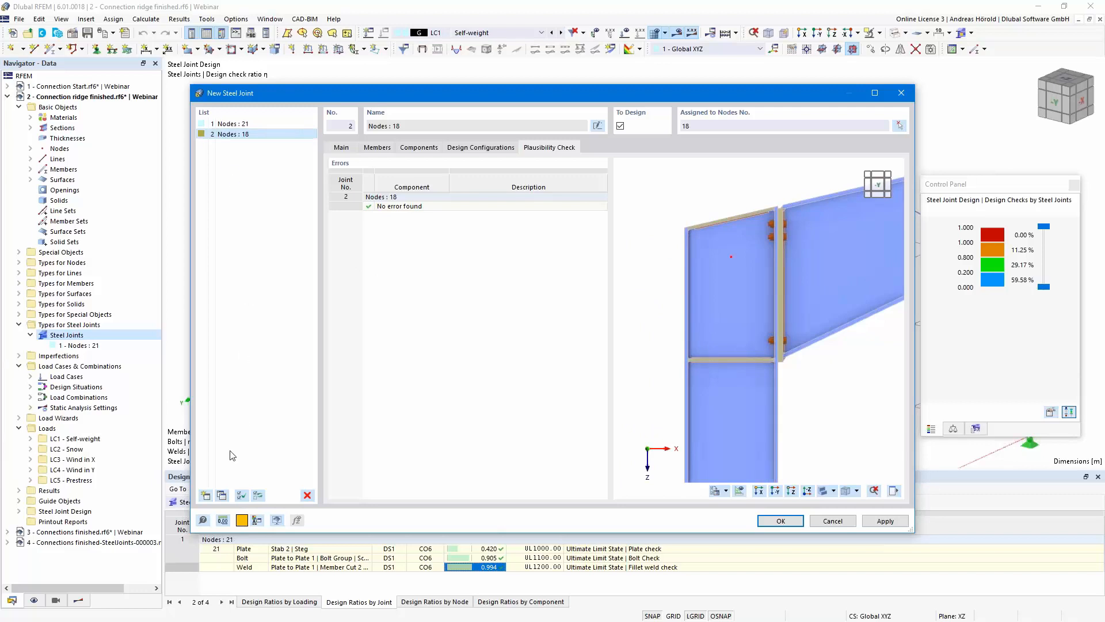
# Step: Create a third steel joint and pick node 20 at the frame corner for it
pyautogui.click(205, 495)
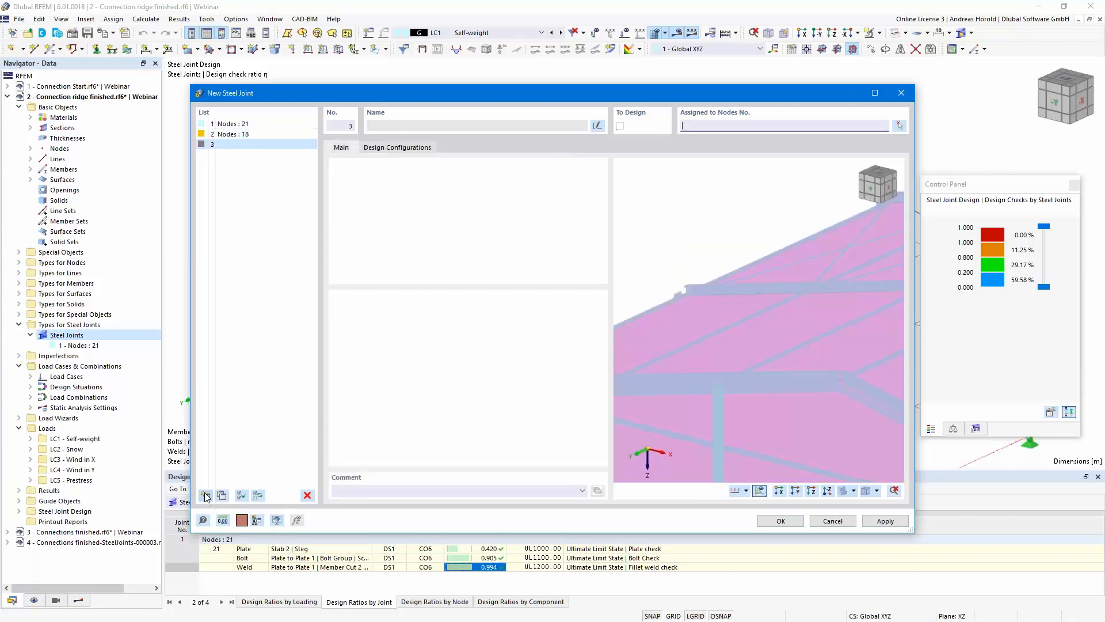
pyautogui.click(899, 127)
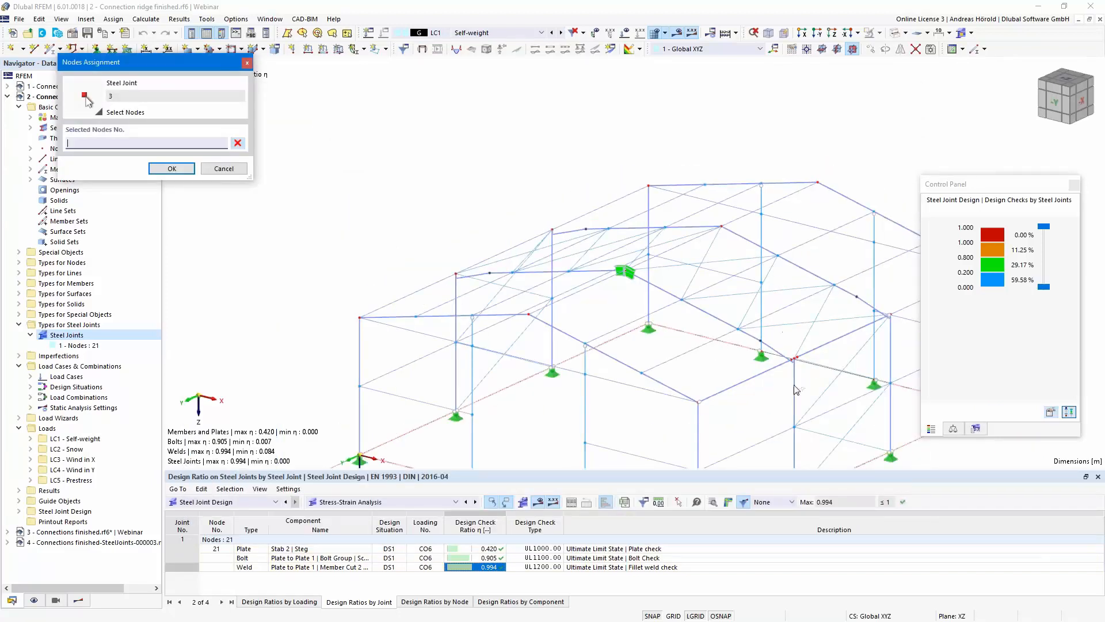
pyautogui.scroll(5, 799, 406)
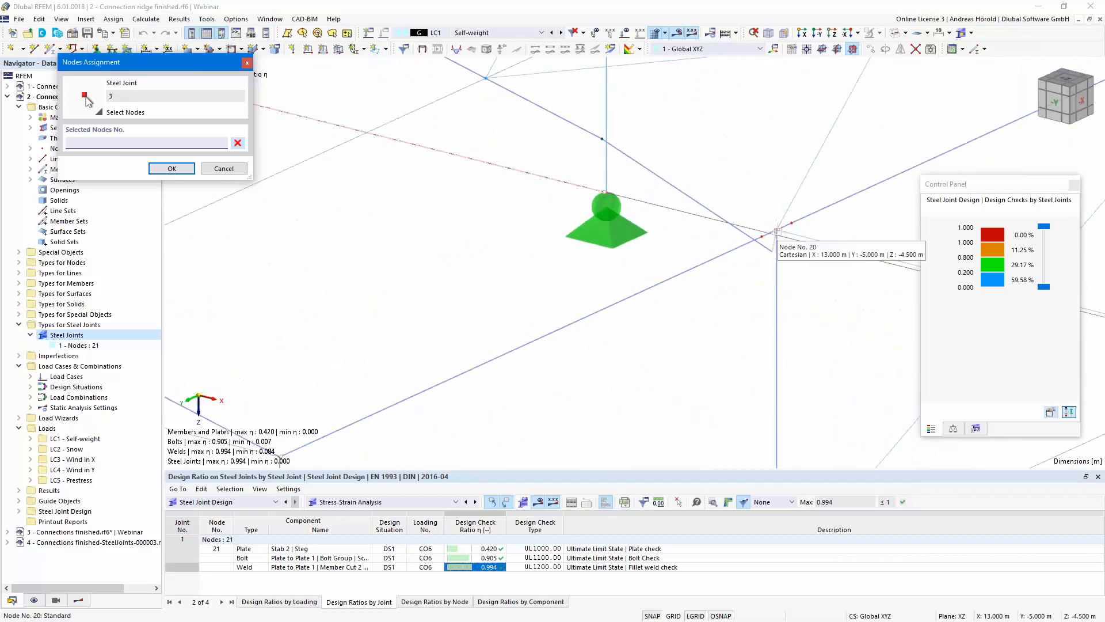
pyautogui.click(776, 230)
pyautogui.scroll(3, 789, 242)
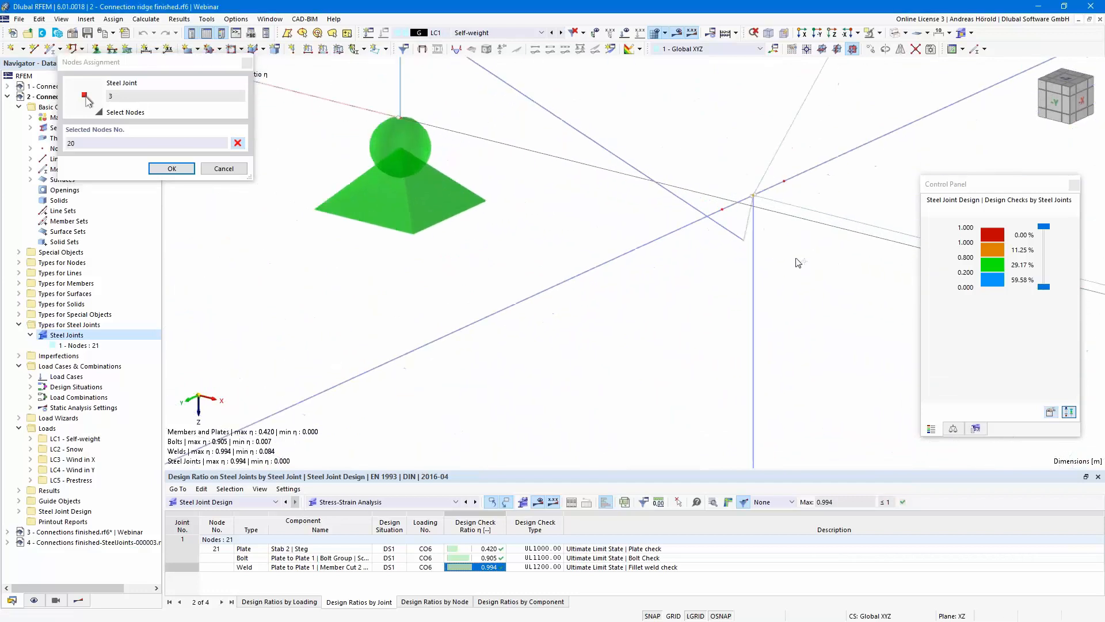
pyautogui.moveTo(782, 231); pyautogui.dragTo(760, 374, button='middle')
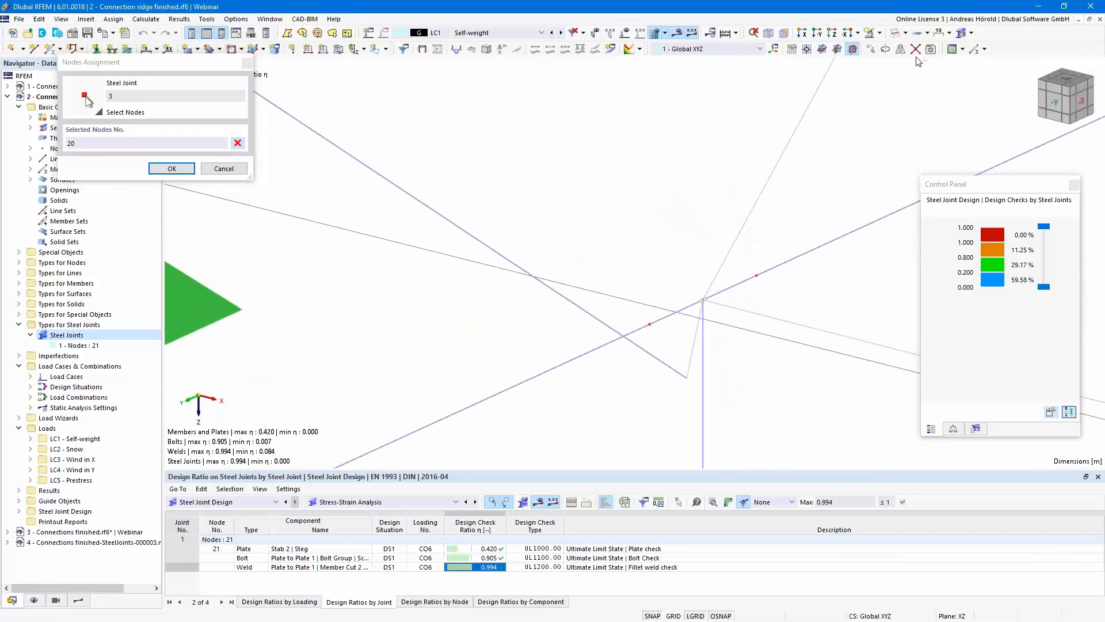
# Step: Display the model as a solid and examine how the tubes and bracing meet the frame corner at node 20
pyautogui.click(906, 34)
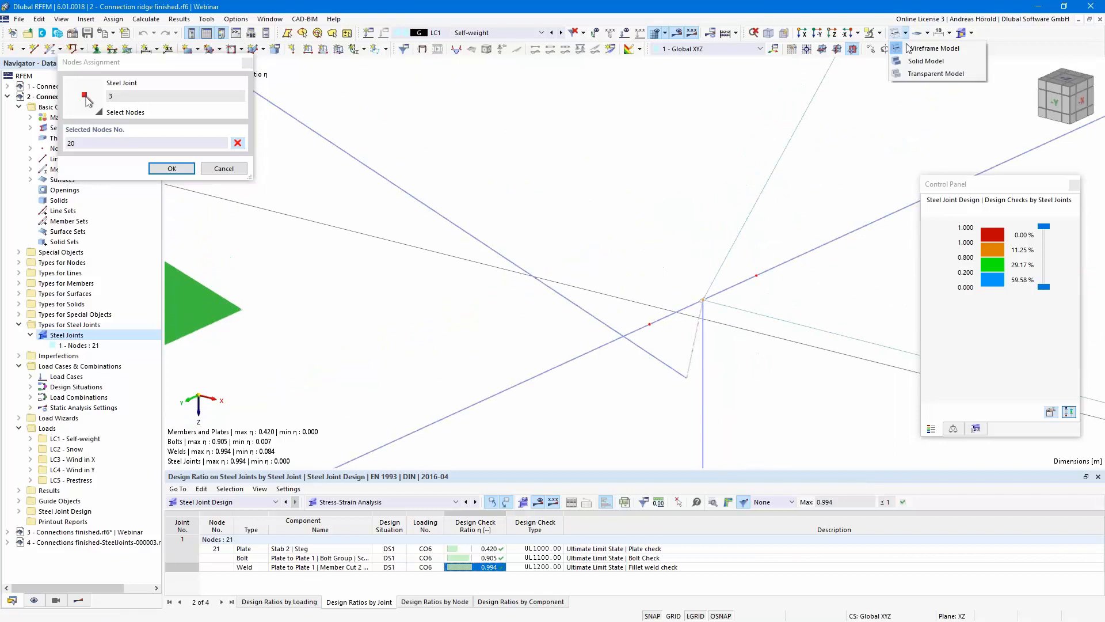
pyautogui.click(899, 74)
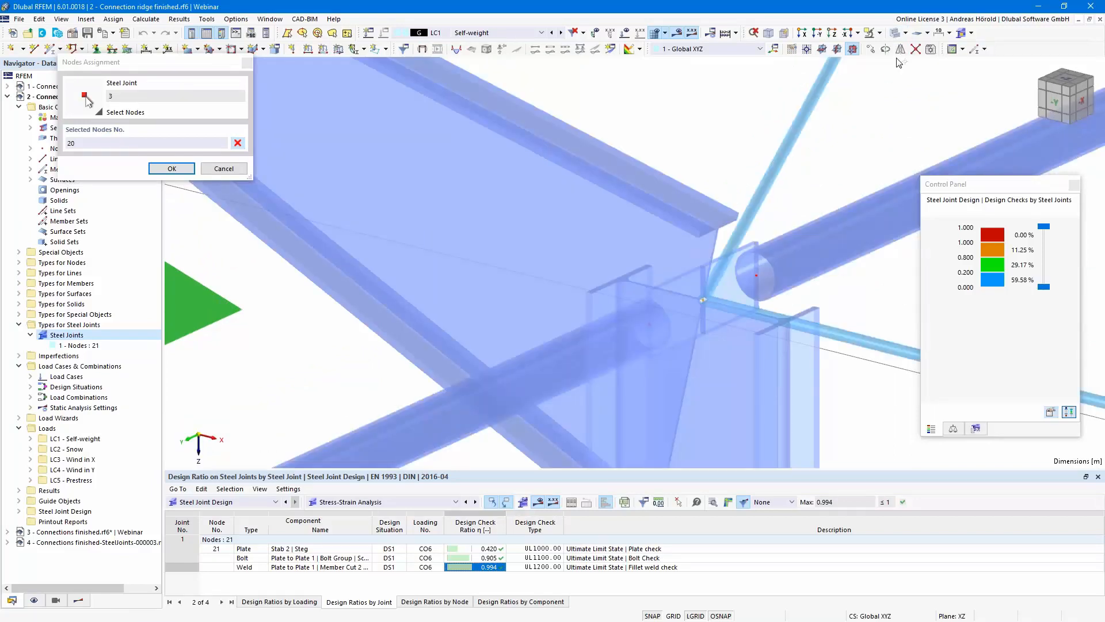
pyautogui.click(906, 33)
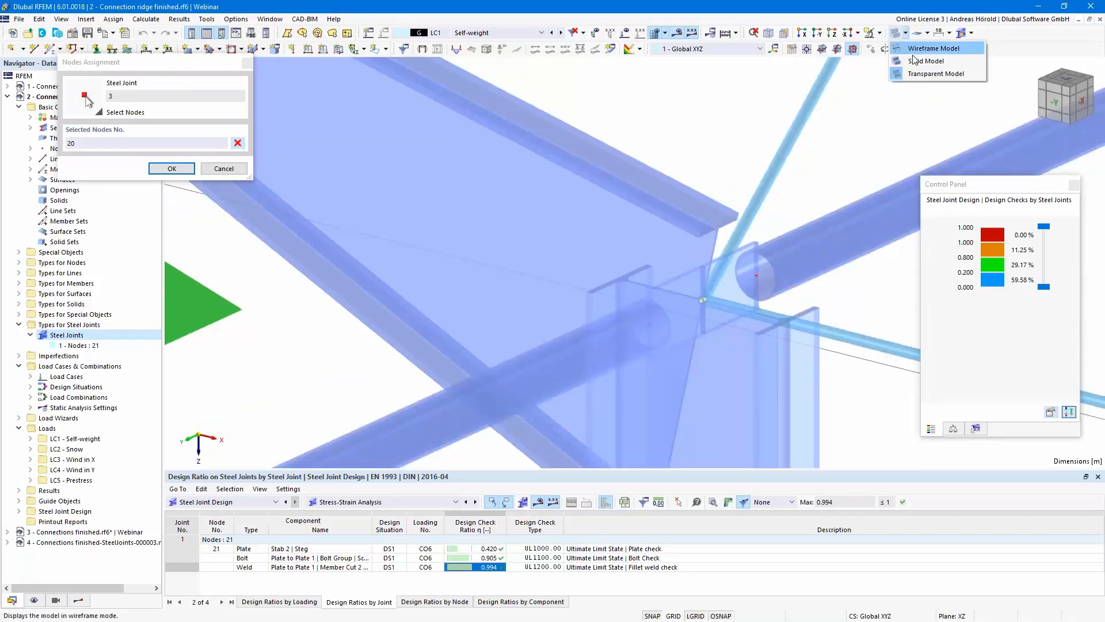
pyautogui.click(917, 61)
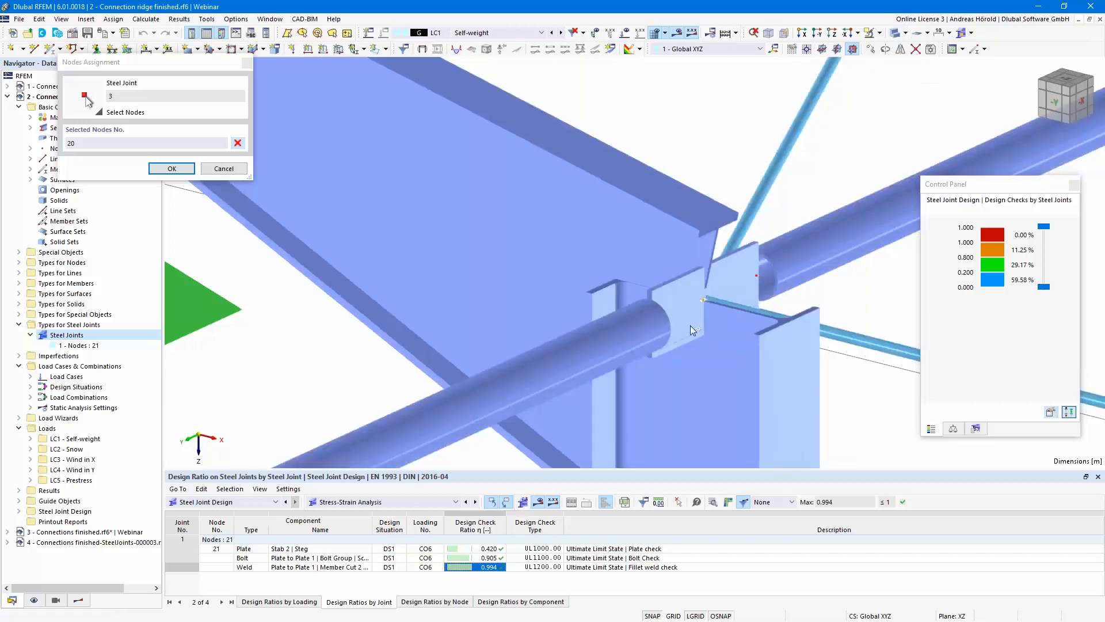
pyautogui.scroll(-5, 678, 320)
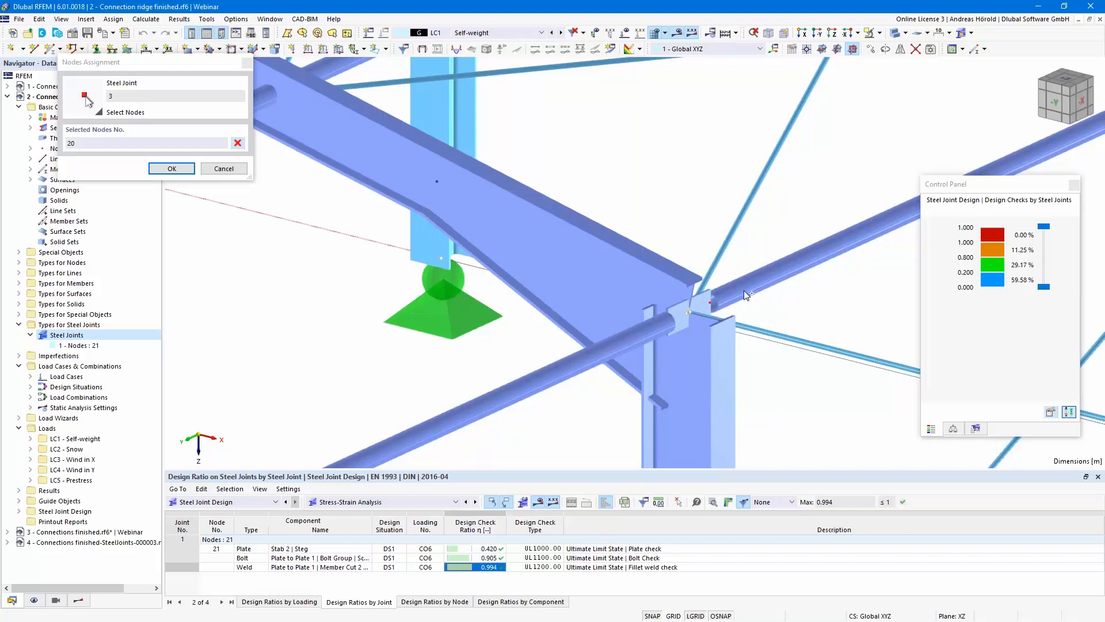
pyautogui.scroll(4, 744, 290)
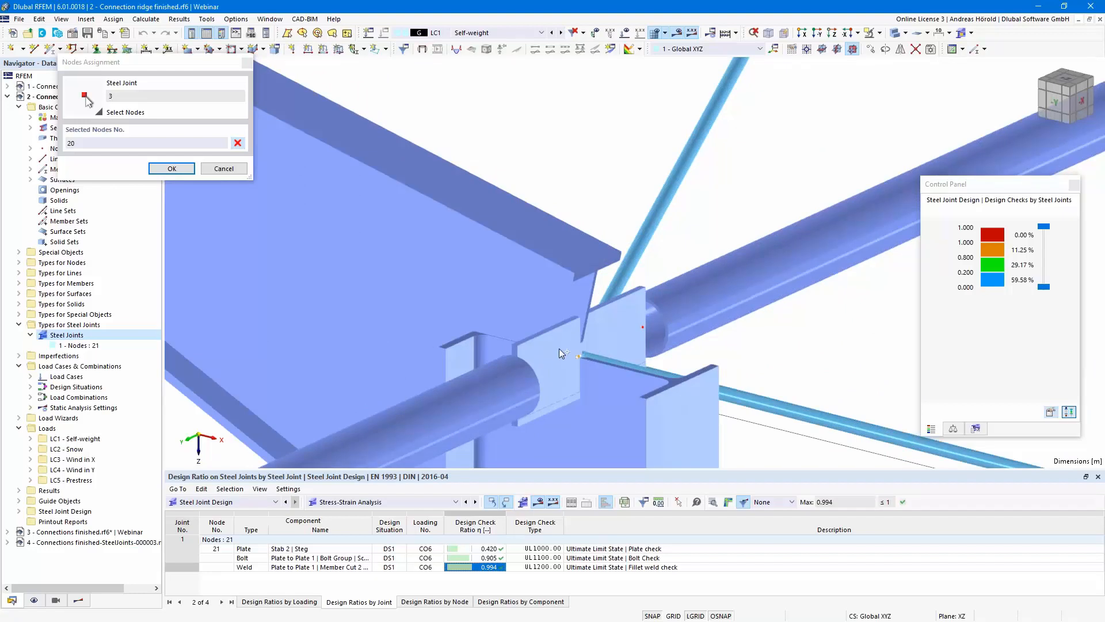
pyautogui.scroll(-5, 562, 347)
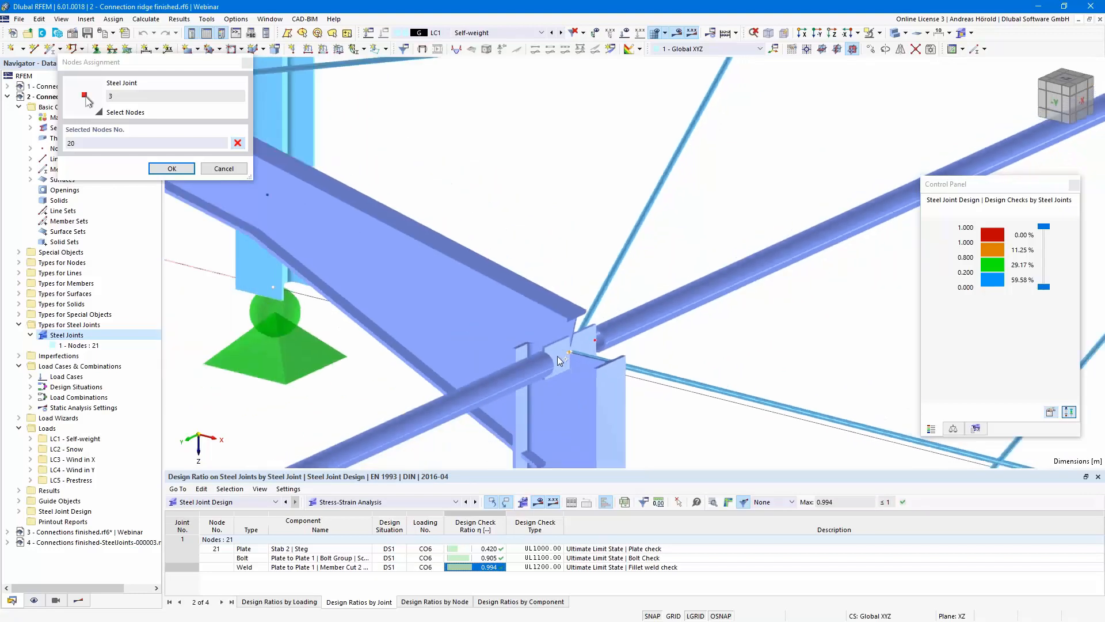
pyautogui.scroll(-3, 564, 358)
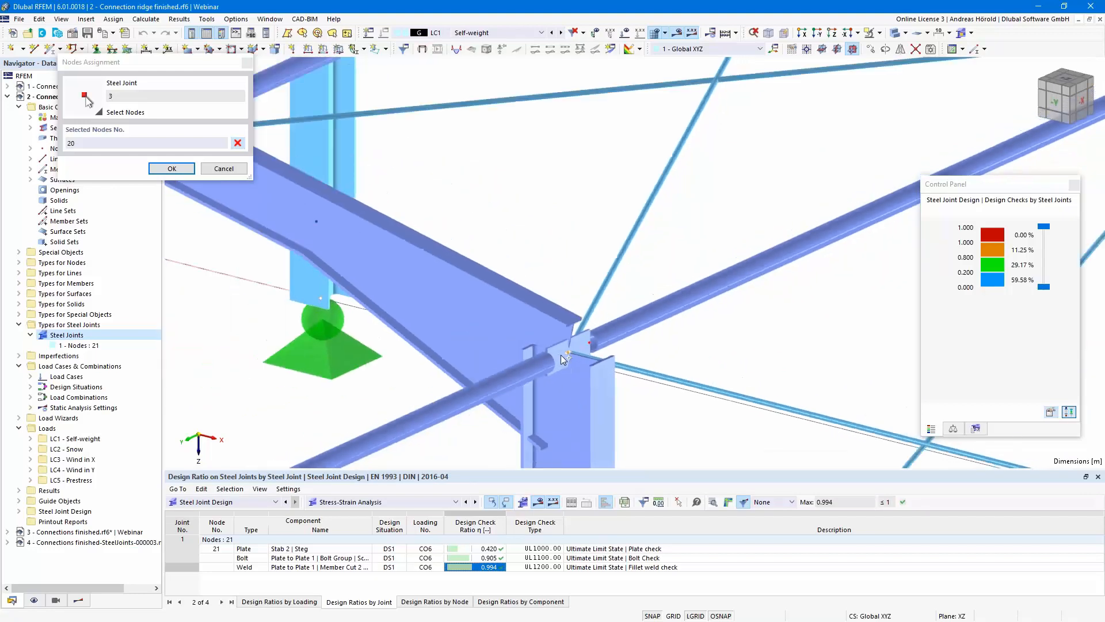
# Step: Confirm node 20 for the third joint and exclude members 63 and 65 from it
pyautogui.click(171, 169)
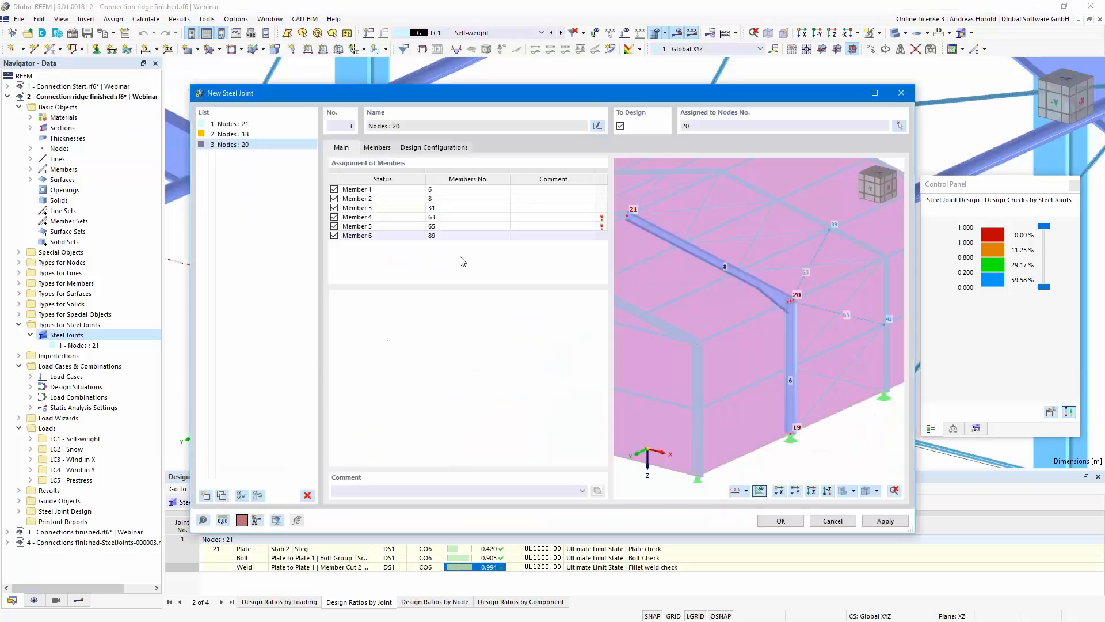
pyautogui.click(334, 217)
pyautogui.click(335, 227)
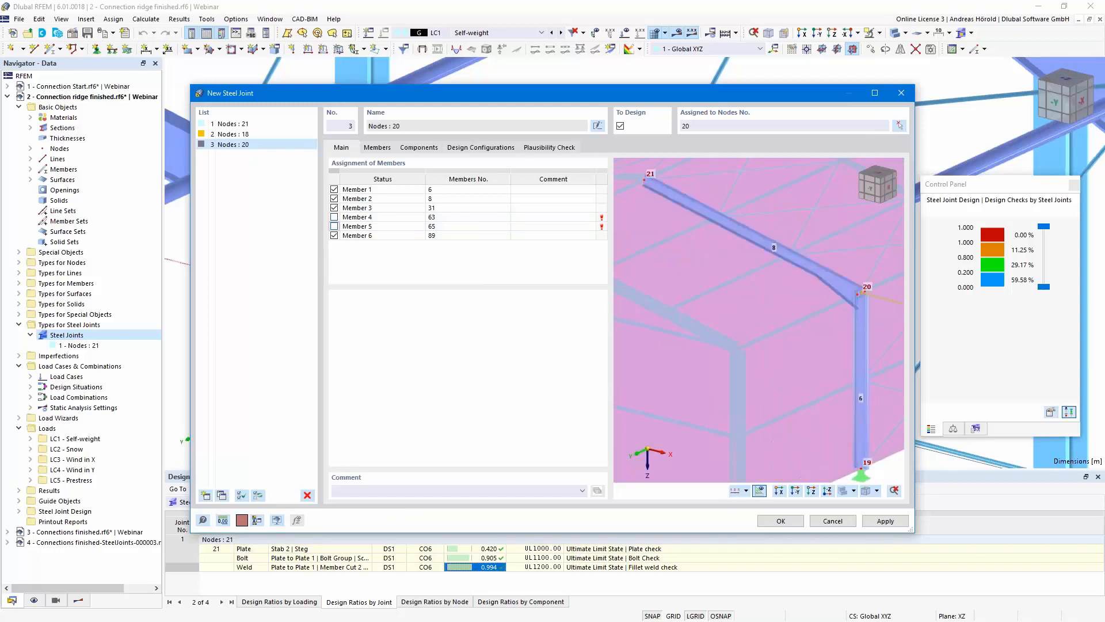
# Step: Apply the user-defined beam-to-column template "Frame Joint 6 M16, Plate 20, Haunch" to the joint at node 20
pyautogui.scroll(5, 855, 319)
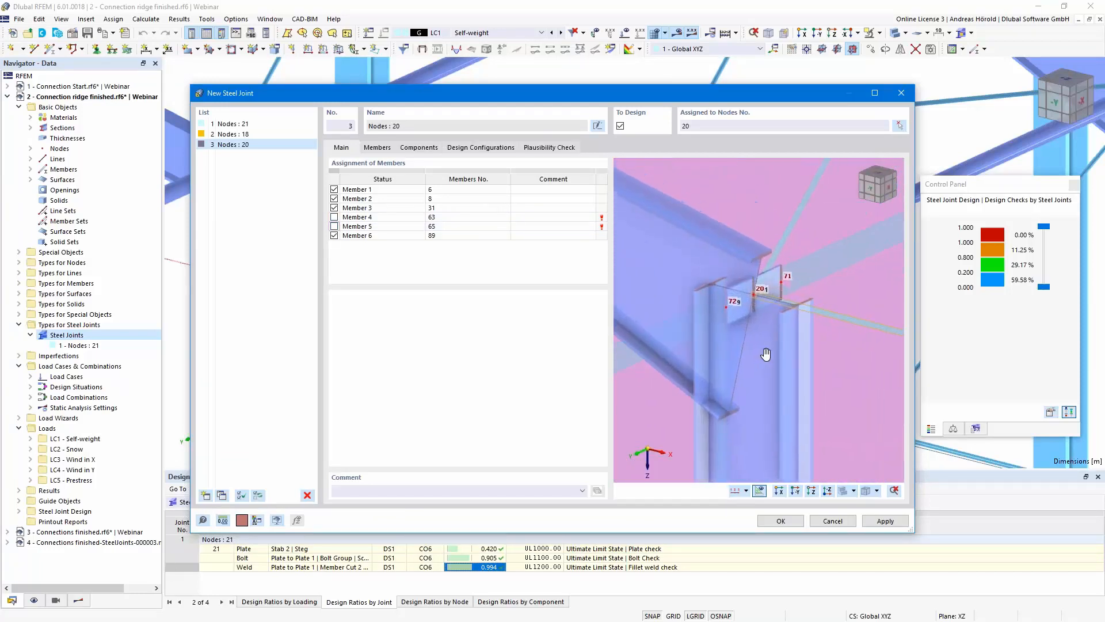
pyautogui.click(376, 148)
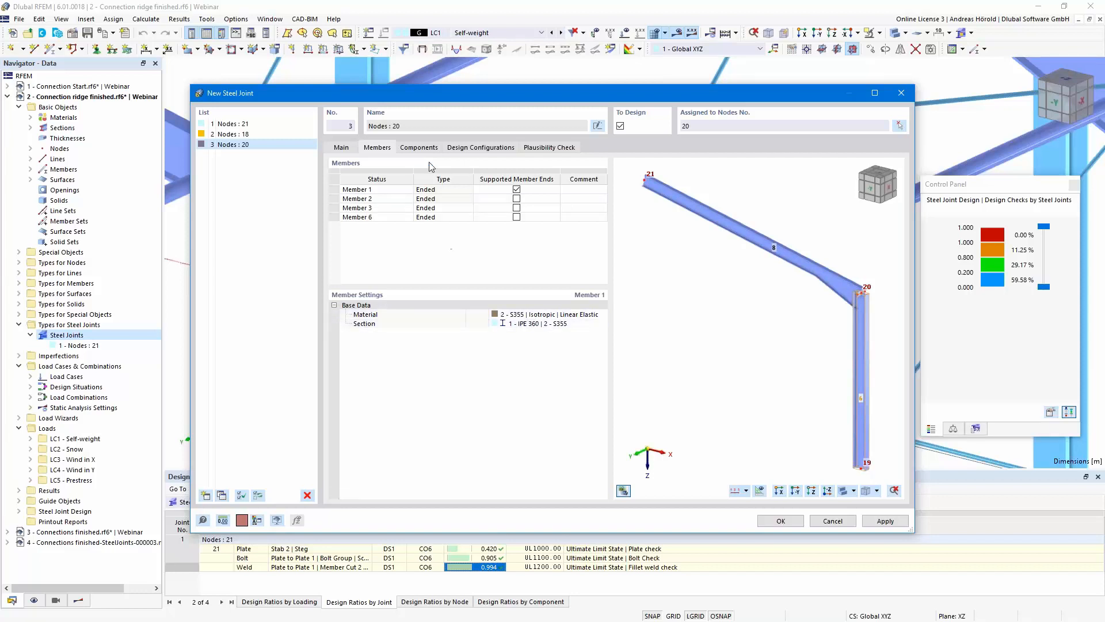
pyautogui.click(419, 148)
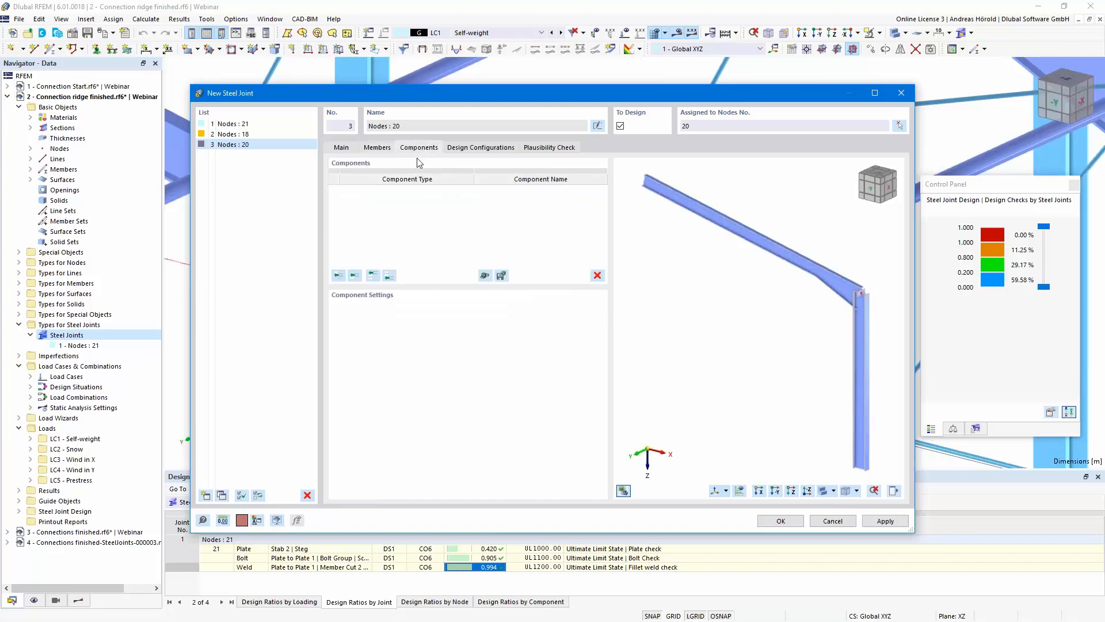
pyautogui.scroll(5, 738, 294)
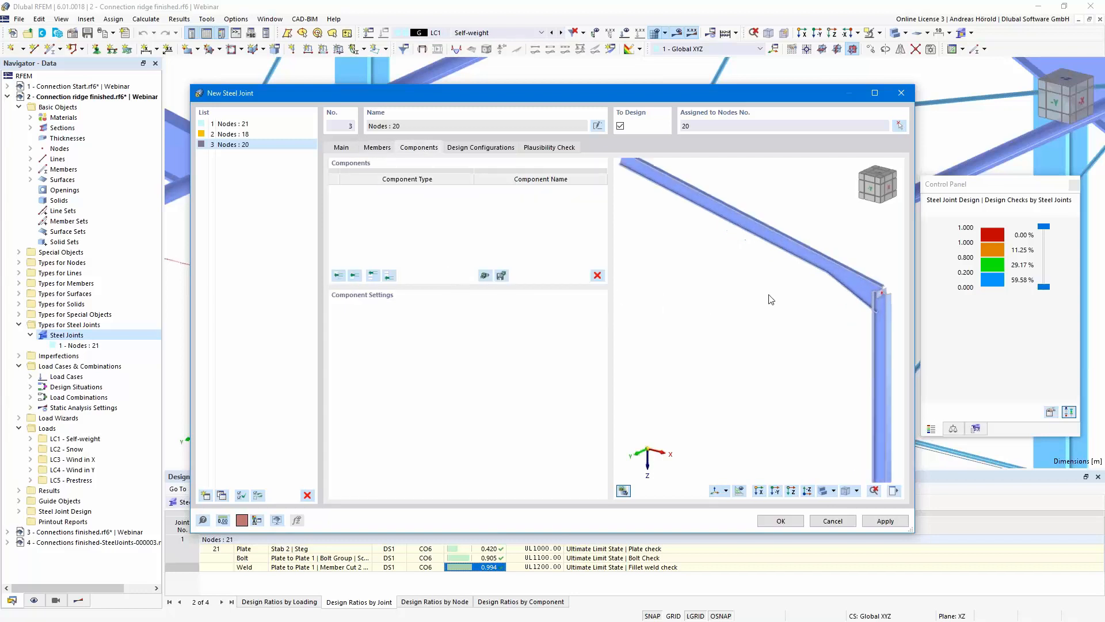
pyautogui.scroll(-2, 757, 405)
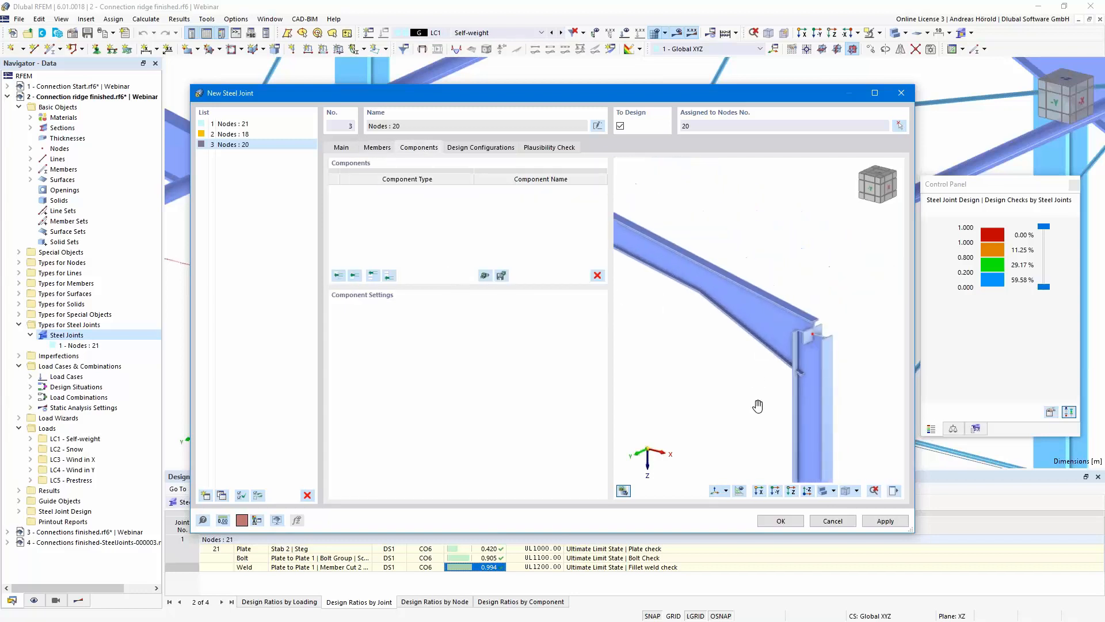
pyautogui.click(484, 276)
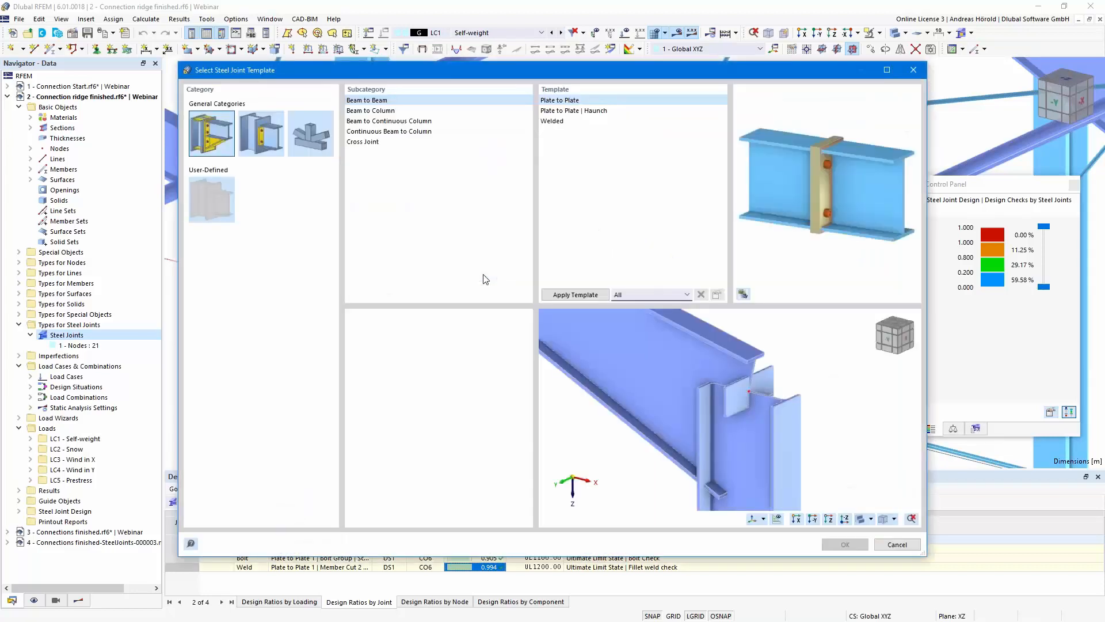
pyautogui.click(211, 196)
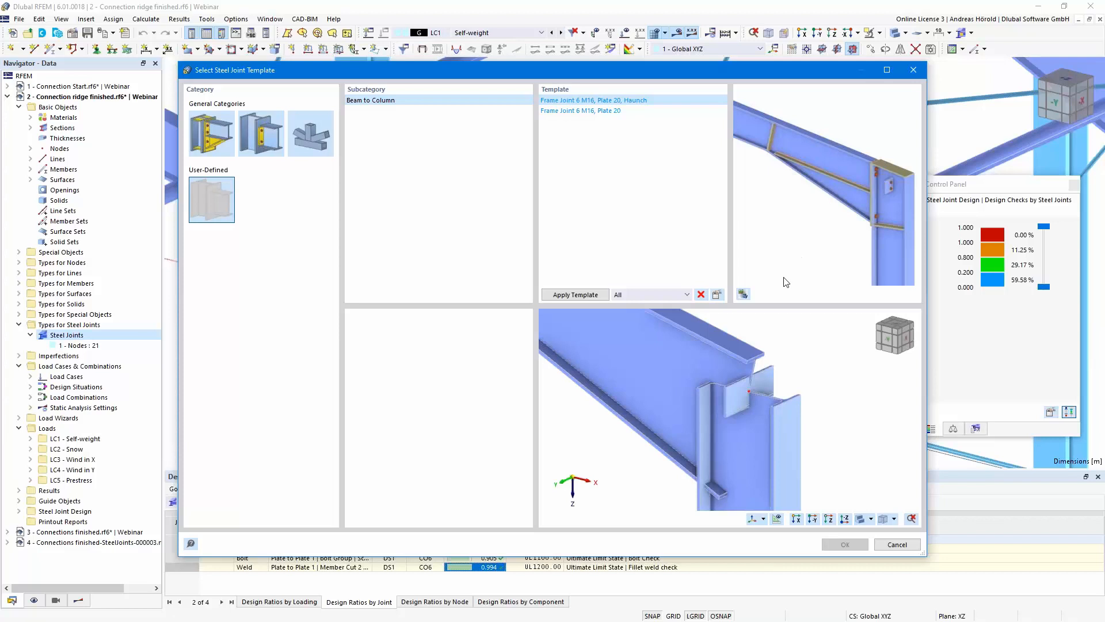
pyautogui.click(571, 296)
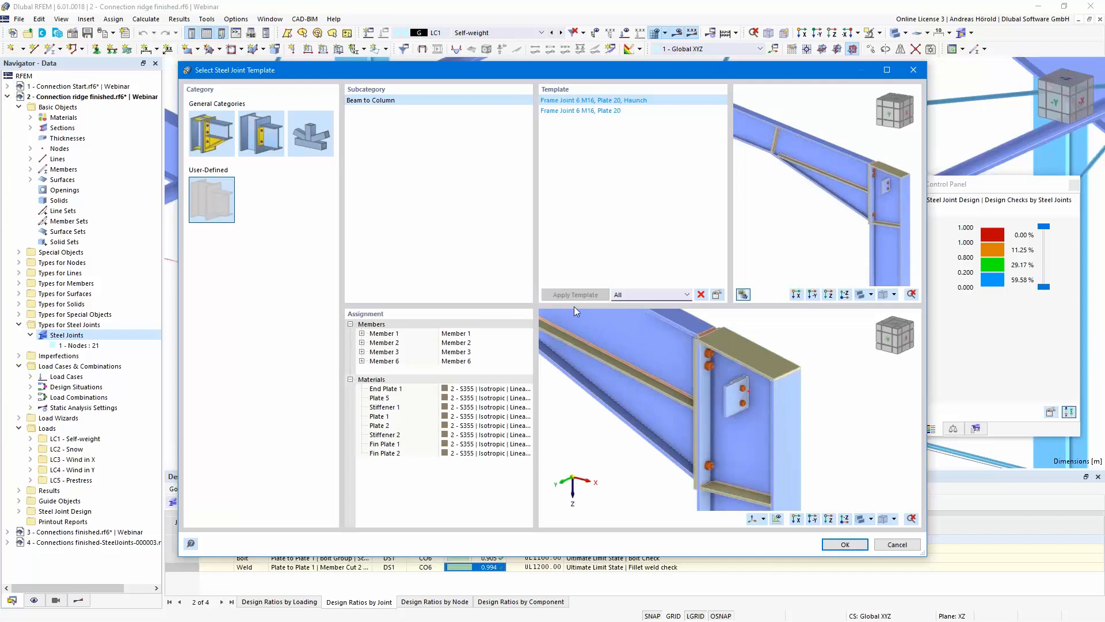
pyautogui.click(845, 544)
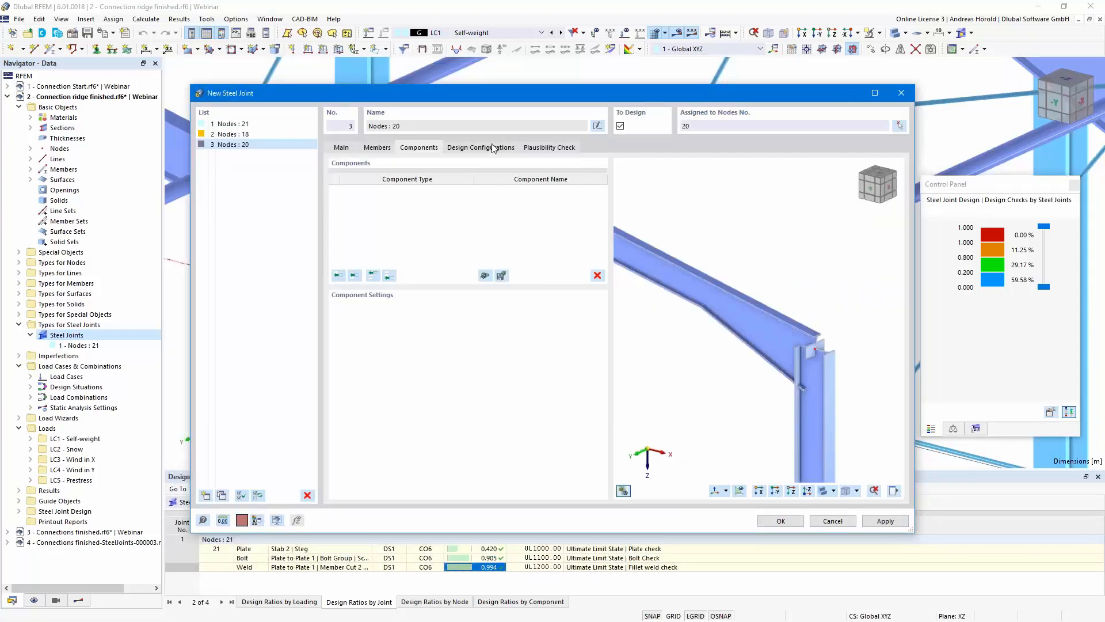
# Step: Review the node 20 joint's design configuration, component list and plausibility check
pyautogui.click(480, 147)
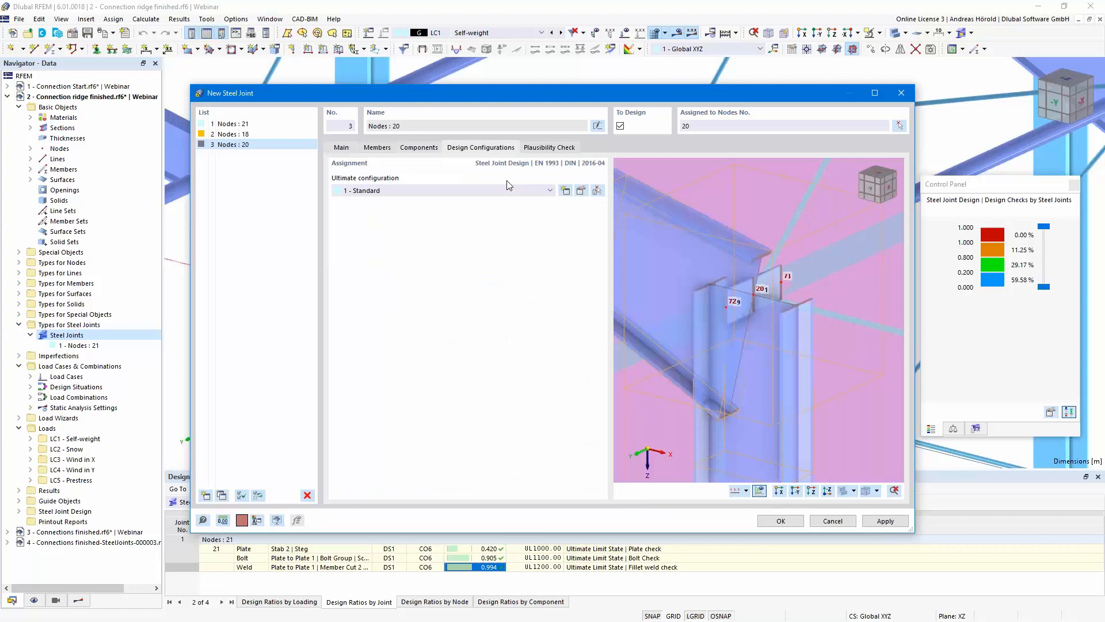
pyautogui.click(418, 149)
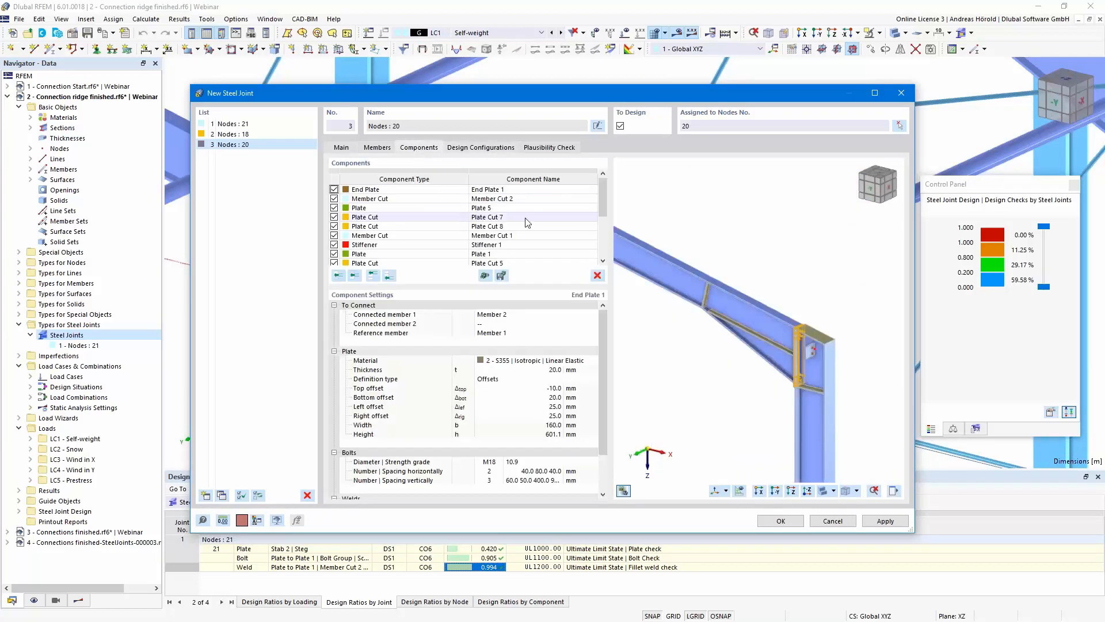
pyautogui.scroll(-1, 525, 222)
pyautogui.scroll(2, 829, 409)
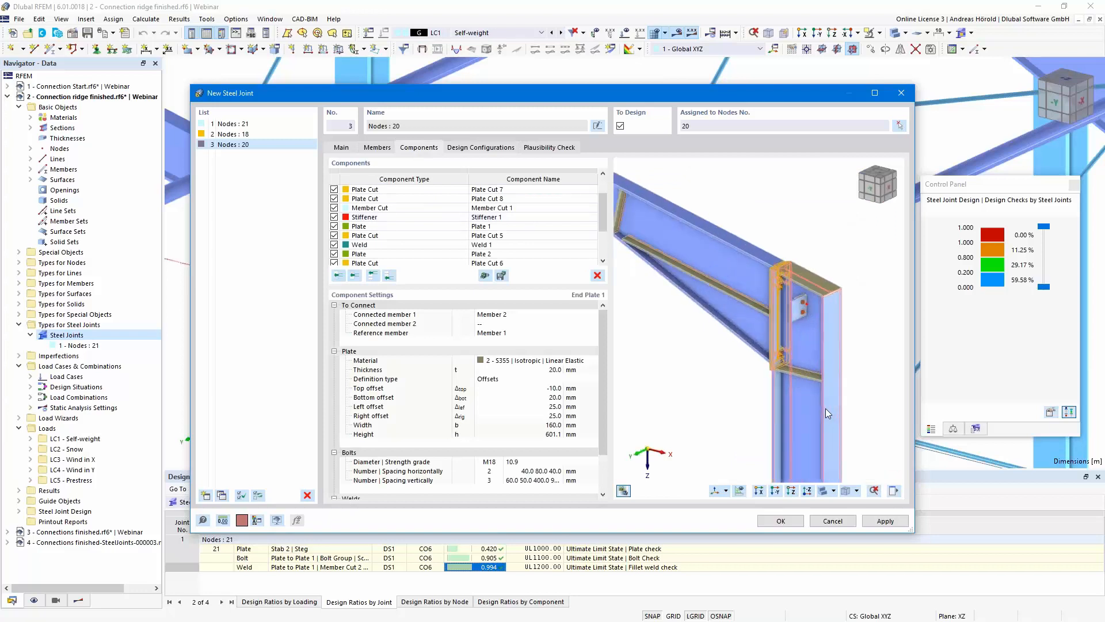
pyautogui.scroll(-1, 506, 232)
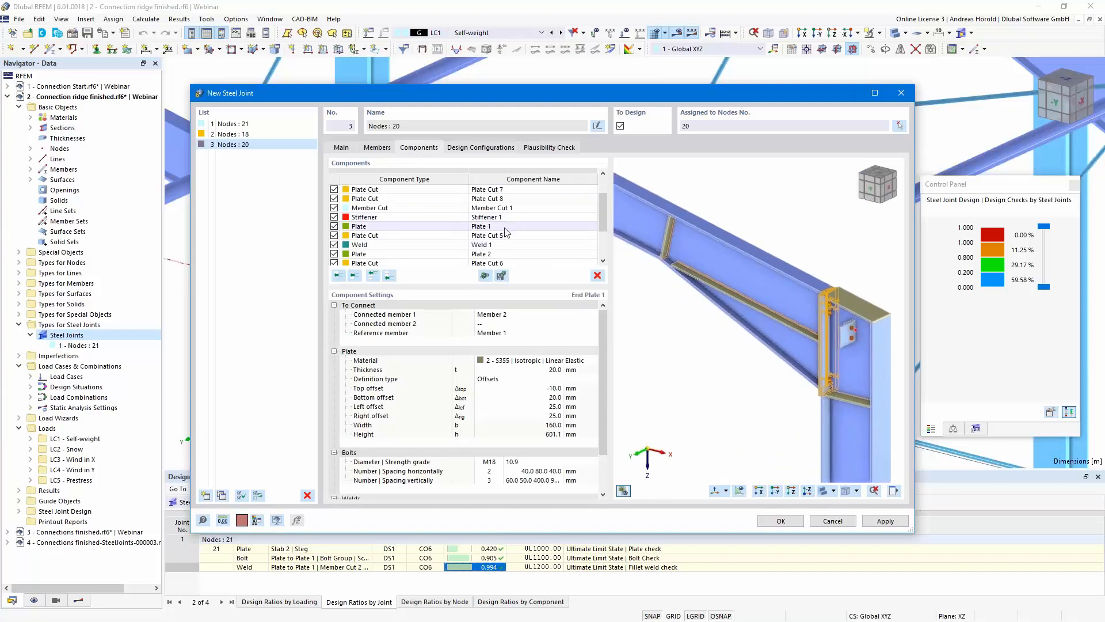
pyautogui.scroll(-1, 507, 236)
pyautogui.scroll(3, 507, 243)
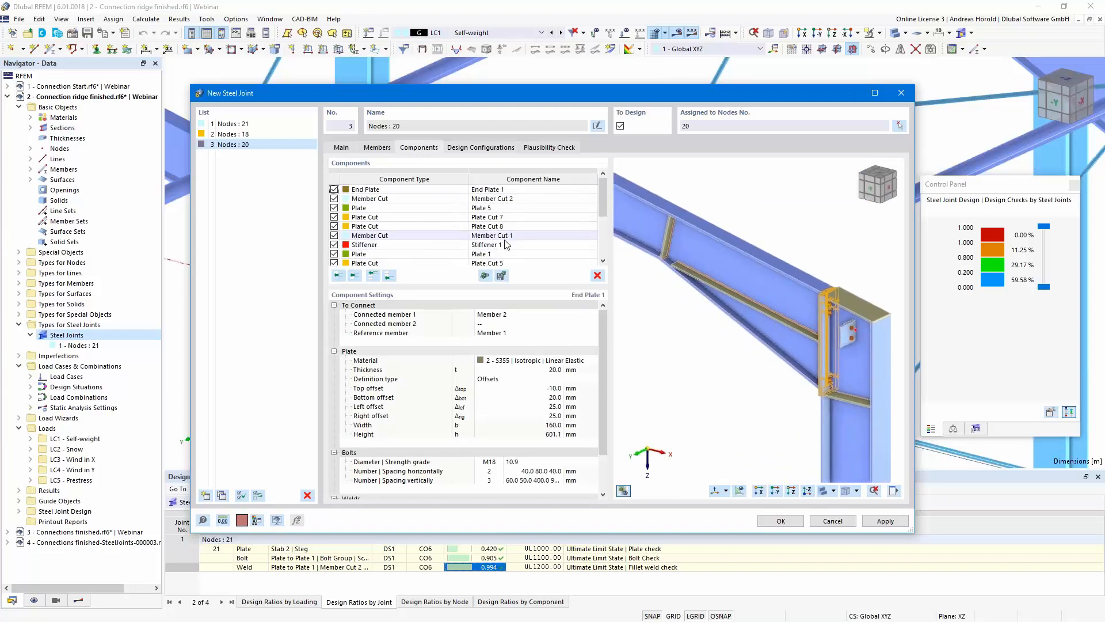
pyautogui.scroll(-2, 506, 244)
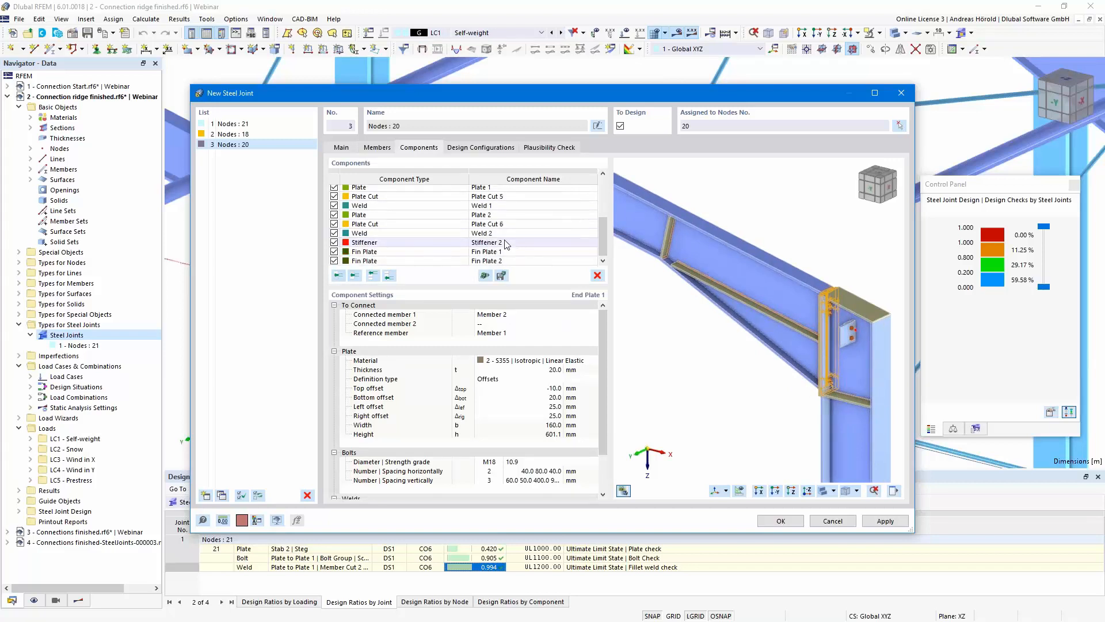
pyautogui.click(547, 148)
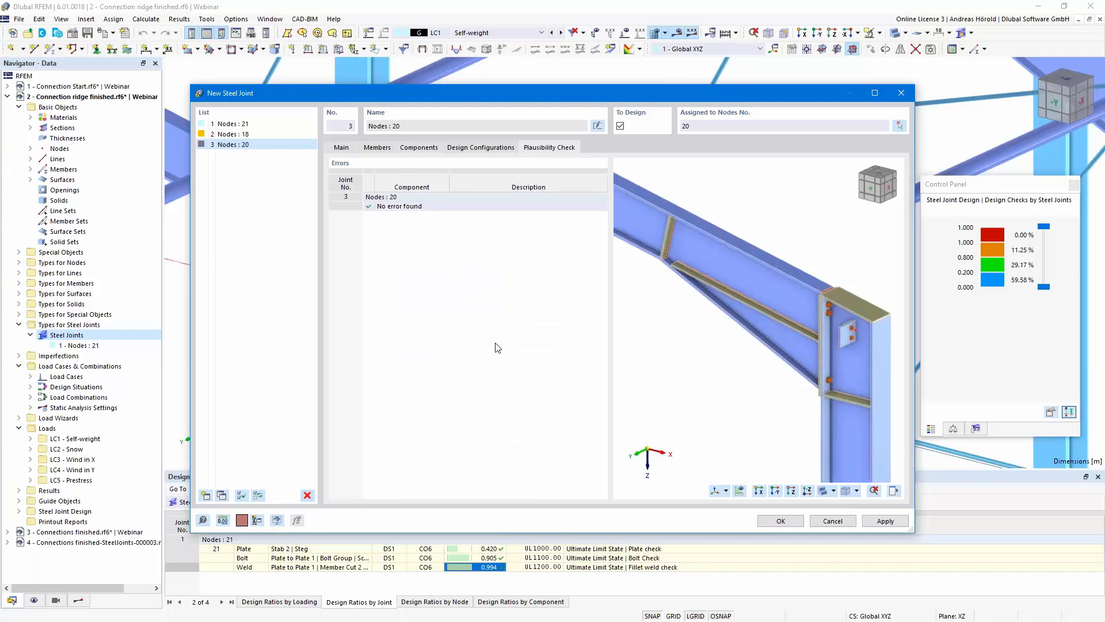
# Step: Save the new steel joints, accept deleting the existing Steel Joint Design results, and view the joints in the hall frame
pyautogui.click(779, 521)
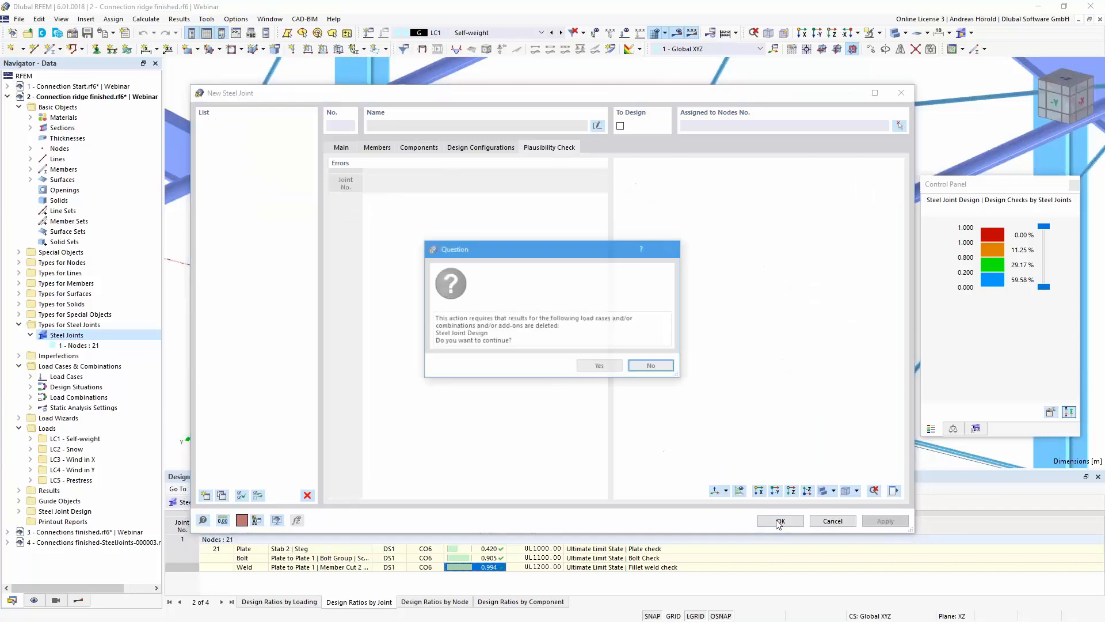
pyautogui.click(599, 367)
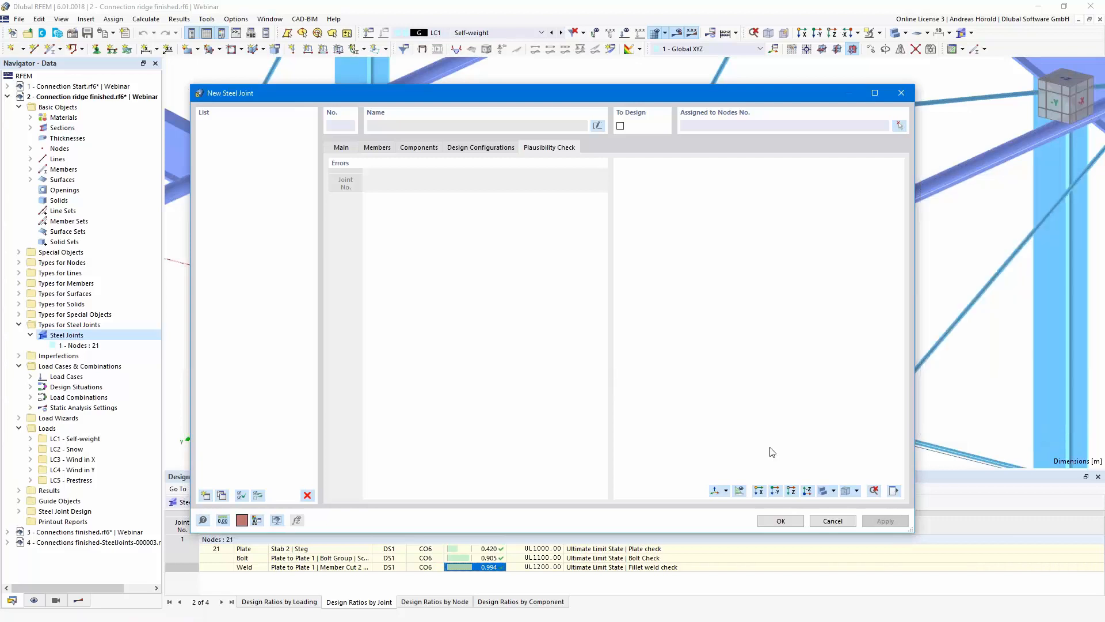
pyautogui.scroll(-6, 782, 391)
pyautogui.scroll(-5, 767, 391)
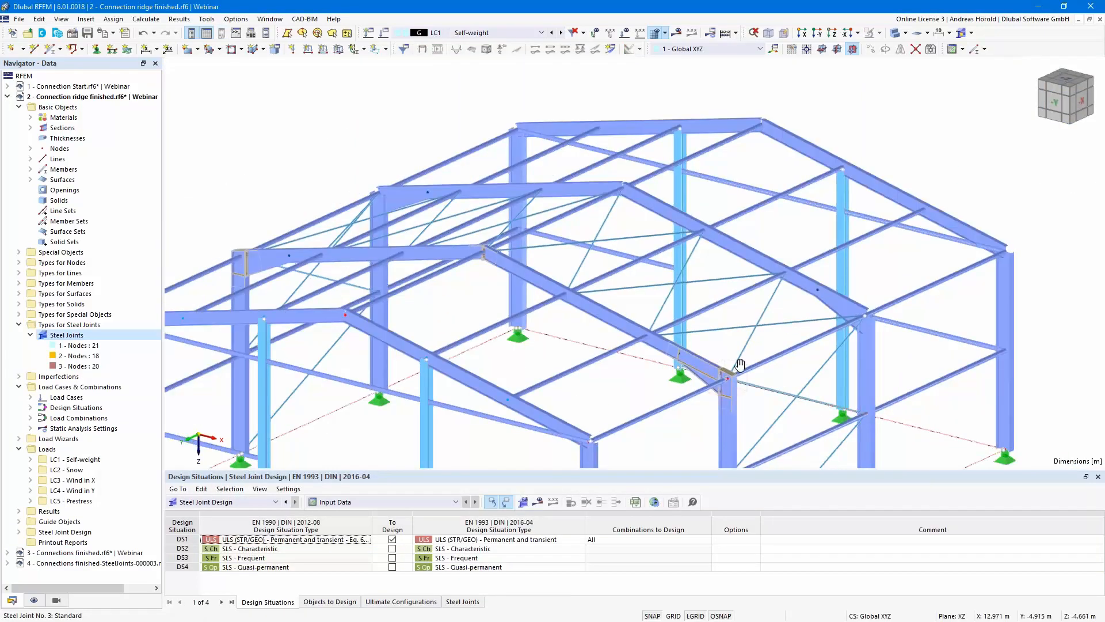
pyautogui.scroll(2, 830, 334)
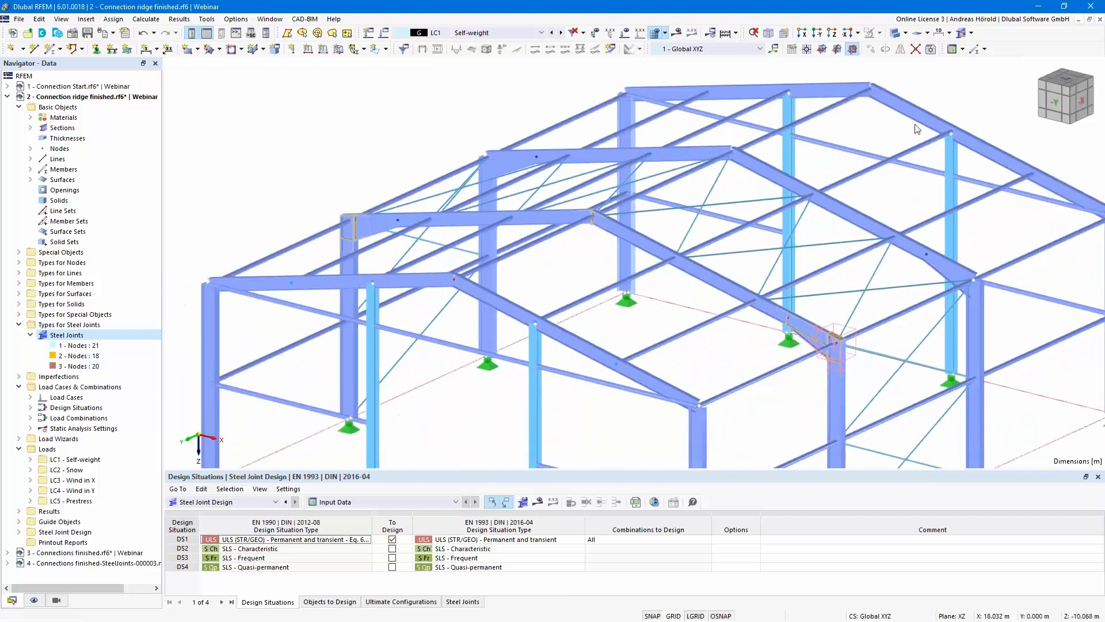
# Step: Switch to the open model "3 - Connections finished.rf6"
pyautogui.click(961, 33)
pyautogui.click(270, 19)
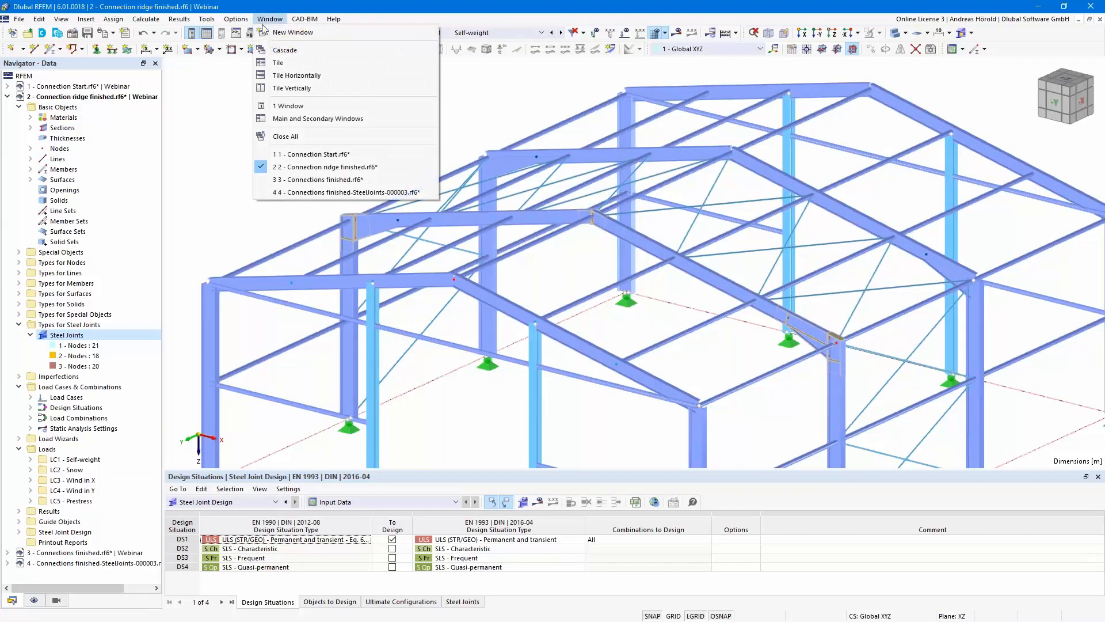
pyautogui.click(335, 180)
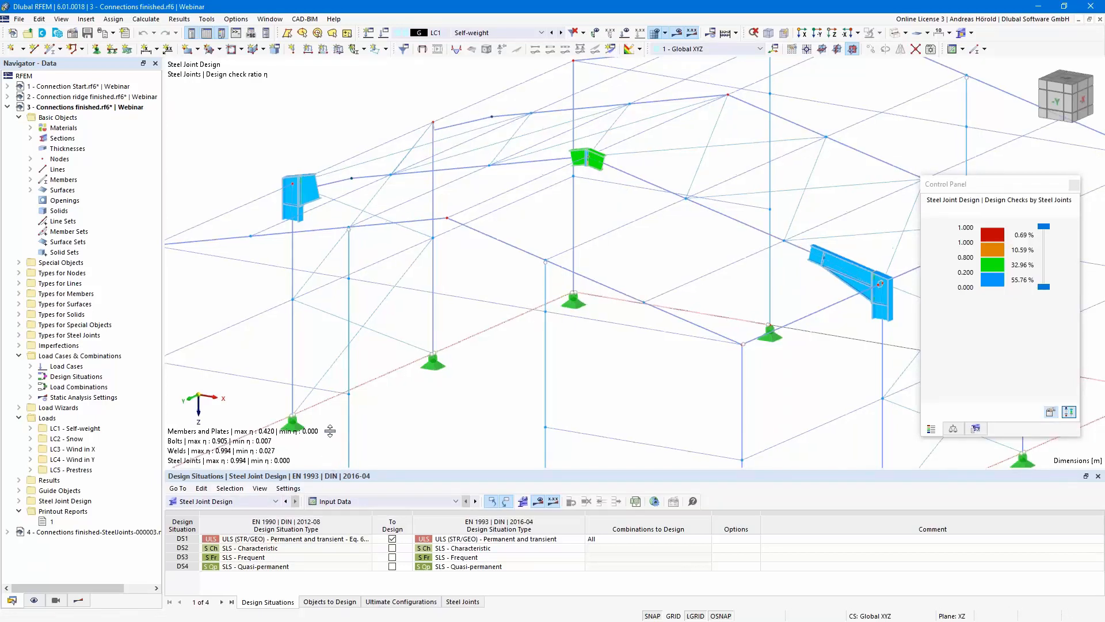
# Step: Enlarge the Steel Joint Design table area and show the Stress-Strain Analysis results by joint
pyautogui.moveTo(331, 470); pyautogui.dragTo(328, 396)
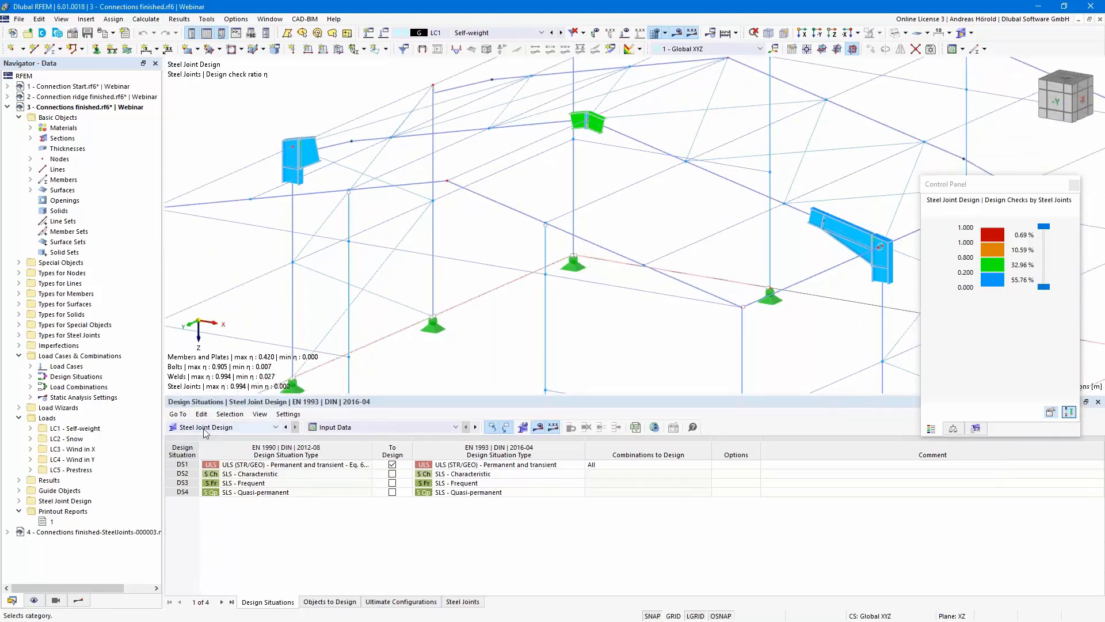
pyautogui.click(375, 428)
pyautogui.click(375, 447)
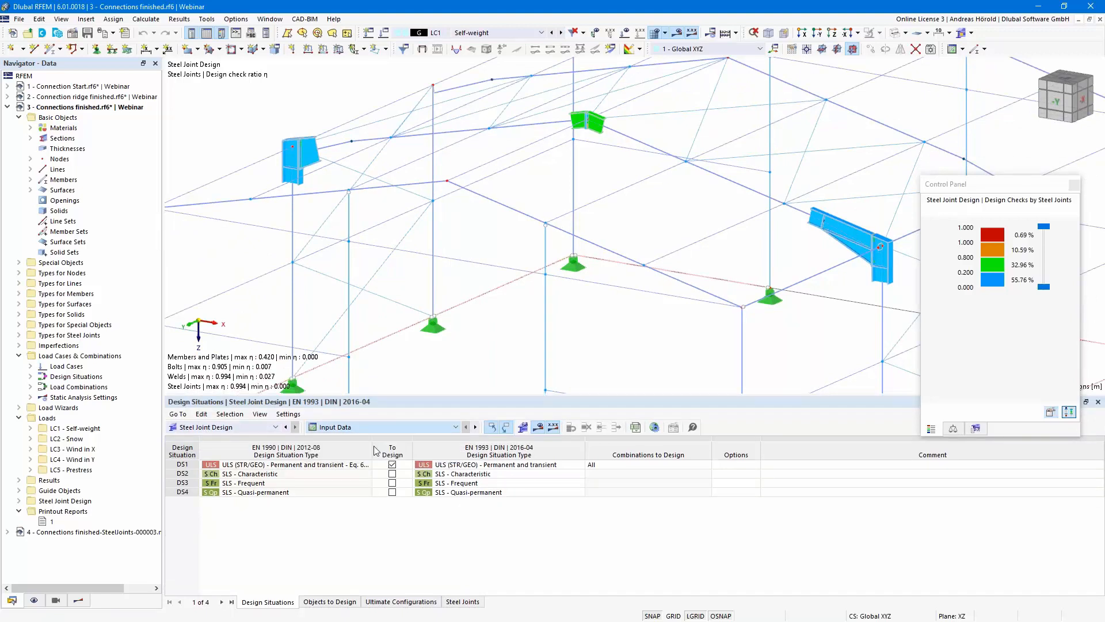
pyautogui.moveTo(520, 395); pyautogui.dragTo(519, 302)
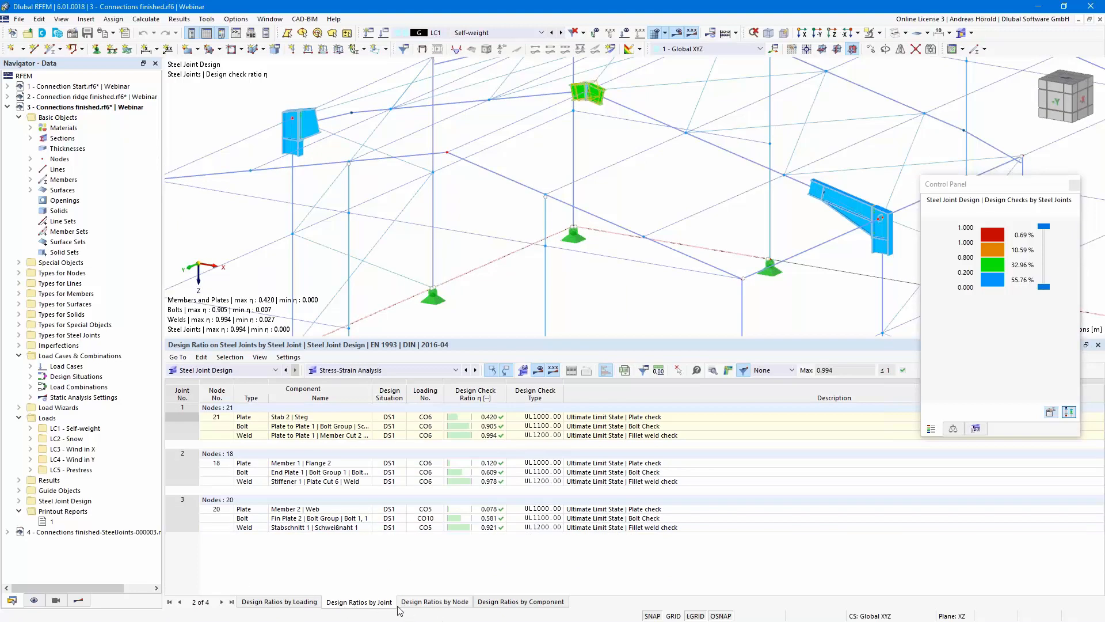
# Step: Examine the joint design ratios by loading for all load combinations, and the design ratios by node
pyautogui.click(267, 602)
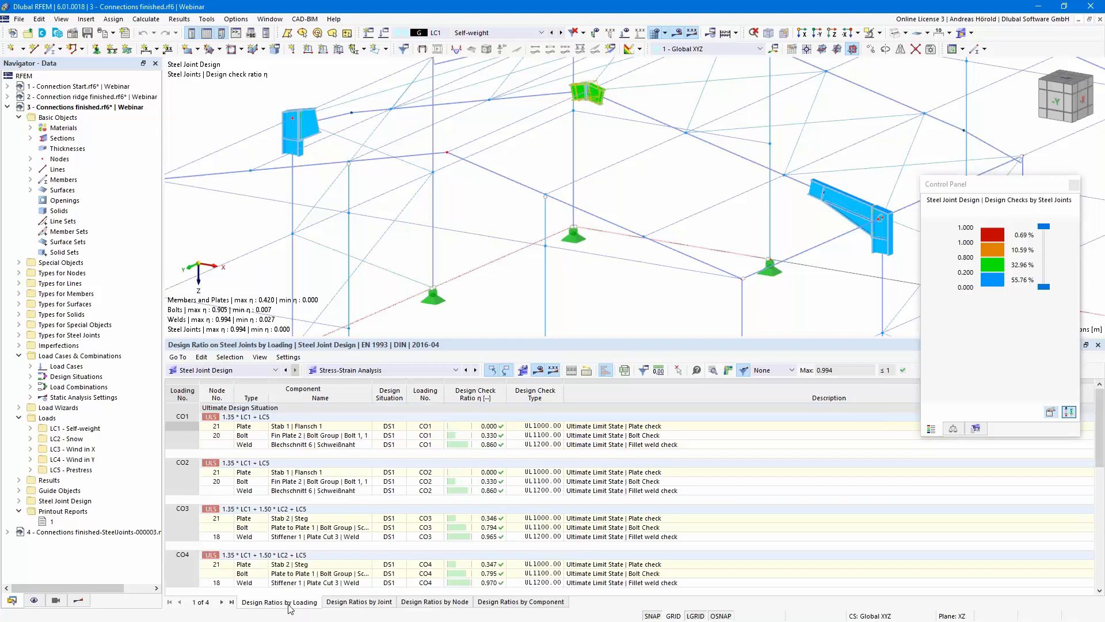
pyautogui.scroll(-6, 467, 516)
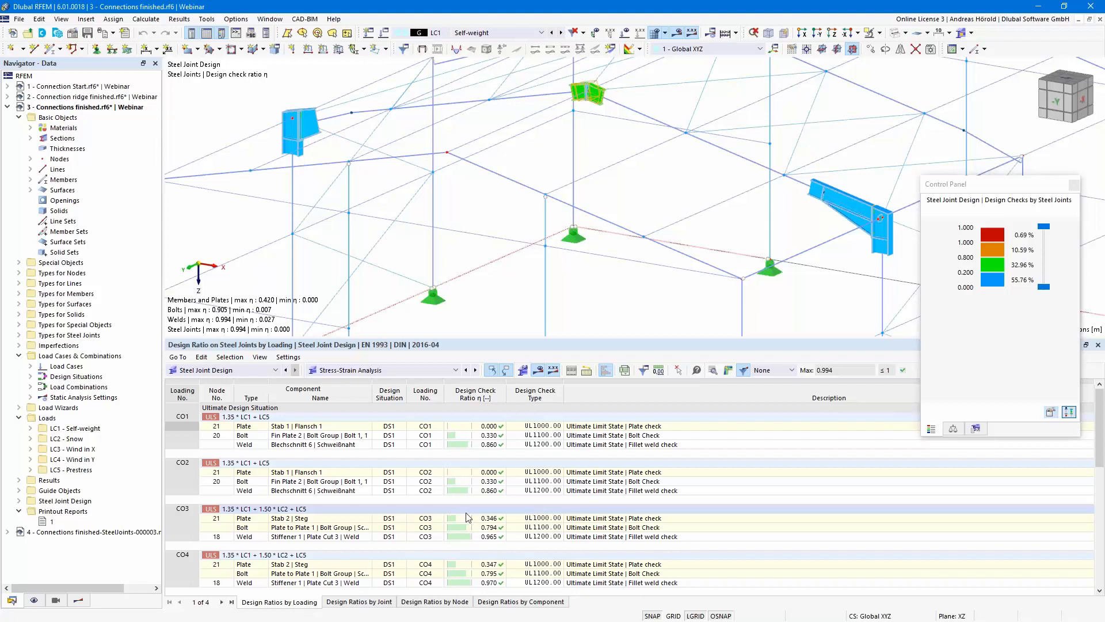
pyautogui.scroll(-4, 467, 516)
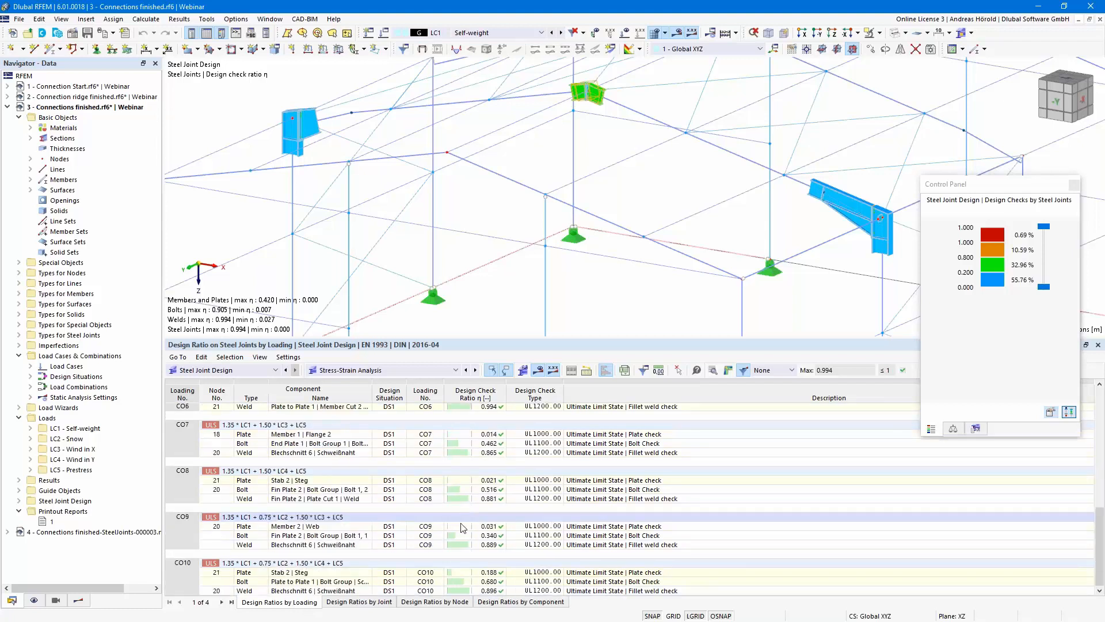
pyautogui.click(438, 602)
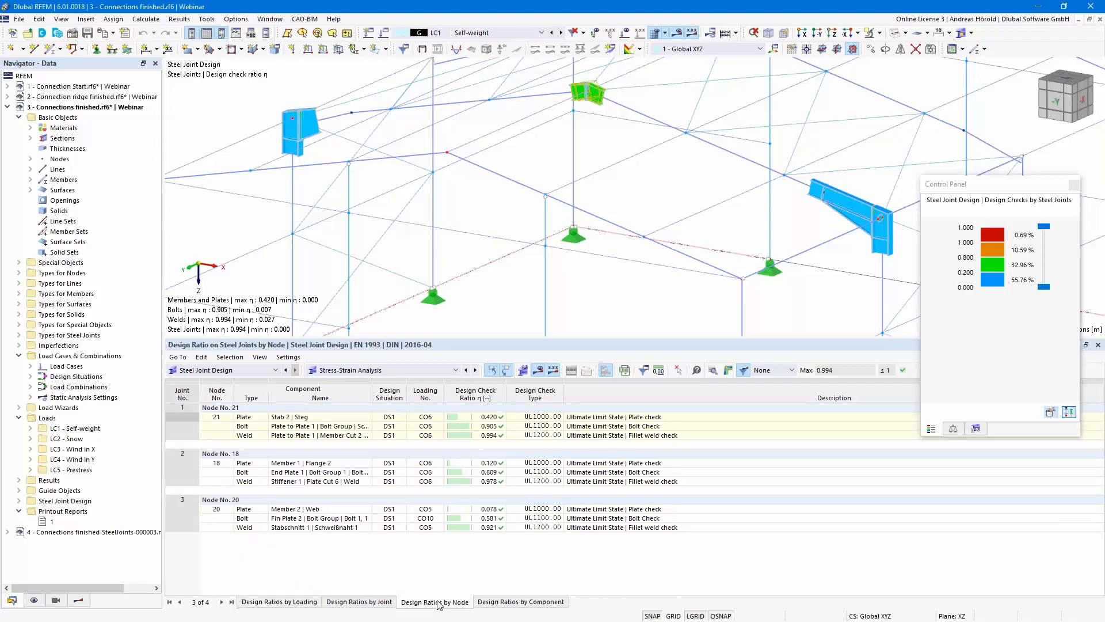
# Step: Examine the design ratios by component for the joints and select the End Plate 1 | Weld 2 check at node 20
pyautogui.click(512, 602)
pyautogui.scroll(-15, 509, 507)
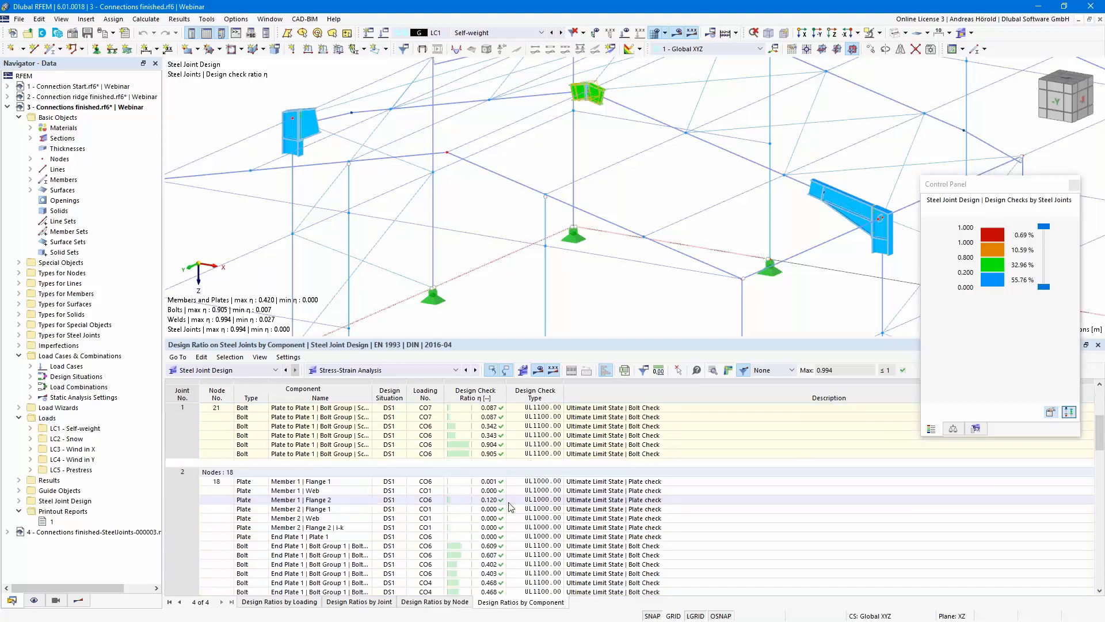
pyautogui.scroll(-10, 509, 504)
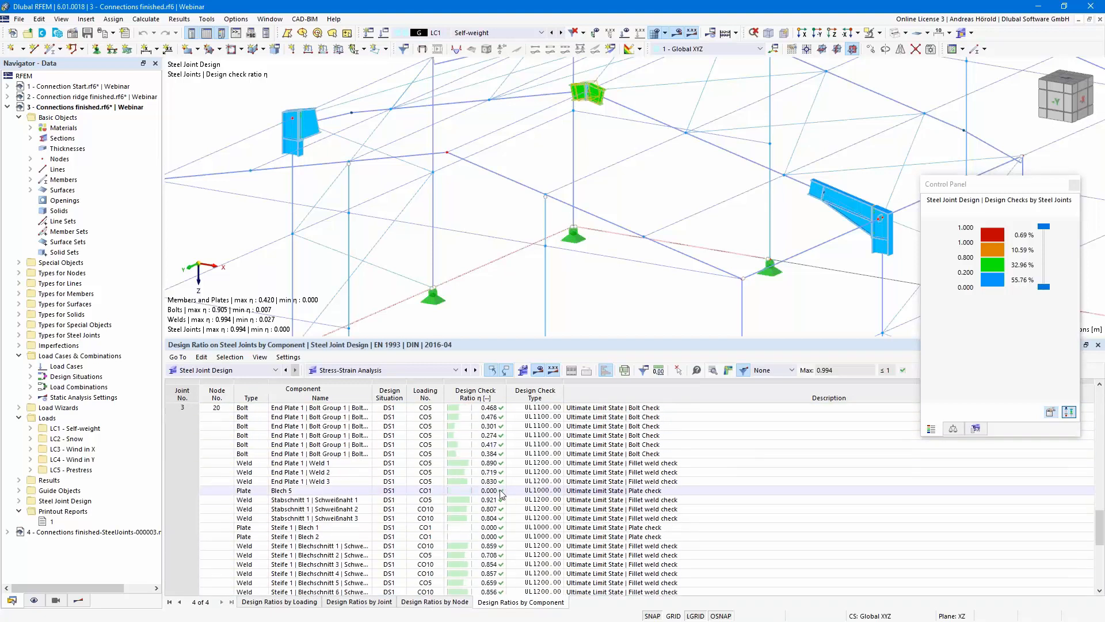
pyautogui.scroll(10, 494, 500)
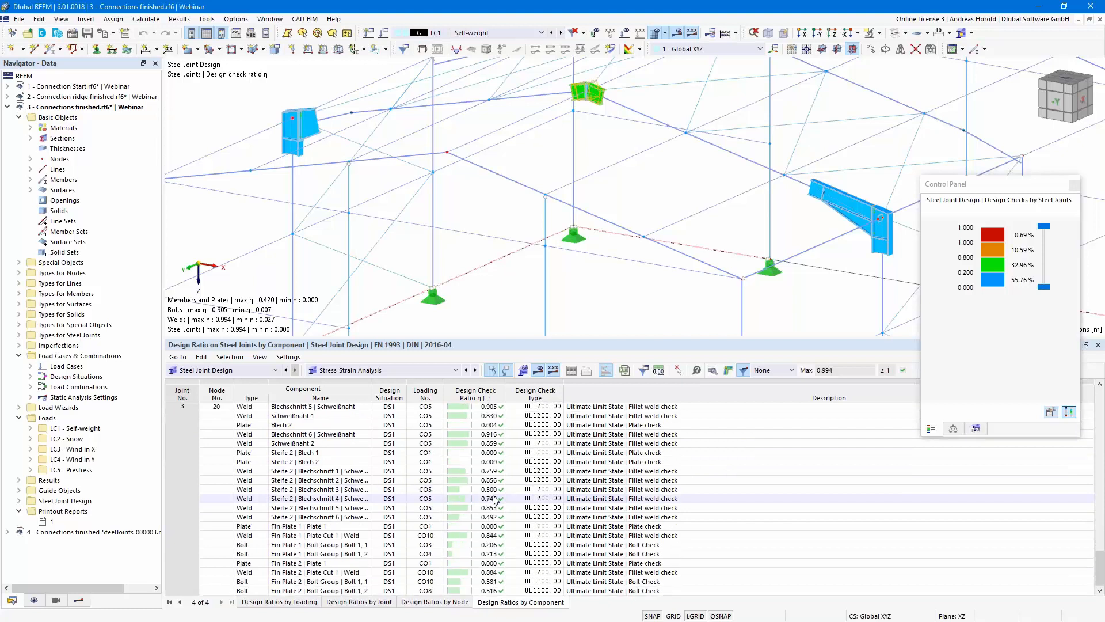
pyautogui.scroll(-8, 494, 500)
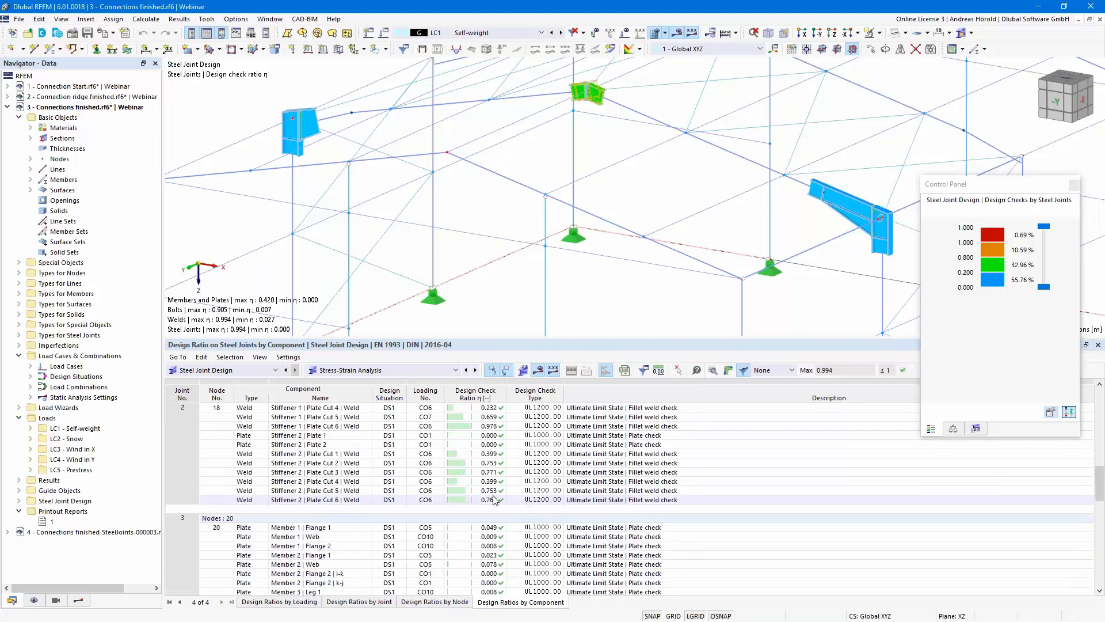
pyautogui.scroll(1, 494, 500)
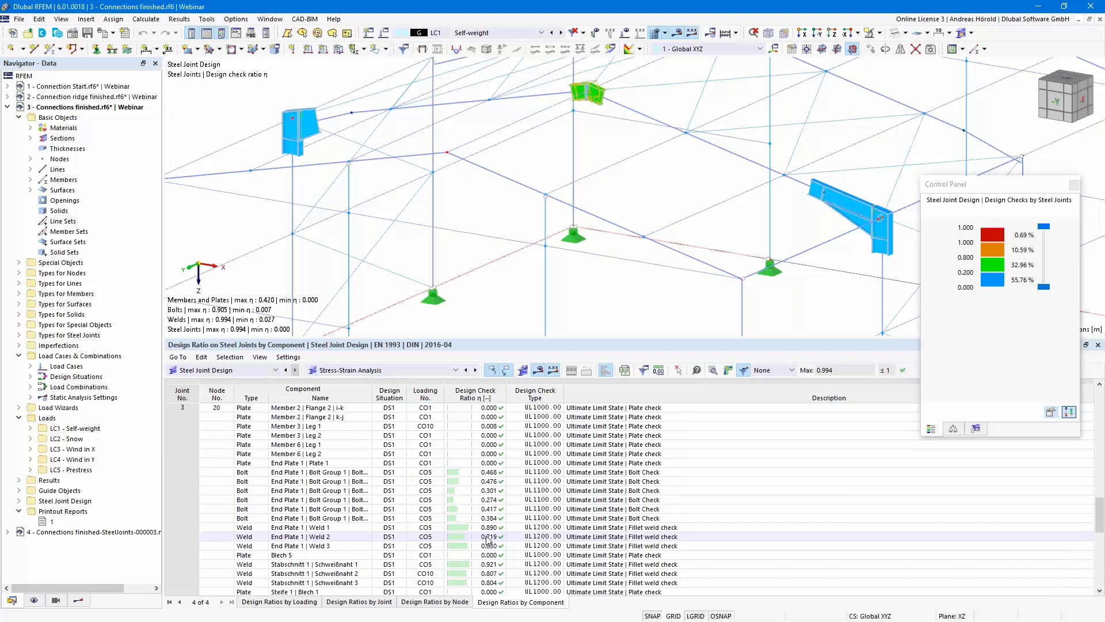
pyautogui.click(487, 538)
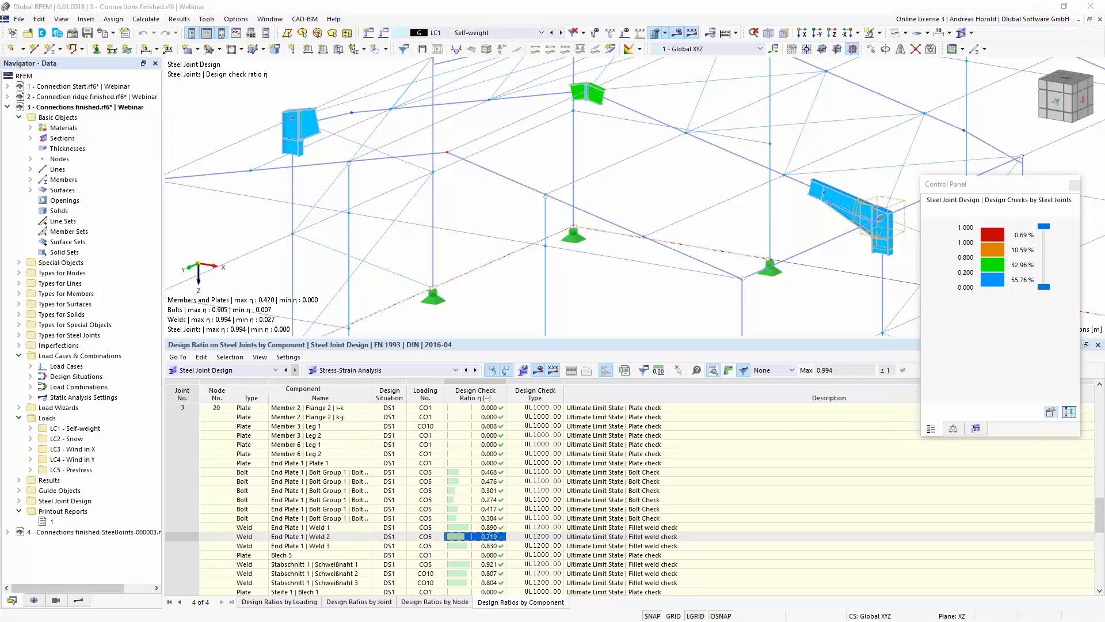
# Step: Open the design check details and examine the equivalent and perpendicular stress checks for End Plate 1 | Weld 2, Weld 3 and Stabschnitt 1 | Schweißnaht 1
pyautogui.click(713, 370)
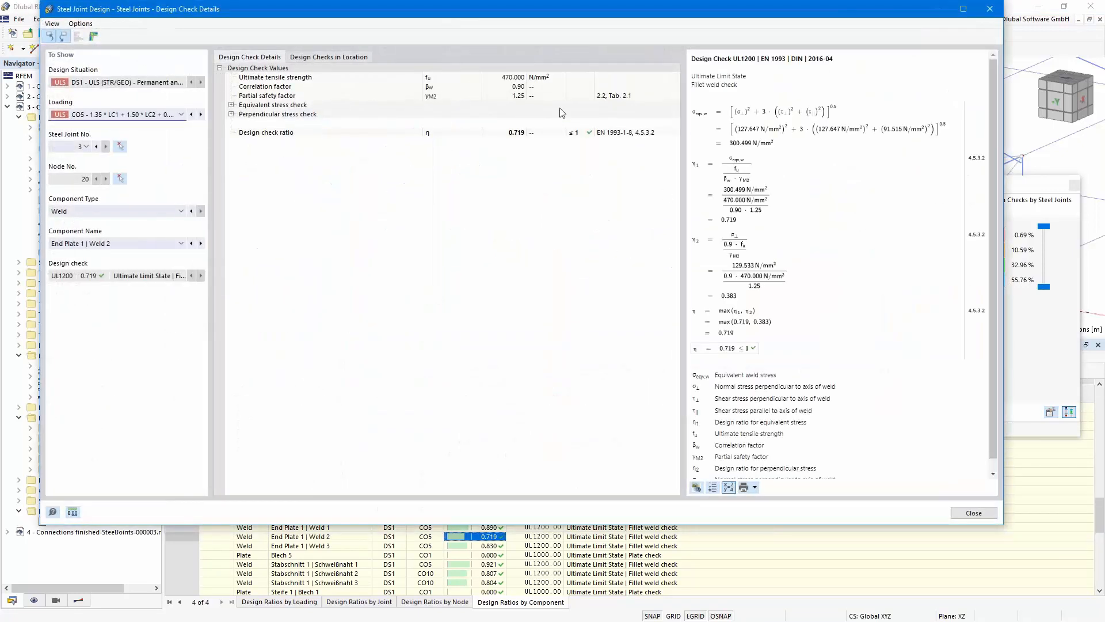
pyautogui.click(231, 106)
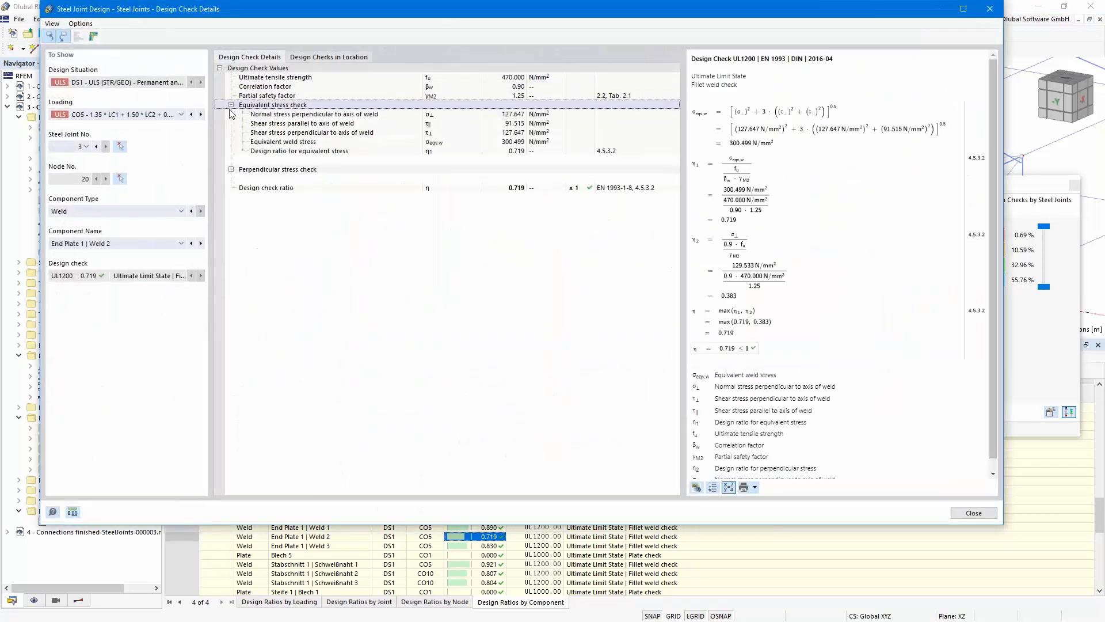
pyautogui.click(231, 169)
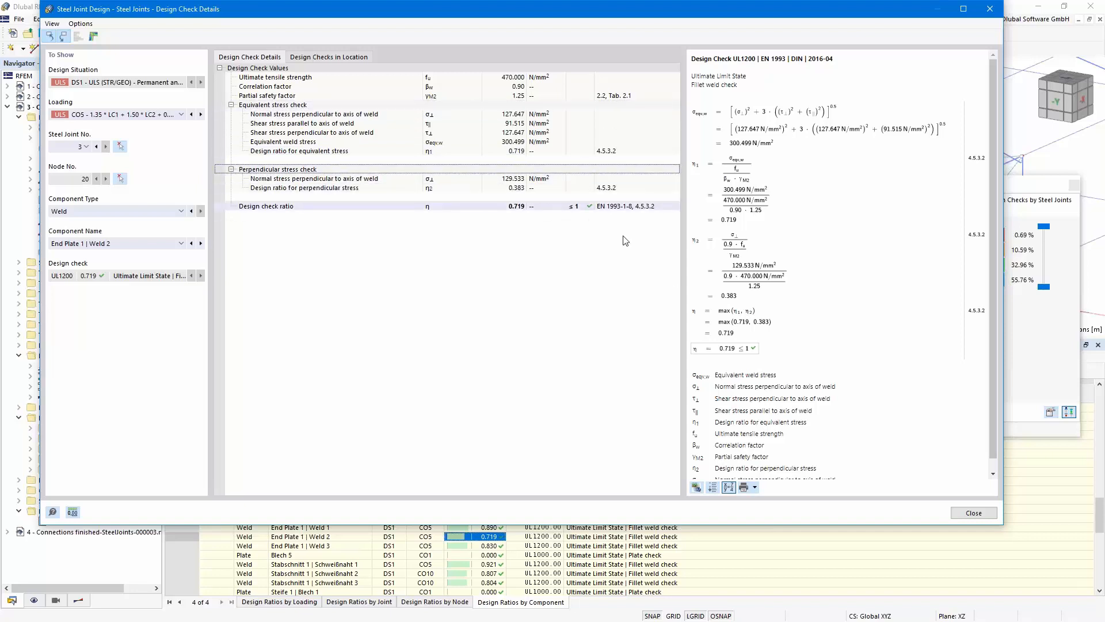
pyautogui.scroll(-1, 801, 339)
pyautogui.scroll(1, 746, 340)
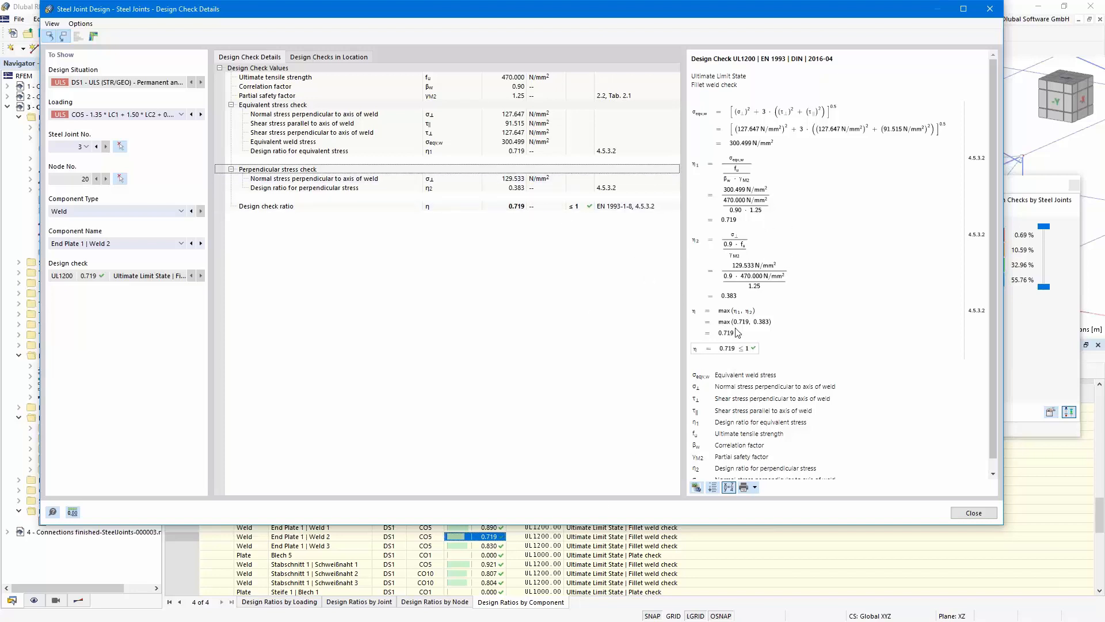
pyautogui.click(488, 547)
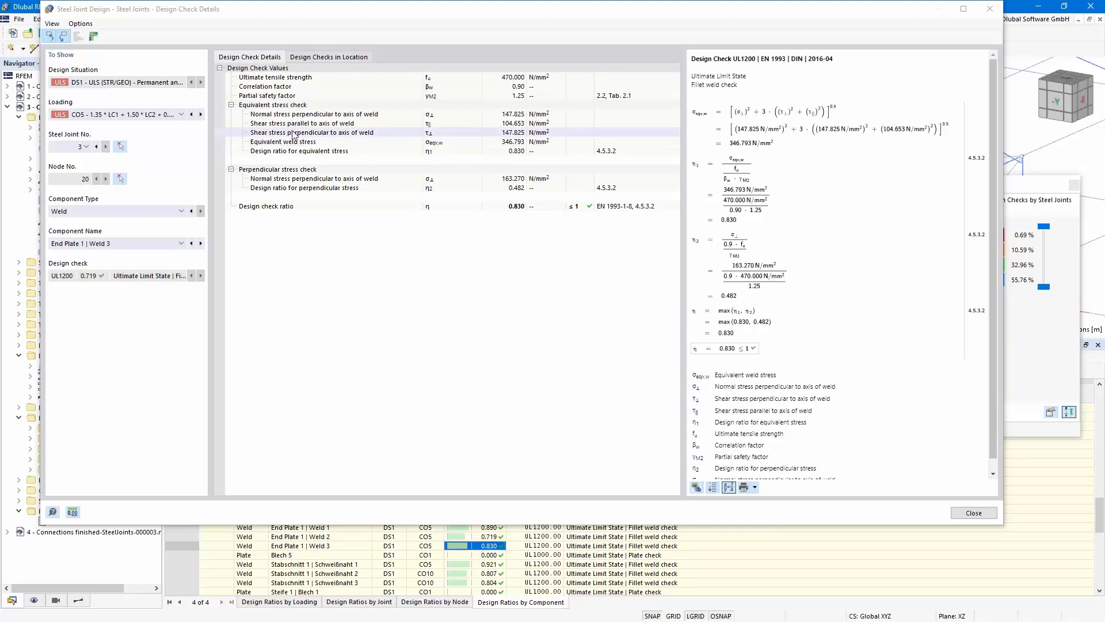
pyautogui.click(493, 565)
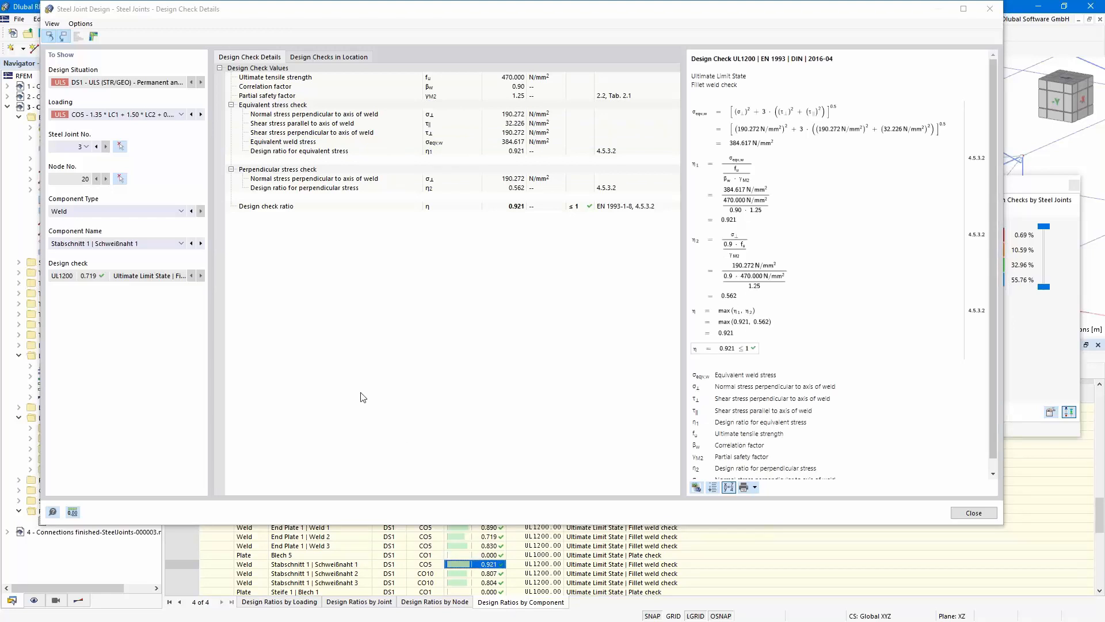
# Step: Show the graphical results of the steel joint at node 20 under CO5 and review the plate, bolt and weld ratios
pyautogui.click(93, 36)
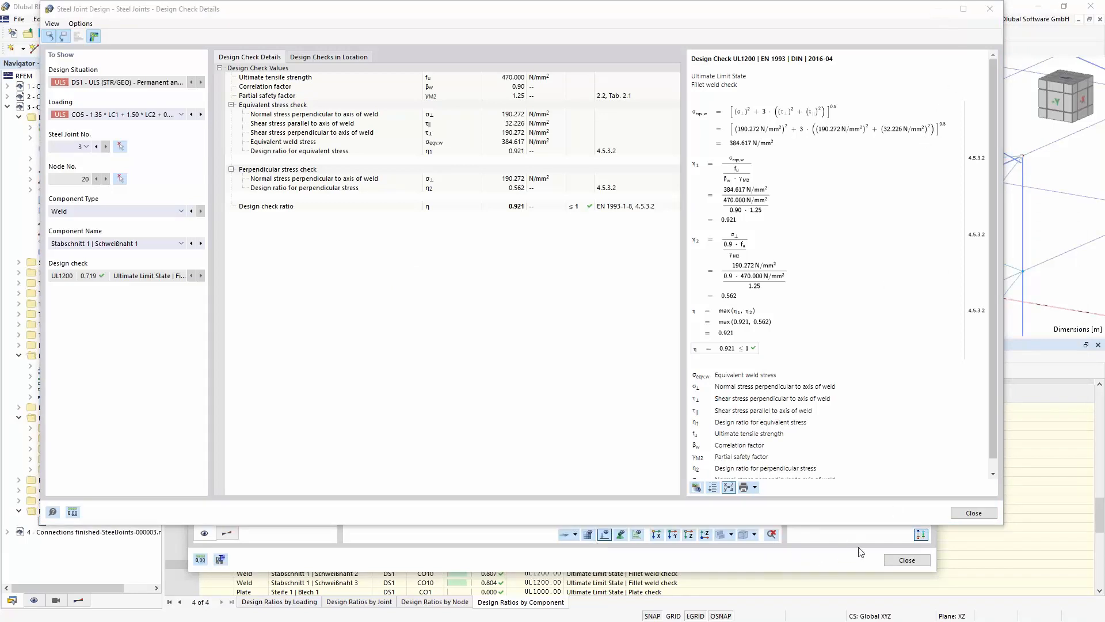
pyautogui.moveTo(801, 8); pyautogui.dragTo(0, 116)
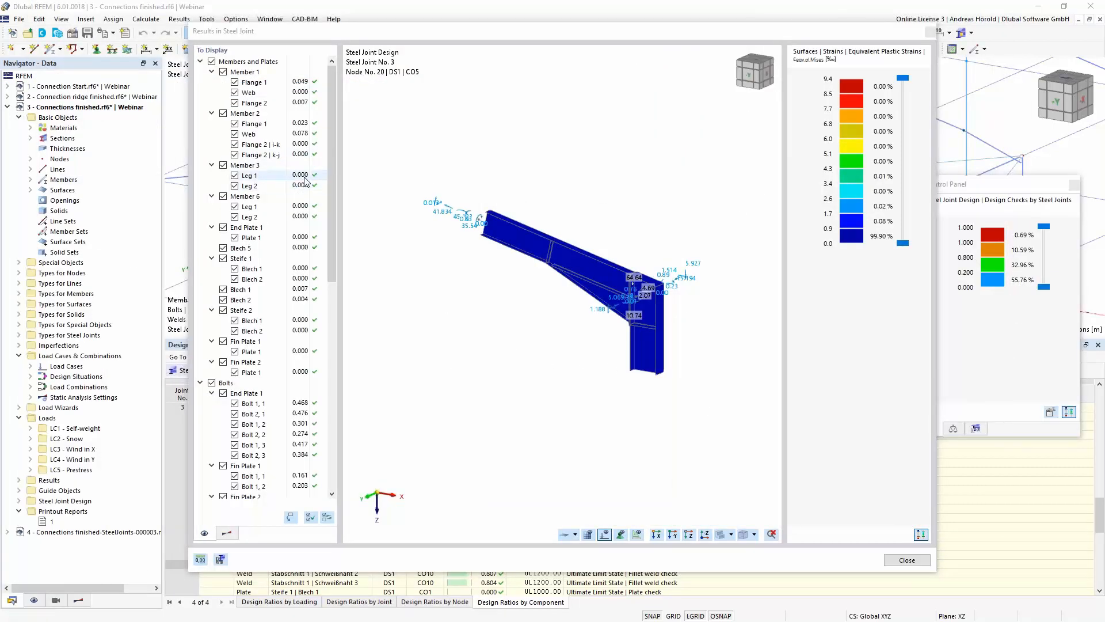
pyautogui.scroll(-2, 306, 182)
pyautogui.scroll(2, 306, 181)
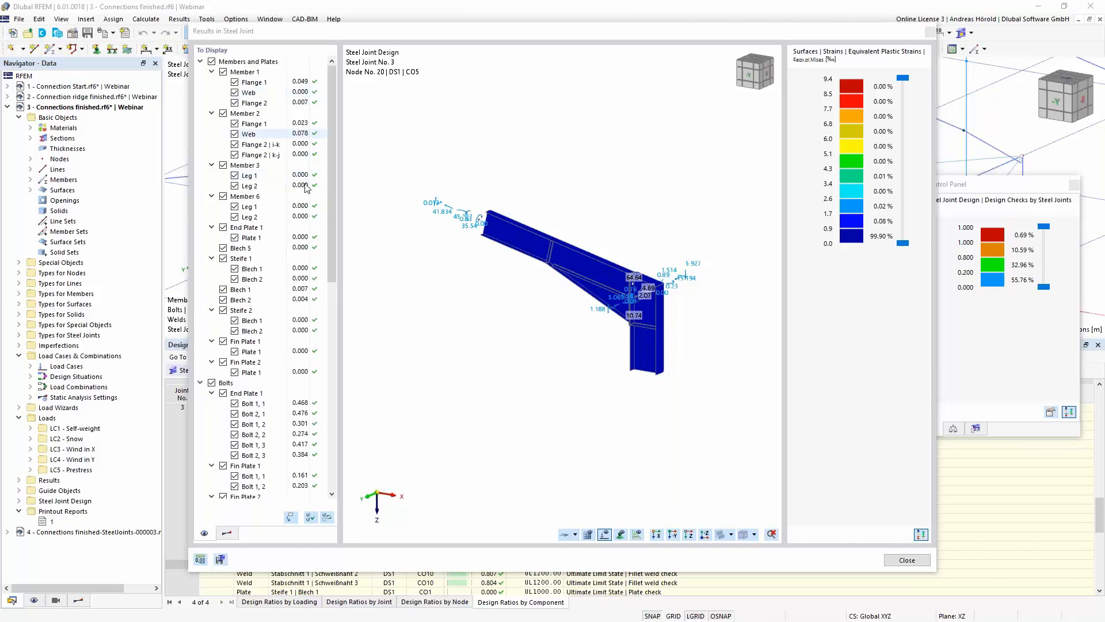
pyautogui.scroll(-13, 305, 353)
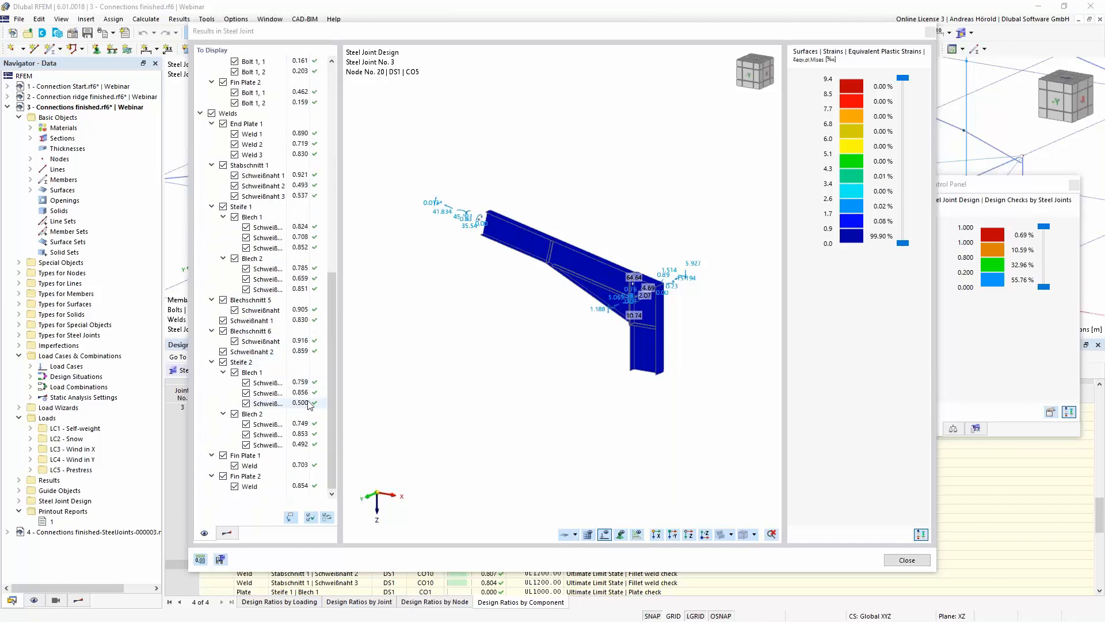
pyautogui.scroll(13, 300, 346)
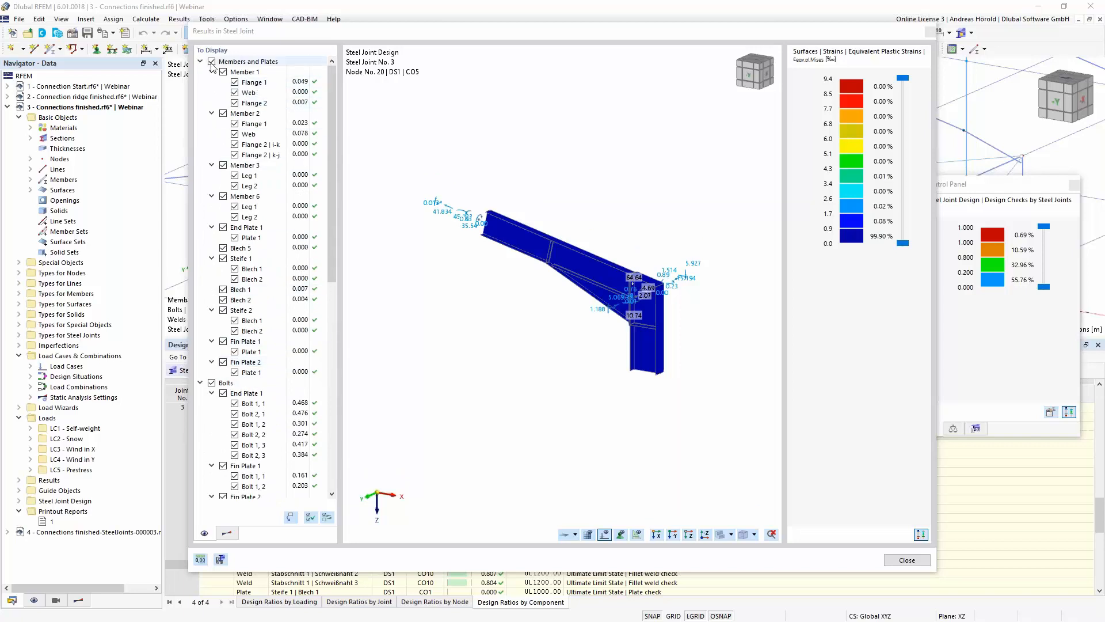
# Step: Hide the members and plates to inspect the remaining joint components at node 20, and close the joint results
pyautogui.click(212, 61)
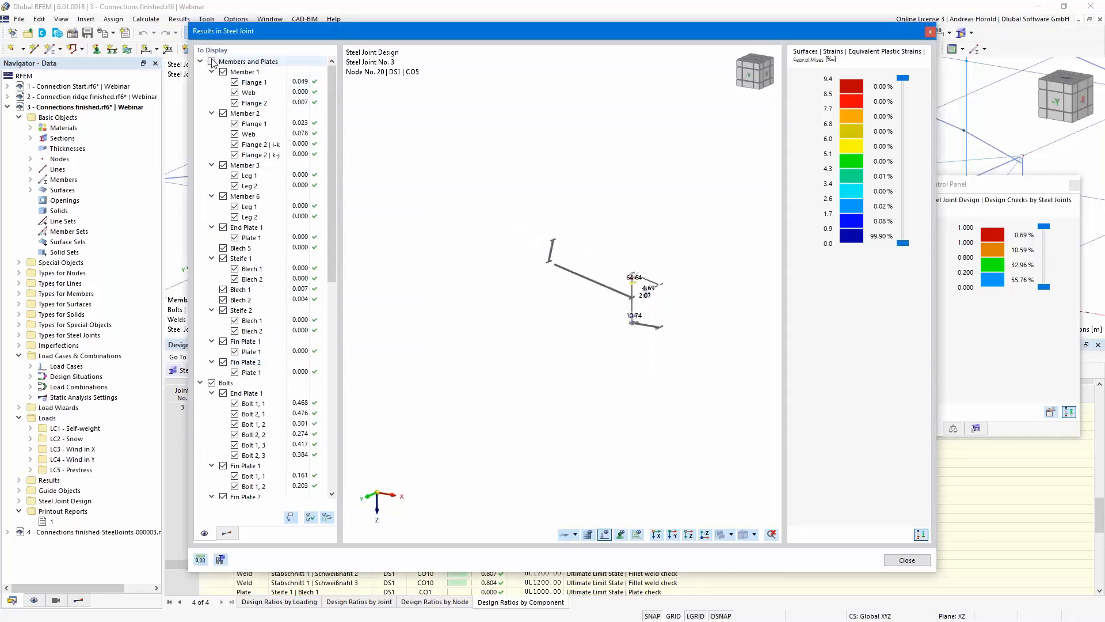
pyautogui.scroll(5, 542, 335)
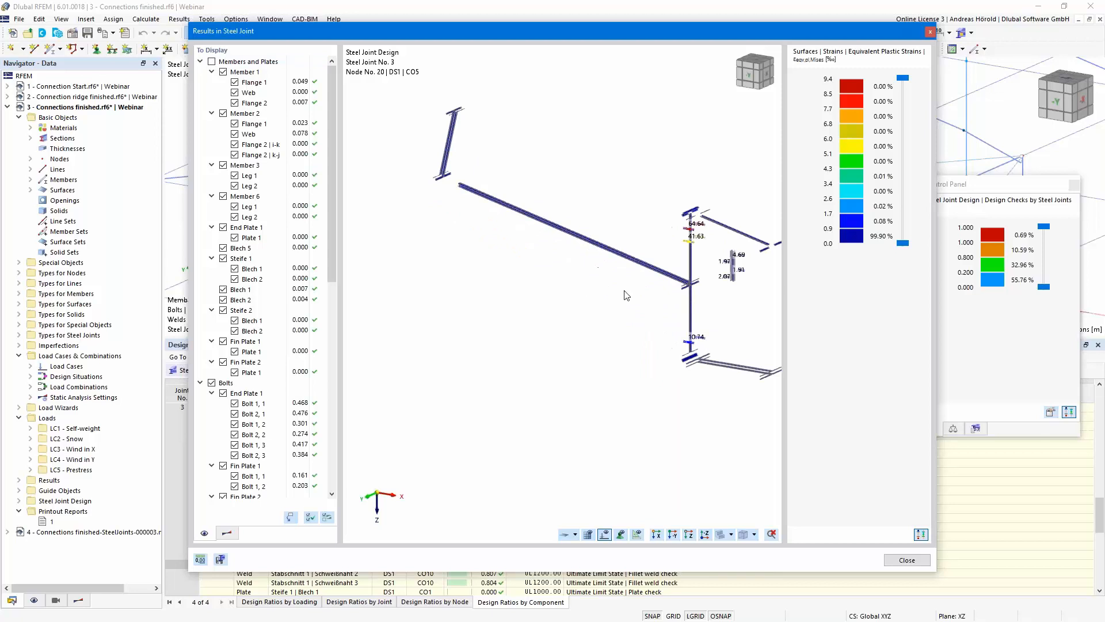
pyautogui.scroll(-5, 532, 340)
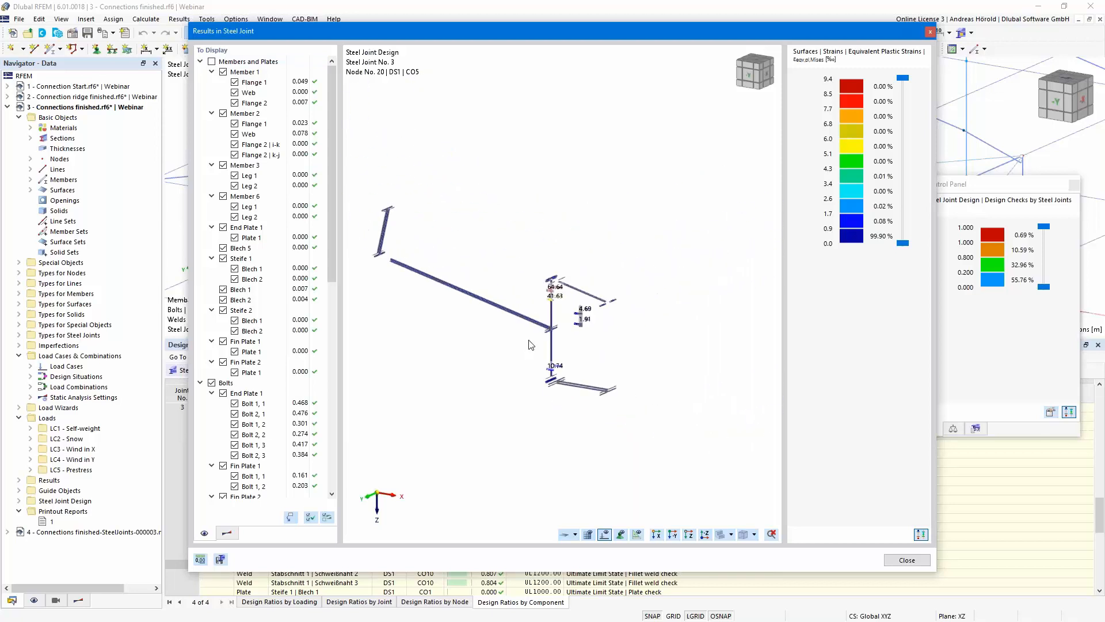
pyautogui.moveTo(532, 345); pyautogui.dragTo(597, 347, button='middle')
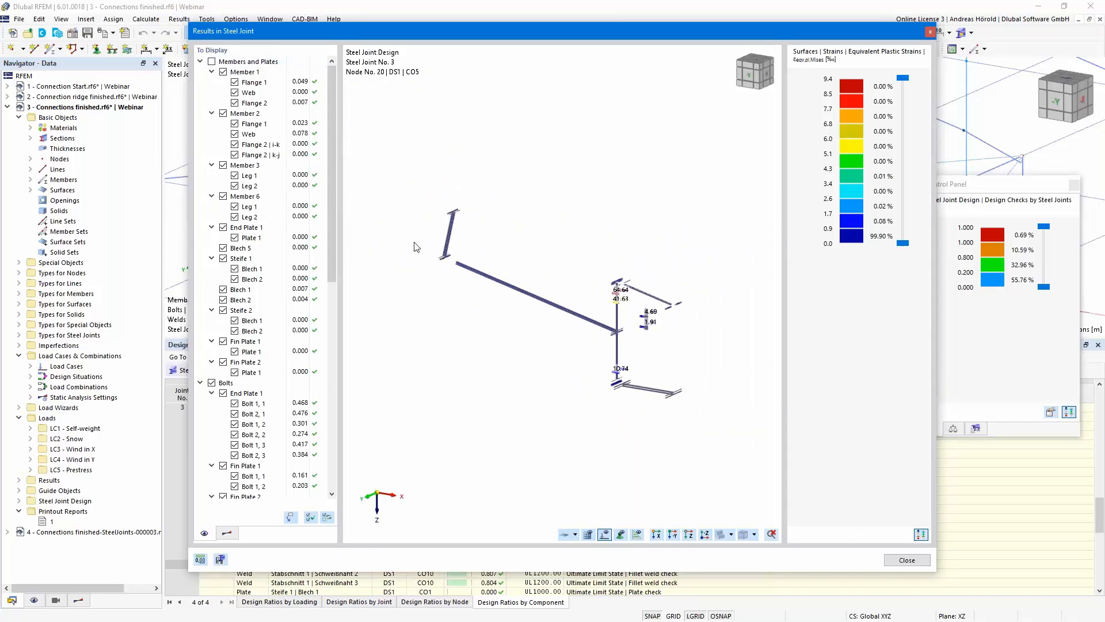
pyautogui.click(931, 33)
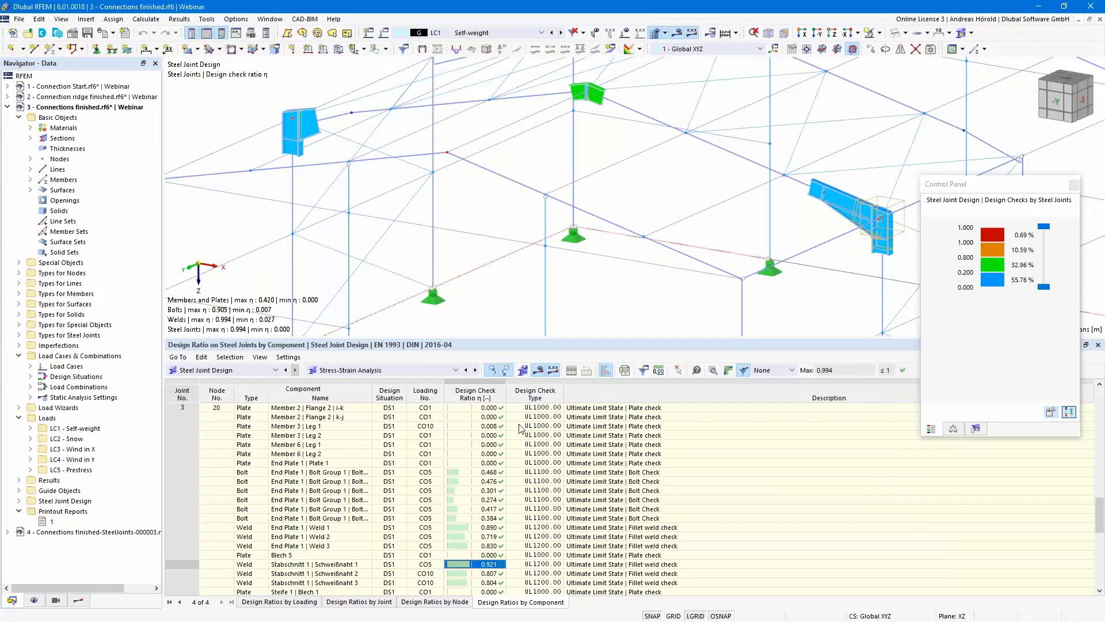
# Step: Switch the results table to Buckling Analysis, check the critical load factors, and select the factor for node 18 under CO3
pyautogui.click(419, 370)
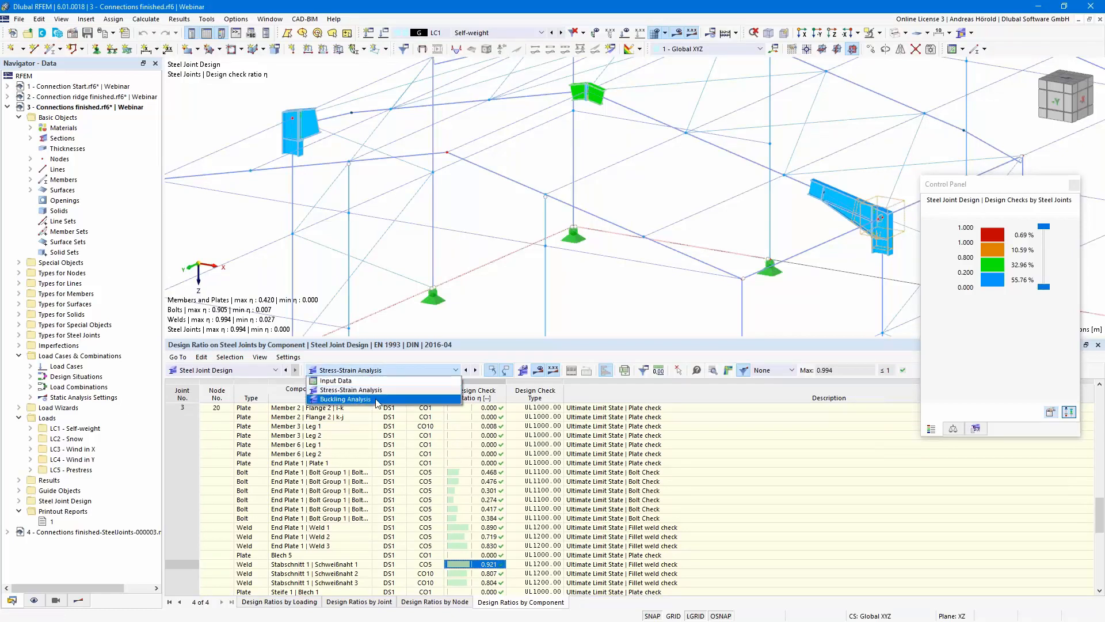
pyautogui.click(376, 400)
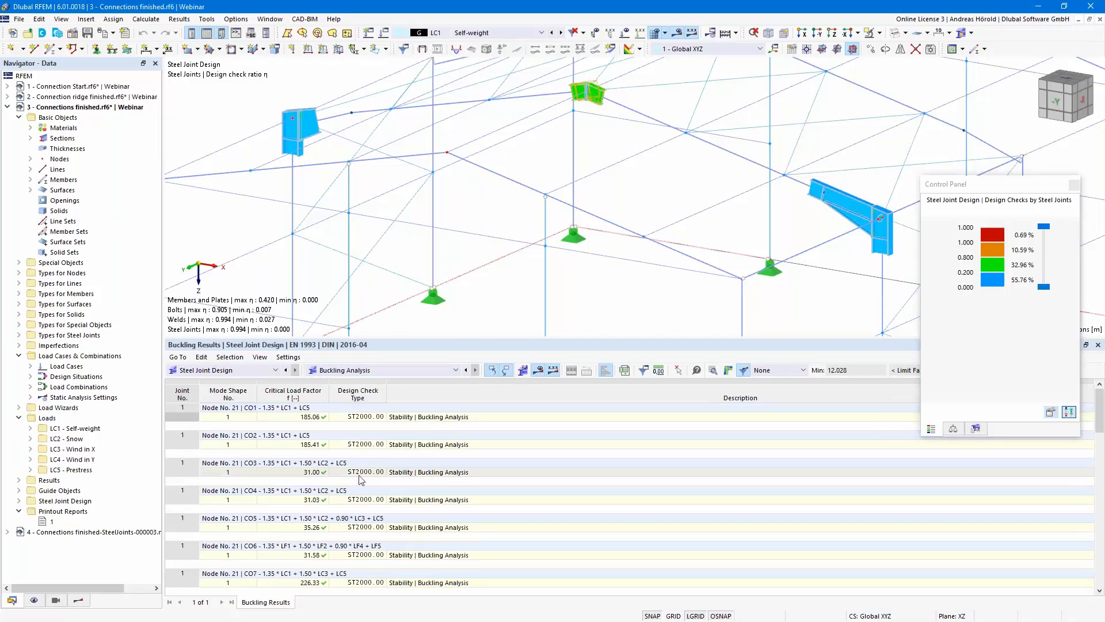
pyautogui.scroll(-2, 313, 455)
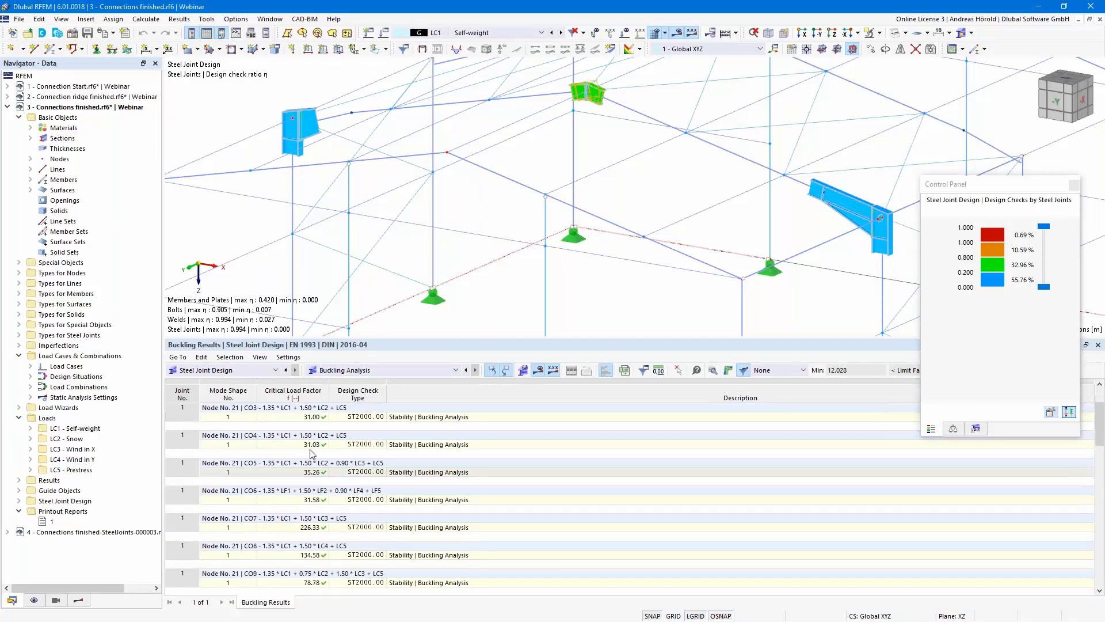
pyautogui.scroll(-4, 316, 442)
pyautogui.scroll(-3, 315, 442)
pyautogui.scroll(-1, 315, 442)
pyautogui.click(186, 473)
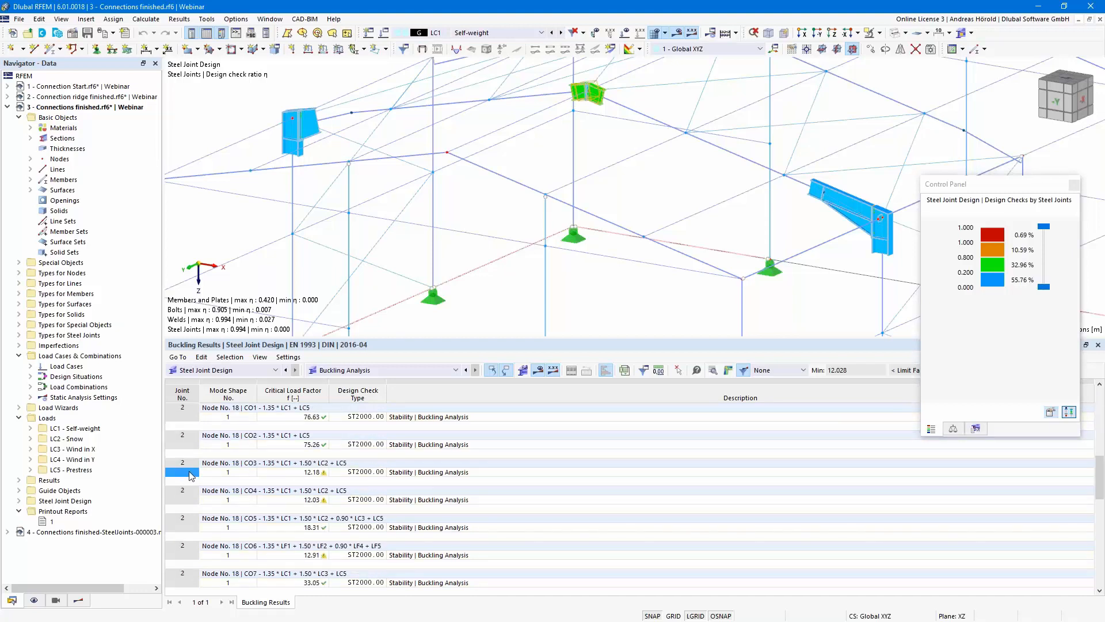
pyautogui.click(313, 473)
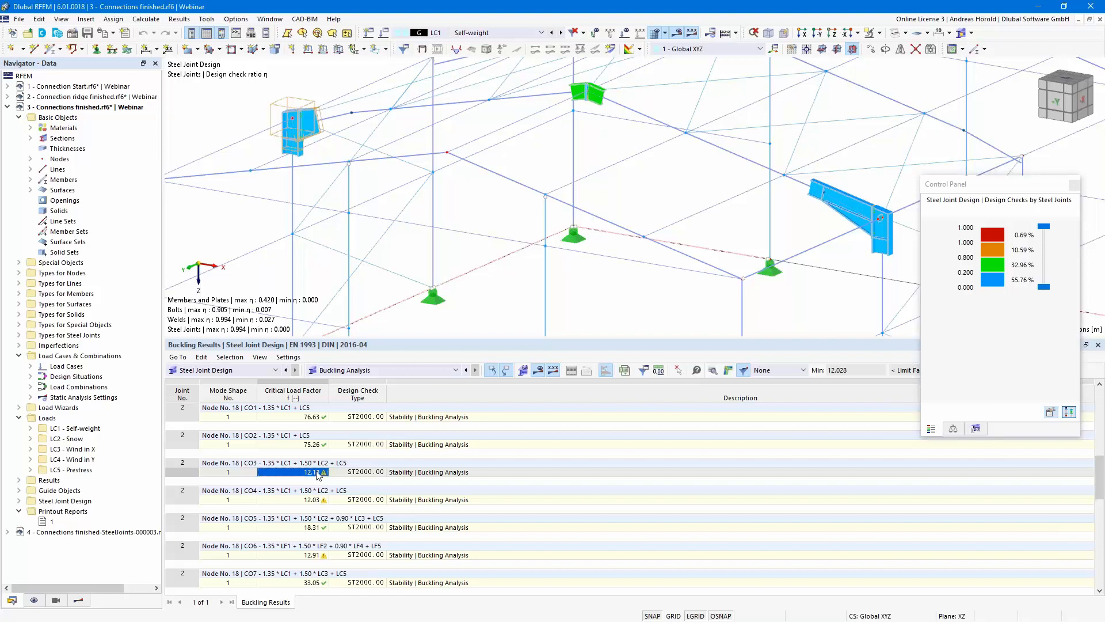
# Step: Display the buckling mode shape of the joint at node 18 under CO3 and inspect the deformed web area
pyautogui.click(729, 370)
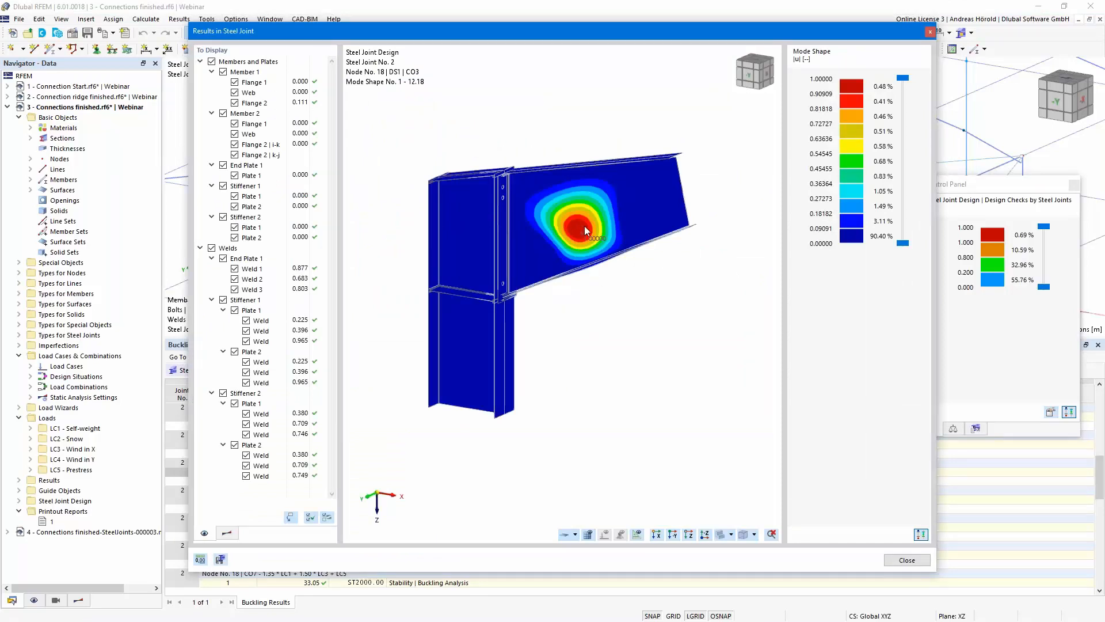
pyautogui.scroll(3, 582, 213)
pyautogui.scroll(-2, 582, 213)
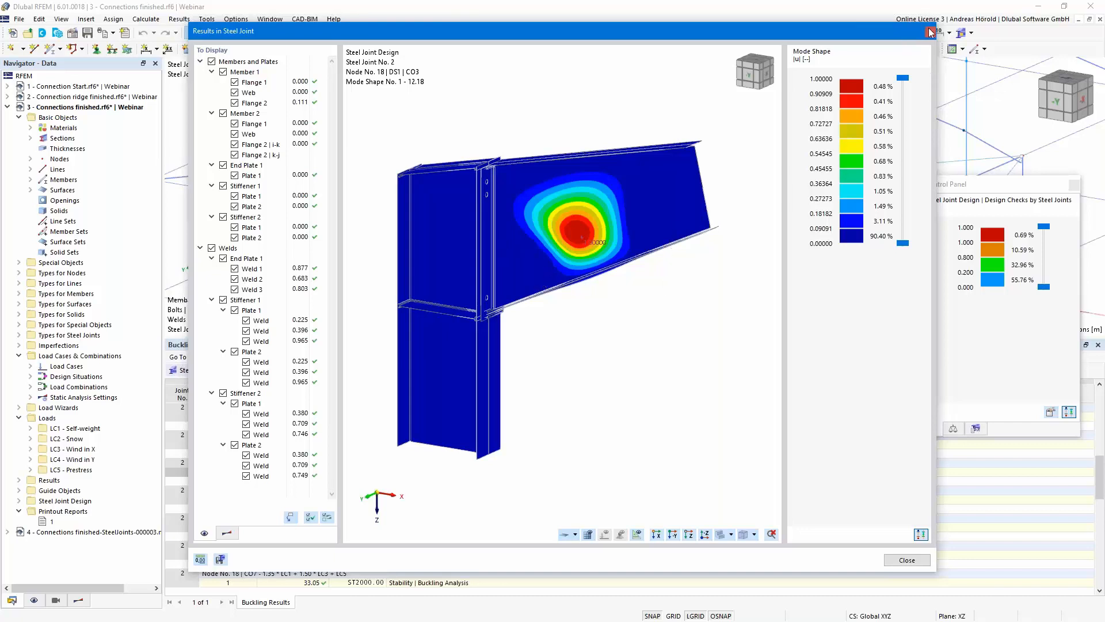
# Step: Reduce the joint results window's height to expose the buckling table, and show the mode shape for node 20 under CO6
pyautogui.moveTo(592, 570); pyautogui.dragTo(587, 495)
pyautogui.scroll(-3, 345, 555)
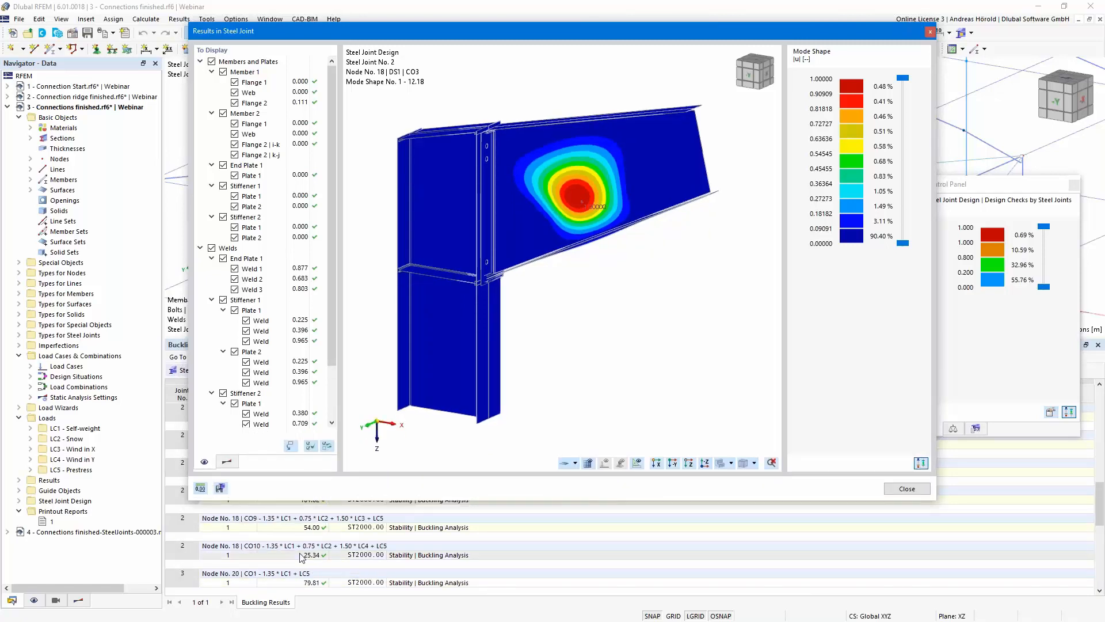
pyautogui.scroll(-2, 341, 567)
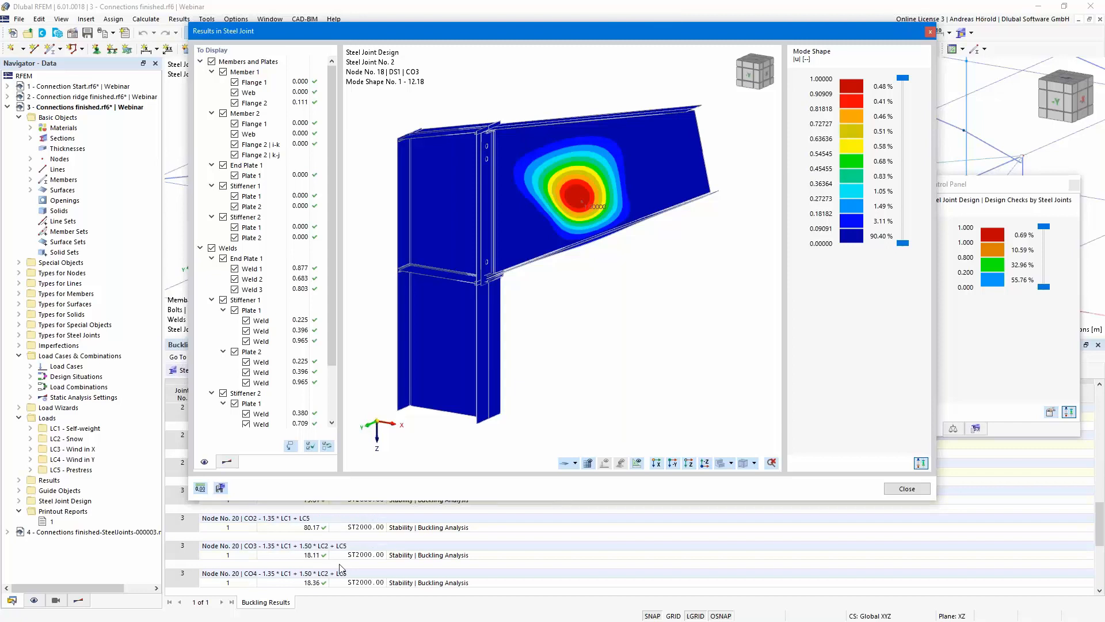
pyautogui.scroll(-1, 343, 562)
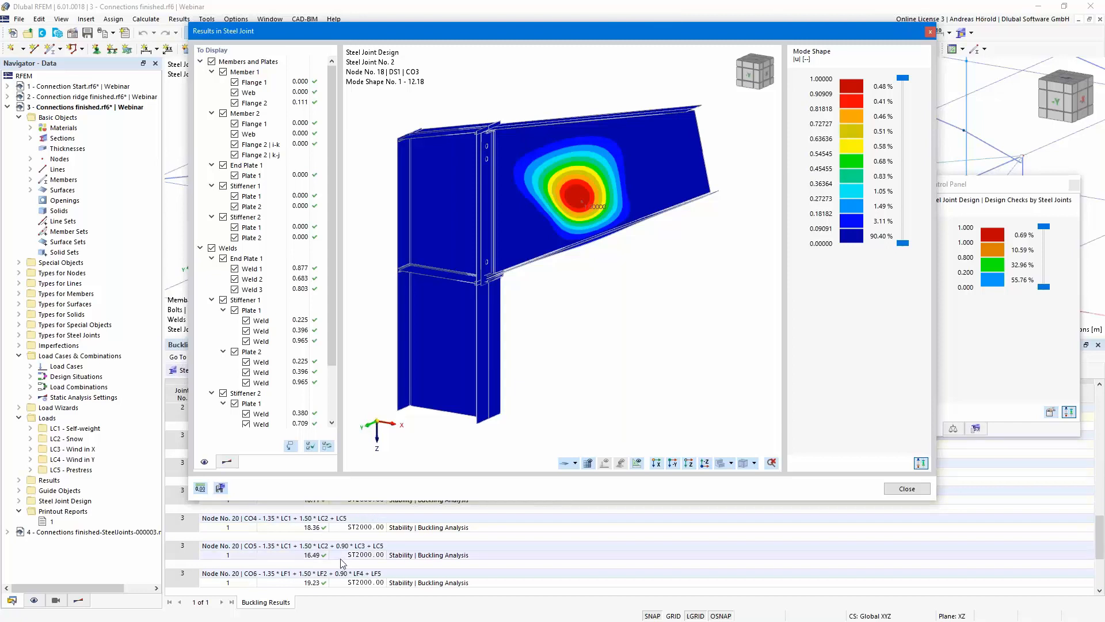
pyautogui.scroll(-1, 343, 563)
pyautogui.click(309, 559)
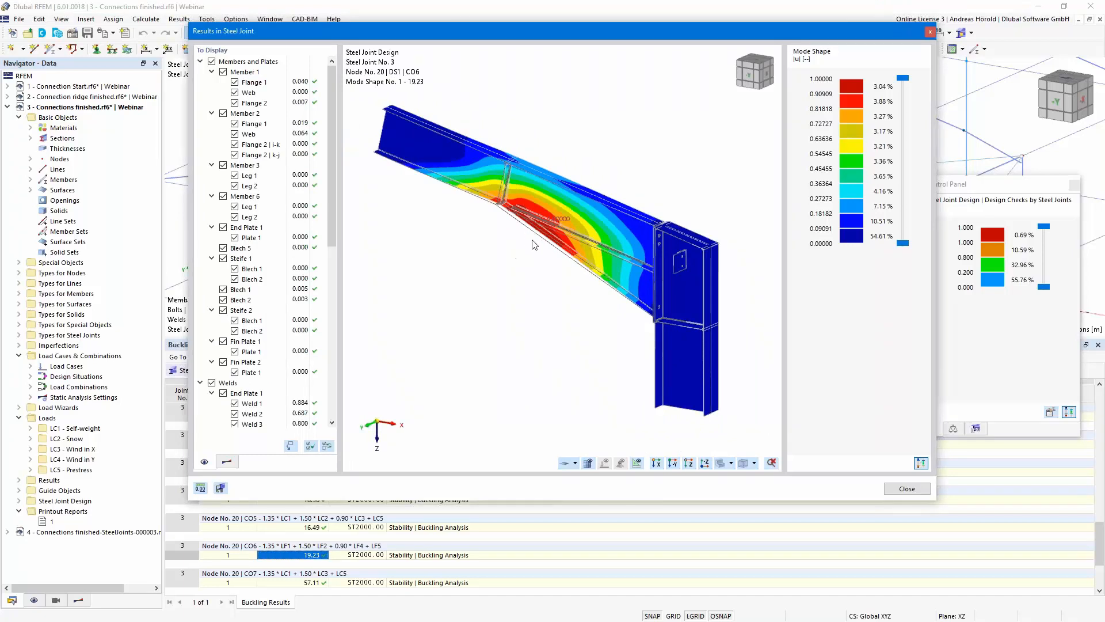
# Step: Examine the buckled region around the haunch of the joint at node 20 in the CO6 mode shape
pyautogui.scroll(2, 552, 216)
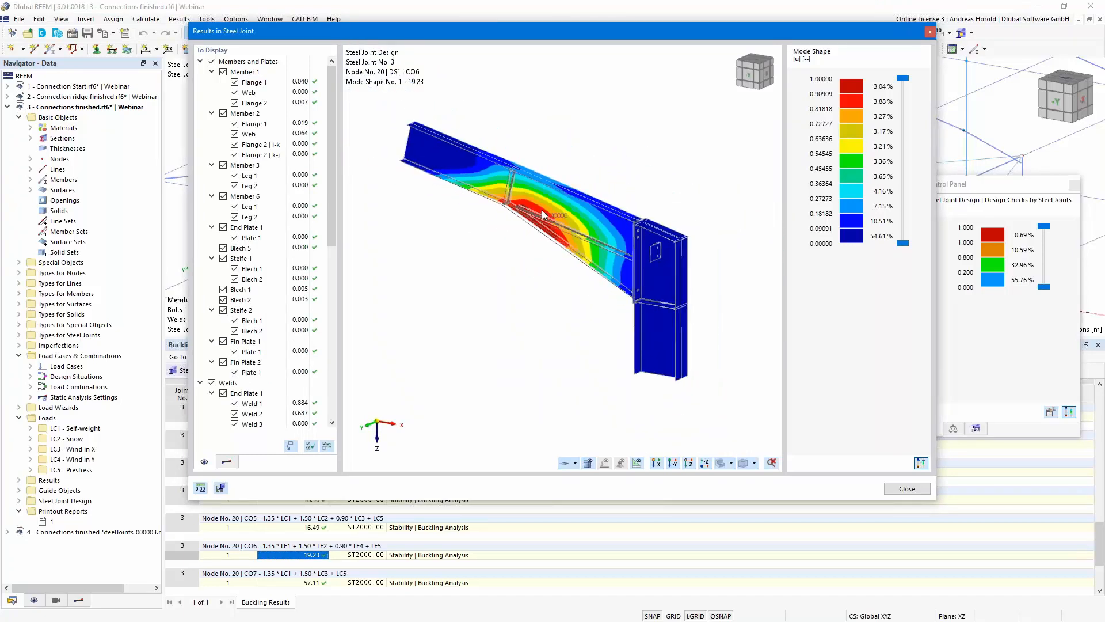
pyautogui.scroll(1, 543, 211)
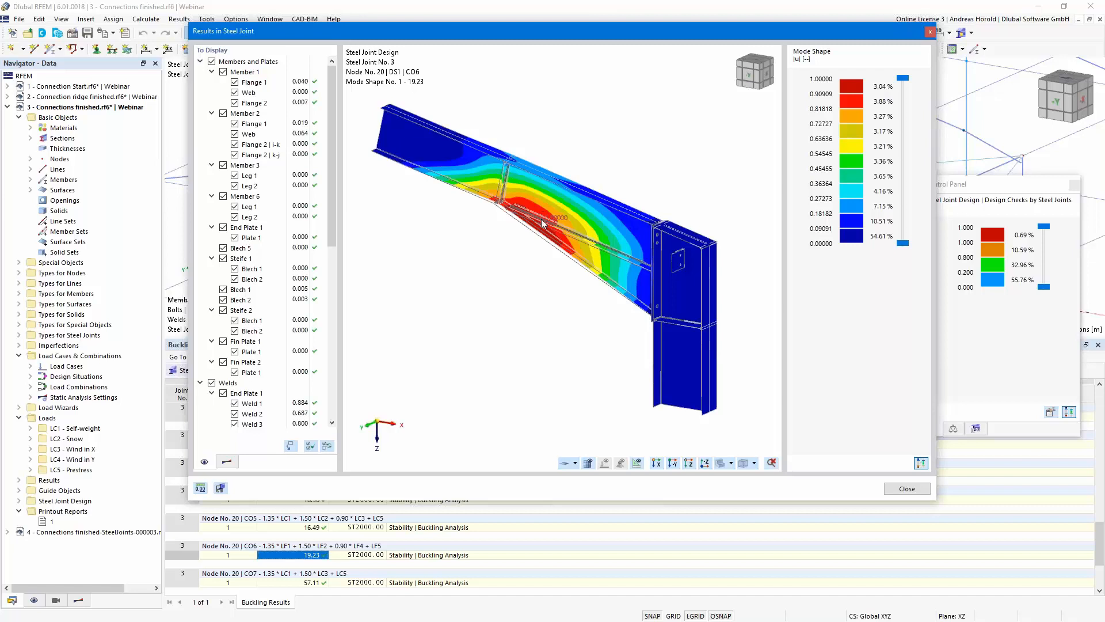
pyautogui.scroll(3, 542, 221)
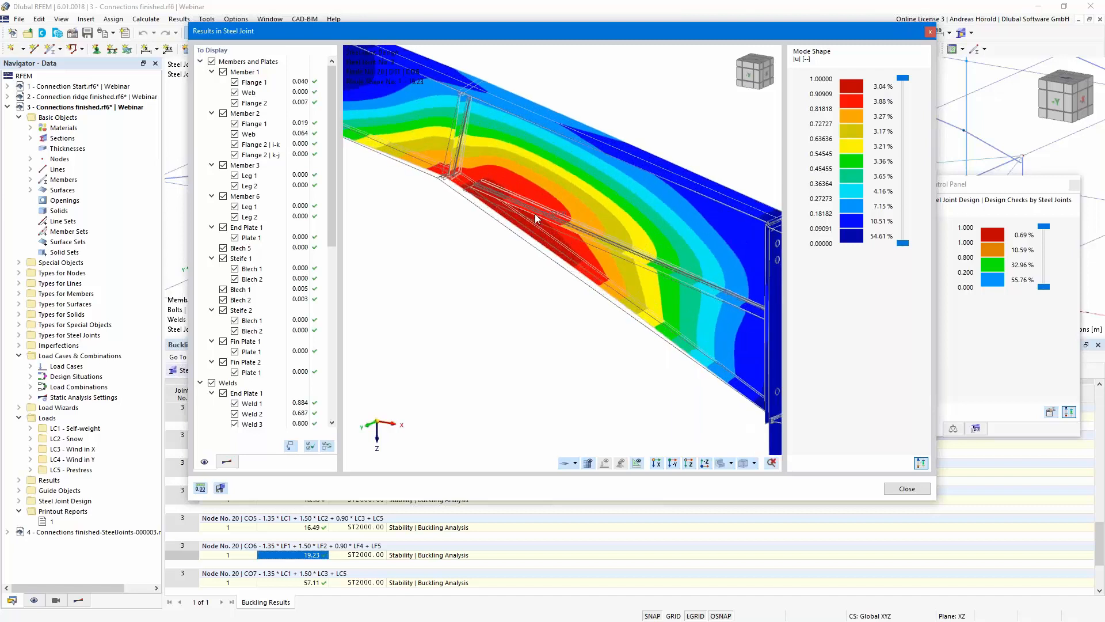
pyautogui.scroll(-4, 514, 214)
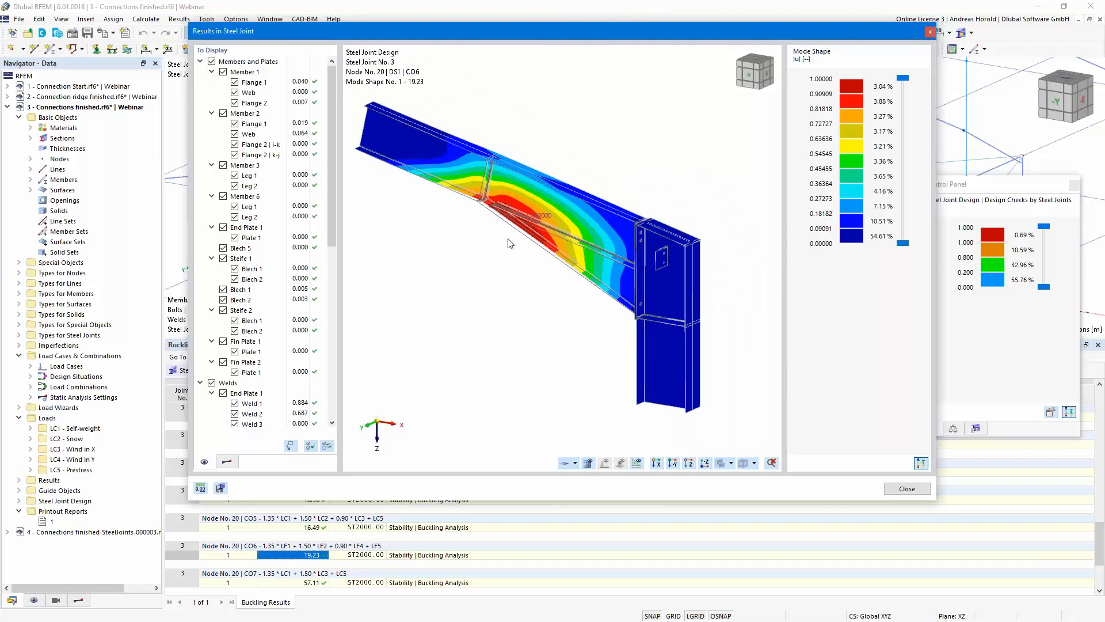
pyautogui.scroll(1, 512, 238)
pyautogui.scroll(1, 532, 249)
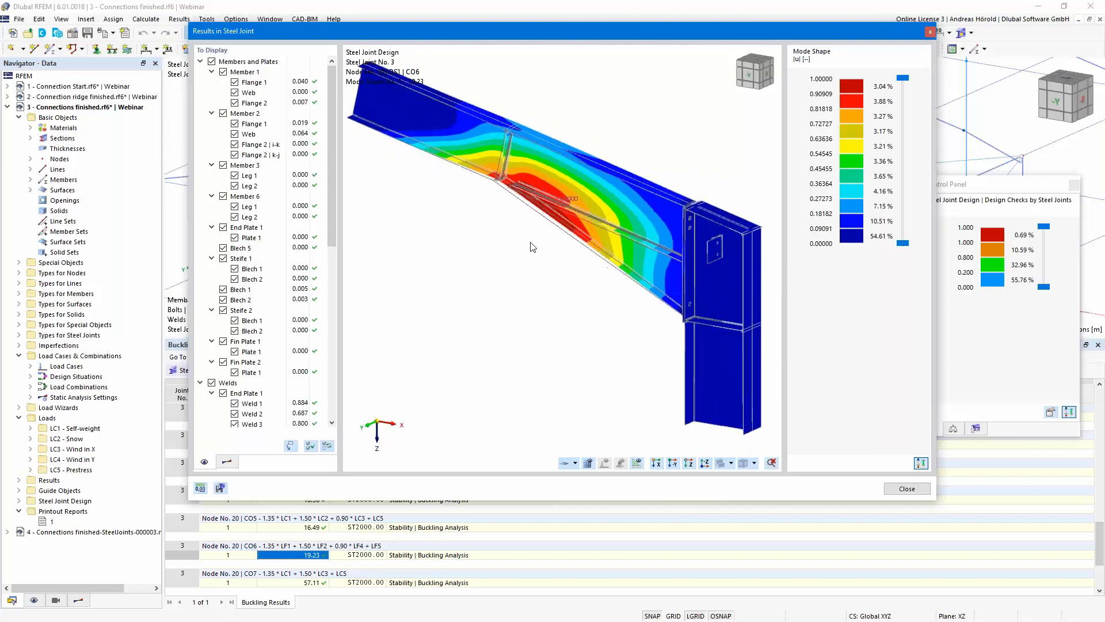
pyautogui.moveTo(531, 242); pyautogui.dragTo(516, 269, button='middle')
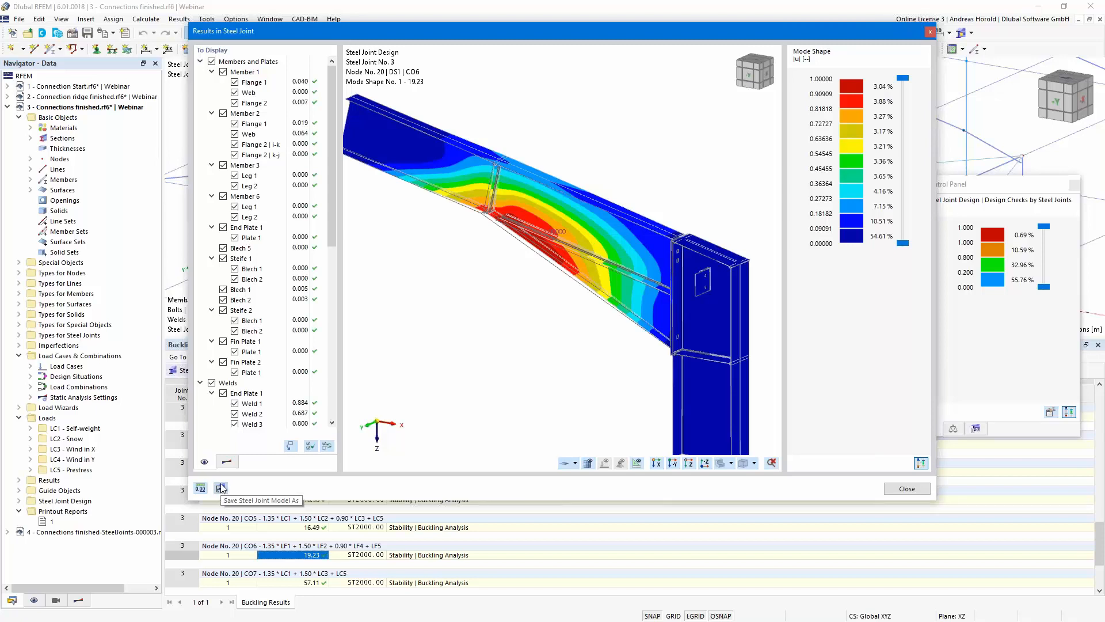
# Step: Close the joint results and switch to the open model "4 - Connections finished-SteelJoints-000003.rf6"
pyautogui.click(906, 489)
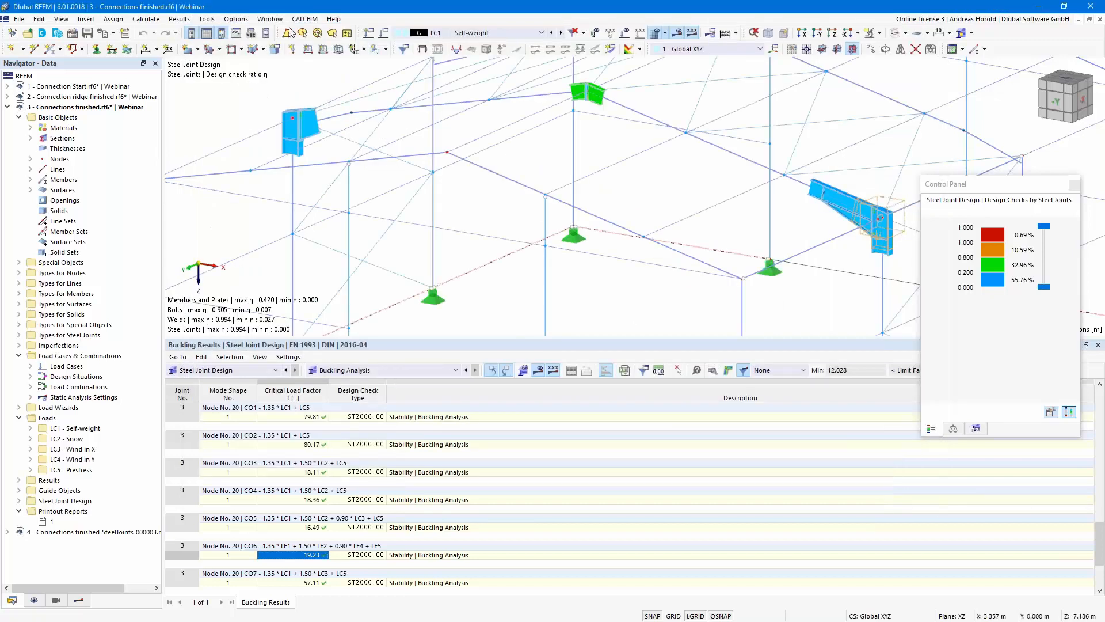
pyautogui.click(269, 19)
pyautogui.click(313, 193)
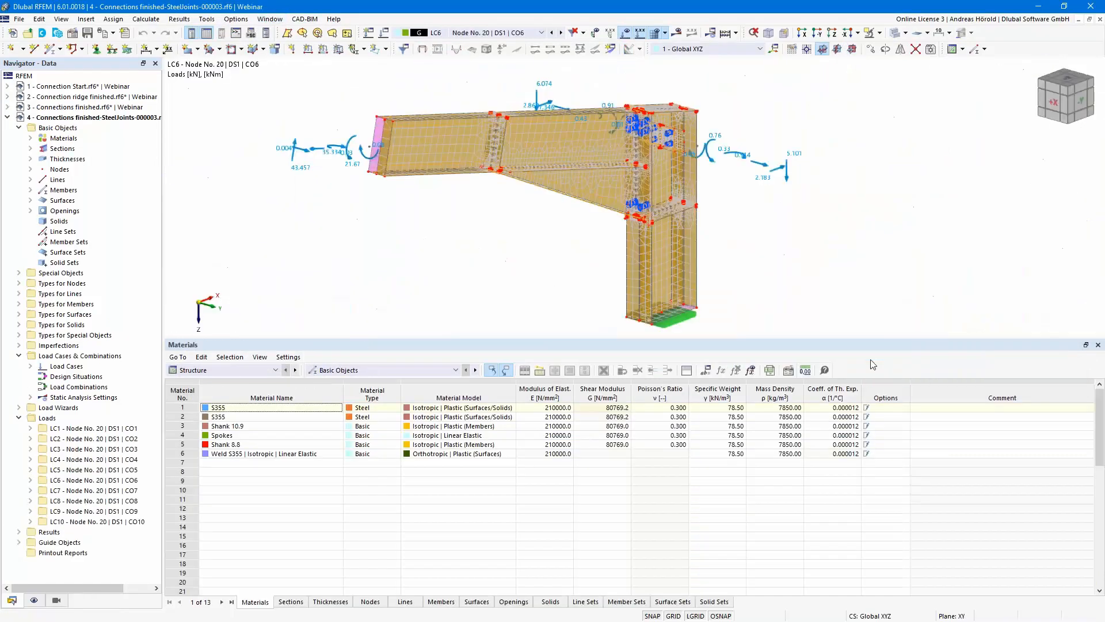
# Step: Reduce the Materials table's height and examine the exported joint model, including its column base support and the loads at the member ends
pyautogui.moveTo(861, 337); pyautogui.dragTo(853, 487)
pyautogui.keyDown('ctrl'); pyautogui.moveTo(817, 320); pyautogui.dragTo(795, 338, button='middle'); pyautogui.keyUp('ctrl')
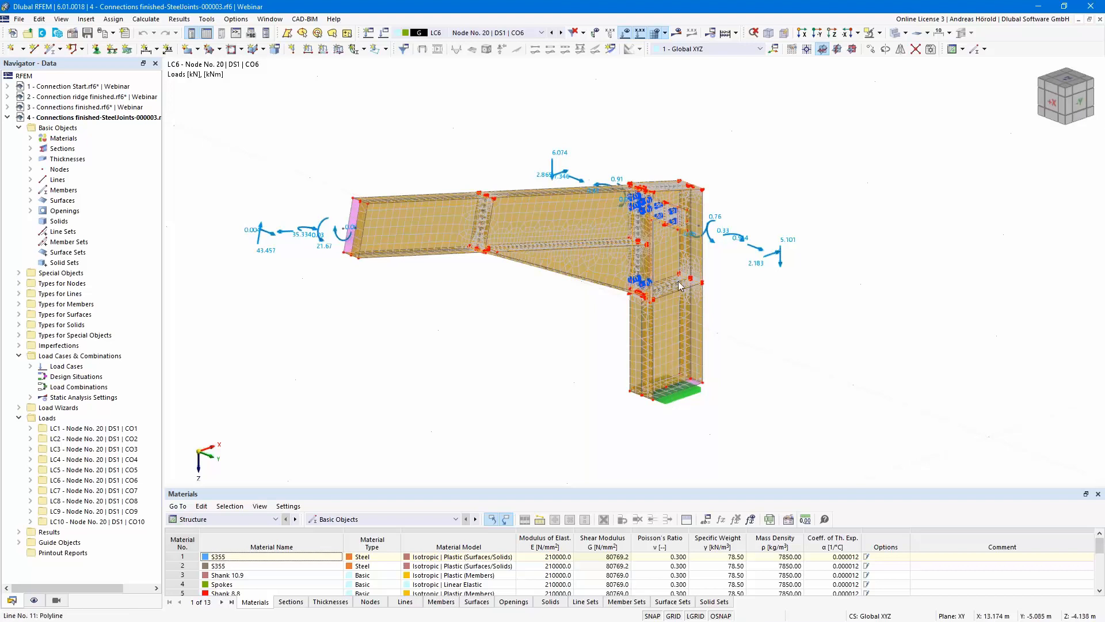
pyautogui.scroll(5, 674, 397)
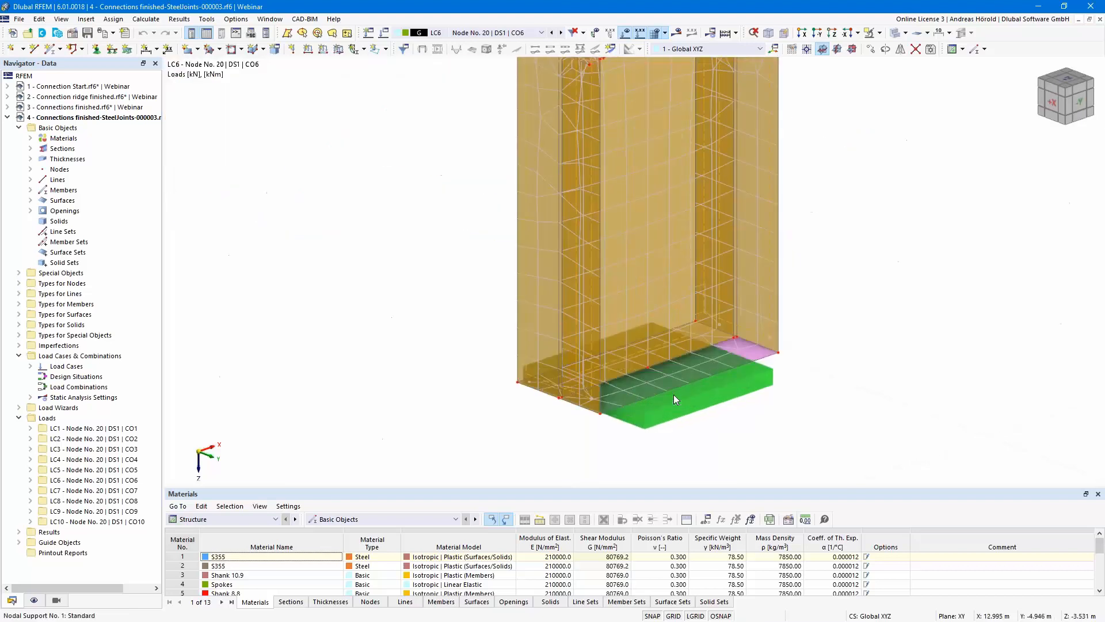
pyautogui.scroll(-3, 661, 359)
pyautogui.scroll(-5, 660, 361)
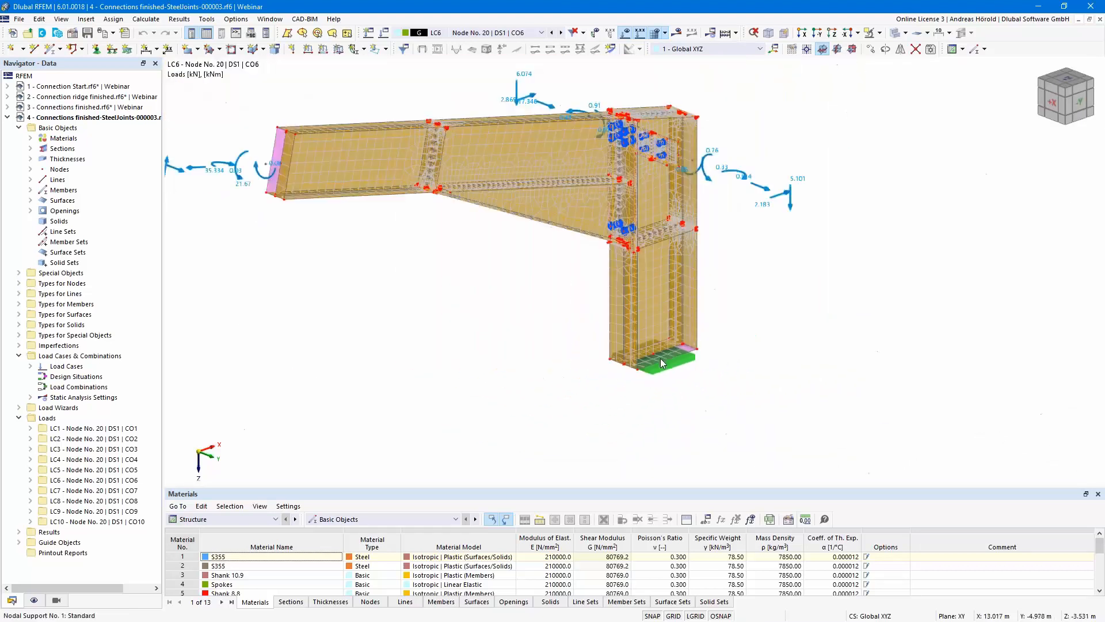
pyautogui.moveTo(661, 362); pyautogui.dragTo(609, 352, button='middle')
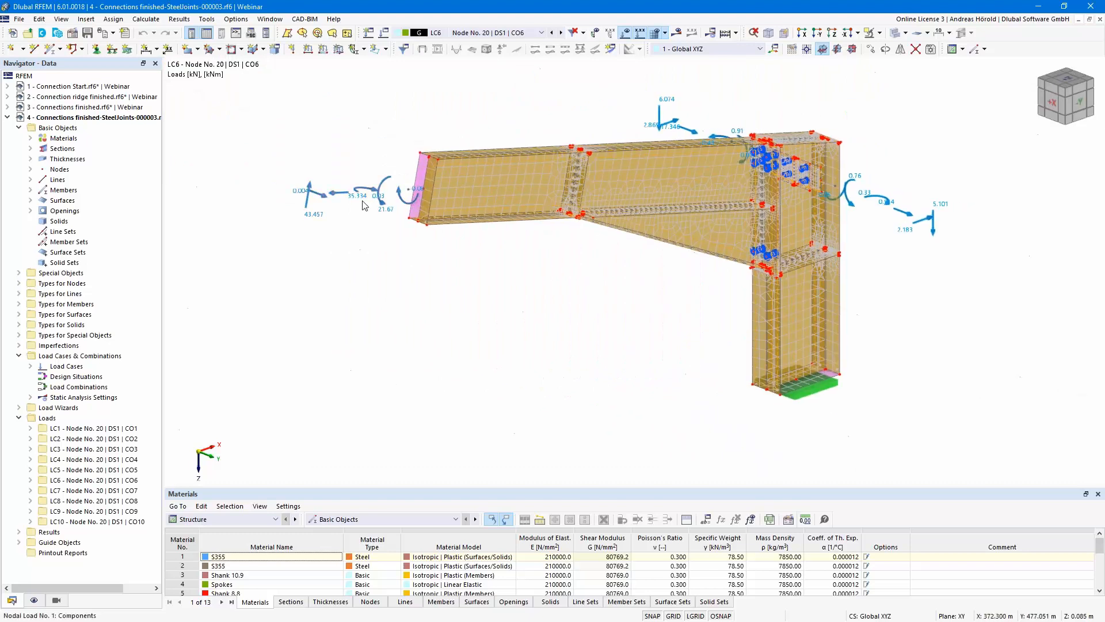
pyautogui.moveTo(611, 306); pyautogui.dragTo(557, 342, button='middle')
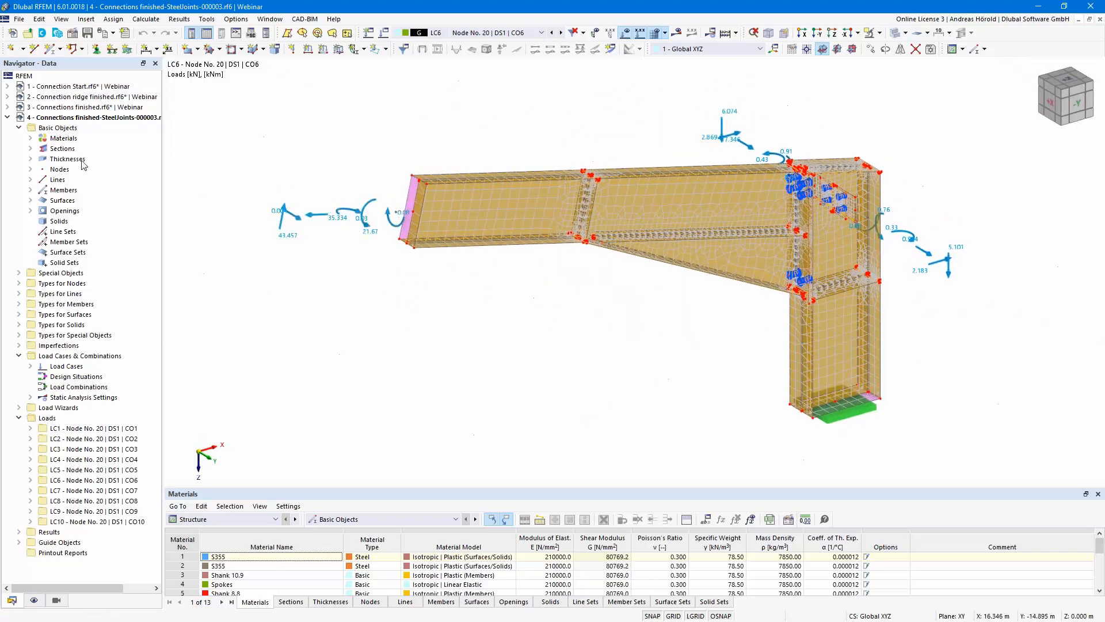
# Step: List the joint model's materials in a widened navigator and highlight the objects using materials 2 - S355, 3 - Shank 10.9 and 4 - Spokes
pyautogui.click(31, 139)
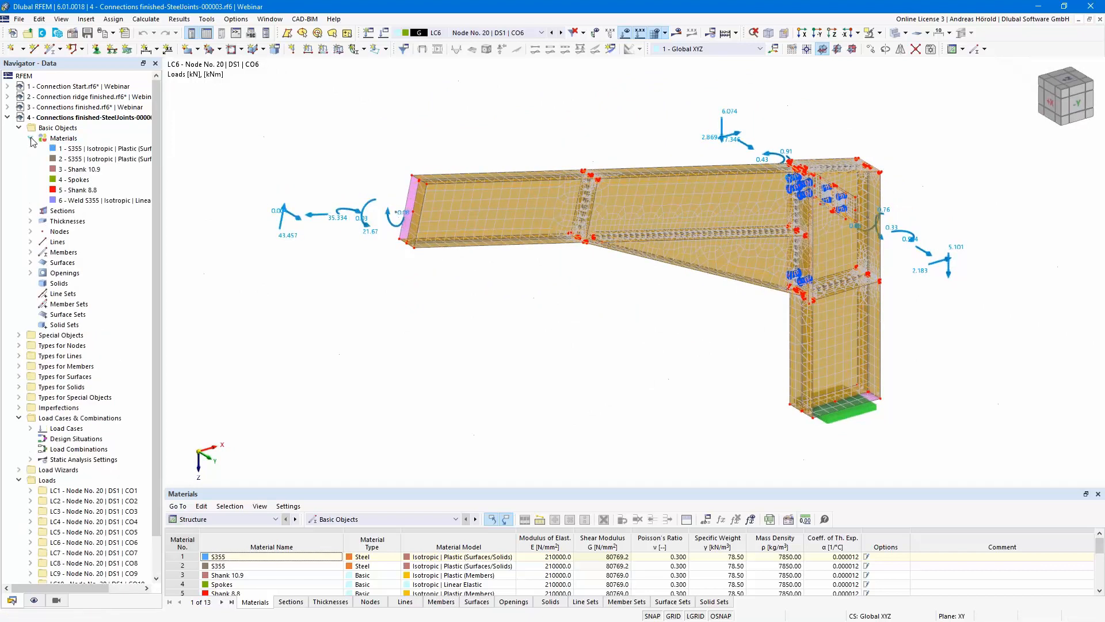
pyautogui.moveTo(159, 179); pyautogui.dragTo(193, 176)
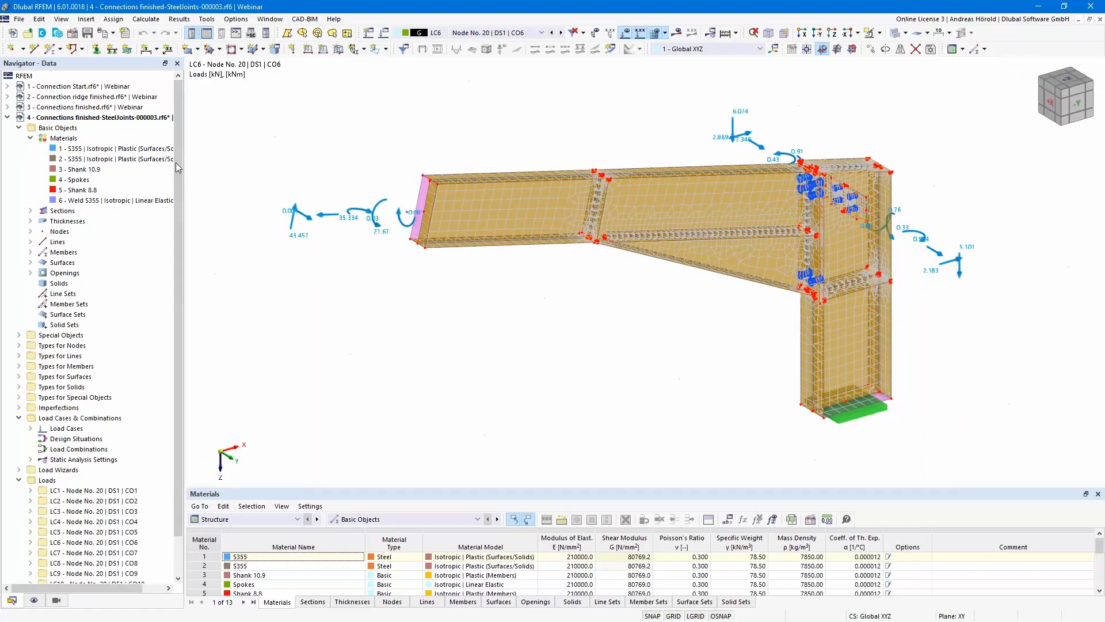
pyautogui.click(136, 160)
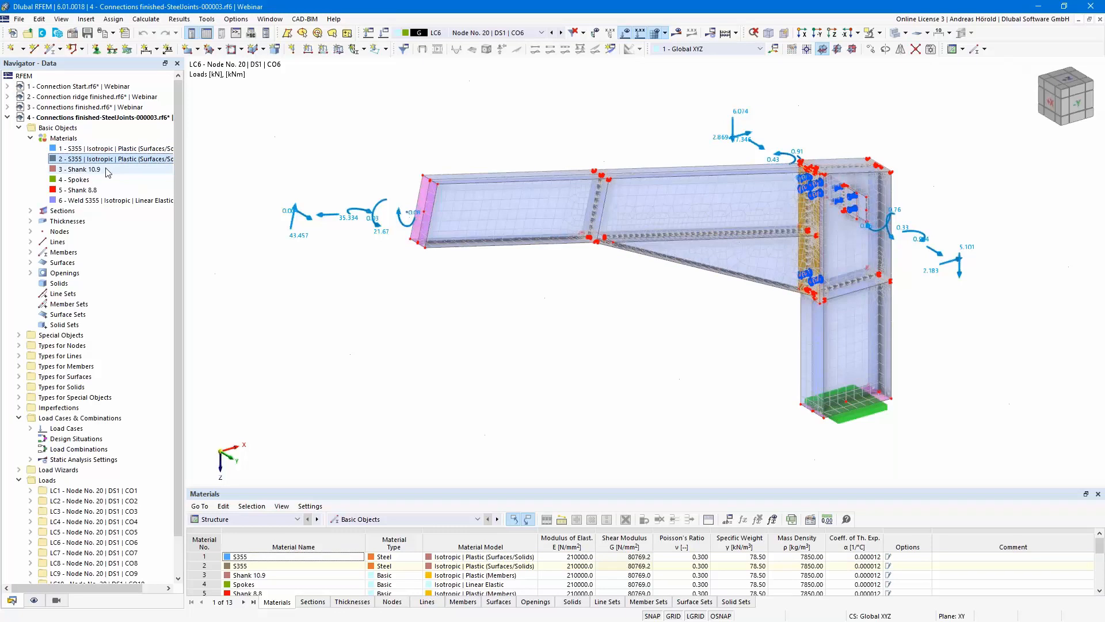
pyautogui.click(107, 170)
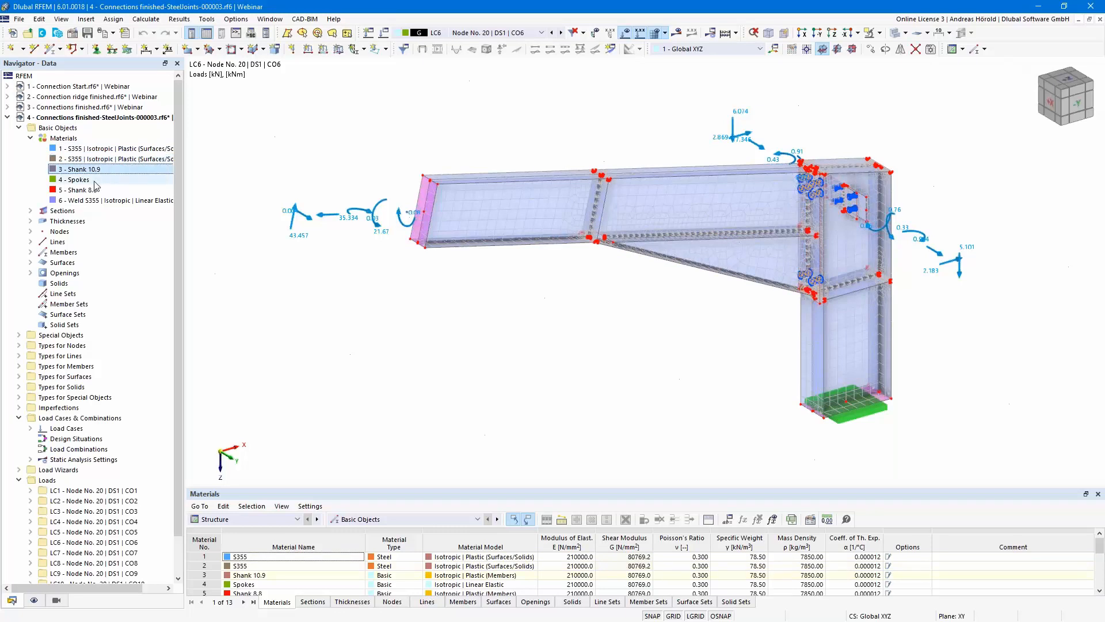
pyautogui.click(95, 180)
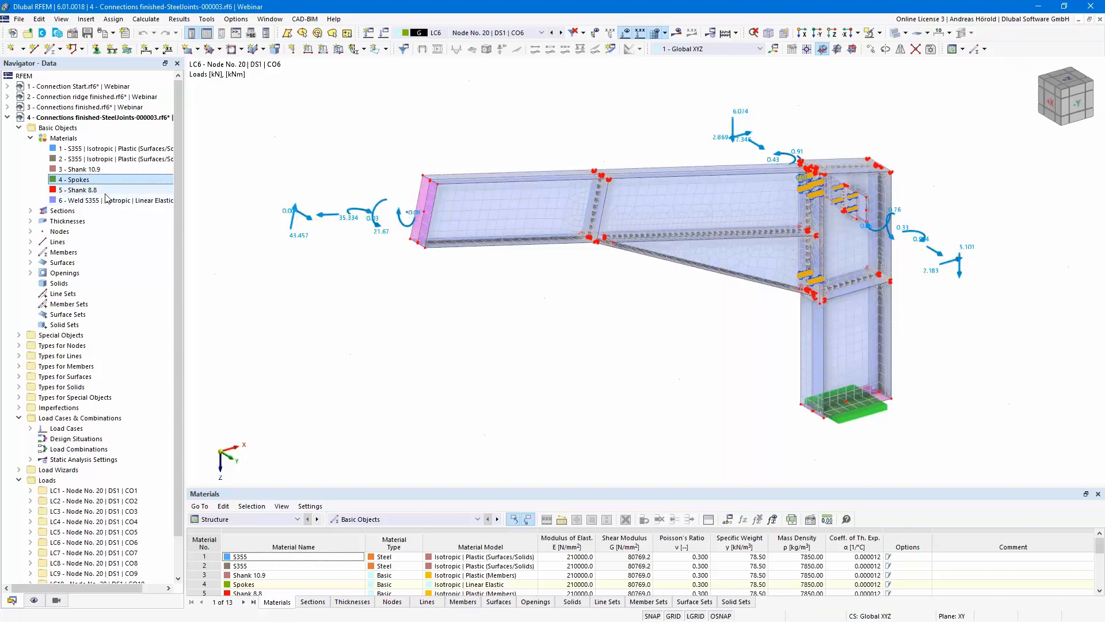
# Step: Highlight the objects using material 6 - Weld S355 and examine the weld surfaces along the haunch closely
pyautogui.click(110, 200)
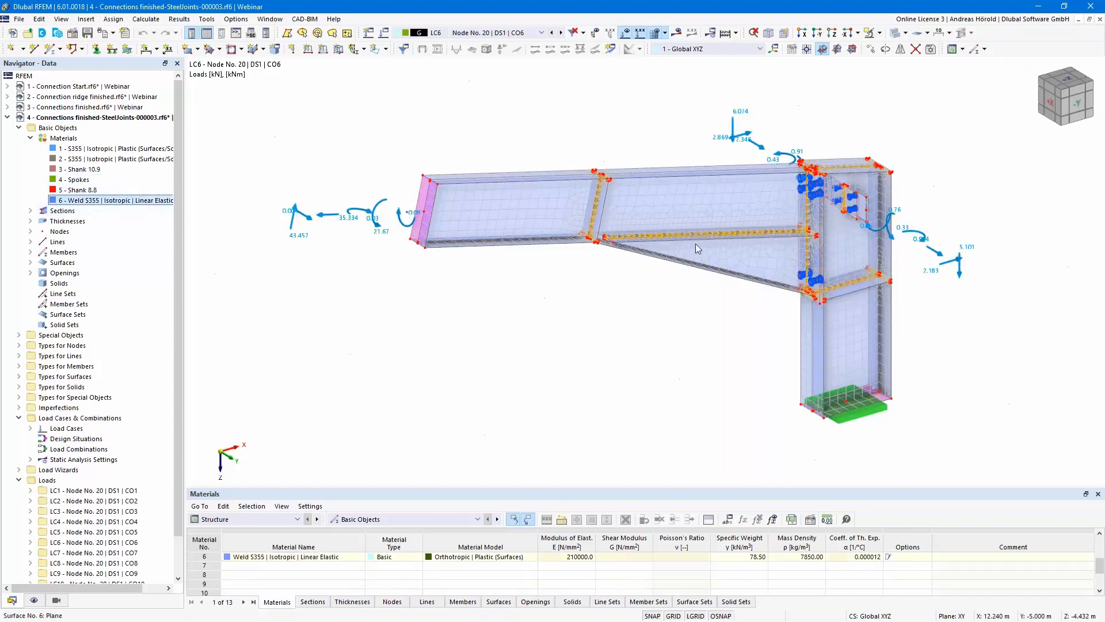
pyautogui.scroll(2, 693, 230)
pyautogui.scroll(5, 692, 228)
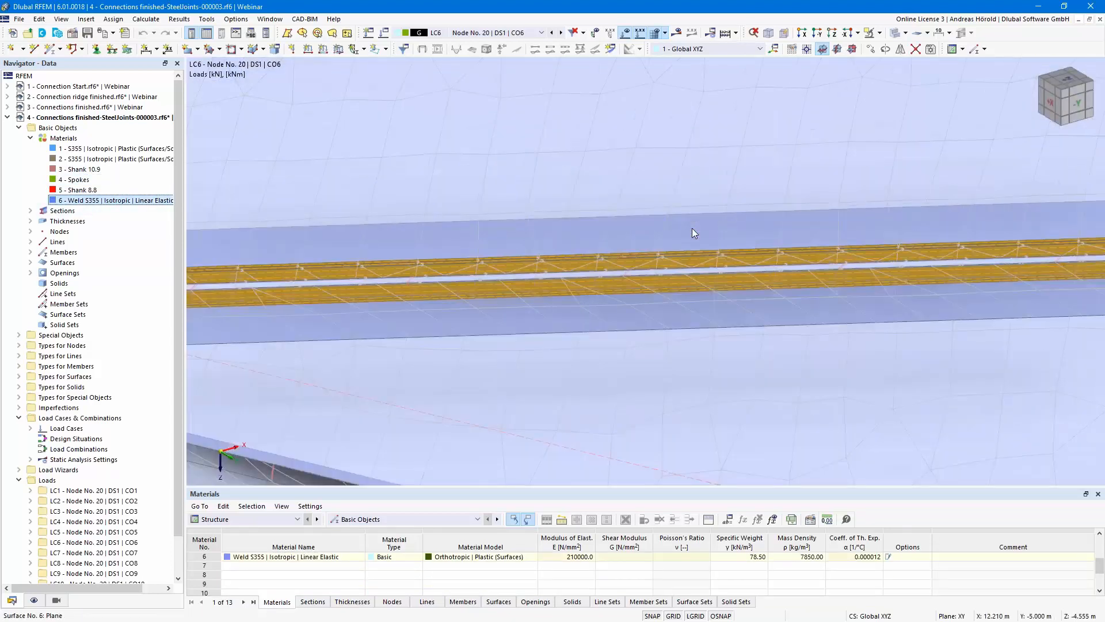
pyautogui.scroll(-7, 692, 228)
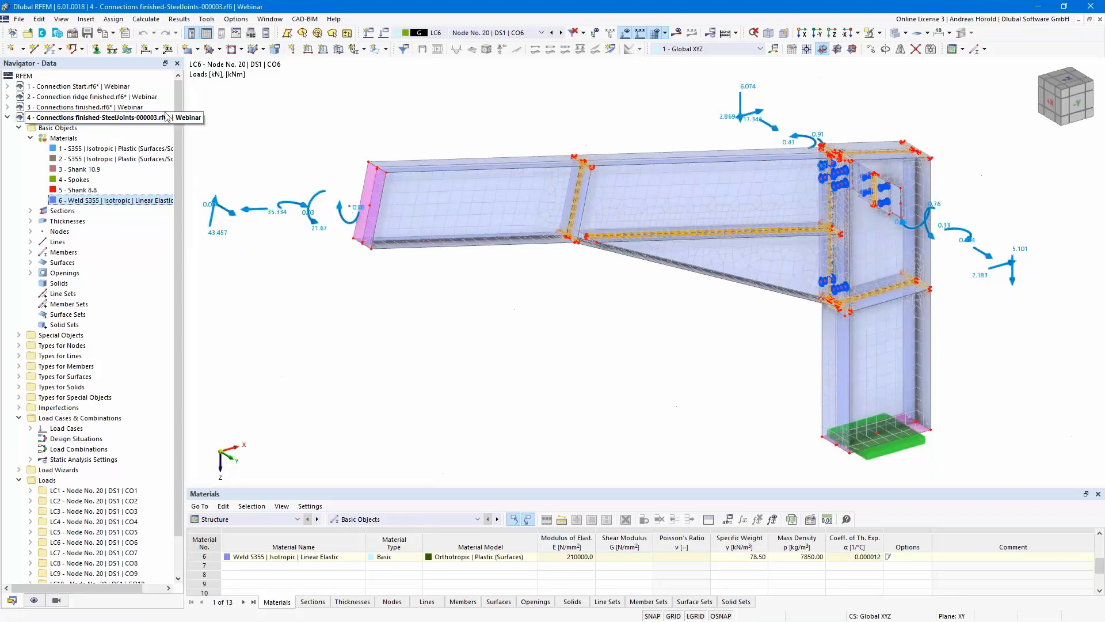
# Step: Switch to the model "3 - Connections finished.rf6", view the whole hall, and open printout report 1 in a maximized window
pyautogui.click(83, 107)
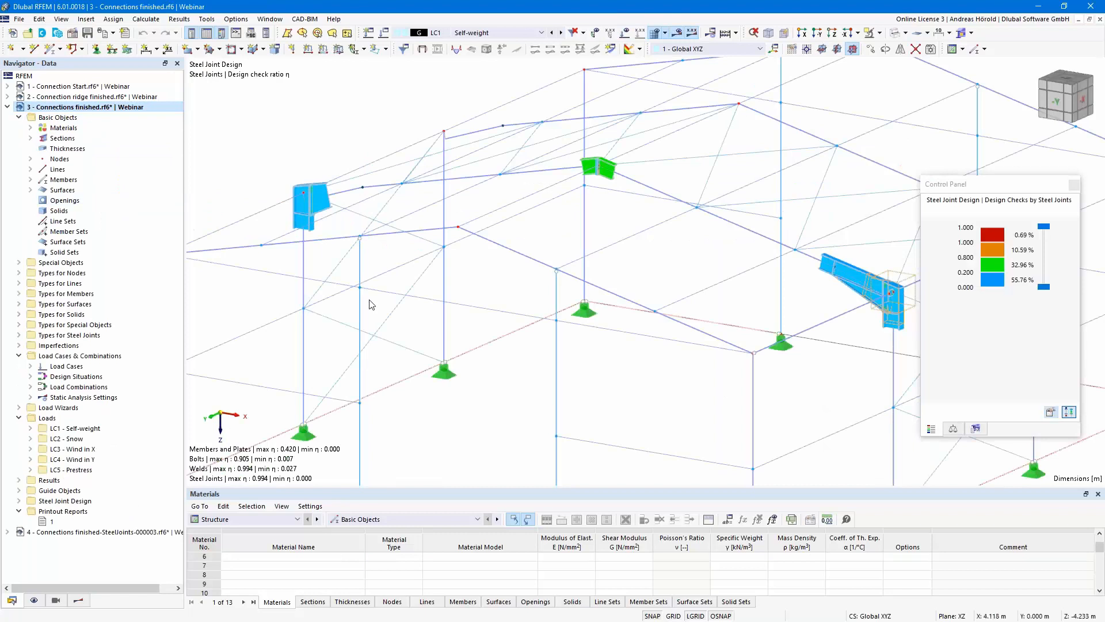
pyautogui.scroll(-1, 372, 305)
pyautogui.scroll(-1, 371, 305)
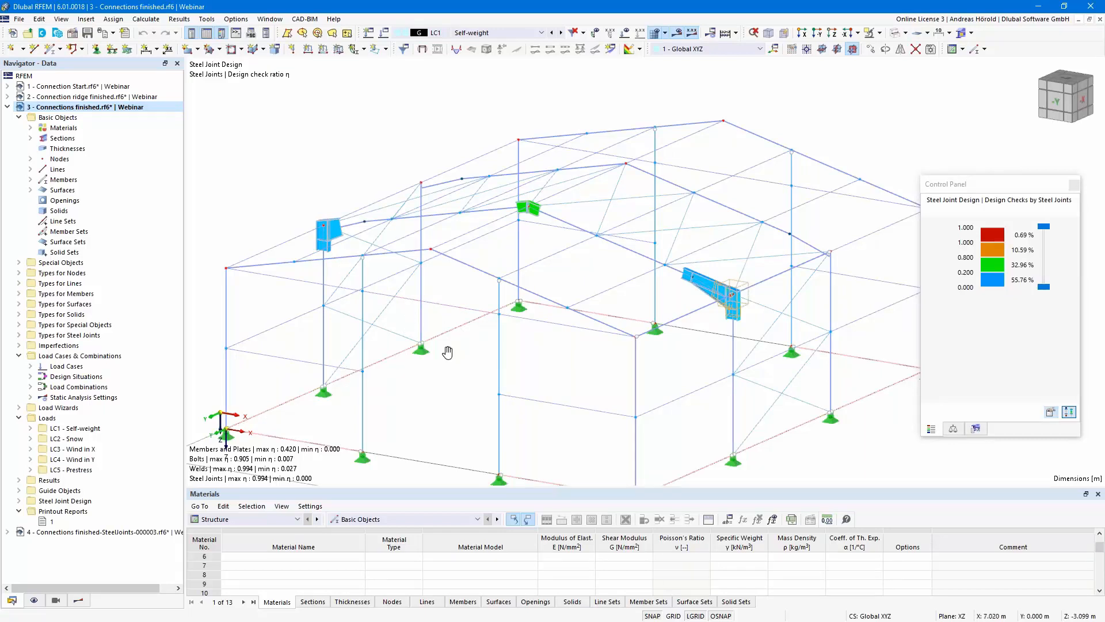
pyautogui.moveTo(449, 353); pyautogui.dragTo(491, 323, button='middle')
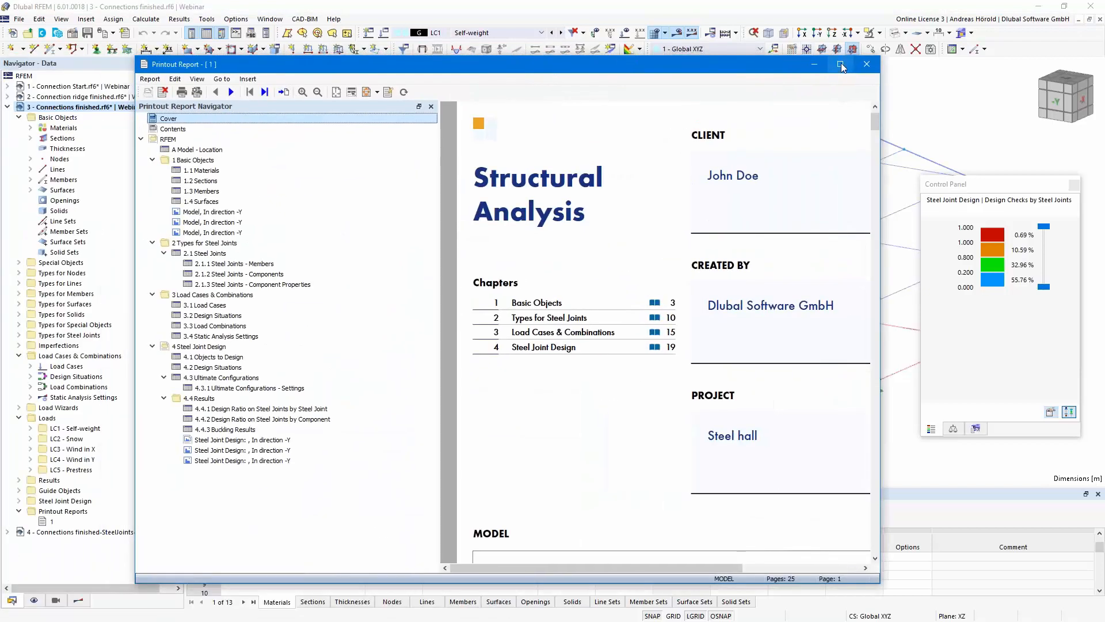
pyautogui.click(841, 64)
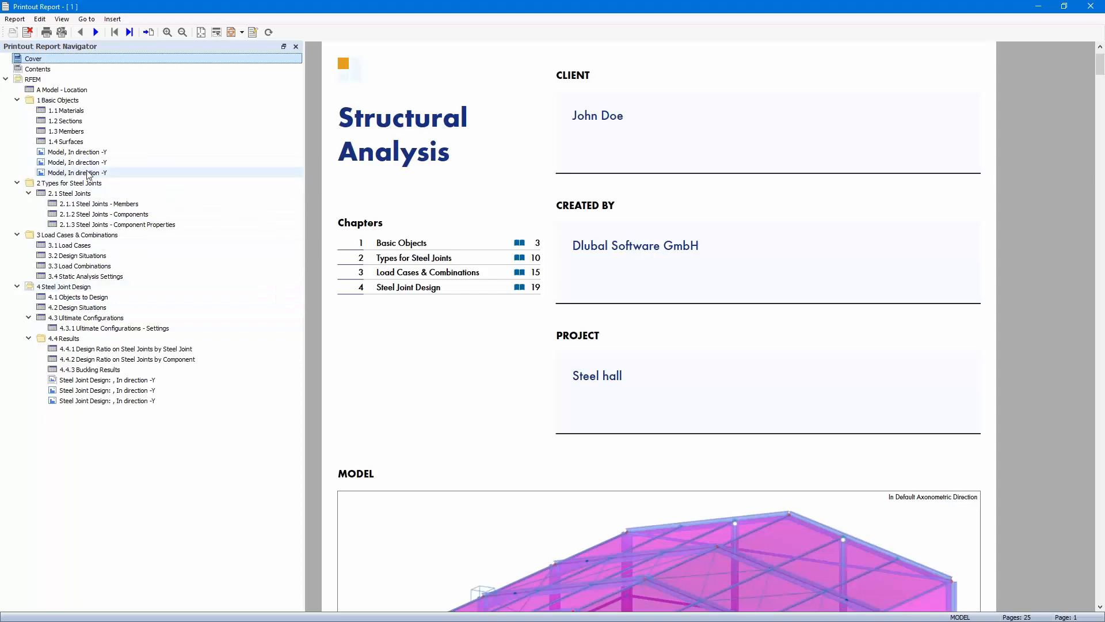
# Step: Review the three "Model, In direction -Y" joint graphics in the report's Basic Objects chapter at a reduced page zoom
pyautogui.click(72, 153)
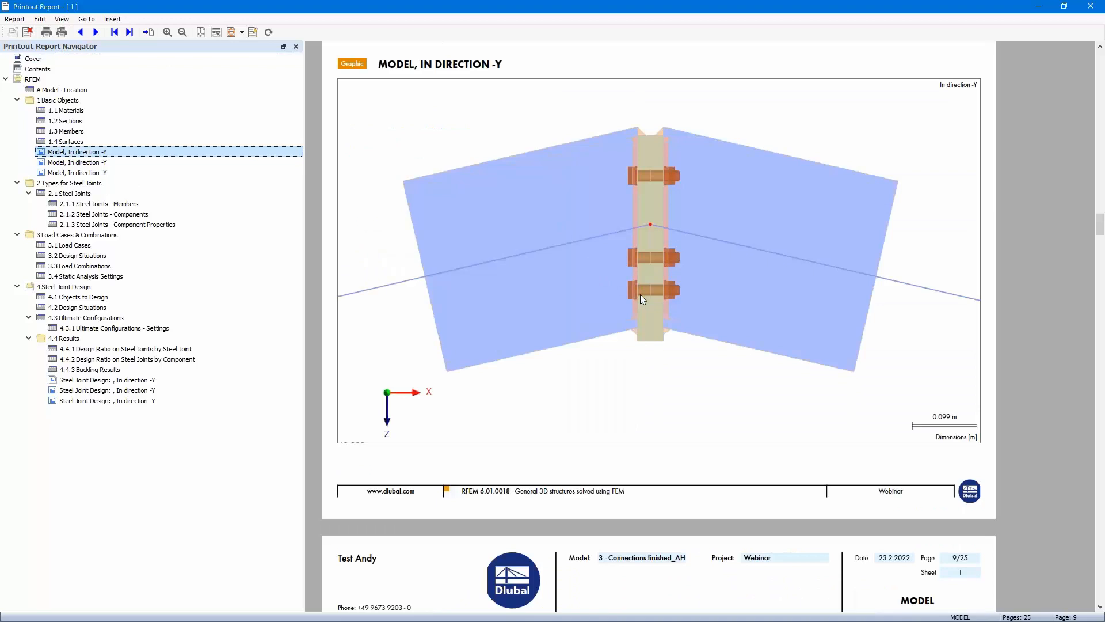
pyautogui.keyDown('ctrl'); pyautogui.scroll(-1, 640, 295); pyautogui.keyUp('ctrl')
pyautogui.scroll(-1, 627, 312)
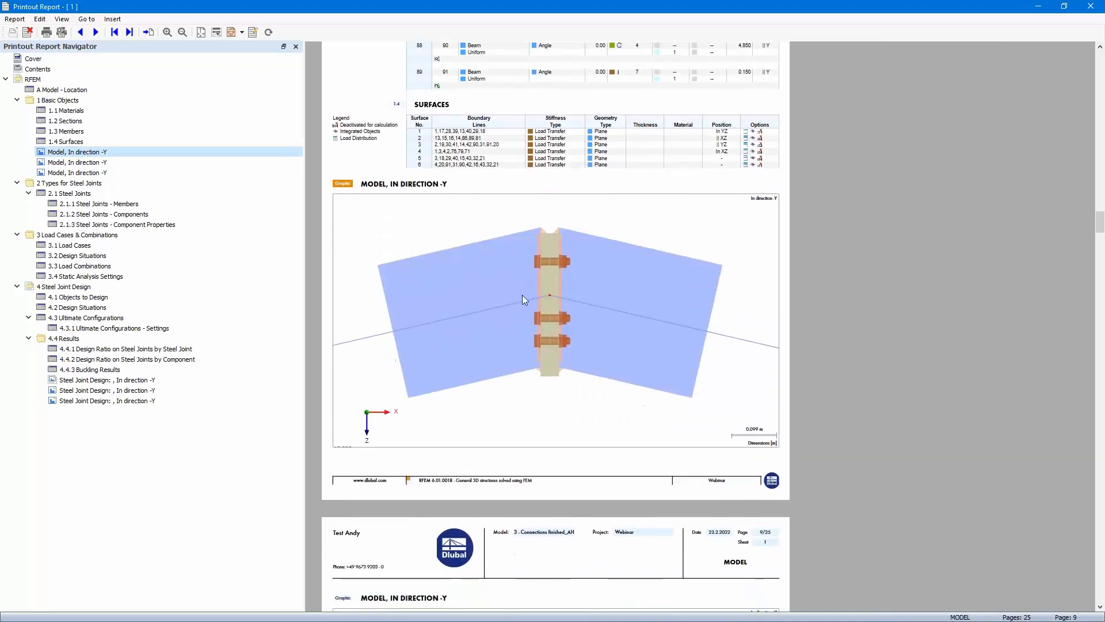
pyautogui.scroll(-3, 559, 275)
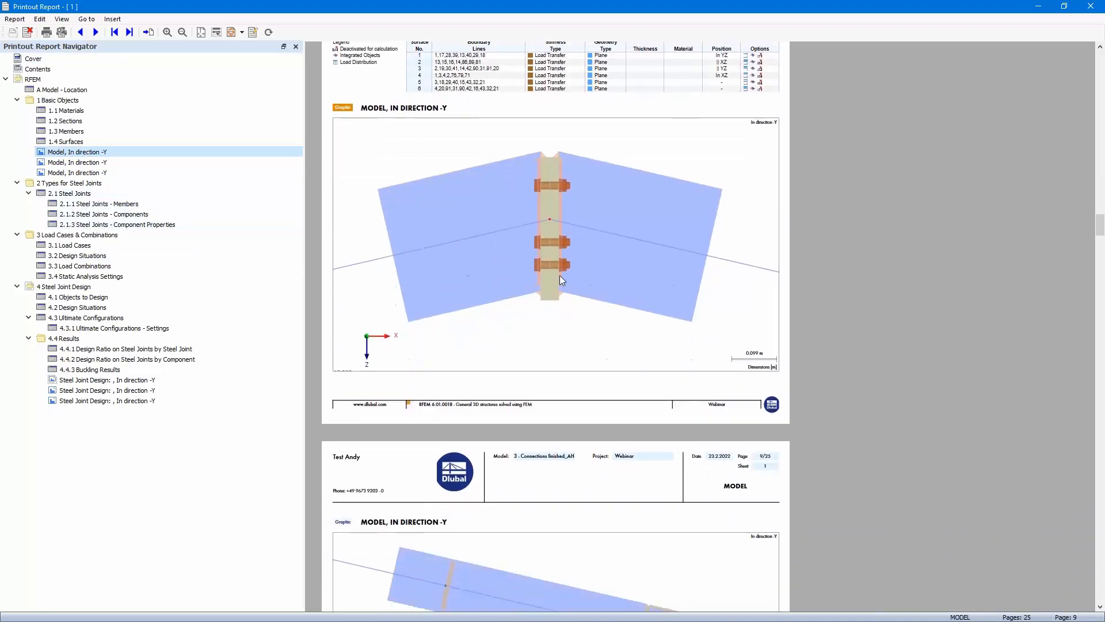
pyautogui.scroll(-10, 562, 280)
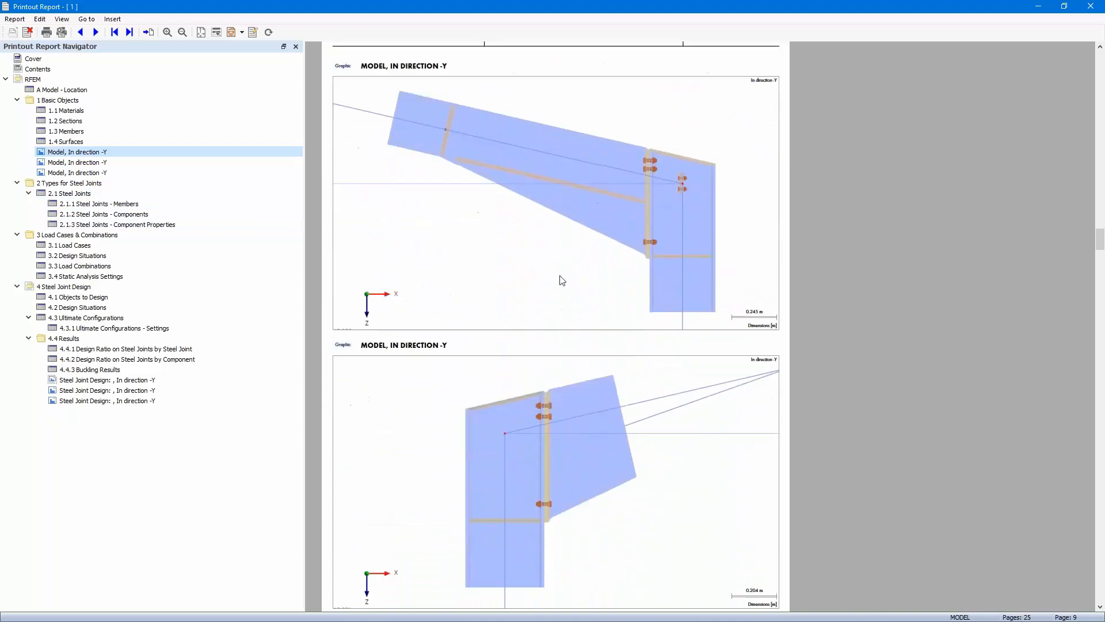
pyautogui.scroll(-3, 562, 281)
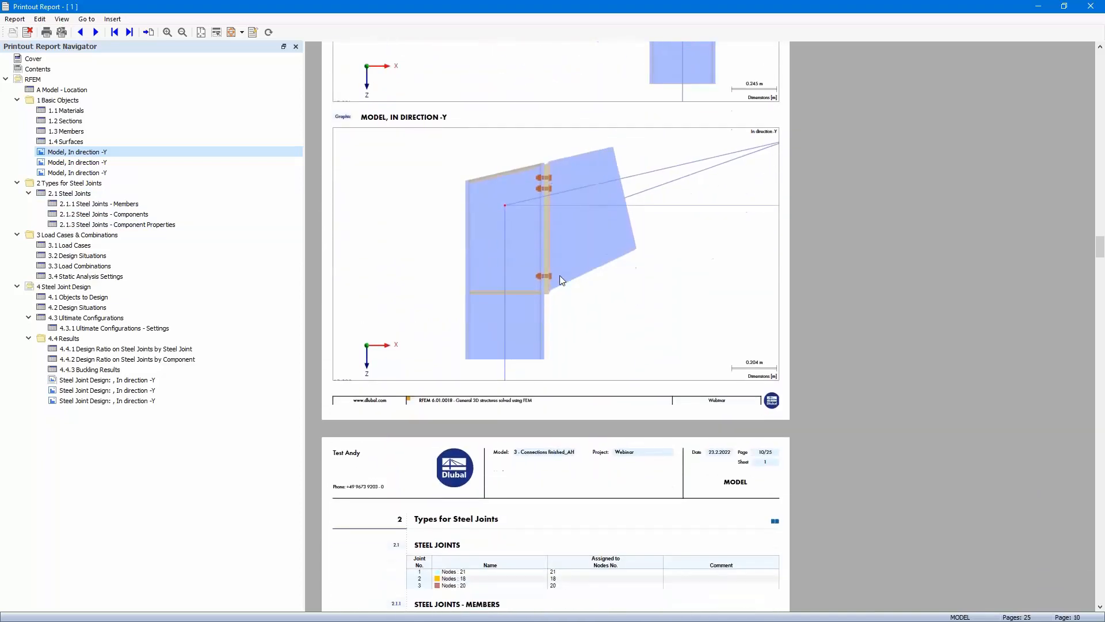
# Step: Read the report's tables of steel joints, their members and their components in the Types for Steel Joints chapter
pyautogui.scroll(-5, 563, 281)
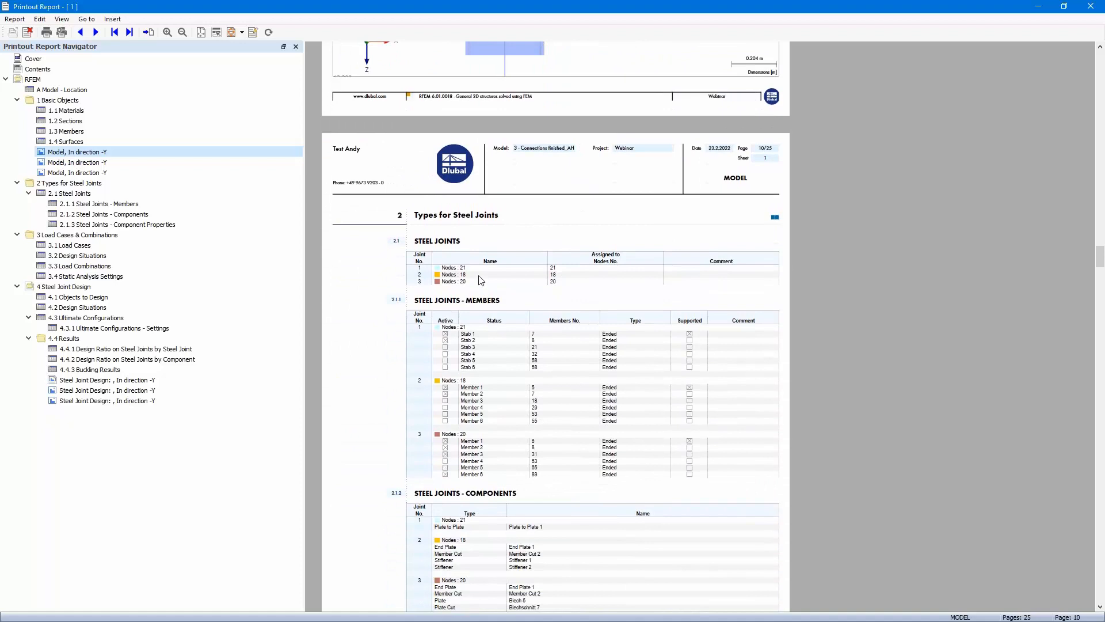
pyautogui.scroll(-3, 482, 274)
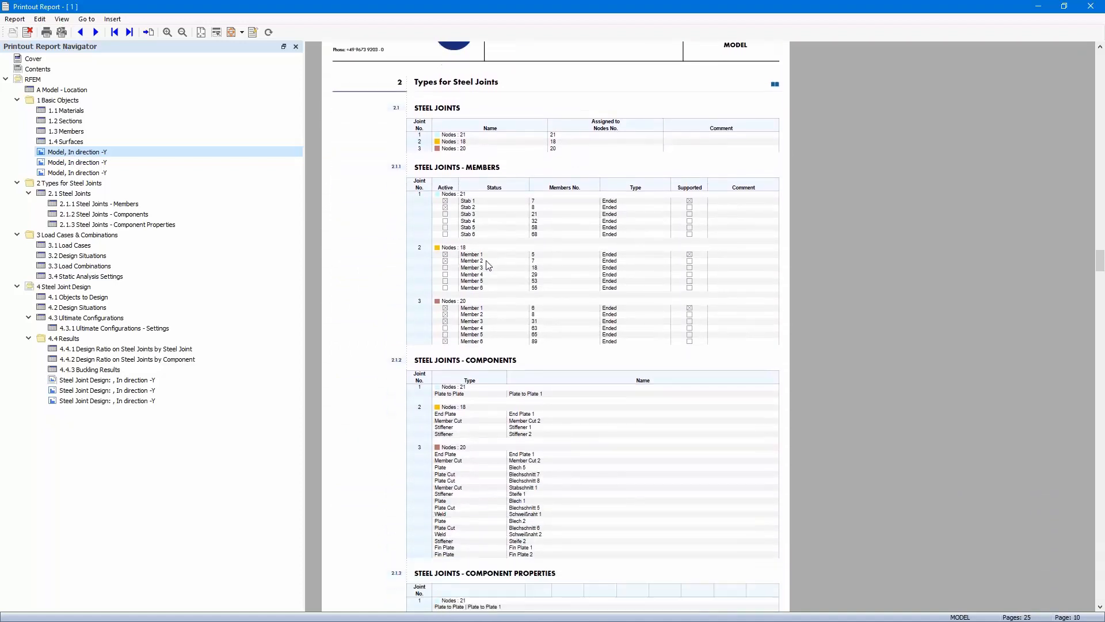
pyautogui.scroll(-1, 518, 299)
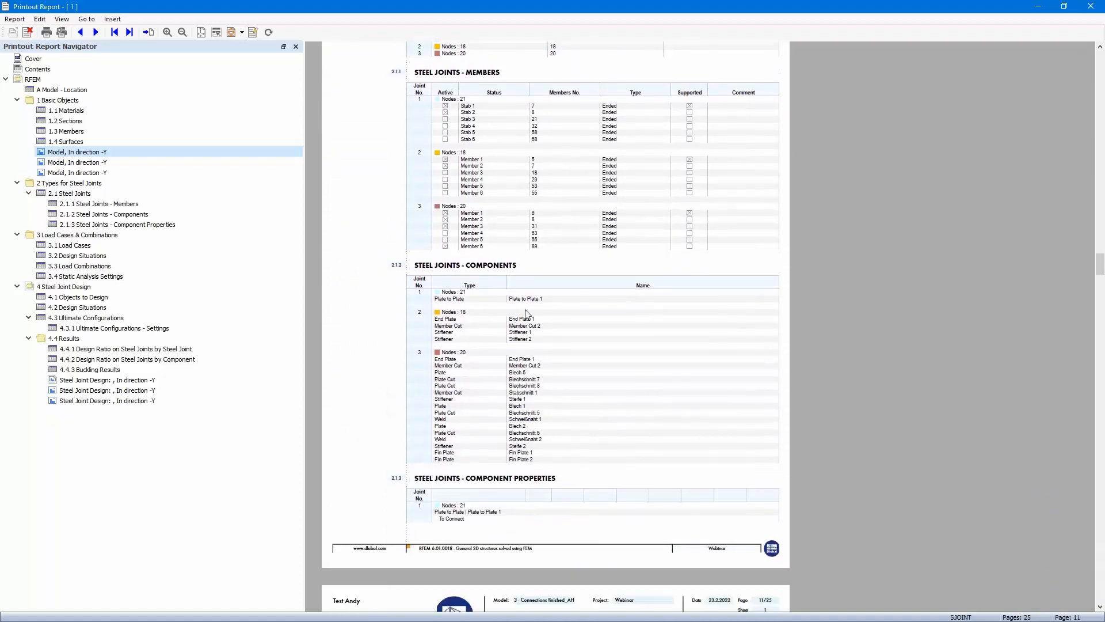
# Step: Read through the report's Steel Joints - Component Properties tables for the joints at nodes 21, 18 and 20
pyautogui.scroll(-4, 525, 314)
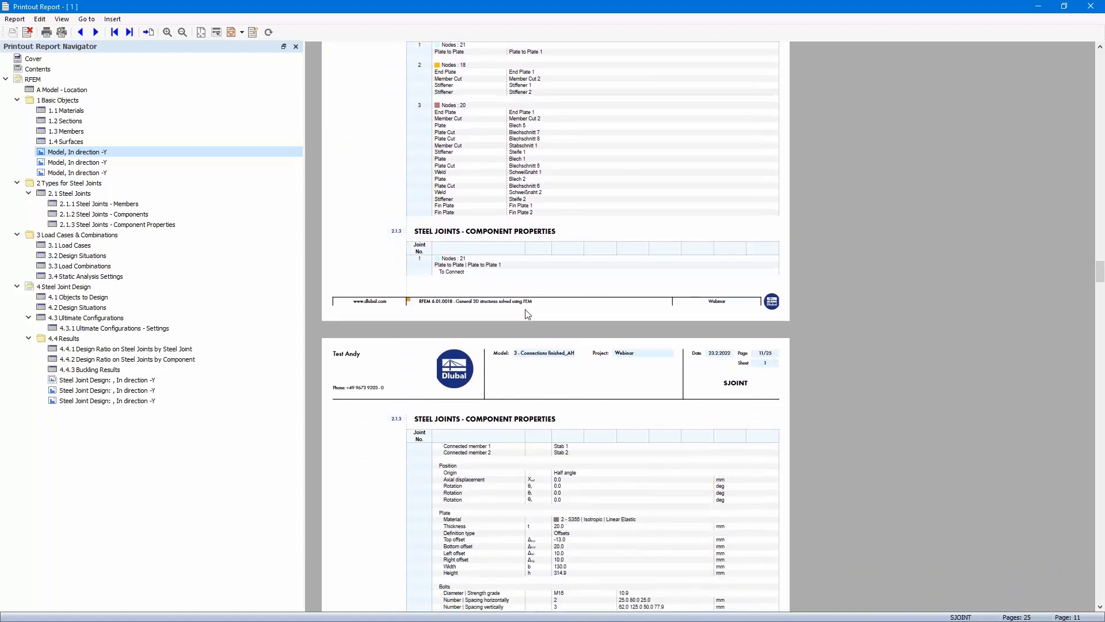
pyautogui.scroll(-2, 528, 314)
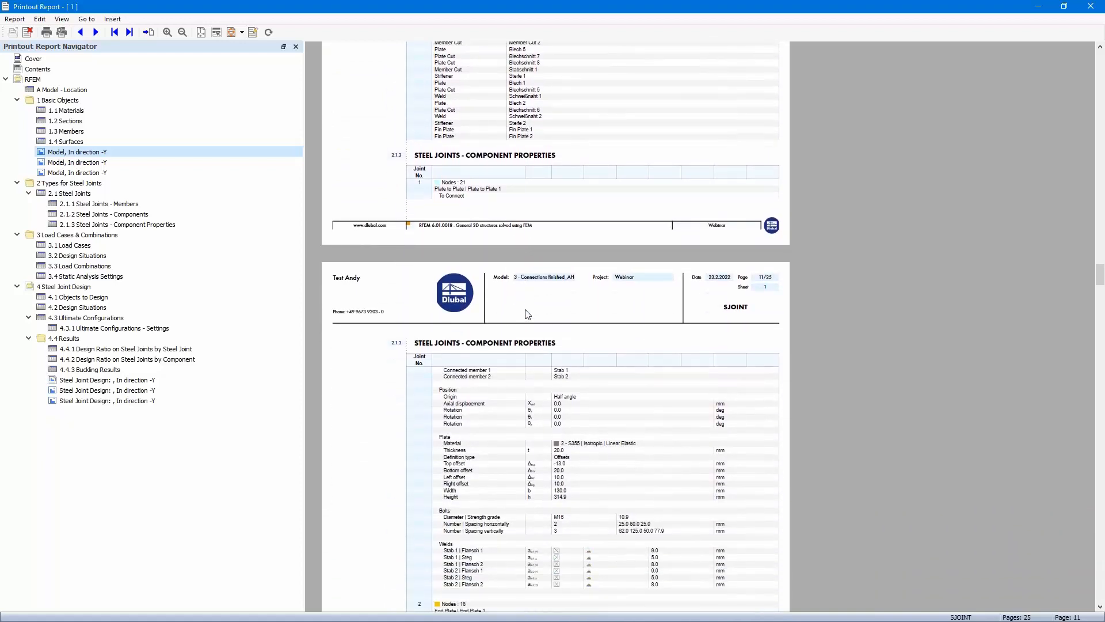
pyautogui.scroll(-5, 528, 313)
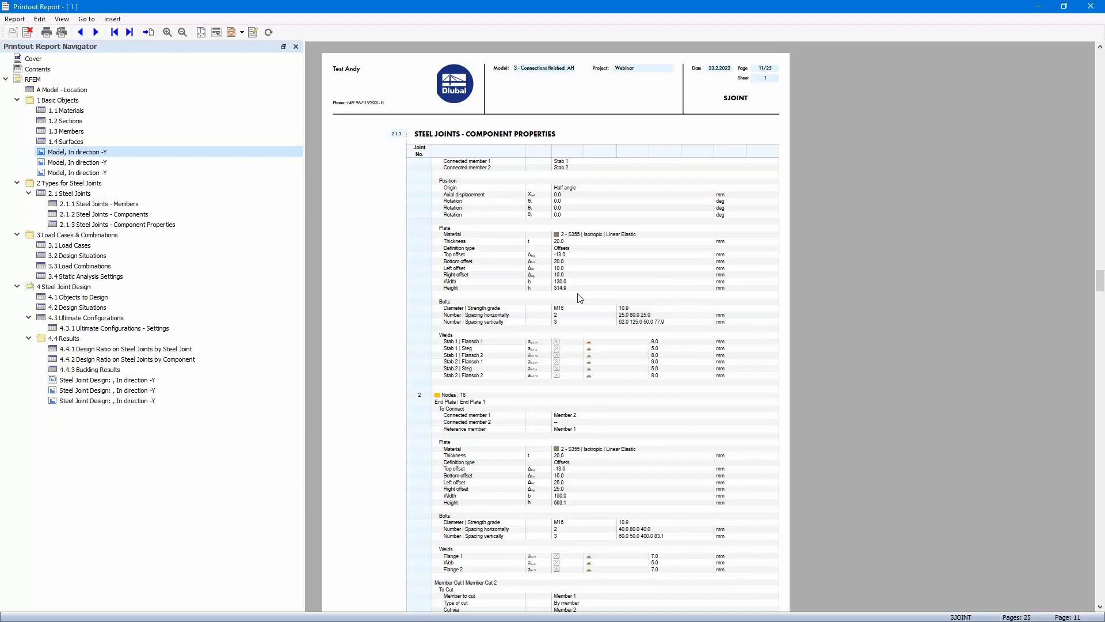
pyautogui.scroll(-1, 562, 308)
pyautogui.scroll(-10, 562, 309)
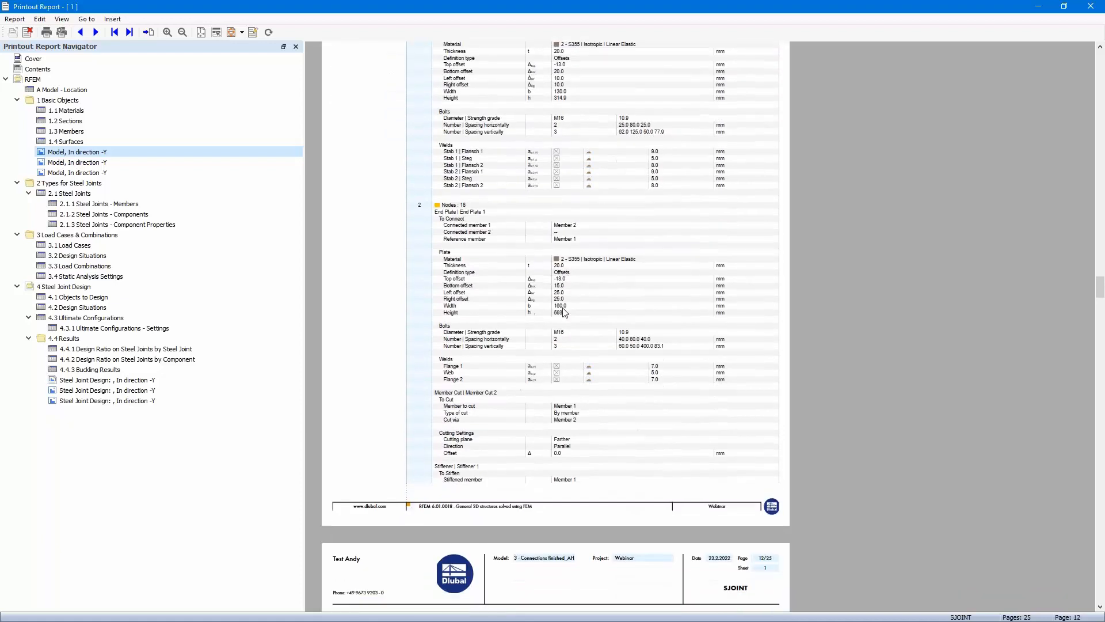
pyautogui.scroll(-20, 566, 314)
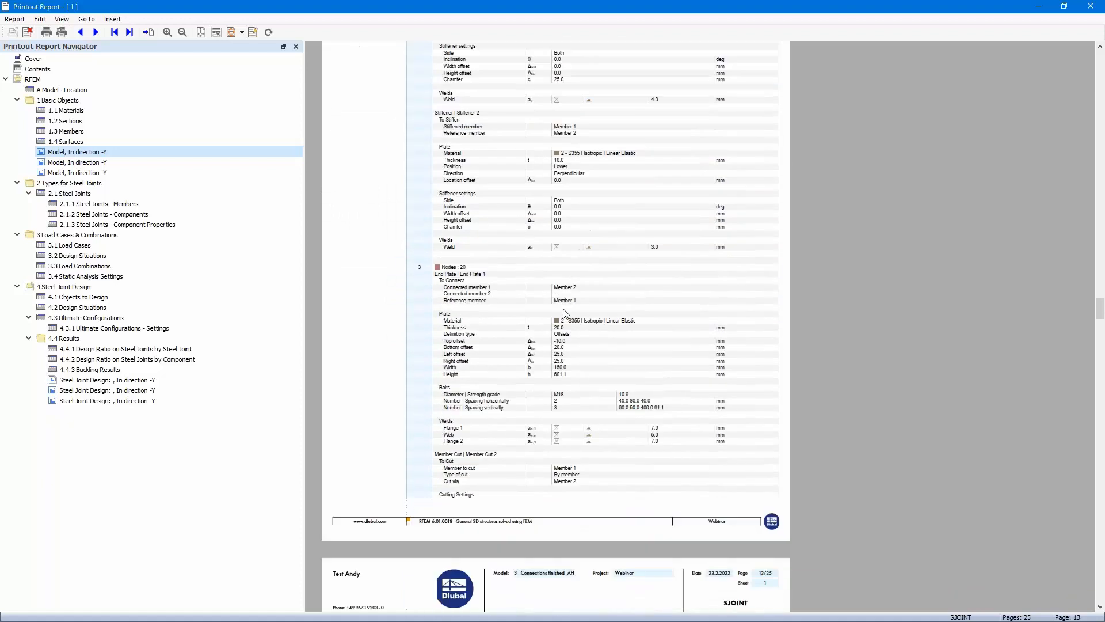
pyautogui.scroll(-20, 566, 313)
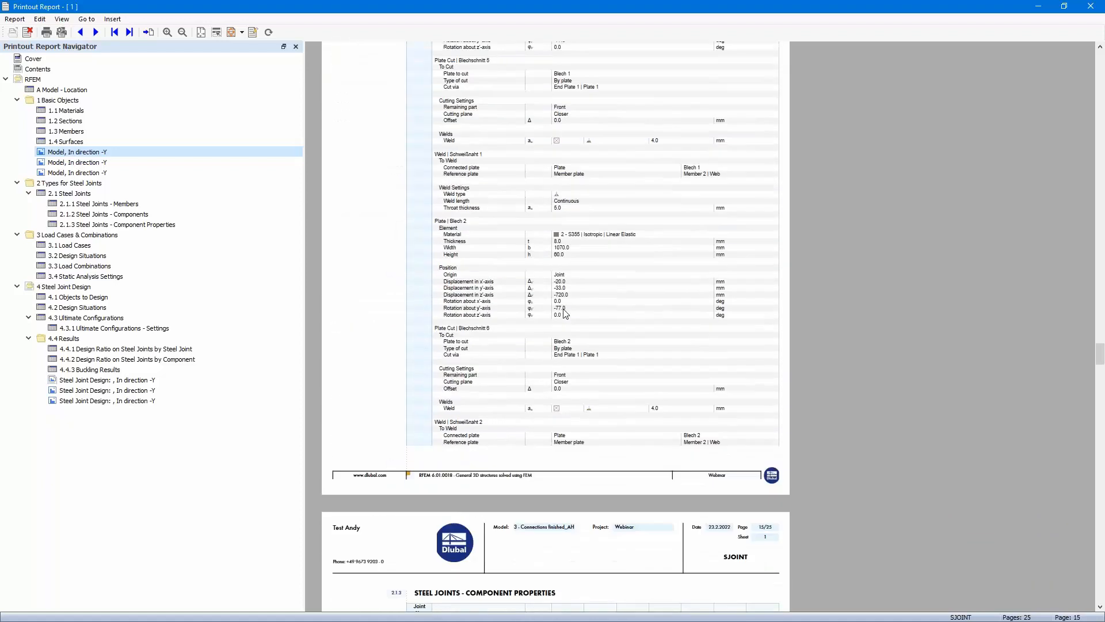
# Step: Review the report's load cases, design situations, load combinations and static analysis settings
pyautogui.scroll(-10, 565, 314)
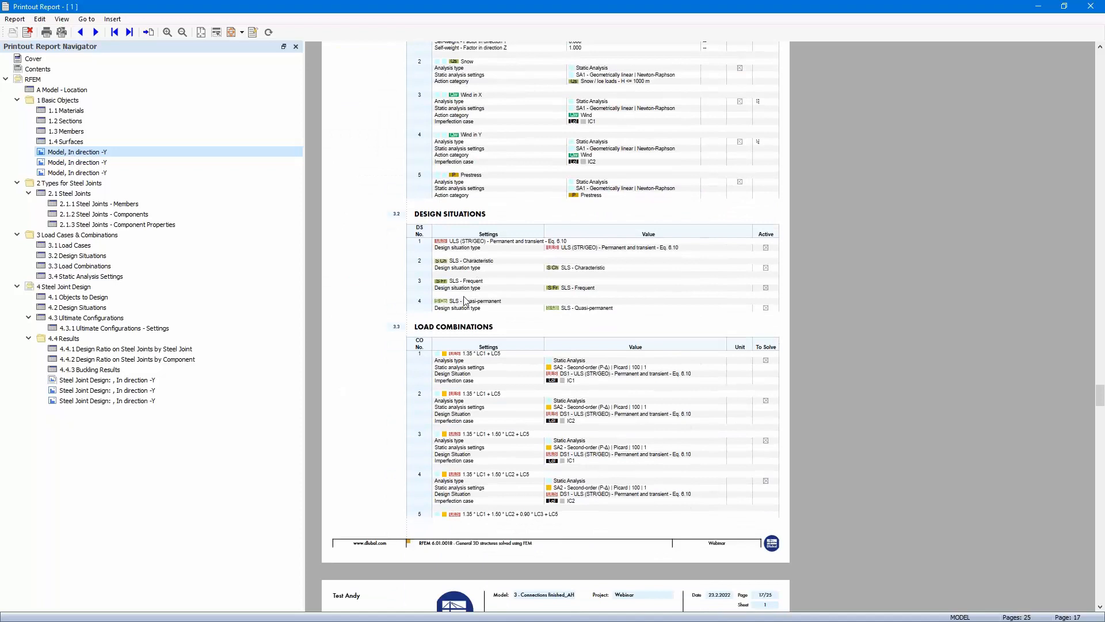
pyautogui.scroll(-1, 518, 296)
pyautogui.scroll(-1, 518, 296)
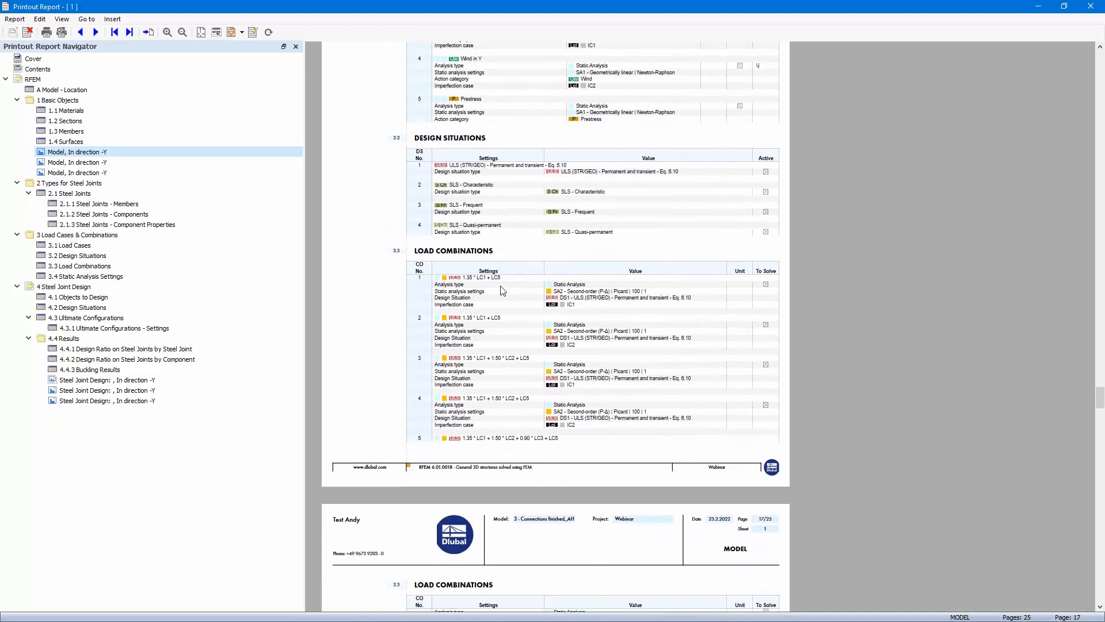
pyautogui.scroll(-10, 503, 291)
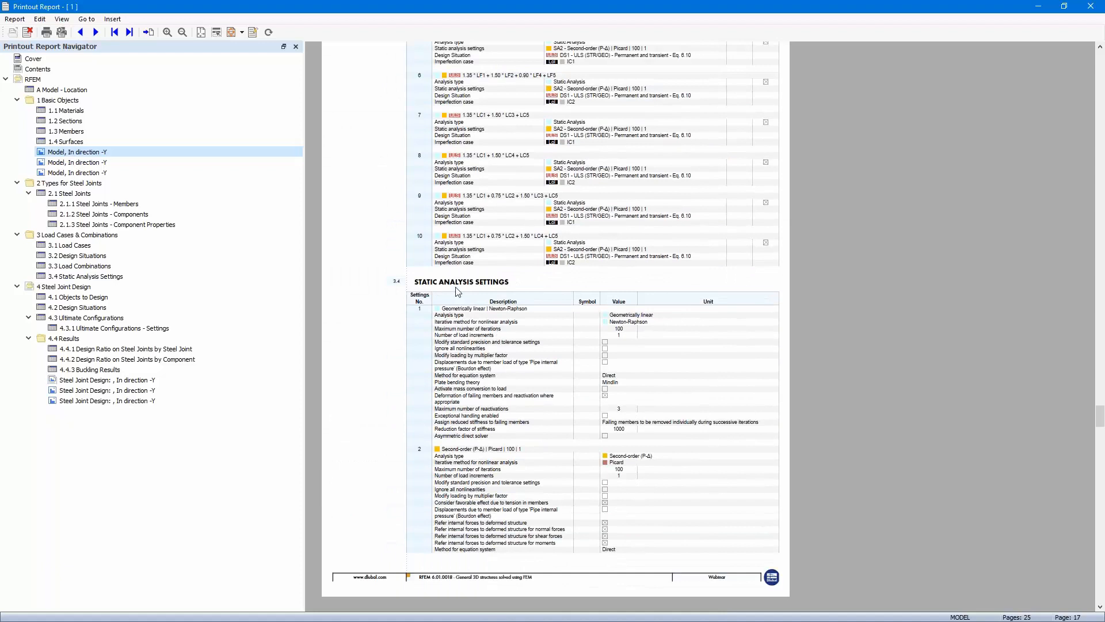
pyautogui.scroll(-9, 457, 292)
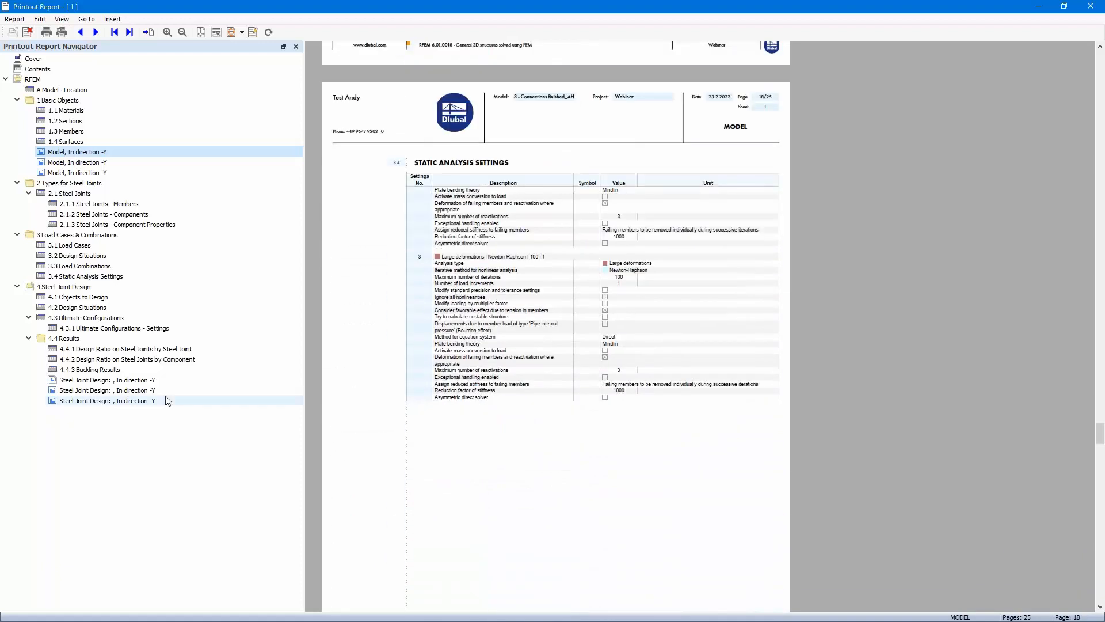
# Step: Go to the report's Steel Joint Design chapter and examine the ultimate configuration settings and the design ratios by joint and component
pyautogui.click(65, 286)
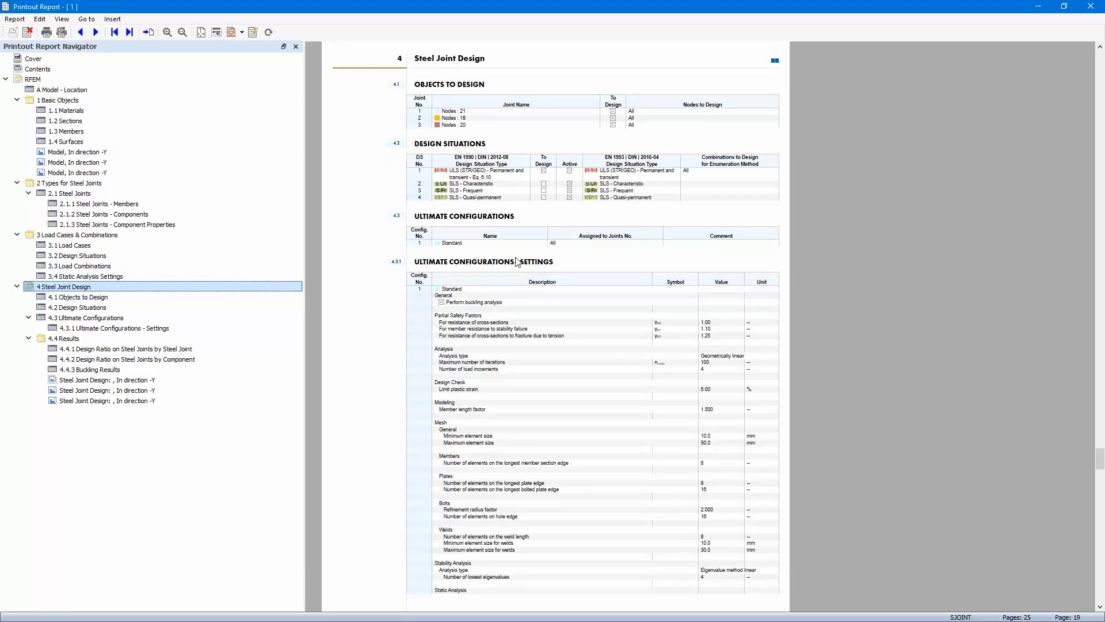
pyautogui.scroll(-10, 517, 260)
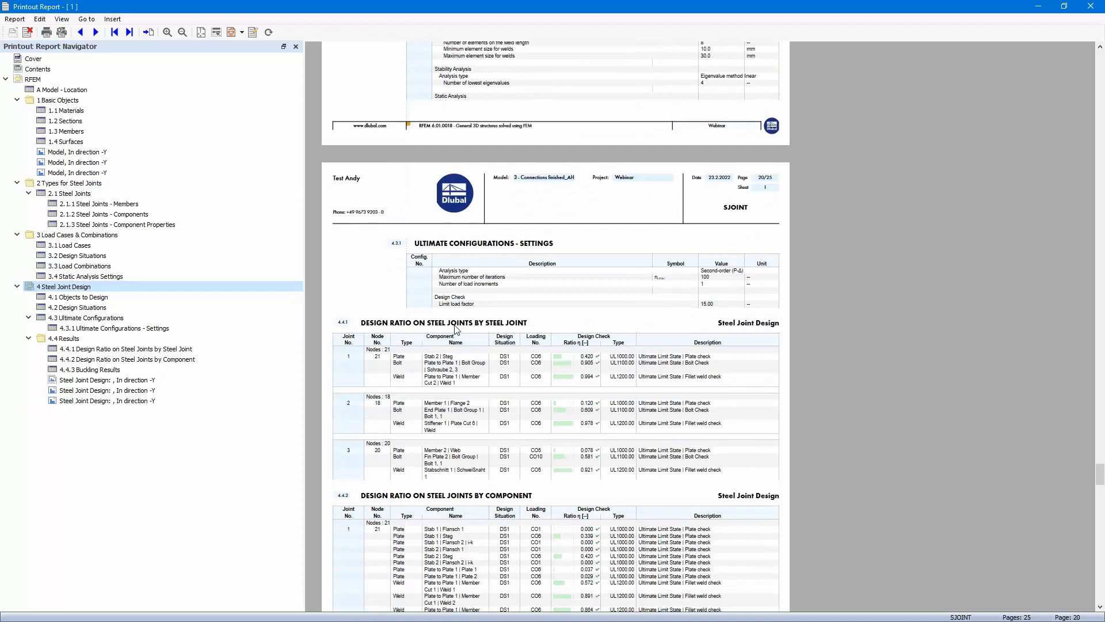
pyautogui.scroll(-4, 598, 392)
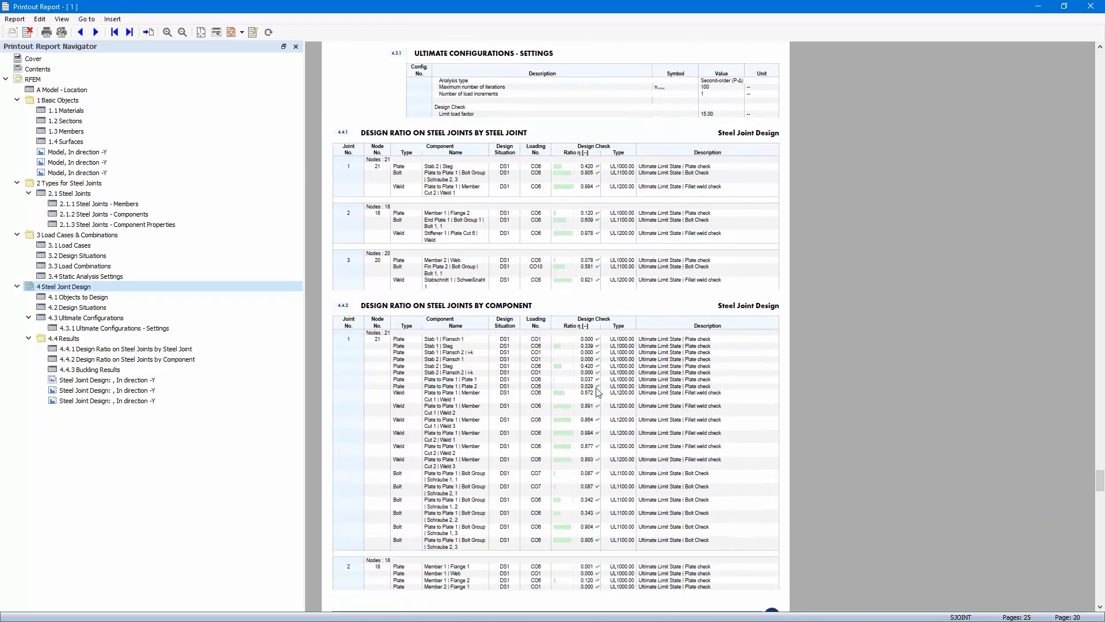